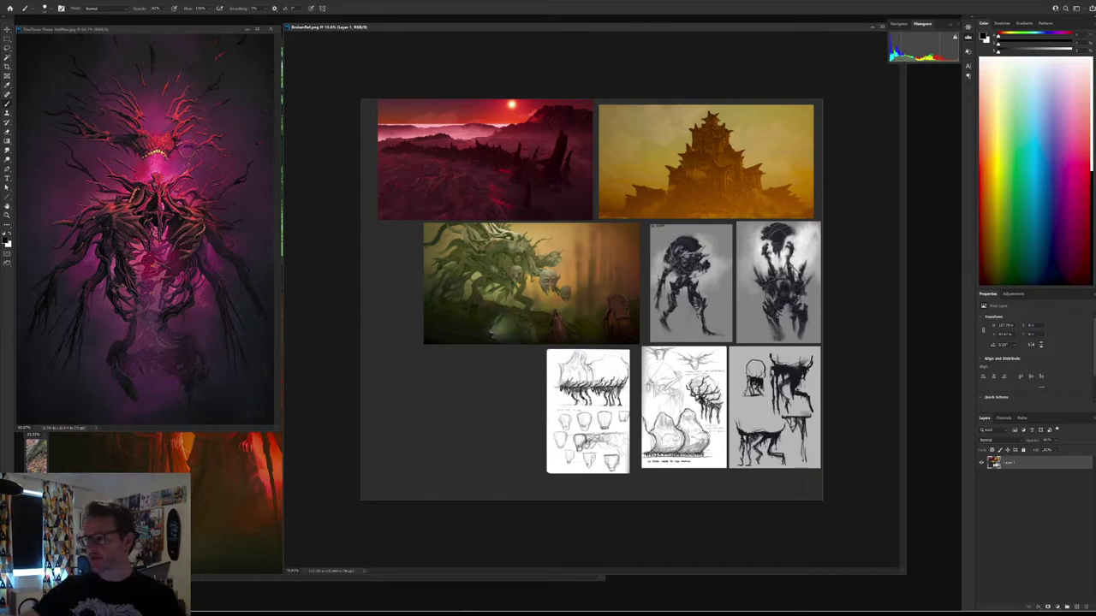
# Step: Move the reference-sheet window closer to the pink creature painting, widen it and enlarge the view around the green creature painting
pyautogui.moveTo(582, 27); pyautogui.dragTo(573, 25)
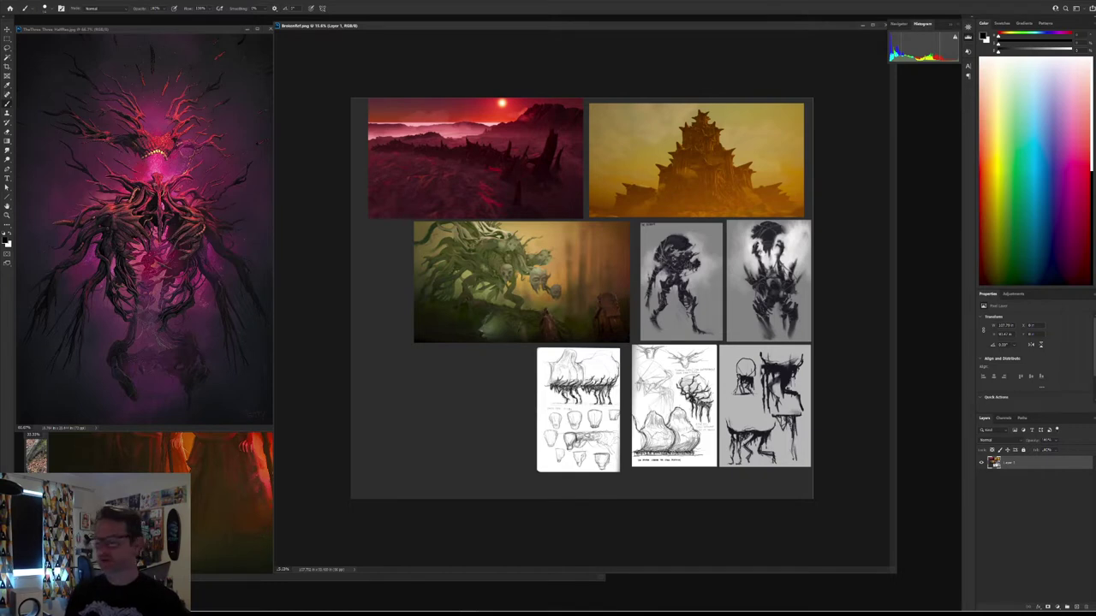
pyautogui.moveTo(689, 26); pyautogui.dragTo(664, 28)
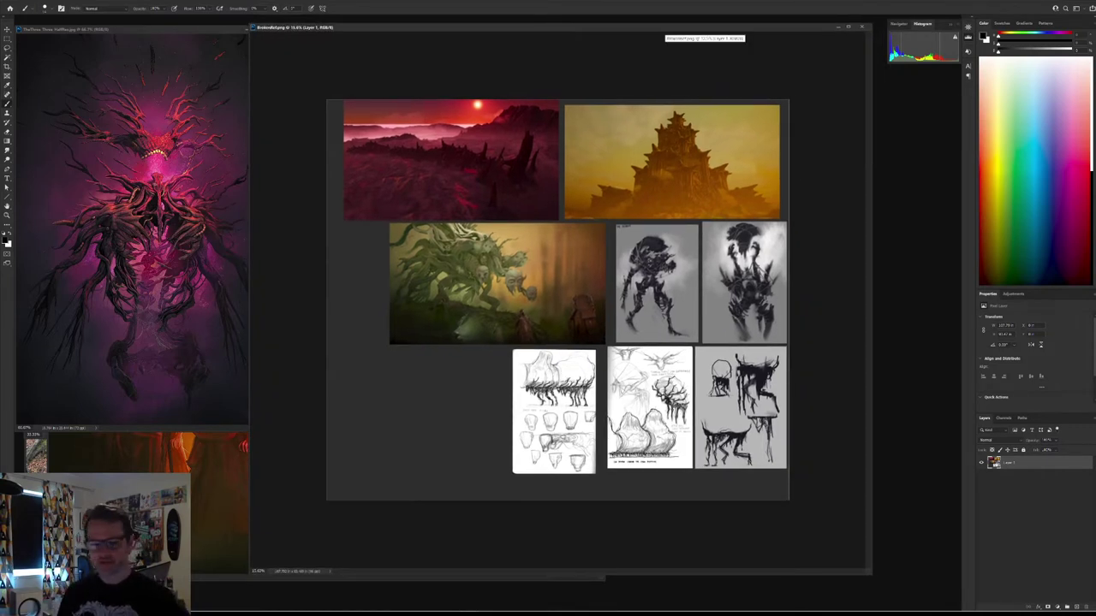
pyautogui.scroll(2, 726, 406)
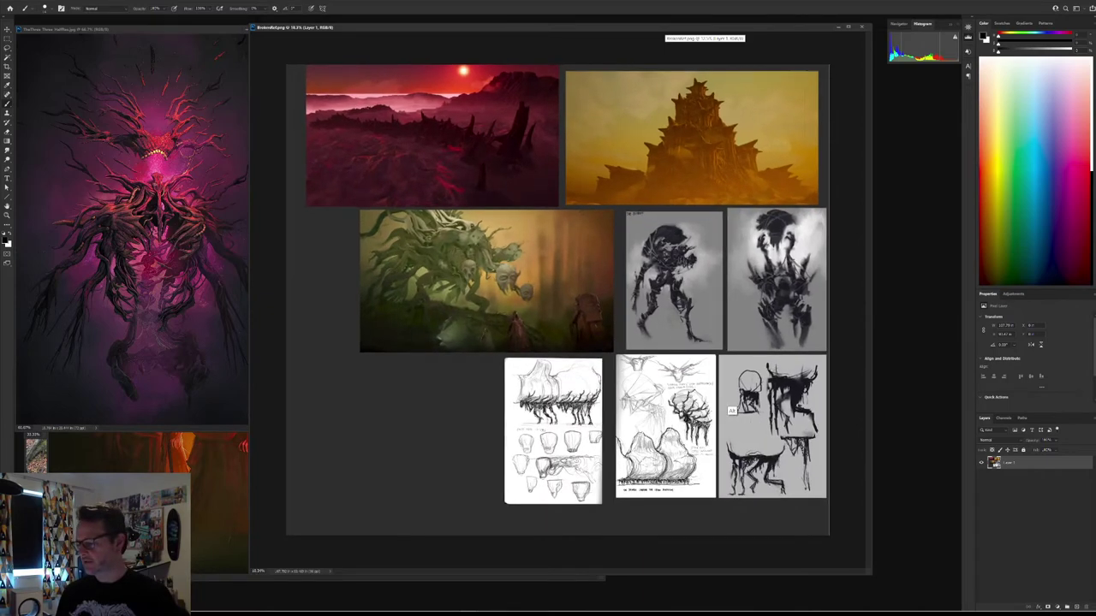
pyautogui.scroll(2, 730, 411)
pyautogui.scroll(1, 764, 431)
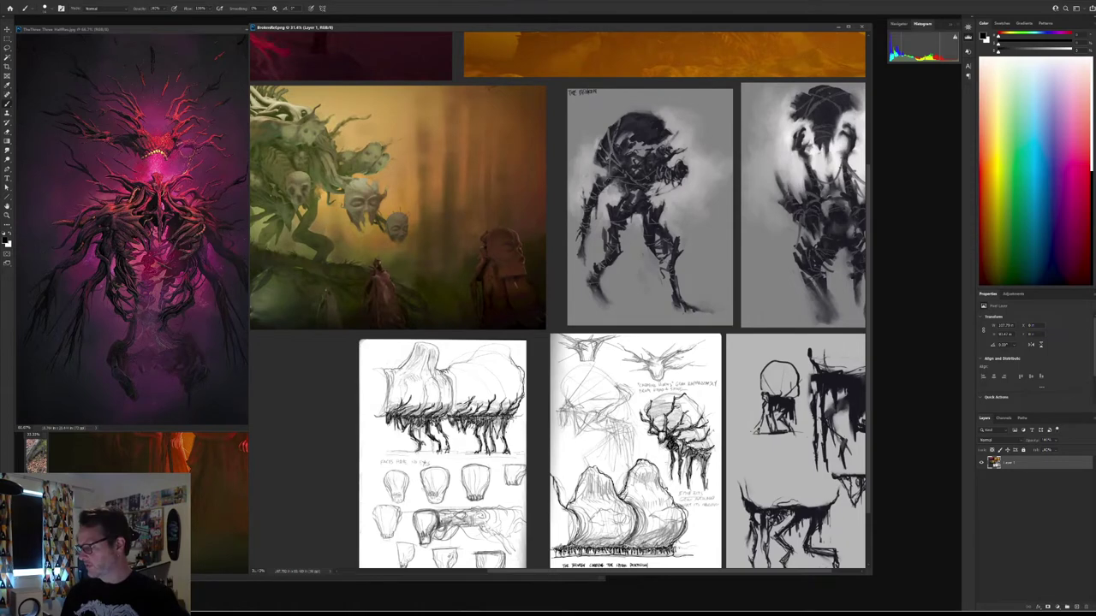
pyautogui.moveTo(872, 402); pyautogui.dragTo(928, 403)
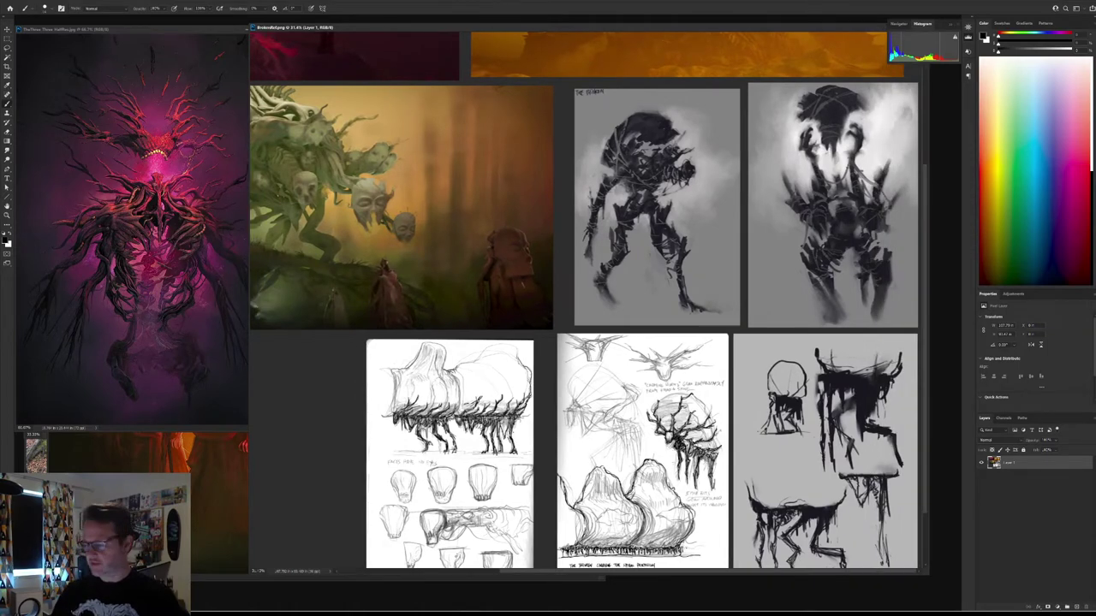
pyautogui.moveTo(514, 274); pyautogui.dragTo(721, 383)
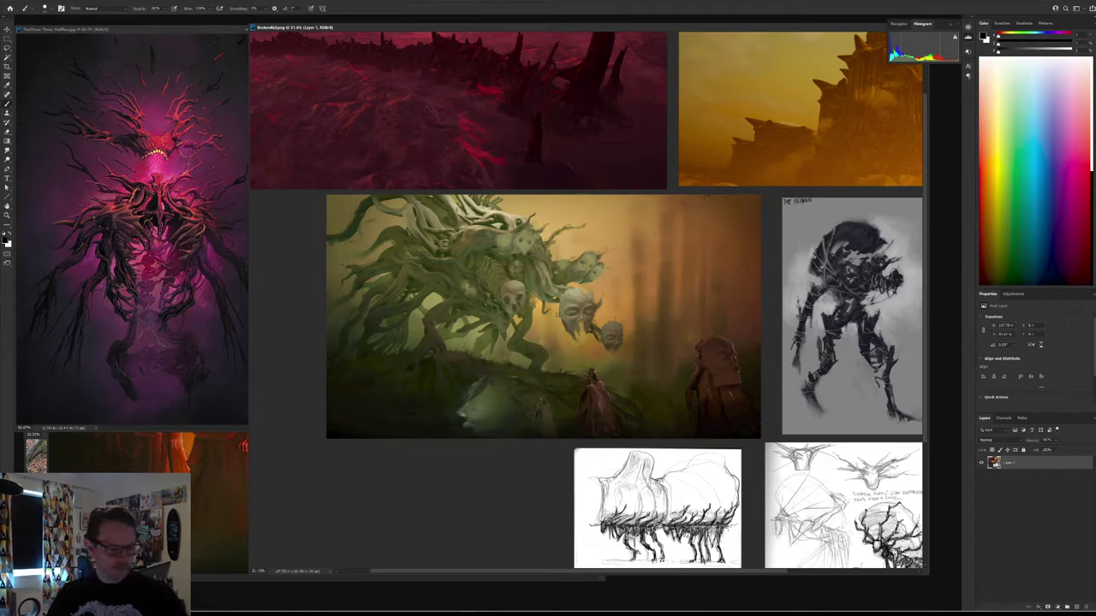
# Step: Add a new layer above the reference sheet and sketch brush strokes over the green creature painting
pyautogui.hotkey('ctrl', 'shift', 'alt', 'n')
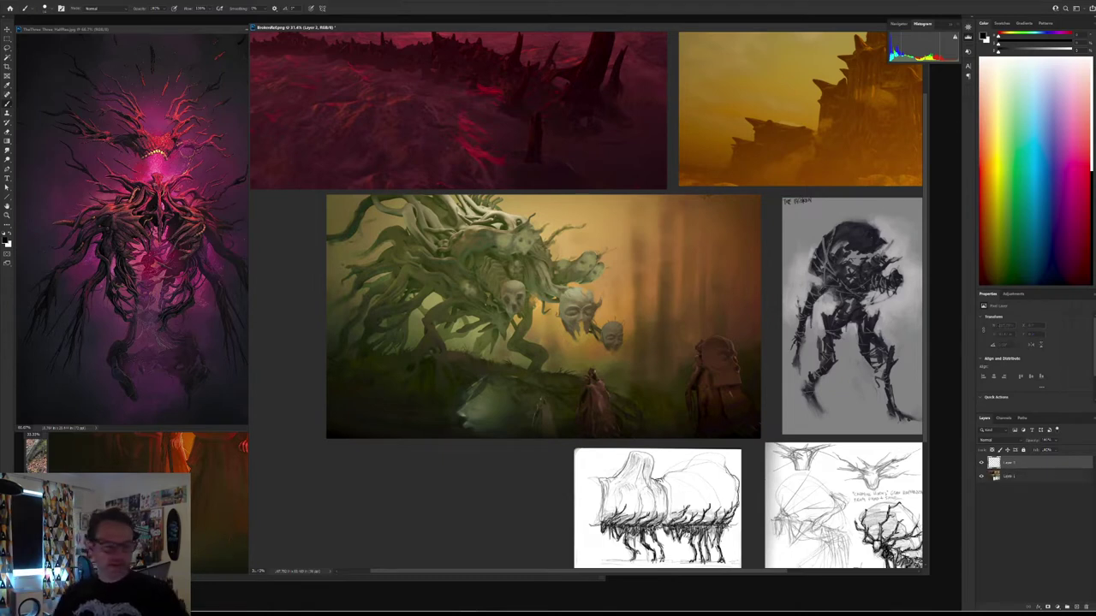
pyautogui.moveTo(604, 306)
pyautogui.mouseDown()
pyautogui.moveTo(599, 294)
pyautogui.moveTo(495, 295)
pyautogui.moveTo(663, 335)
pyautogui.mouseUp()
pyautogui.hotkey('ctrl', 'z')
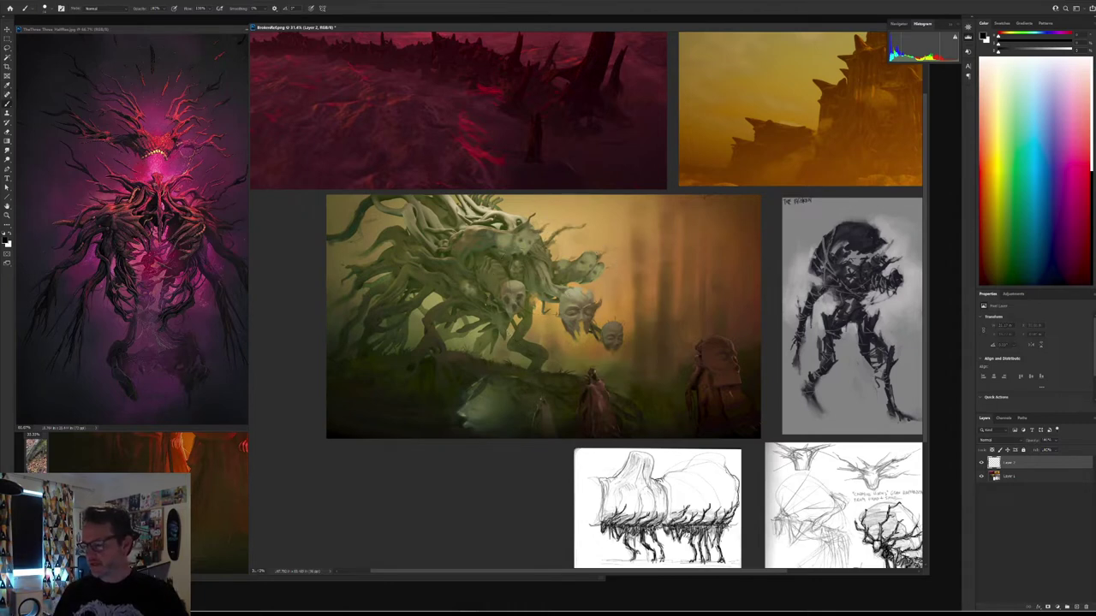
pyautogui.hotkey('ctrl', 'shift', 'z')
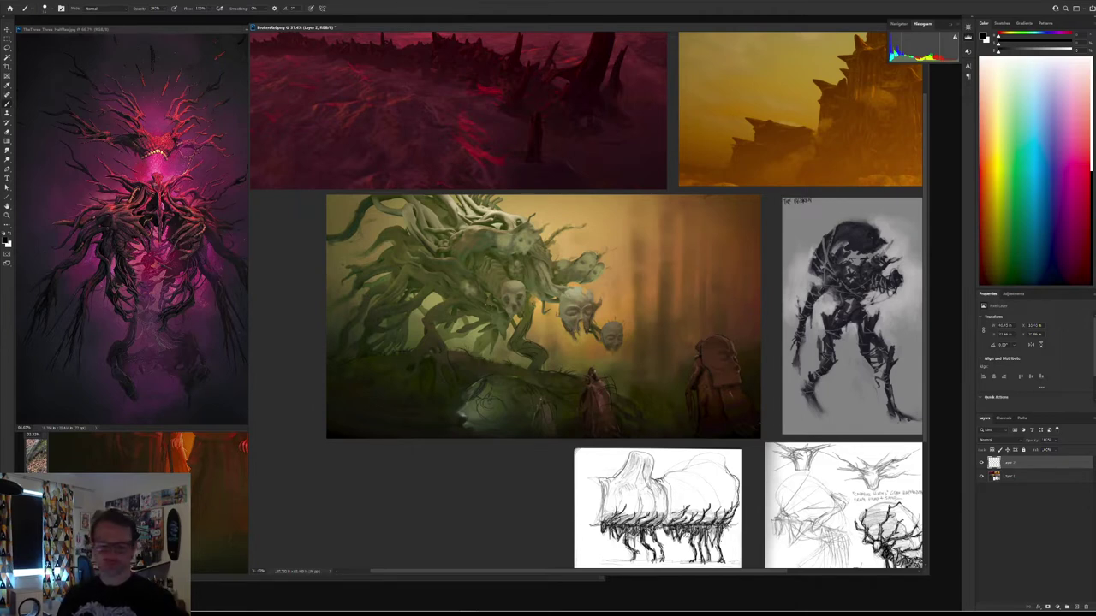
# Step: Label the two grey standing-creature sketches with circled numbers 1 and 2
pyautogui.moveTo(651, 317); pyautogui.dragTo(443, 283)
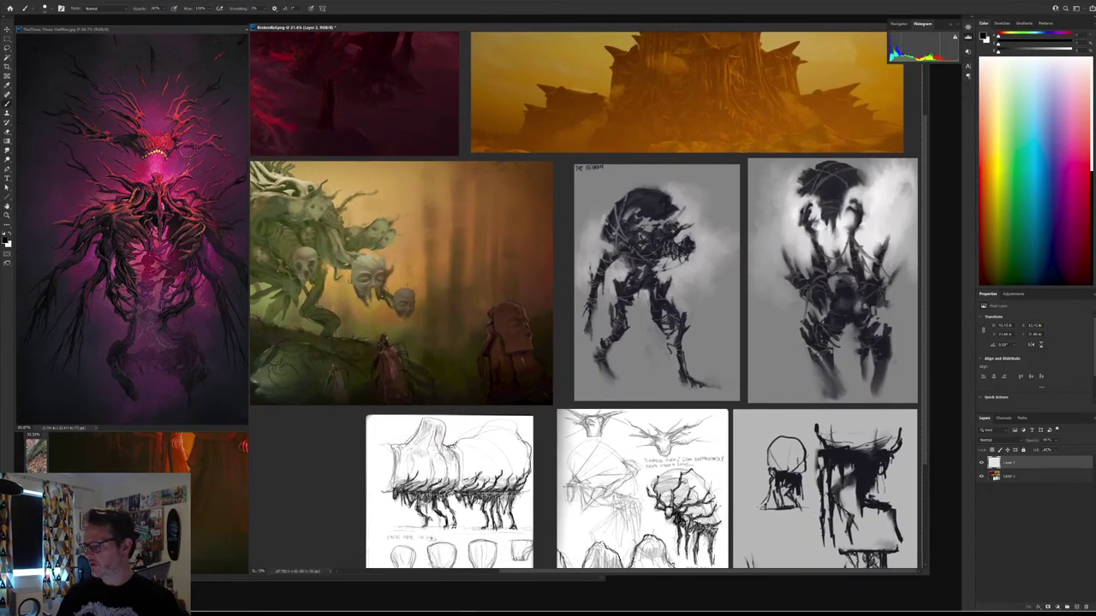
pyautogui.moveTo(756, 465); pyautogui.dragTo(755, 417)
pyautogui.hotkey('ctrl', 'z')
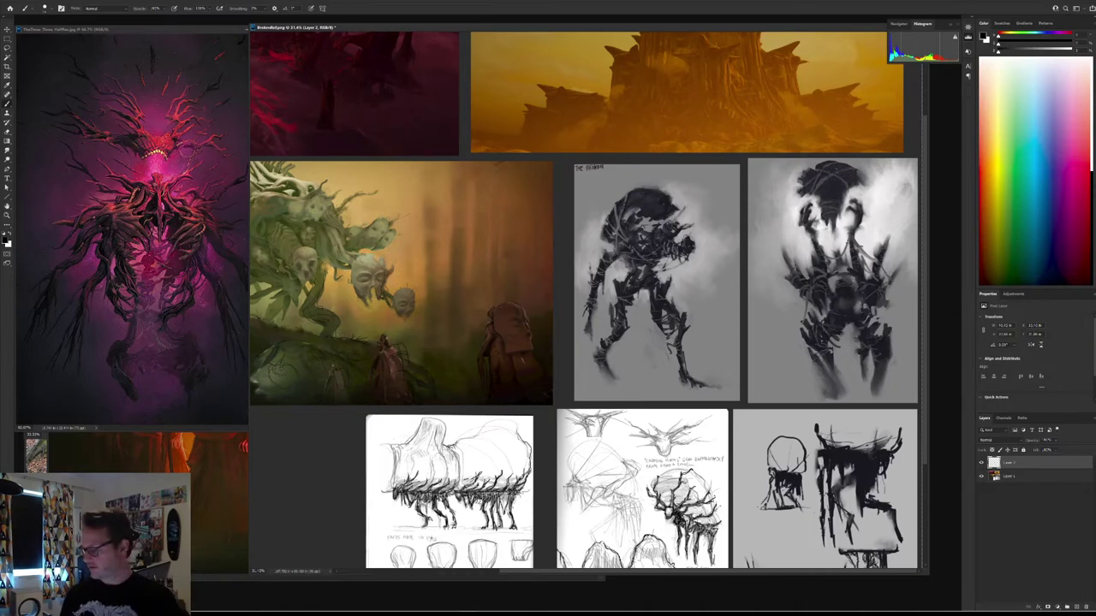
pyautogui.scroll(-5, 589, 300)
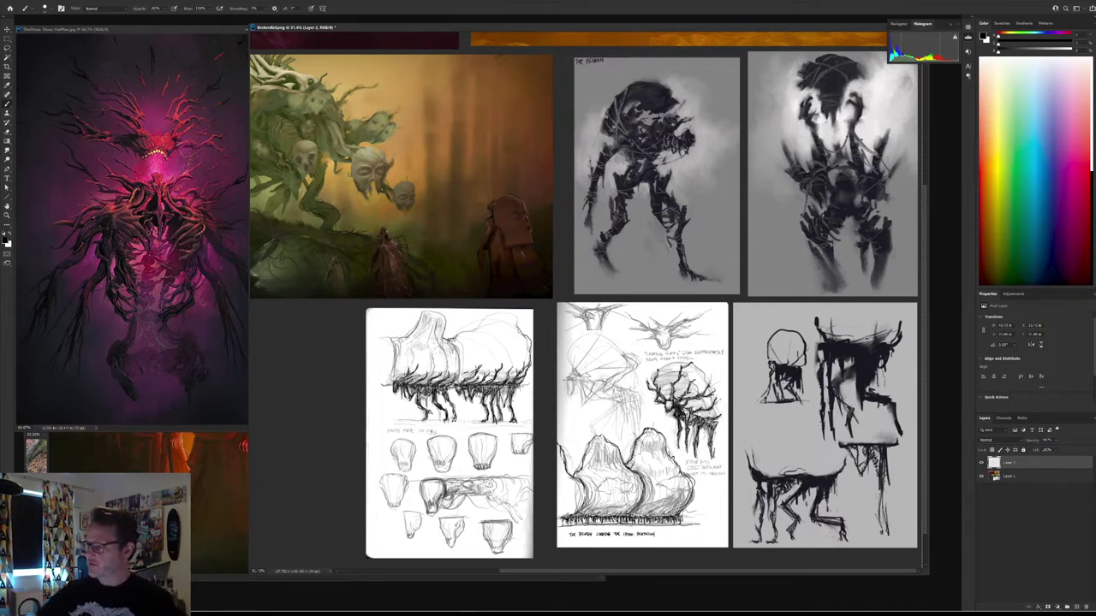
pyautogui.moveTo(717, 64); pyautogui.dragTo(716, 64)
pyautogui.moveTo(717, 67); pyautogui.dragTo(764, 65)
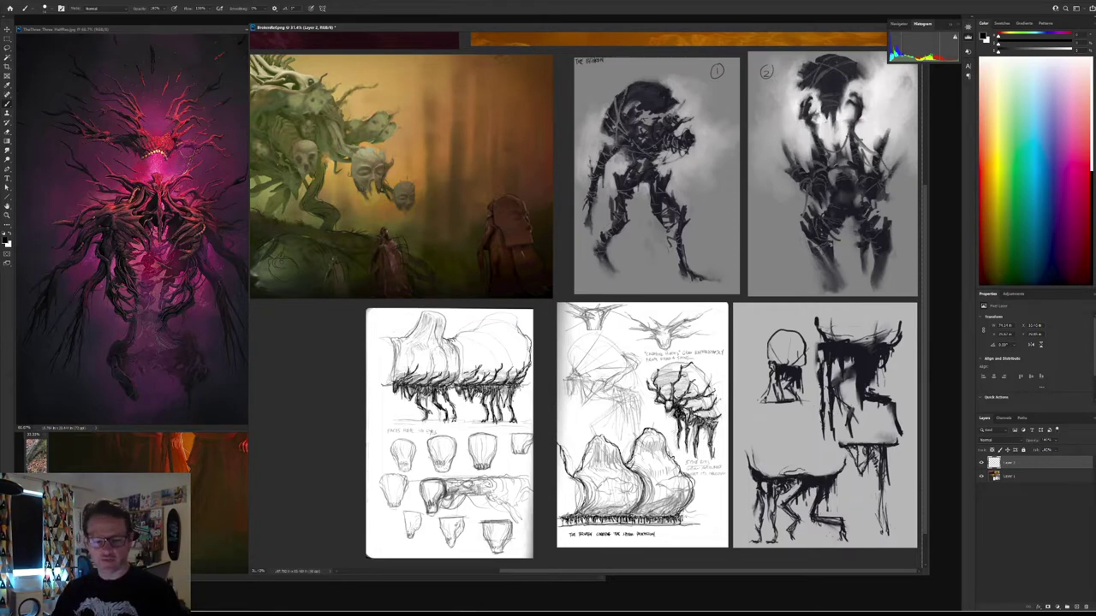
# Step: Swap to the white brush colour and outline the ribs and jagged ruins in the middle of the red landscape painting
pyautogui.moveTo(565, 248)
pyautogui.mouseDown()
pyautogui.moveTo(566, 332)
pyautogui.moveTo(627, 475)
pyautogui.mouseUp()
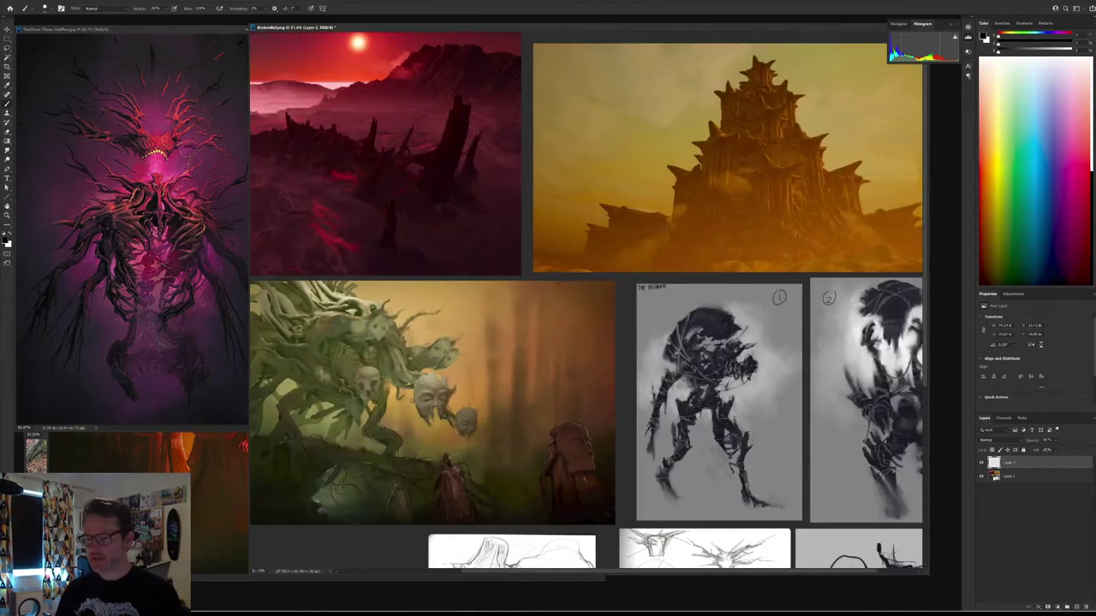
pyautogui.hscroll(-5, 586, 299)
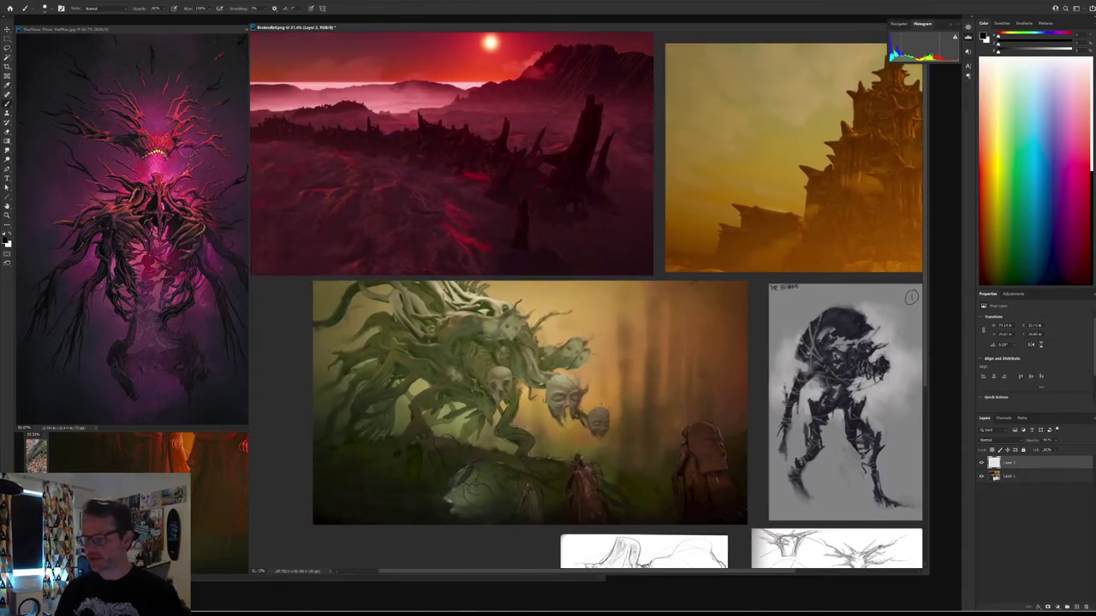
pyautogui.hscroll(-1, 586, 299)
pyautogui.moveTo(586, 299); pyautogui.dragTo(588, 300)
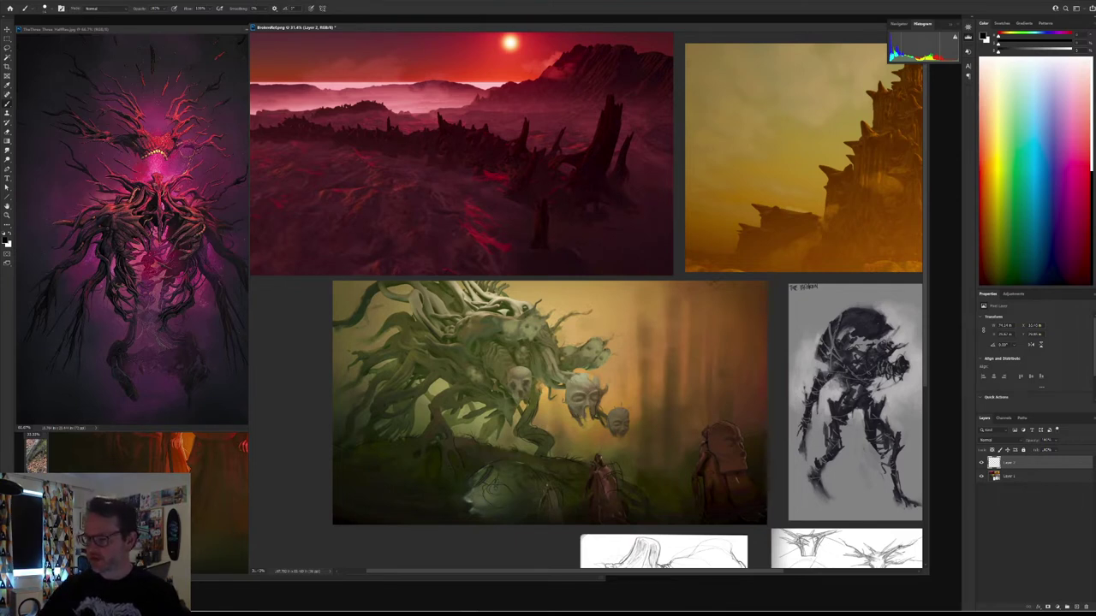
pyautogui.press('x')
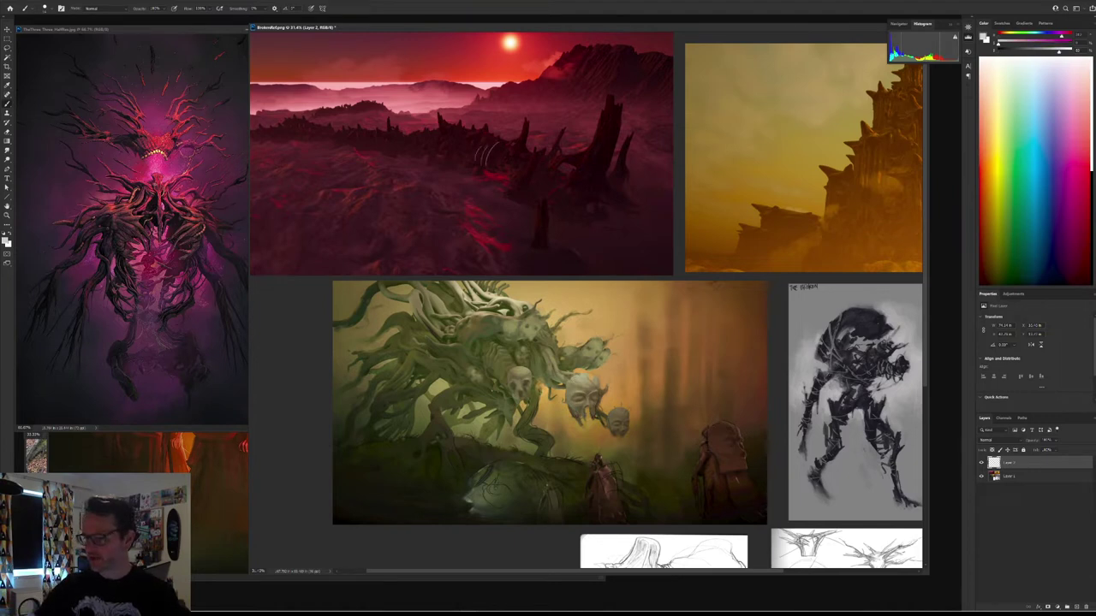
pyautogui.moveTo(470, 127)
pyautogui.mouseDown()
pyautogui.moveTo(438, 113)
pyautogui.moveTo(440, 156)
pyautogui.mouseUp()
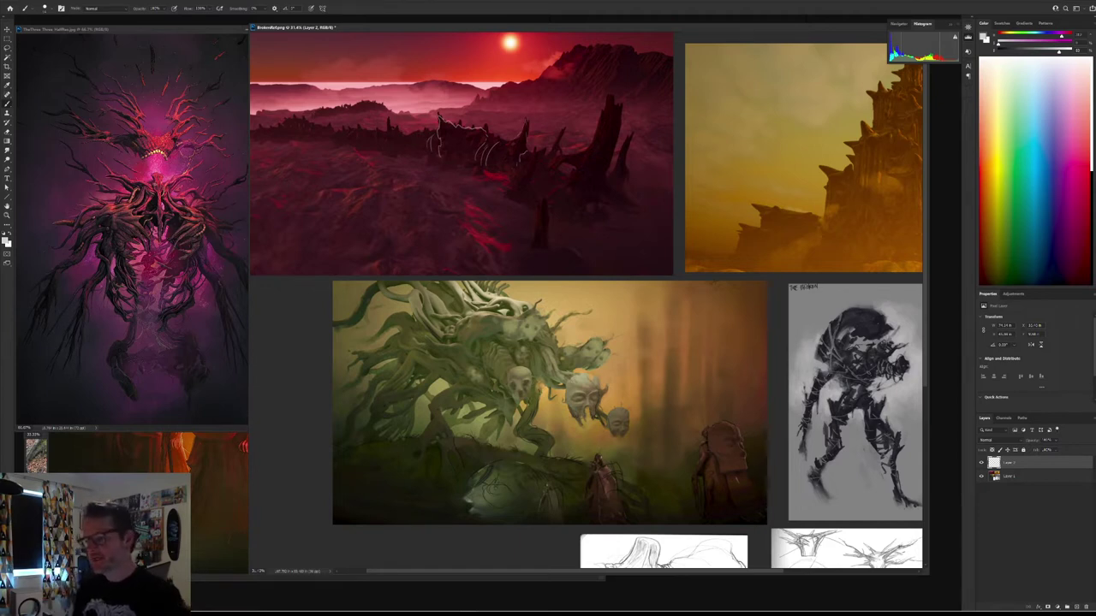
# Step: Set the brush colour to light purple and sketch curved lines down the tall spire and around its base in the red landscape
pyautogui.click(1032, 43)
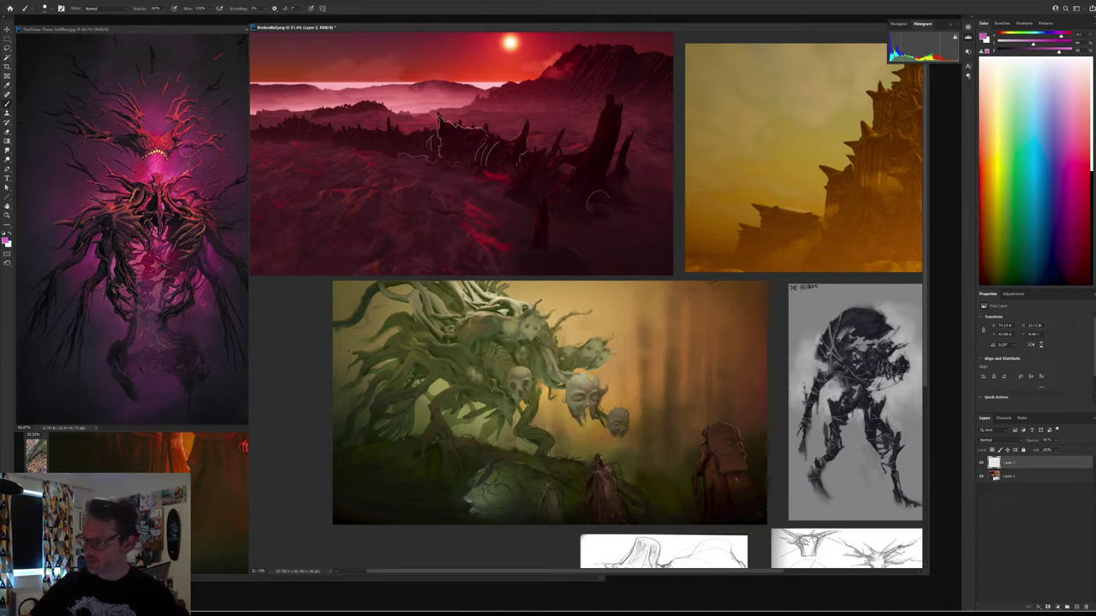
pyautogui.moveTo(597, 168); pyautogui.dragTo(614, 206)
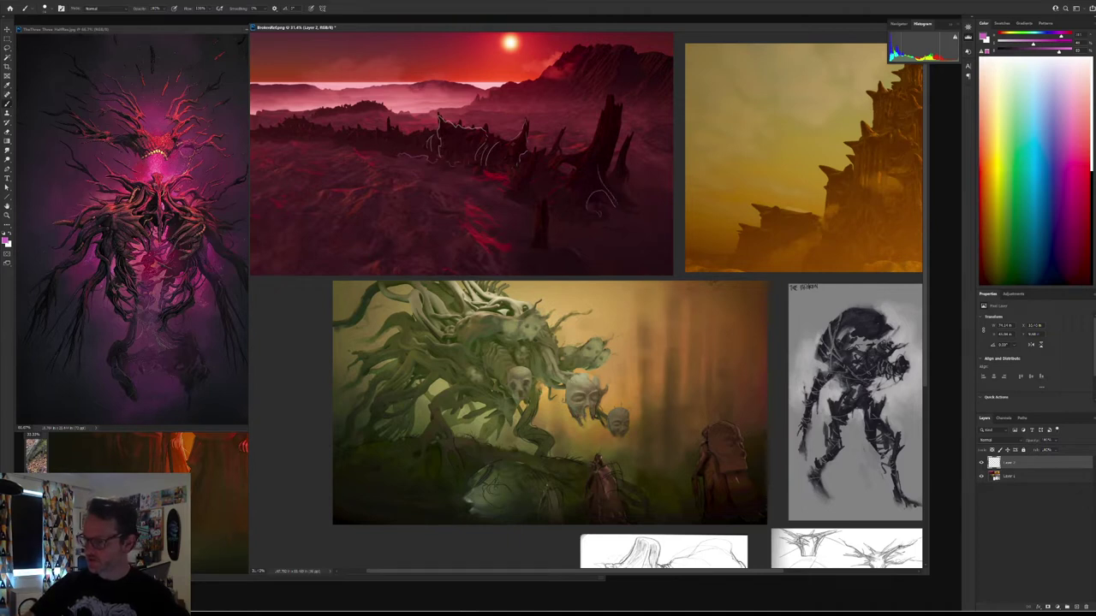
pyautogui.moveTo(602, 134); pyautogui.dragTo(598, 171)
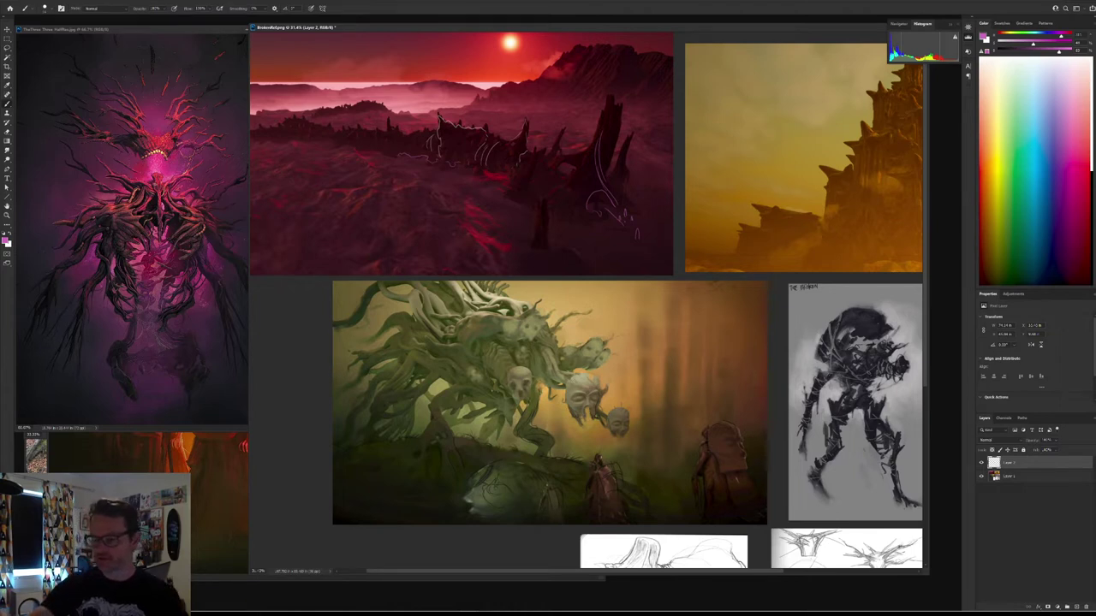
# Step: Outline the distant ridge in the red landscape, darken the purple brush colour and sketch small peaks in the mist behind it
pyautogui.moveTo(320, 135); pyautogui.dragTo(349, 142)
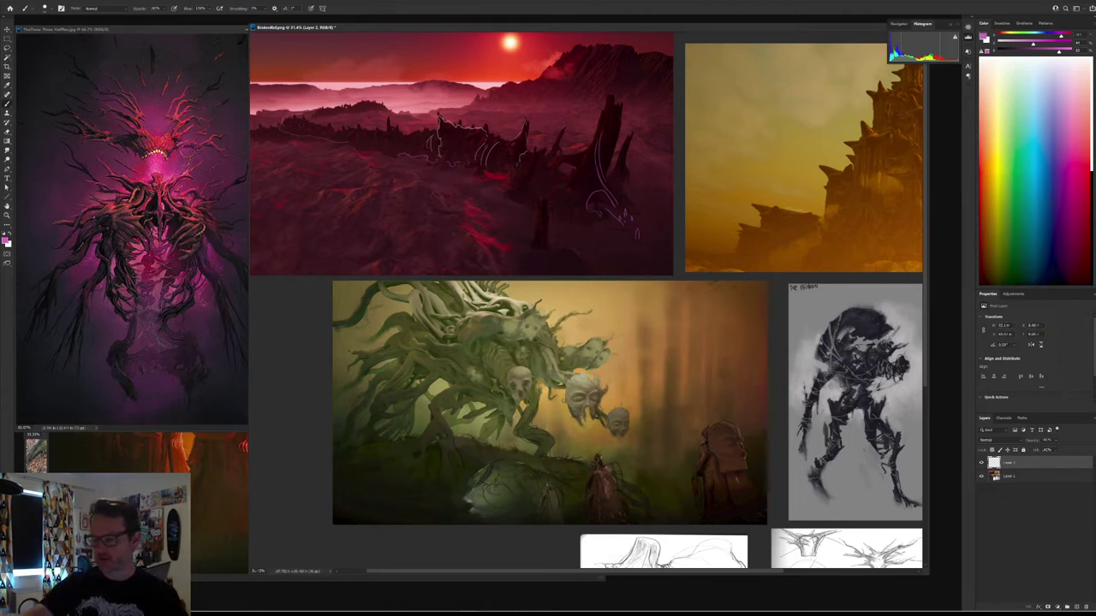
pyautogui.moveTo(1058, 51); pyautogui.dragTo(1027, 51)
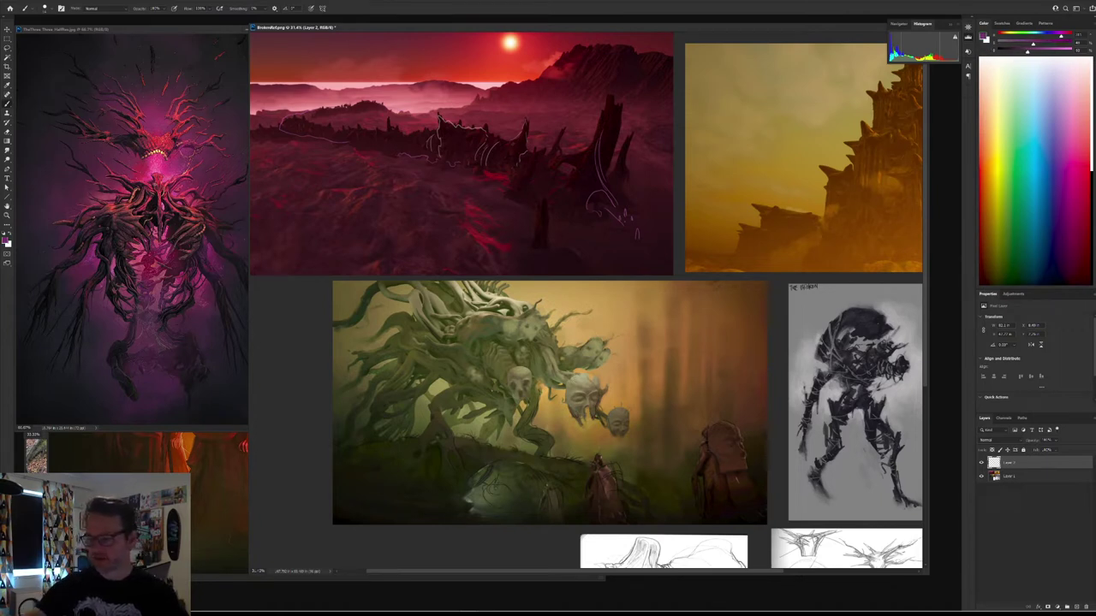
pyautogui.moveTo(391, 108); pyautogui.dragTo(410, 109)
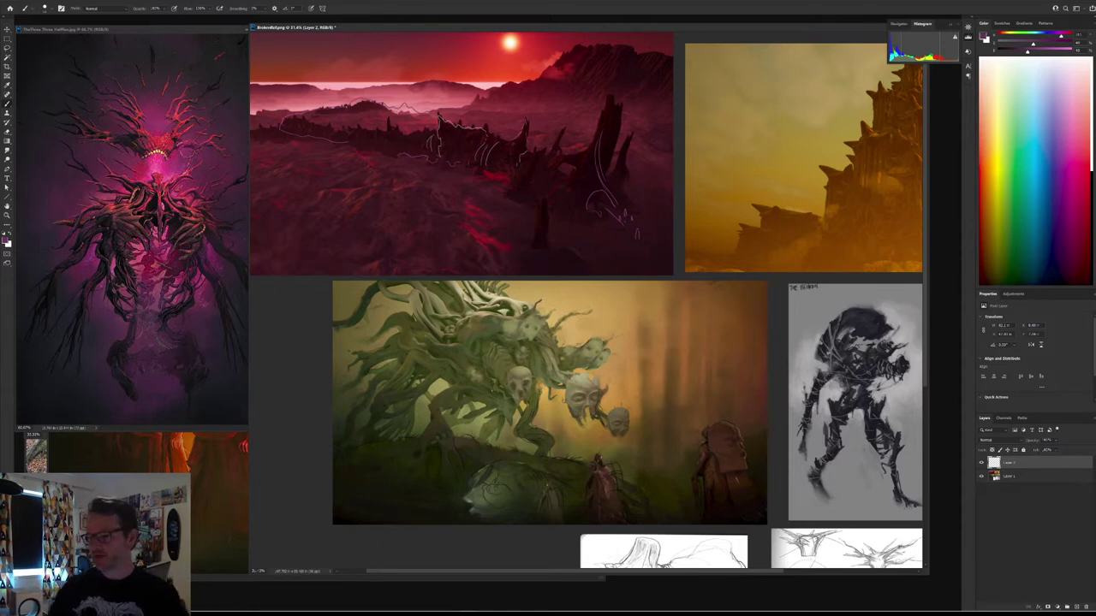
# Step: Reset the brush to black and draw strokes linking the lower grey legged-creature sketch to the mounds on the neighbouring sketch page
pyautogui.moveTo(591, 386); pyautogui.dragTo(479, 145)
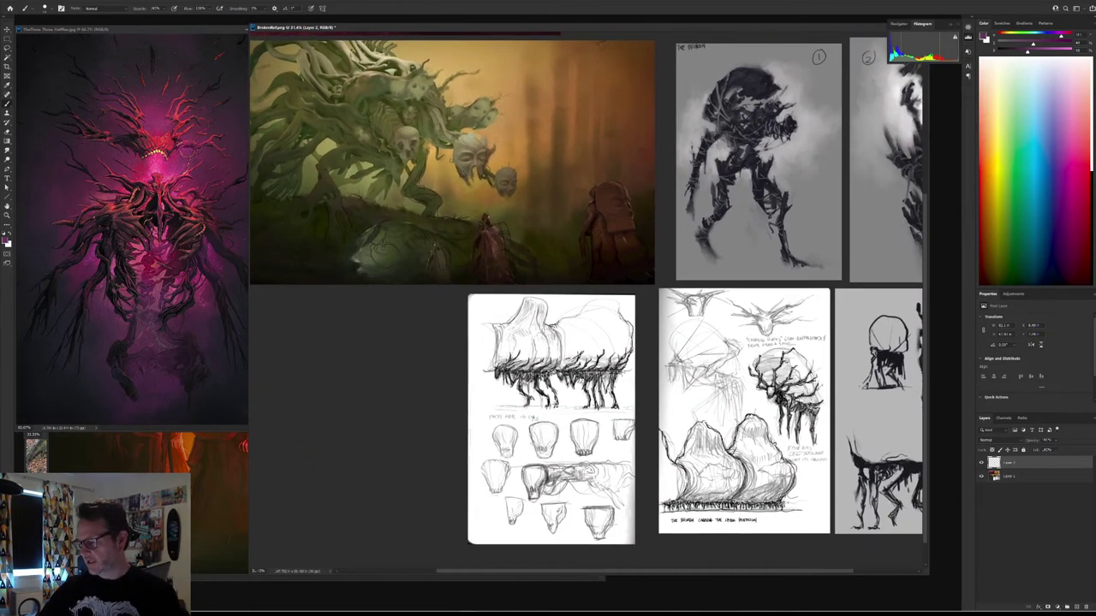
pyautogui.moveTo(547, 308); pyautogui.dragTo(476, 309)
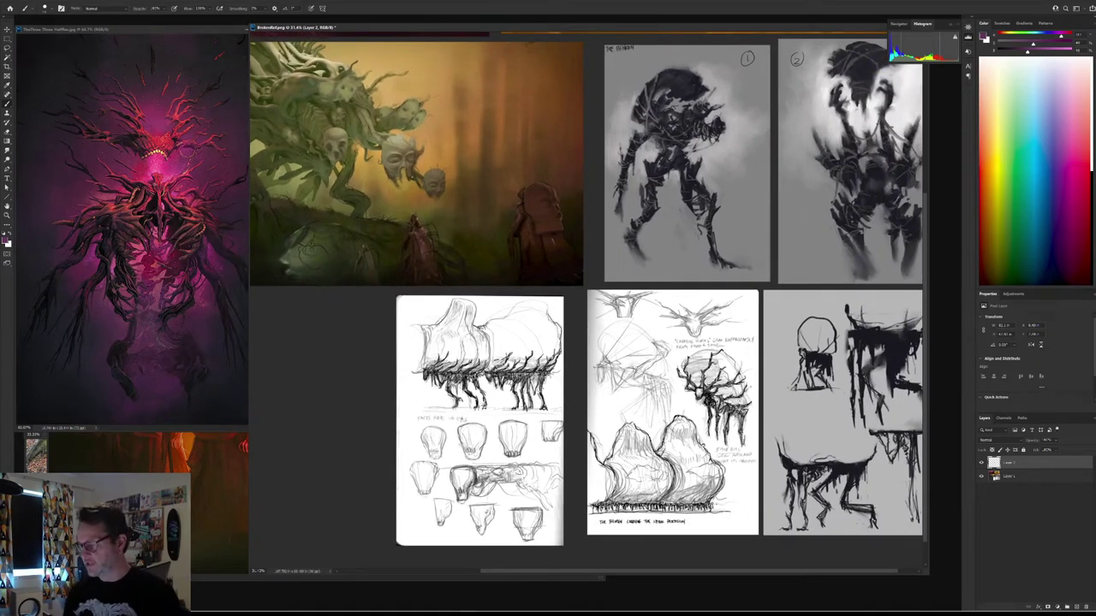
pyautogui.scroll(4, 589, 303)
pyautogui.moveTo(548, 283); pyautogui.dragTo(566, 311)
pyautogui.scroll(-5, 589, 302)
pyautogui.hscroll(3, 589, 302)
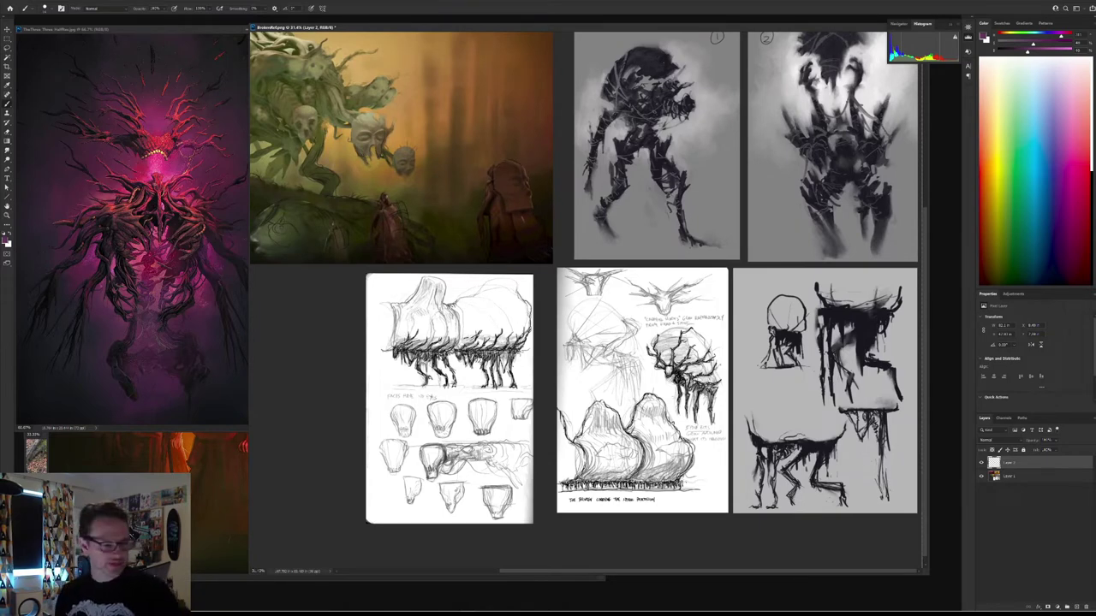
pyautogui.press('d')
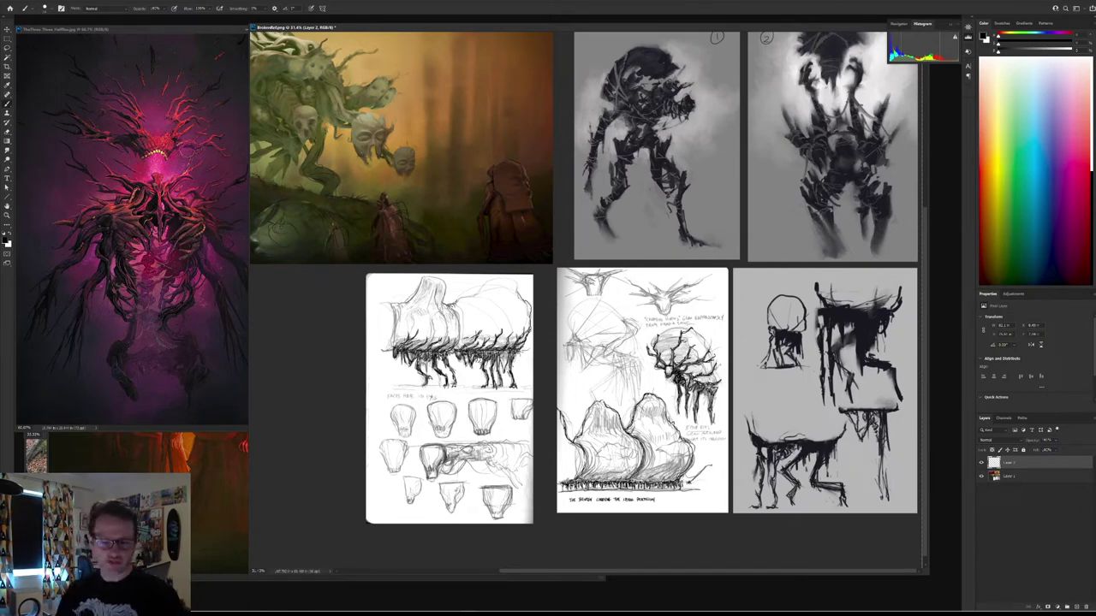
pyautogui.scroll(-4, 614, 365)
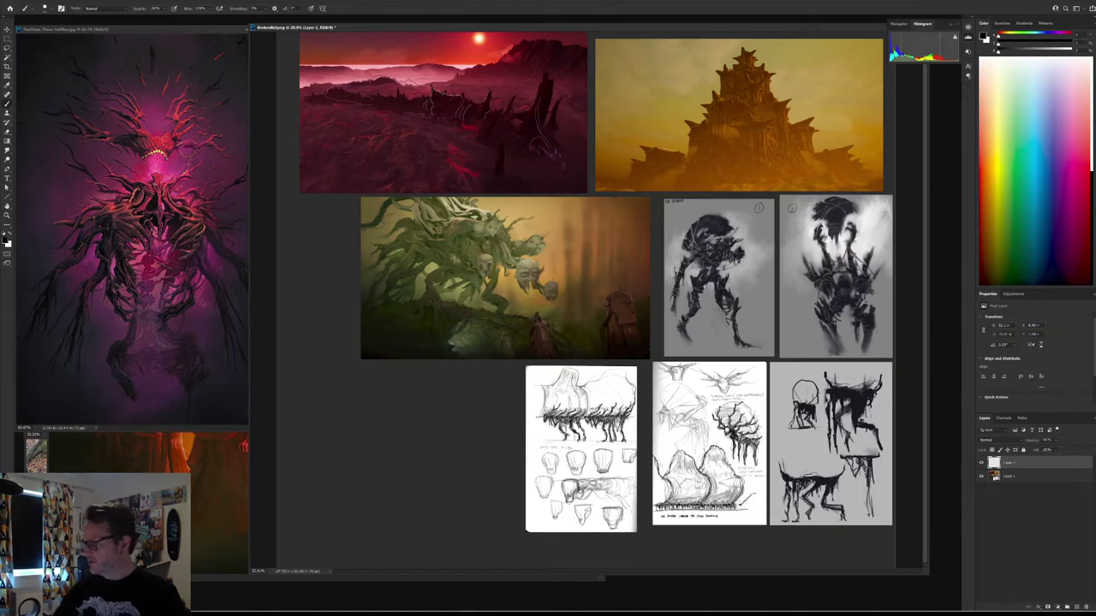
pyautogui.moveTo(784, 472)
pyautogui.mouseDown()
pyautogui.moveTo(862, 473)
pyautogui.moveTo(755, 478)
pyautogui.mouseUp()
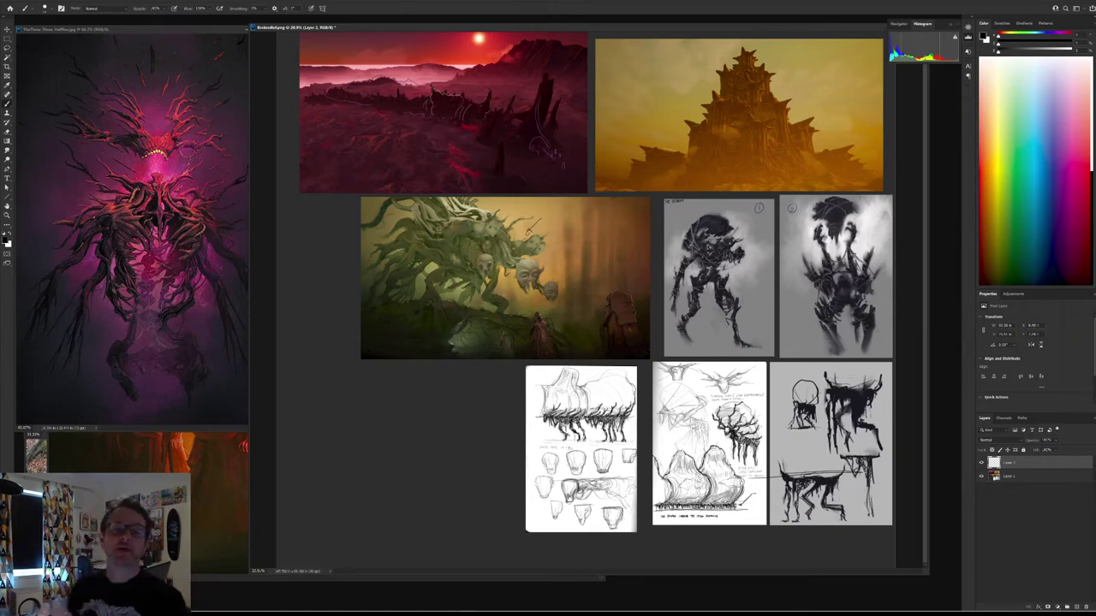
# Step: Bring the pink creature painting's window to the front, enlarge it beside the reference sheet and magnify the painting
pyautogui.click(187, 153)
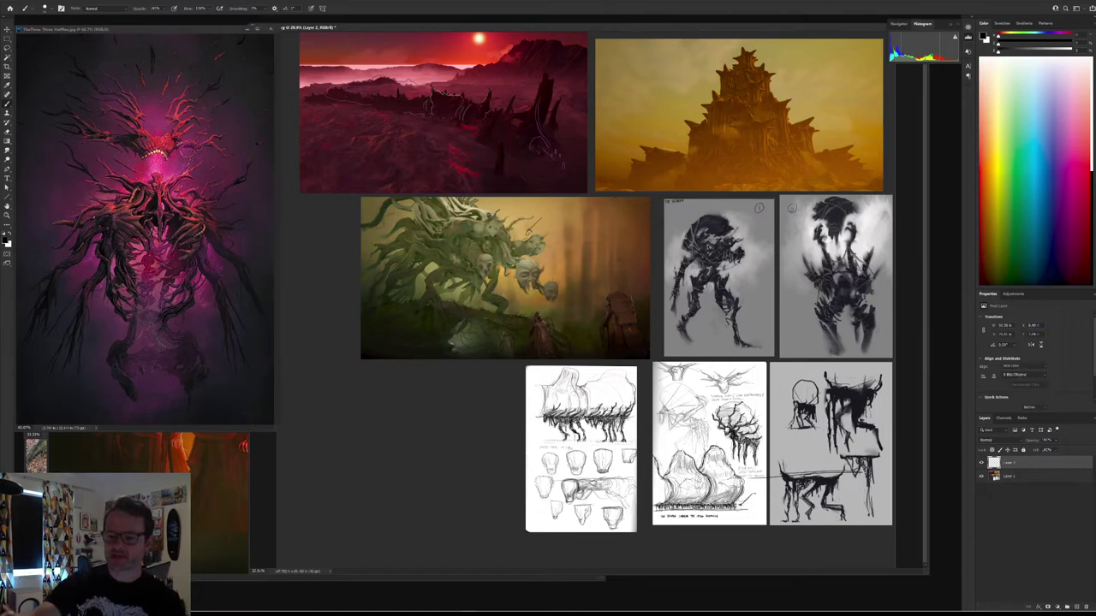
pyautogui.moveTo(275, 430); pyautogui.dragTo(638, 544)
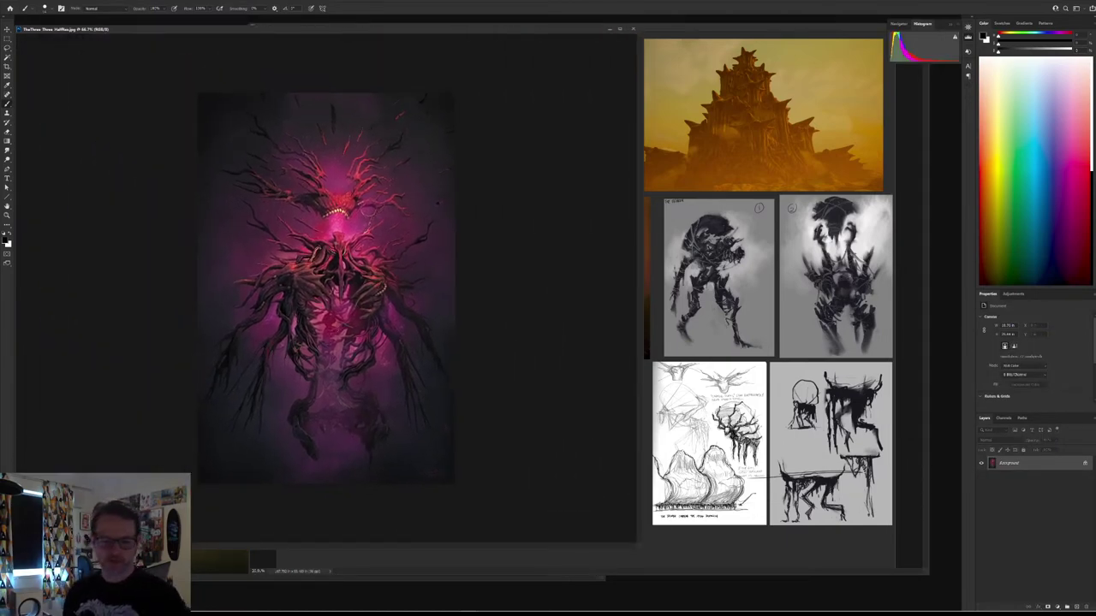
pyautogui.scroll(3, 326, 288)
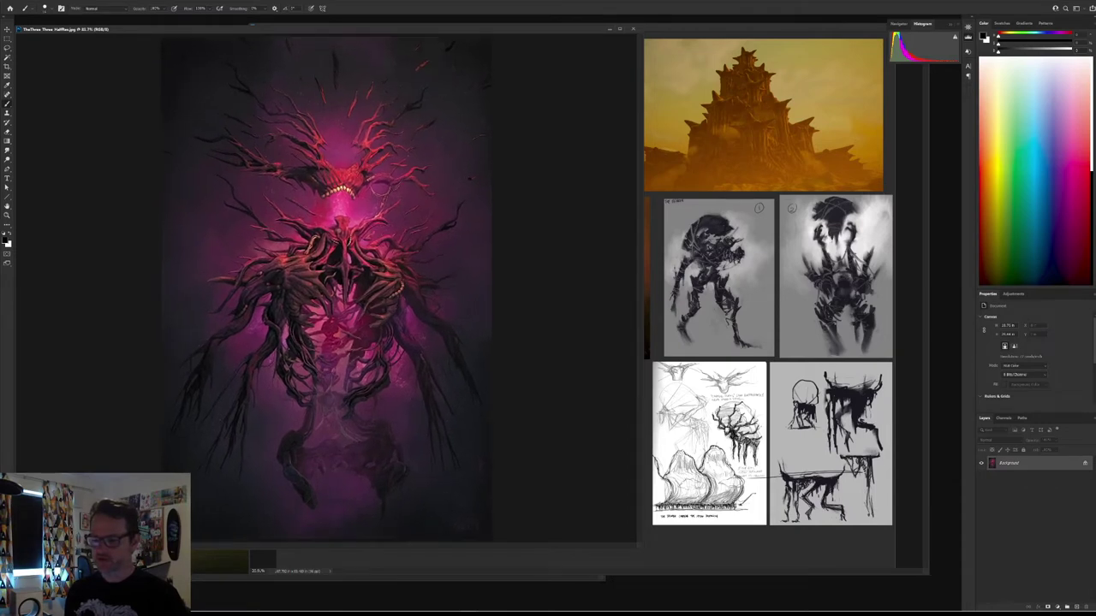
pyautogui.scroll(2, 326, 288)
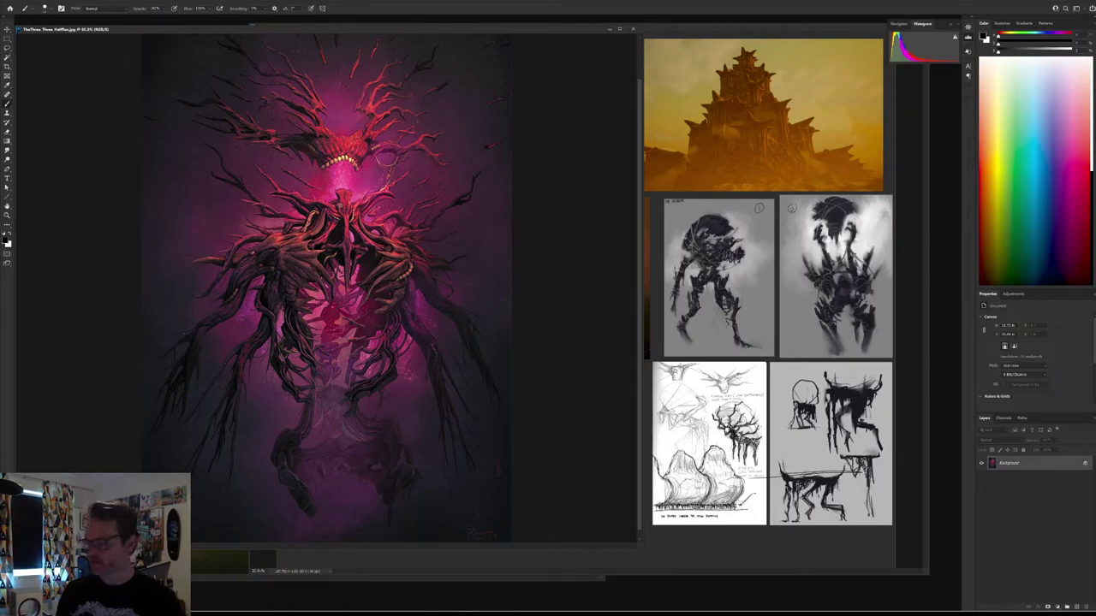
pyautogui.scroll(3, 327, 288)
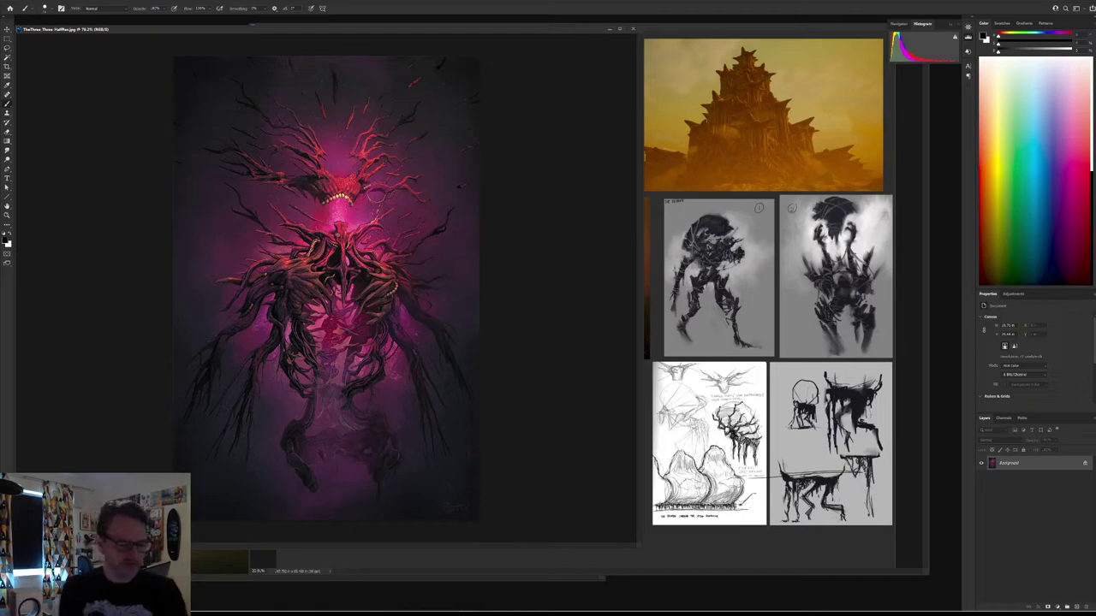
# Step: Open TheThree.jpg from the TheThree project folder and place its window over the other creature painting
pyautogui.hotkey('ctrl', 'o')
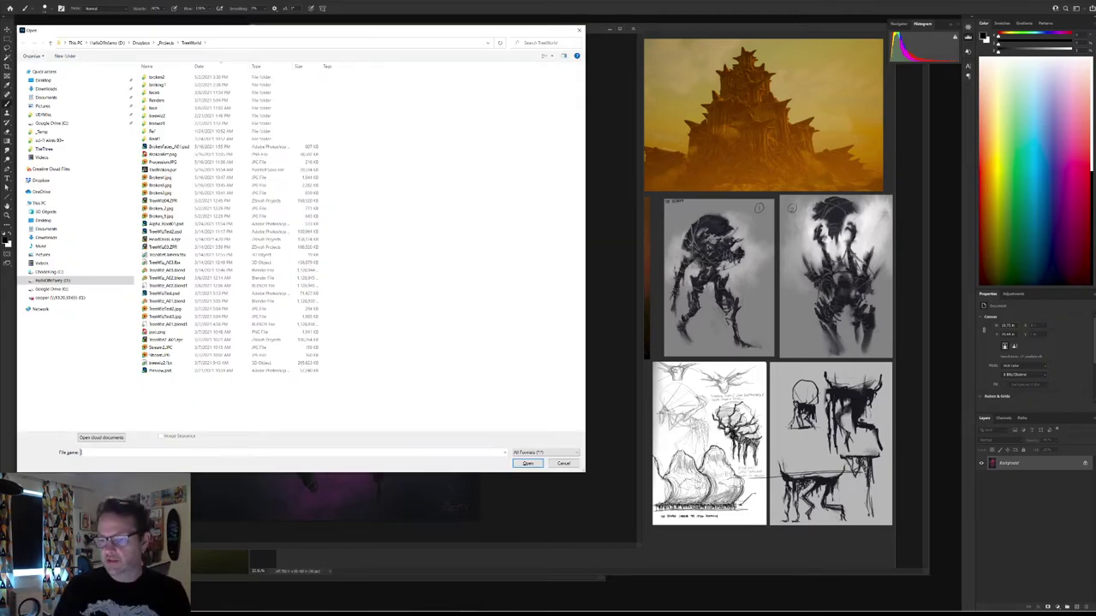
pyautogui.click(166, 43)
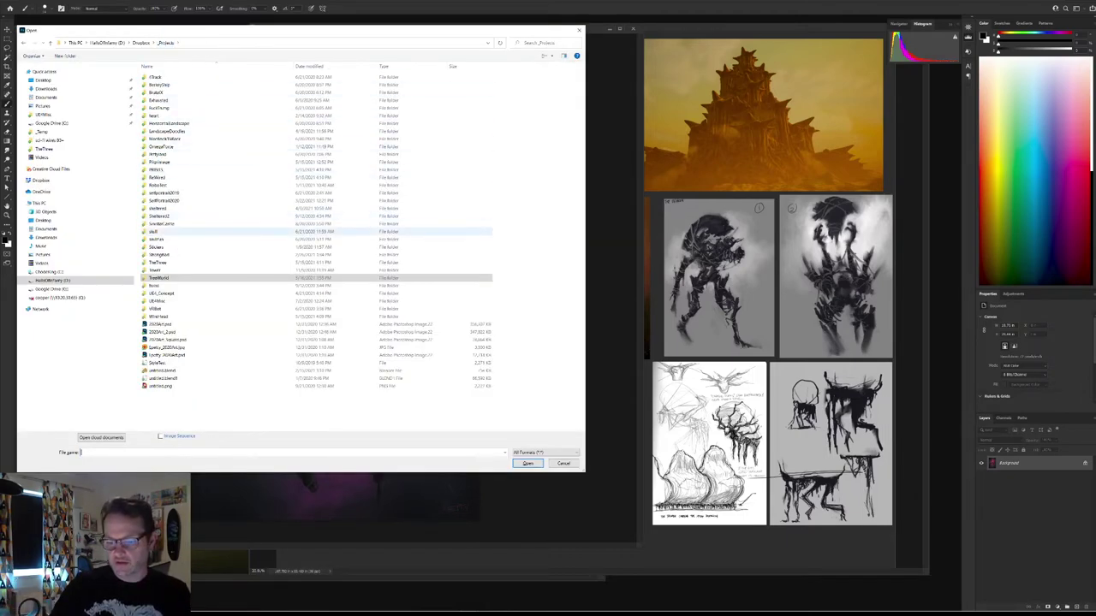
pyautogui.doubleClick(159, 262)
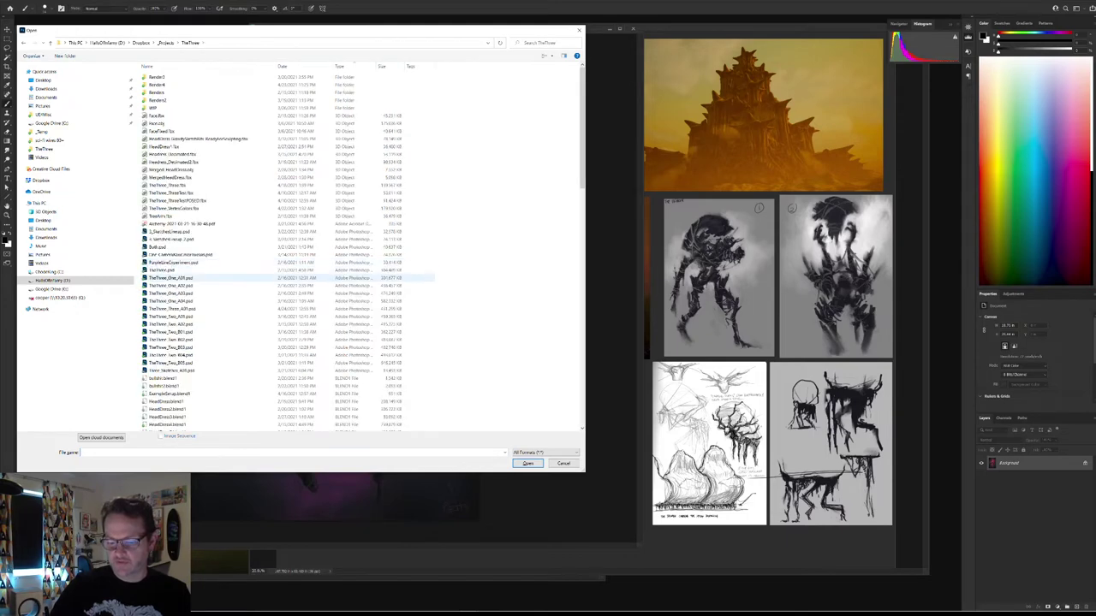
pyautogui.click(171, 285)
pyautogui.scroll(-15, 507, 146)
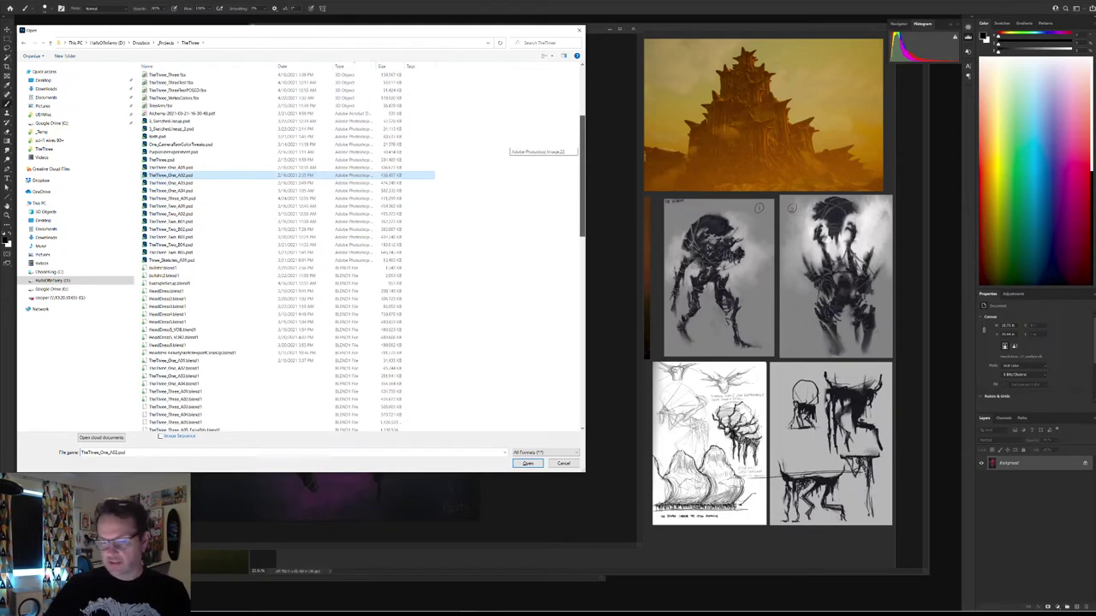
pyautogui.scroll(-2, 507, 146)
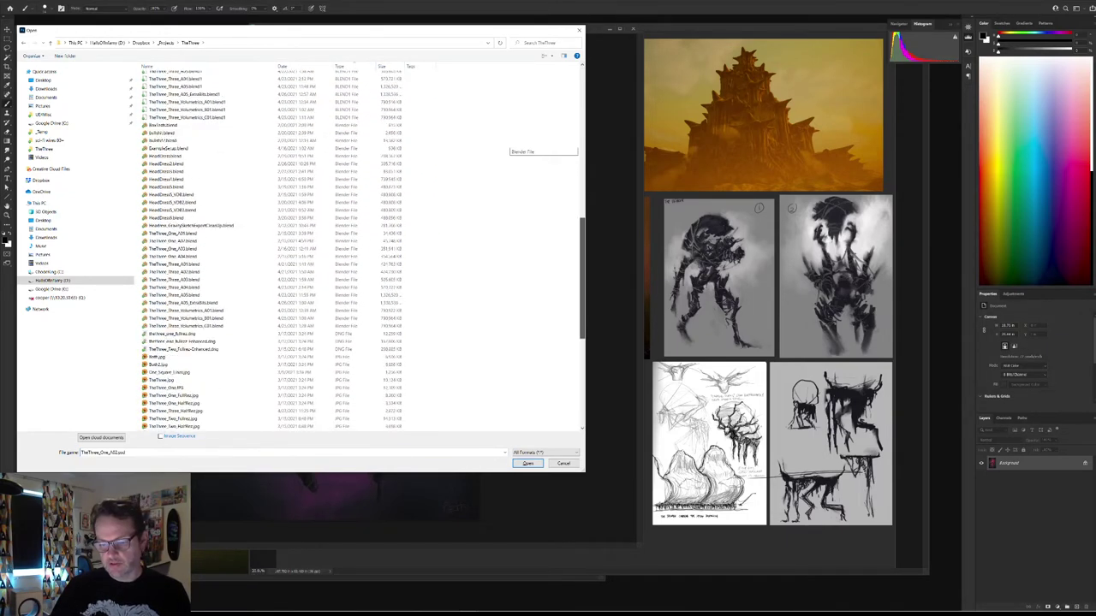
pyautogui.scroll(-6, 507, 146)
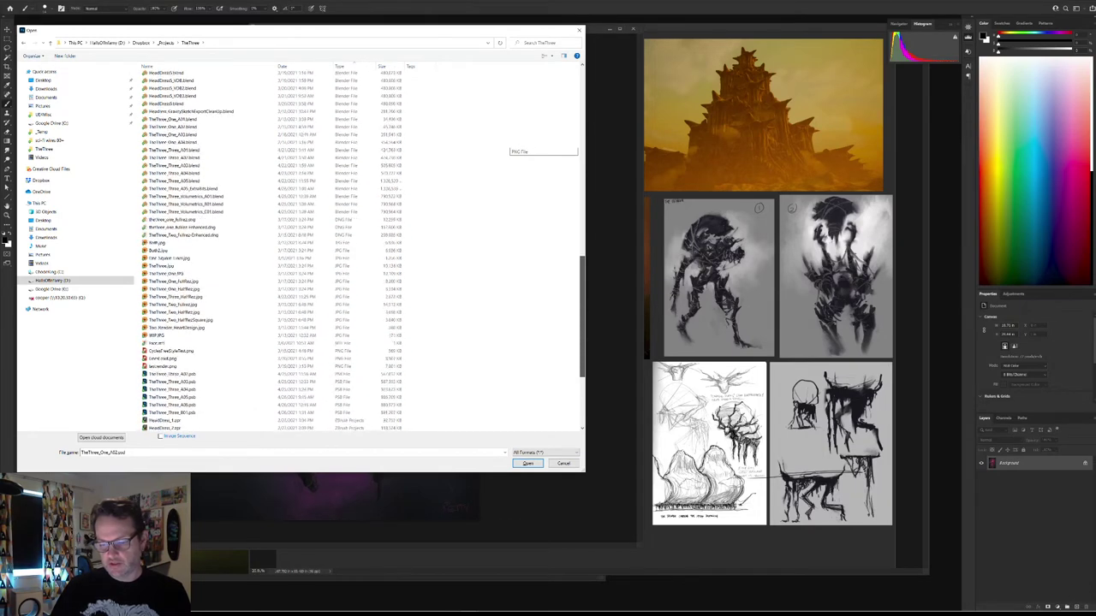
pyautogui.click(172, 266)
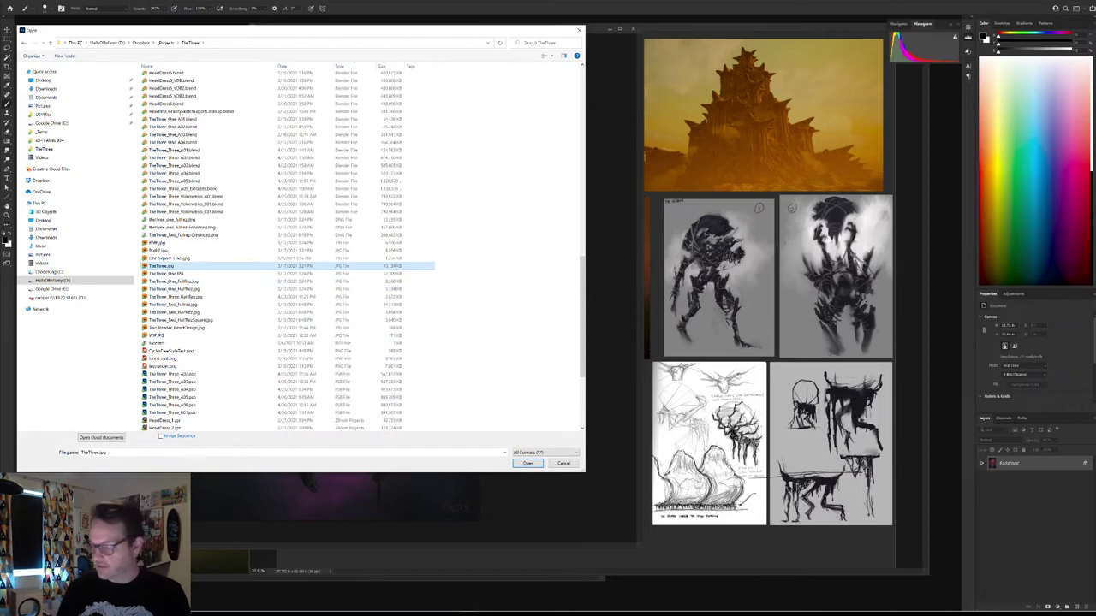
pyautogui.click(528, 463)
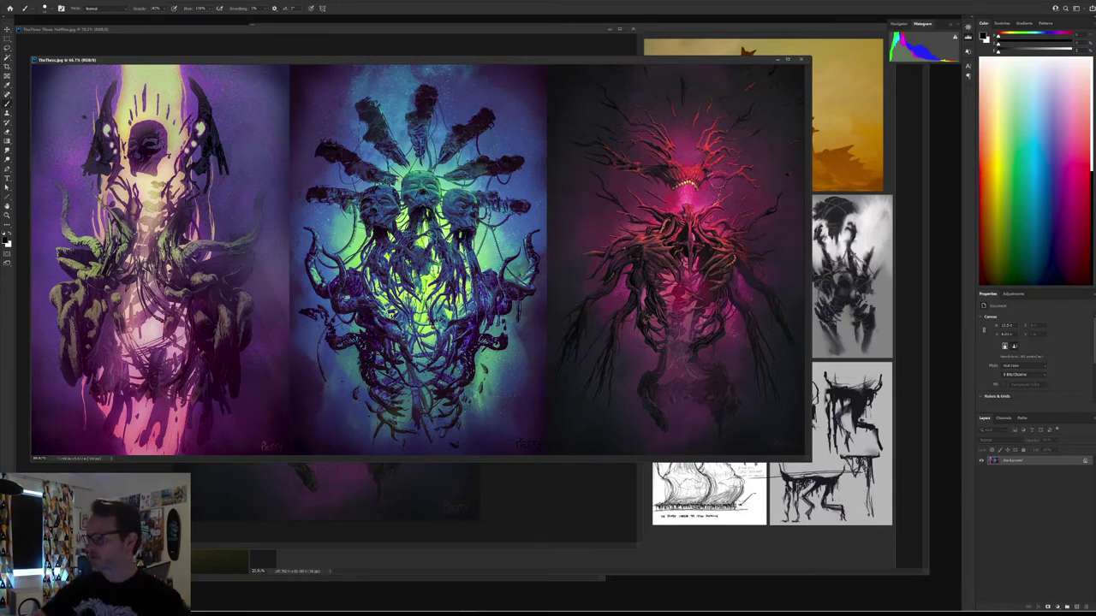
pyautogui.moveTo(419, 60); pyautogui.dragTo(394, 36)
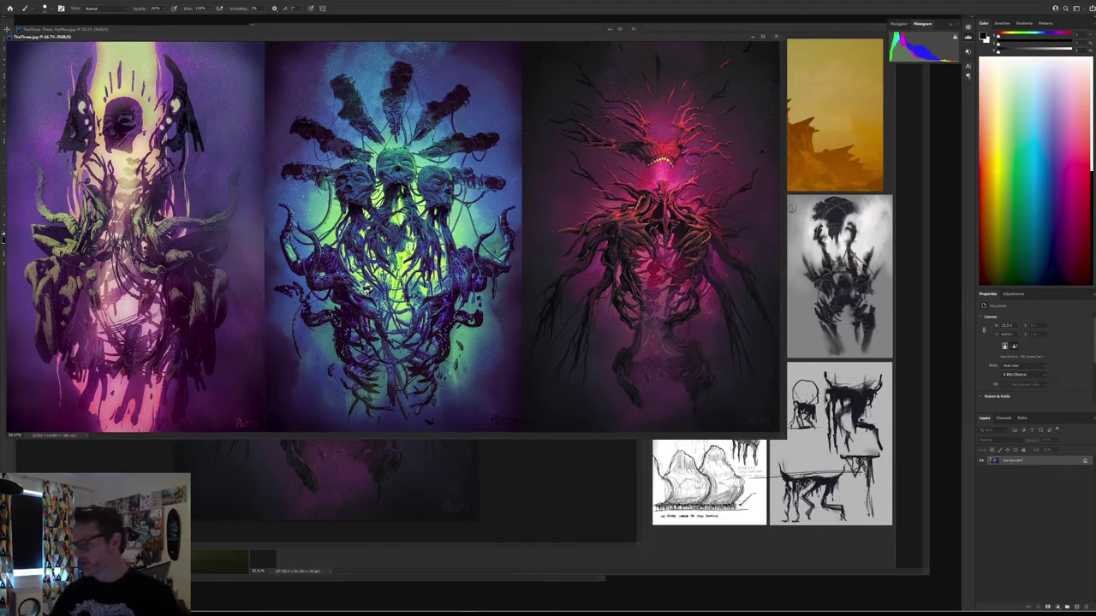
# Step: Undo a trial brush circle around the red creature's head and shoulders, and close TheThree.jpg
pyautogui.moveTo(561, 125)
pyautogui.mouseDown()
pyautogui.moveTo(602, 223)
pyautogui.moveTo(651, 83)
pyautogui.mouseUp()
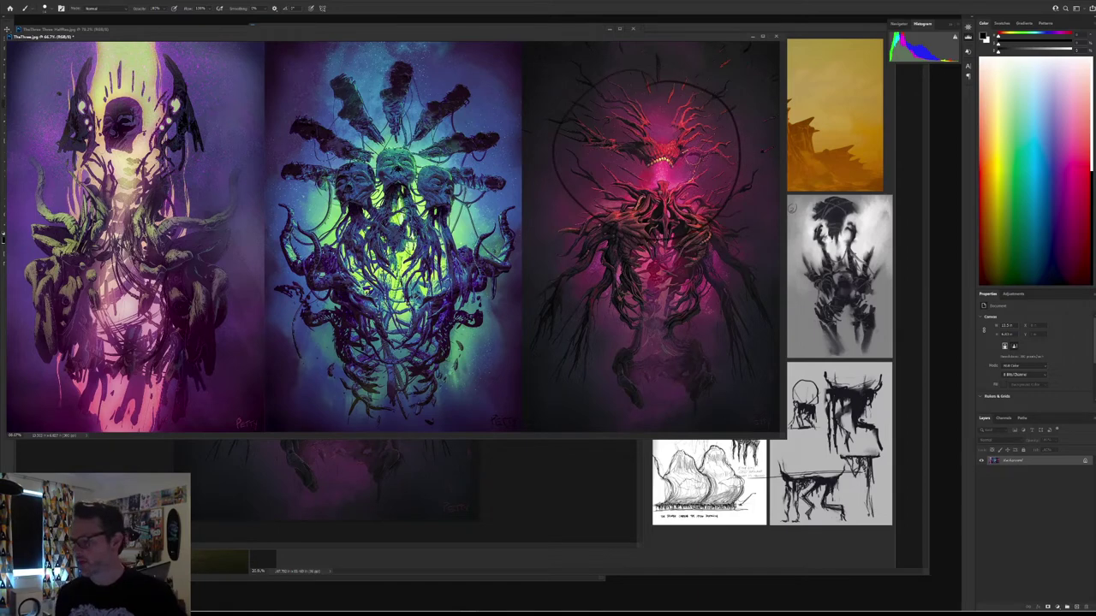
pyautogui.hotkey('ctrl', 'z')
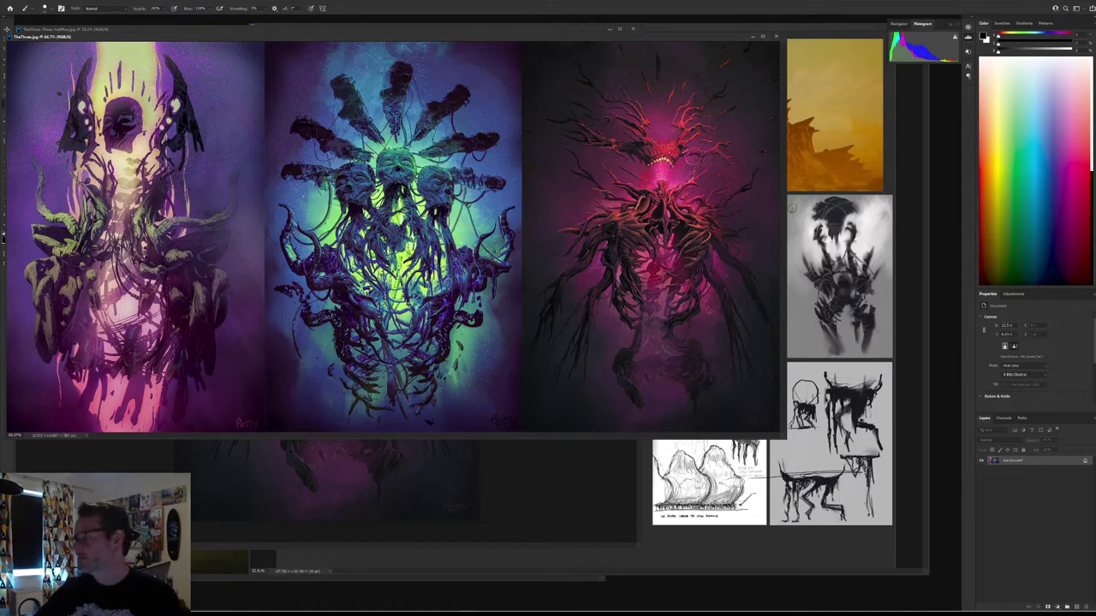
pyautogui.click(776, 36)
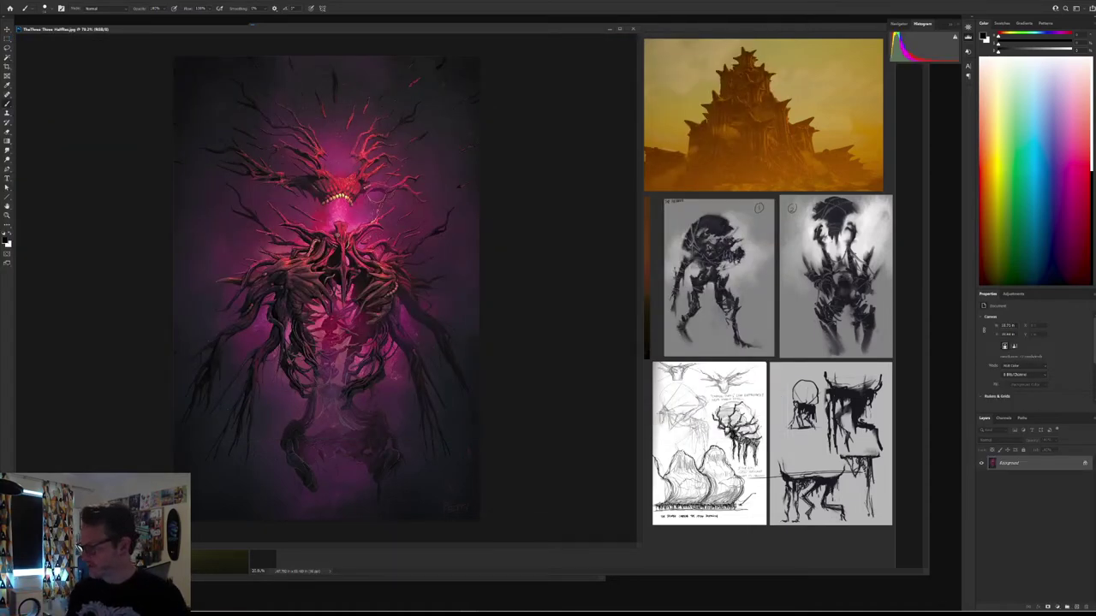
# Step: Examine the reference sheet's sketch page of legged mound creatures and eyeless faces, comparing it with the pink creature painting
pyautogui.hotkey('ctrl', 'Tab')
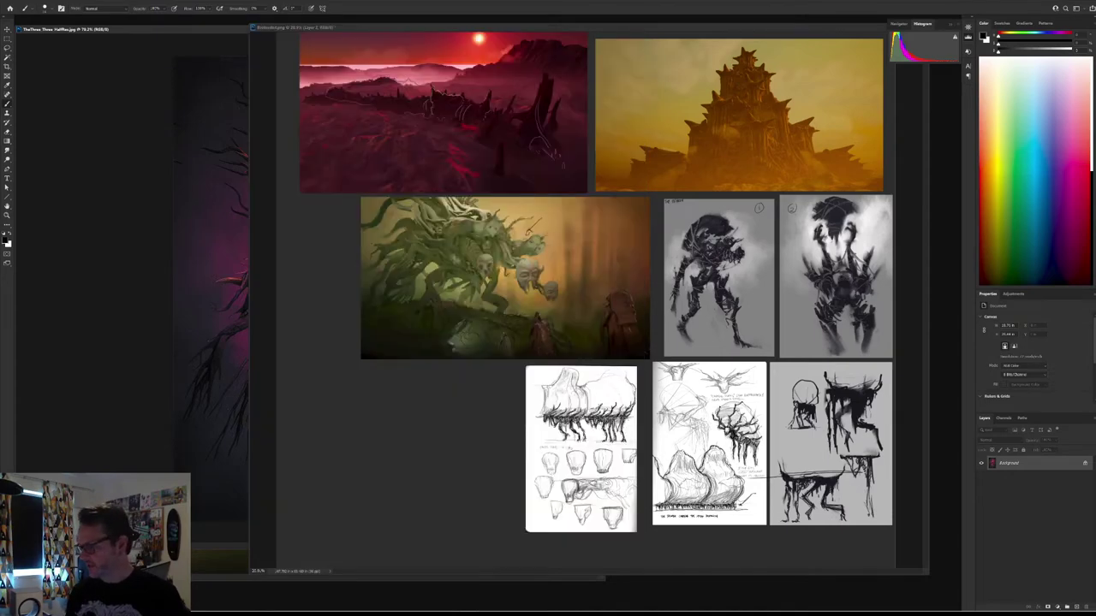
pyautogui.scroll(9, 612, 475)
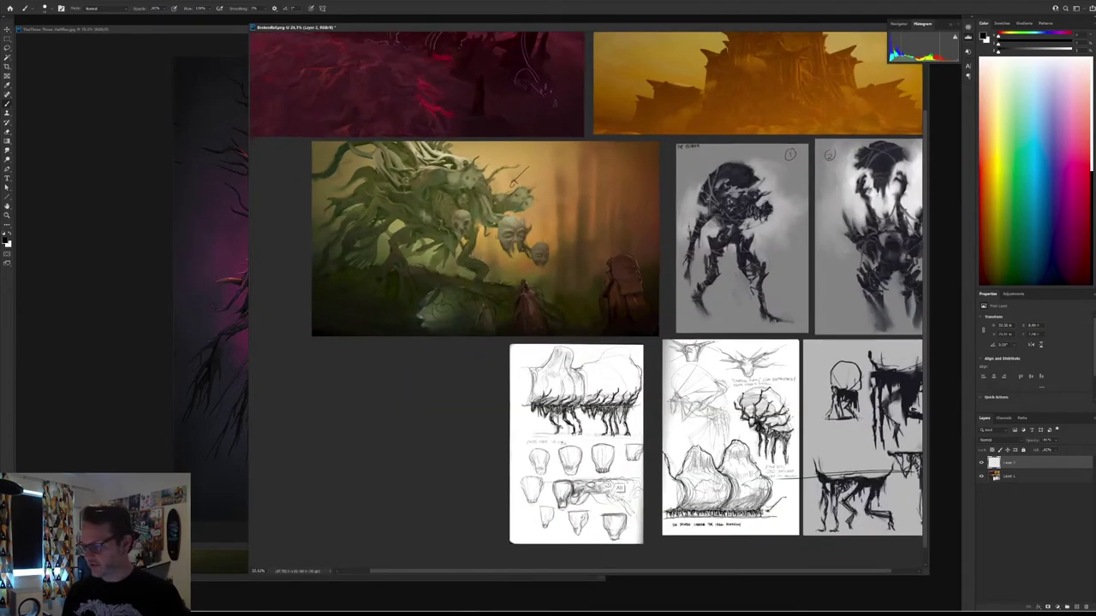
pyautogui.scroll(2, 613, 472)
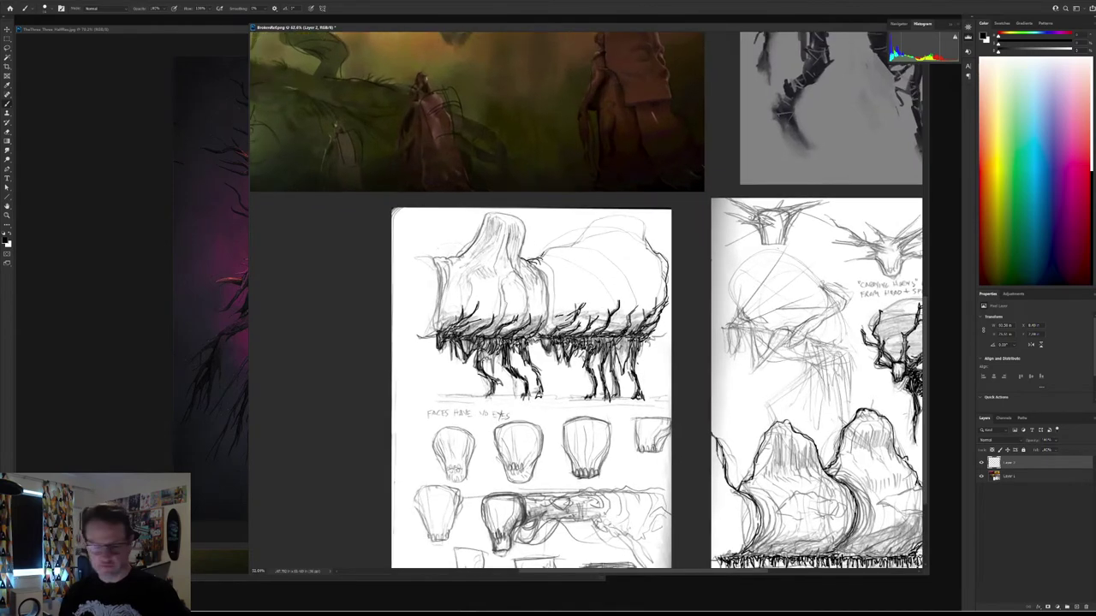
pyautogui.scroll(-3, 613, 473)
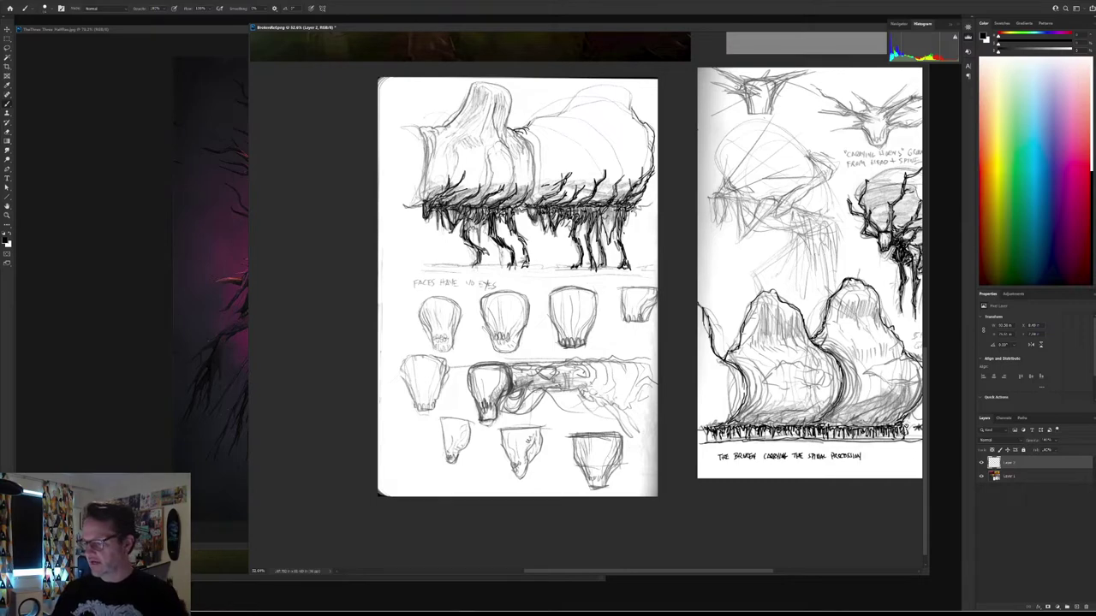
pyautogui.hotkey('ctrl', 'Tab')
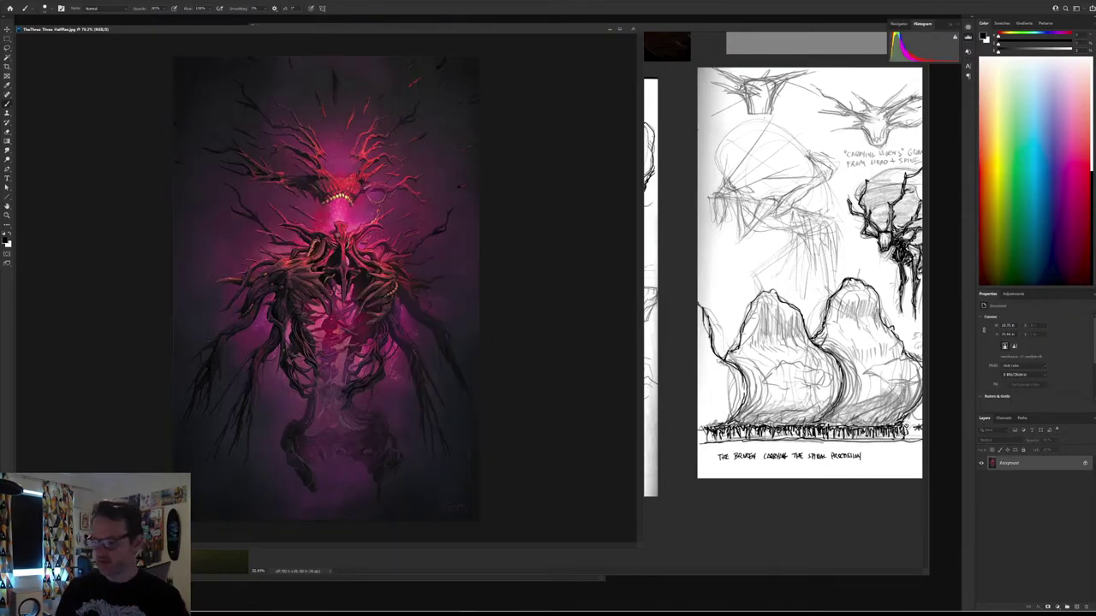
pyautogui.hotkey('ctrl', 'Tab')
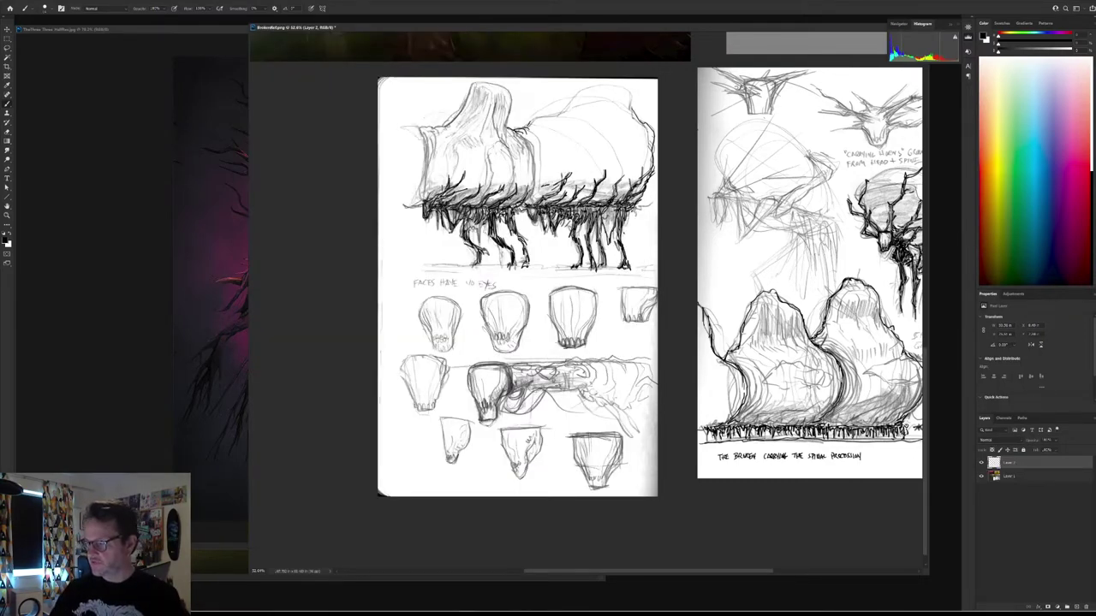
pyautogui.moveTo(527, 303); pyautogui.dragTo(520, 343)
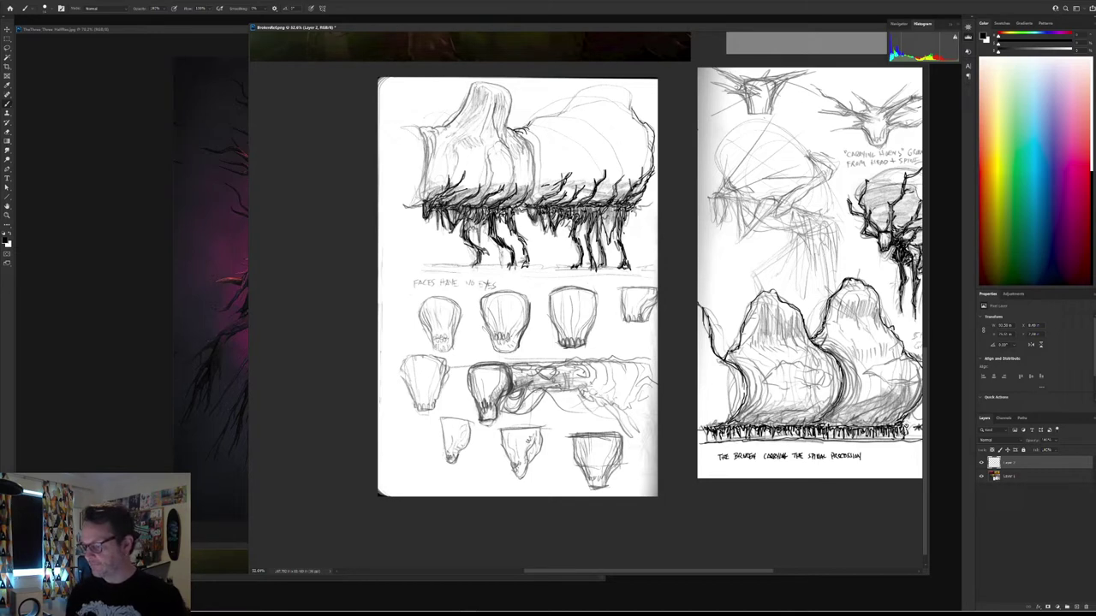
pyautogui.moveTo(510, 364); pyautogui.dragTo(640, 355)
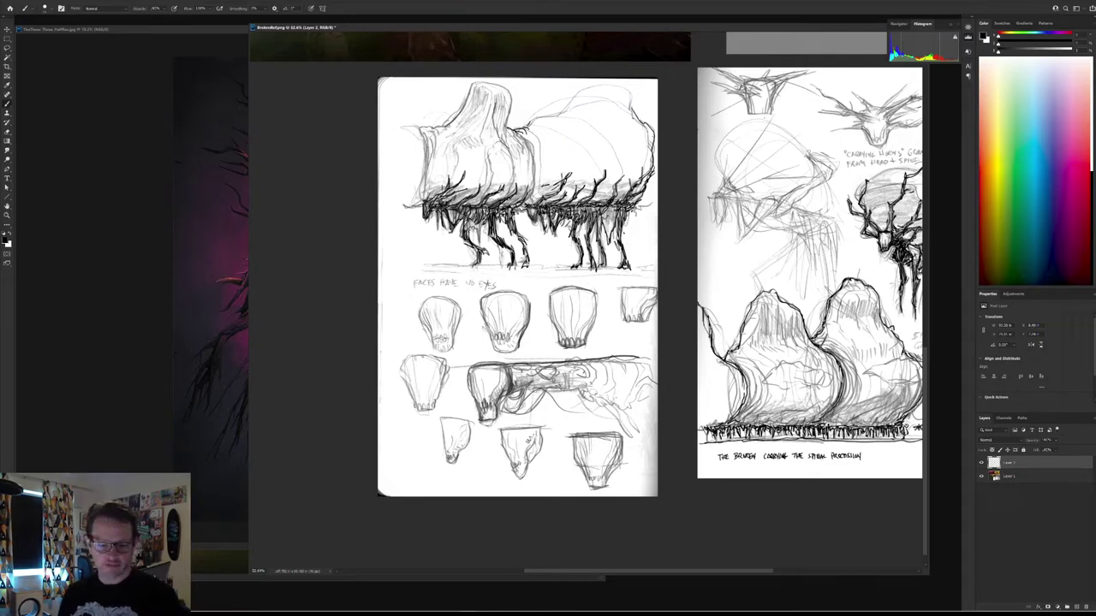
# Step: Compare the horned-creature sketch page with the pink painting and underline its handwritten "Carrying horns" note in black
pyautogui.moveTo(642, 291)
pyautogui.mouseDown()
pyautogui.moveTo(450, 371)
pyautogui.moveTo(500, 374)
pyautogui.moveTo(449, 359)
pyautogui.moveTo(397, 368)
pyautogui.mouseUp()
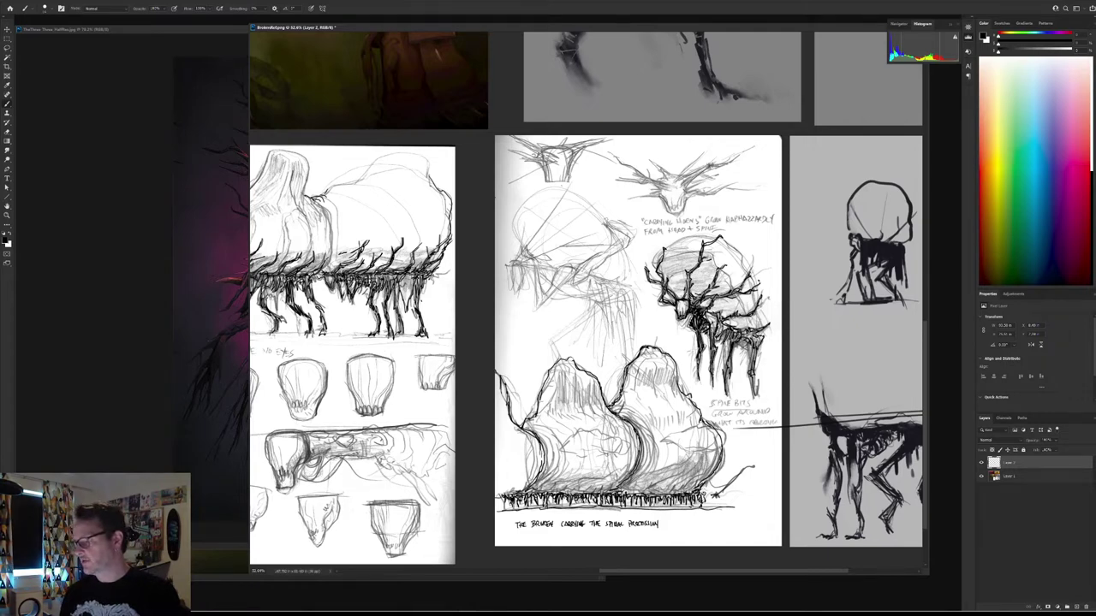
pyautogui.moveTo(599, 342); pyautogui.dragTo(554, 271)
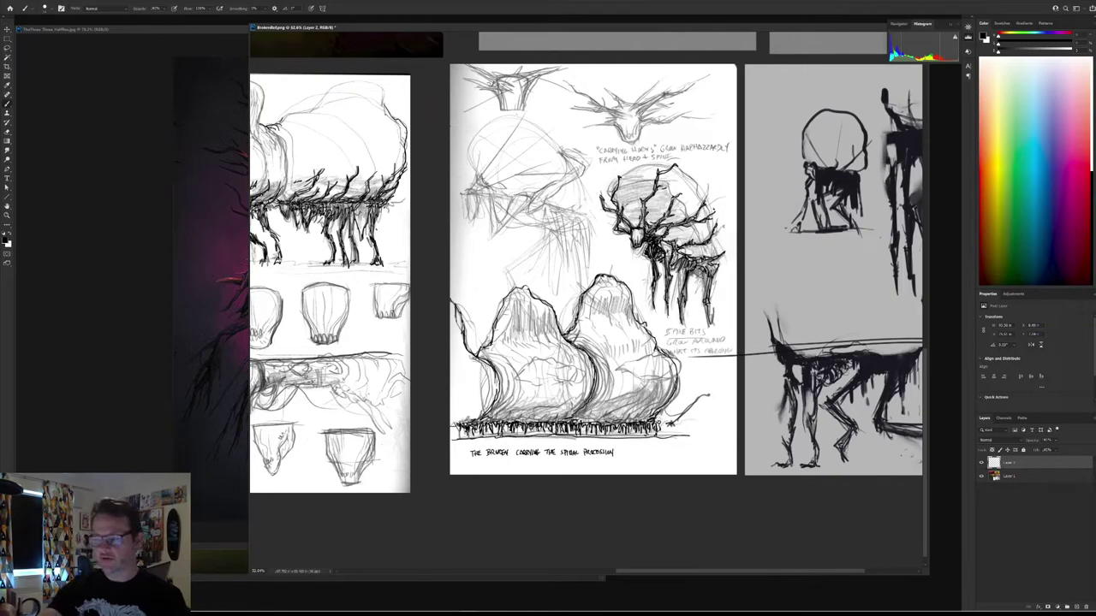
pyautogui.click(210, 197)
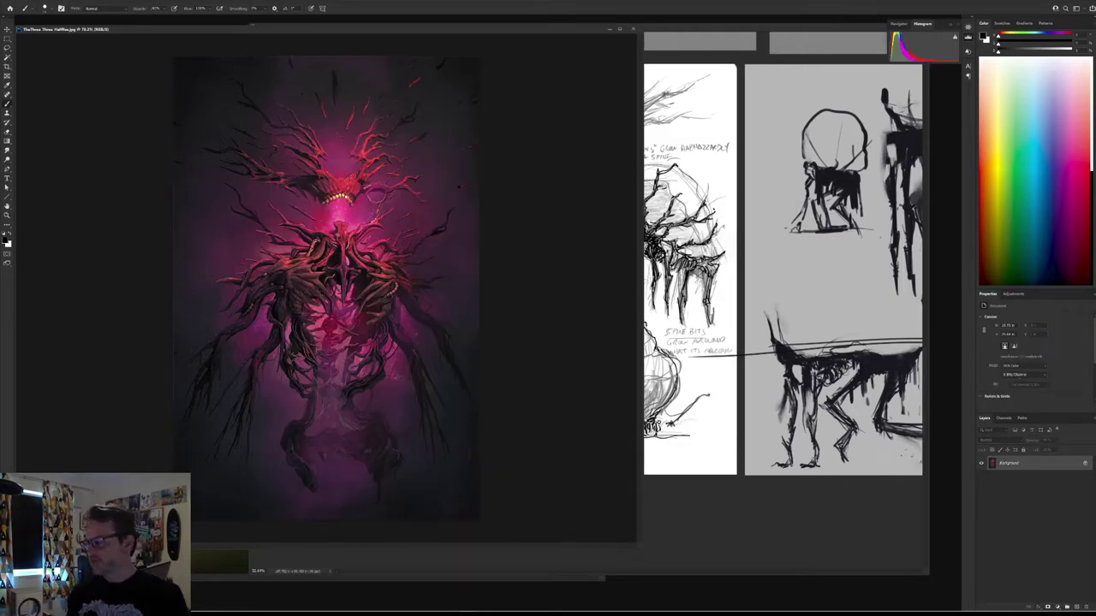
pyautogui.hotkey('ctrl', 'Tab')
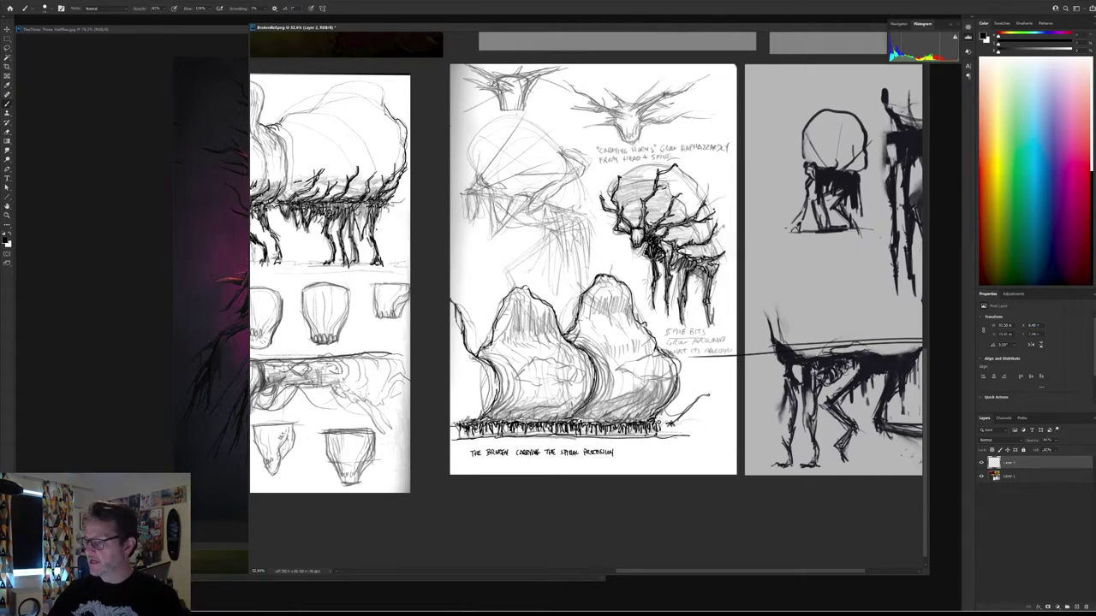
pyautogui.moveTo(663, 155); pyautogui.dragTo(736, 154)
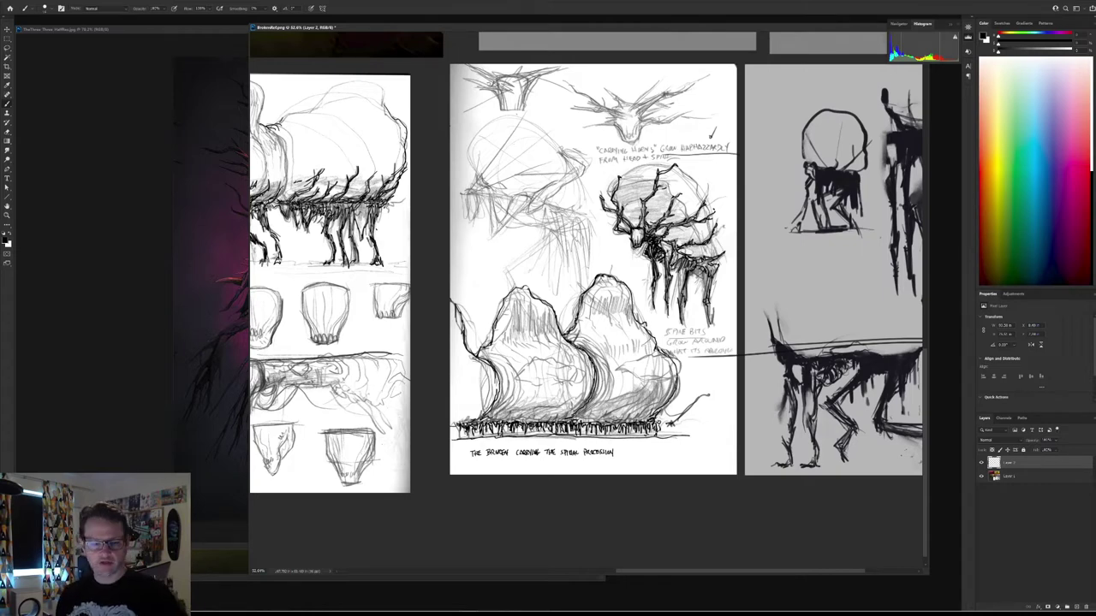
# Step: Outline a columned tower with a flared base at the foot of the orange fortress and sketch contour lines along the fortress's sides
pyautogui.scroll(-5, 702, 420)
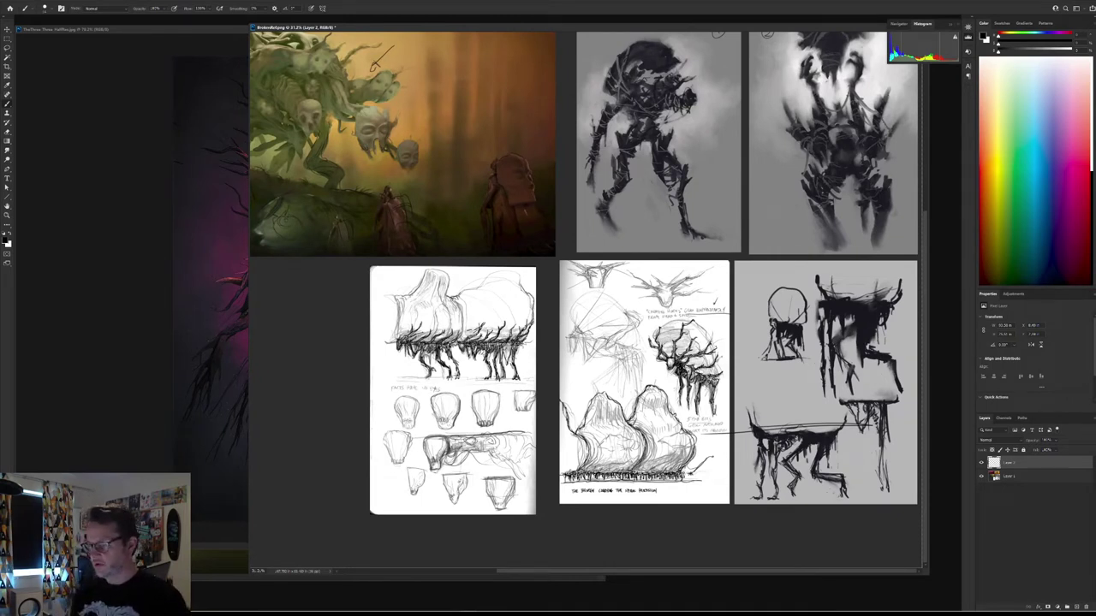
pyautogui.scroll(-4, 584, 450)
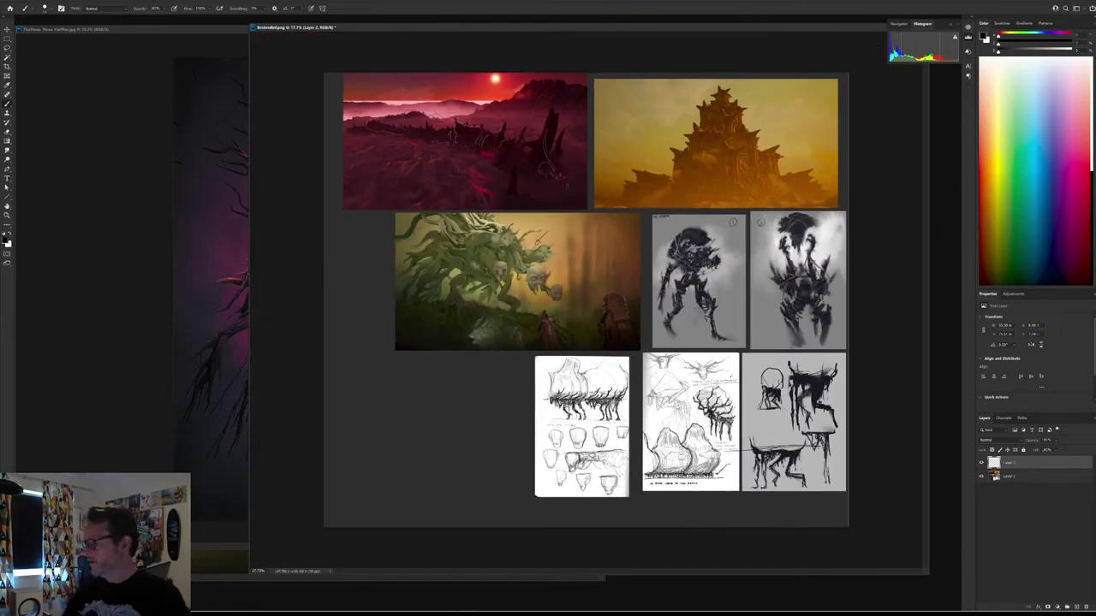
pyautogui.scroll(4, 749, 128)
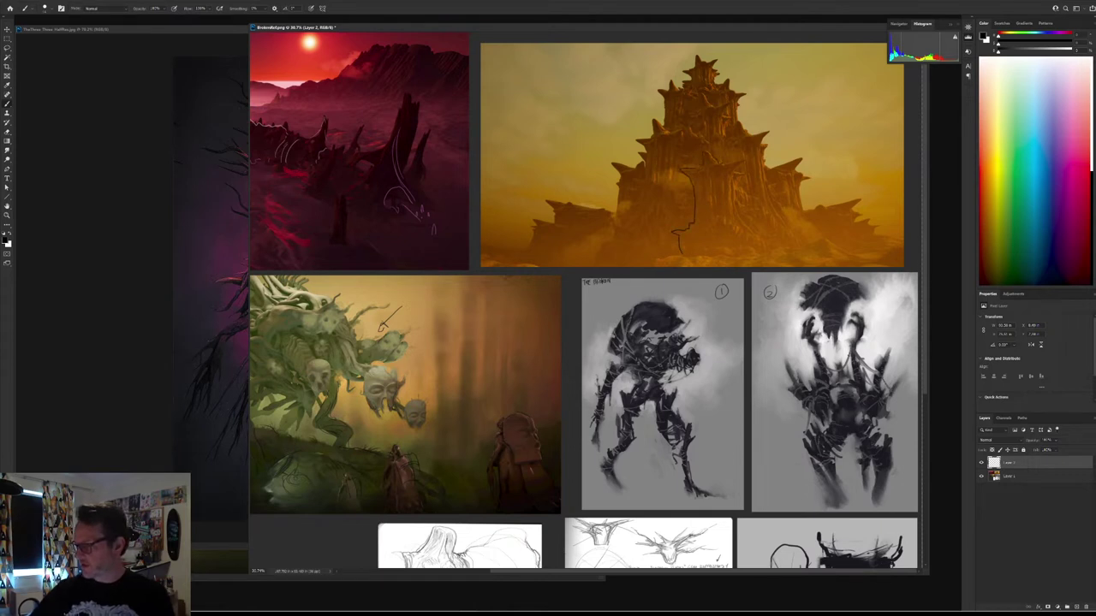
pyautogui.moveTo(747, 227); pyautogui.dragTo(763, 248)
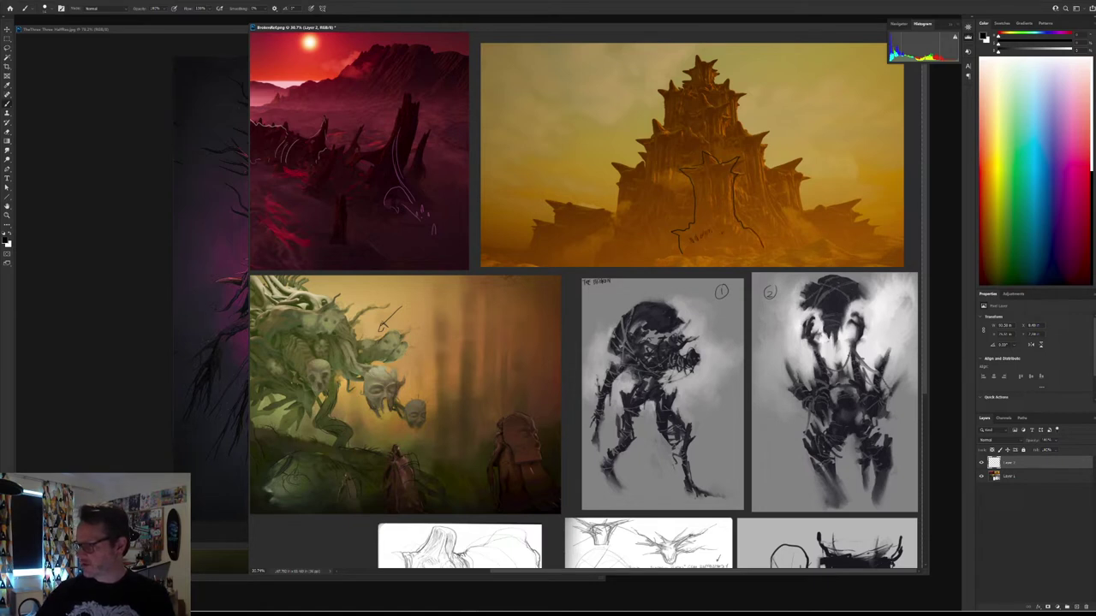
pyautogui.moveTo(702, 259); pyautogui.dragTo(770, 254)
pyautogui.moveTo(711, 185); pyautogui.dragTo(724, 224)
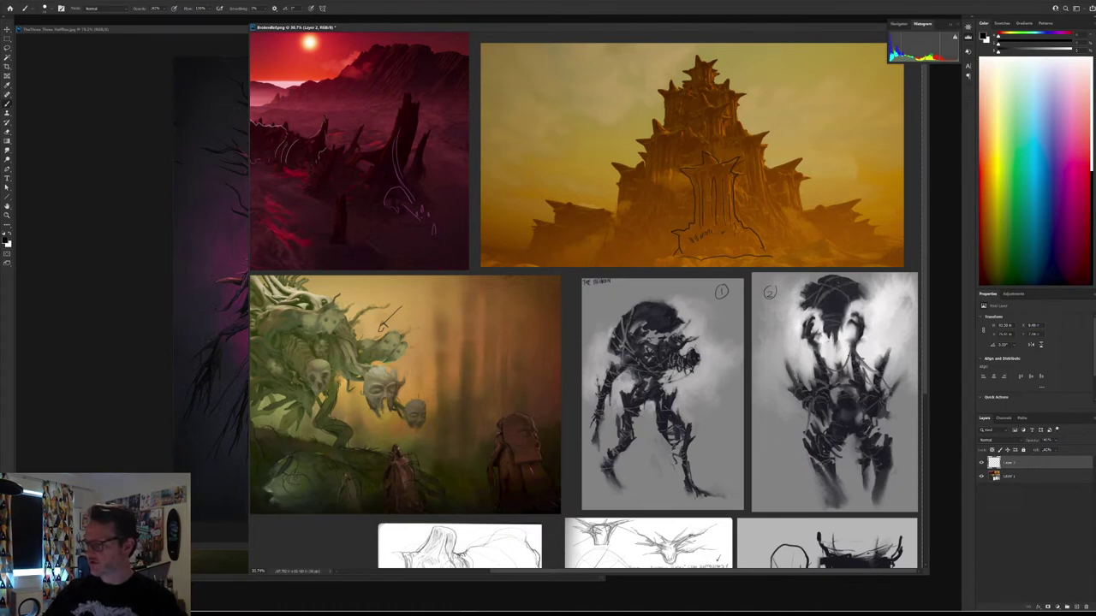
pyautogui.moveTo(643, 134); pyautogui.dragTo(652, 70)
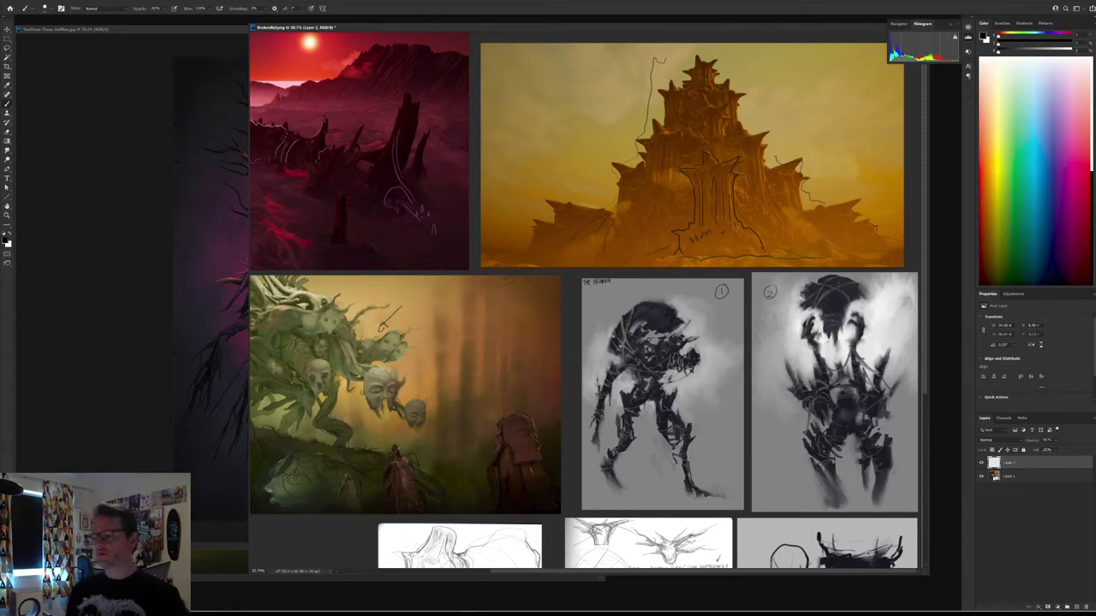
# Step: Compare the pink creature painting with the annotated fortress and creature art, ending on the reference sheet
pyautogui.click(209, 201)
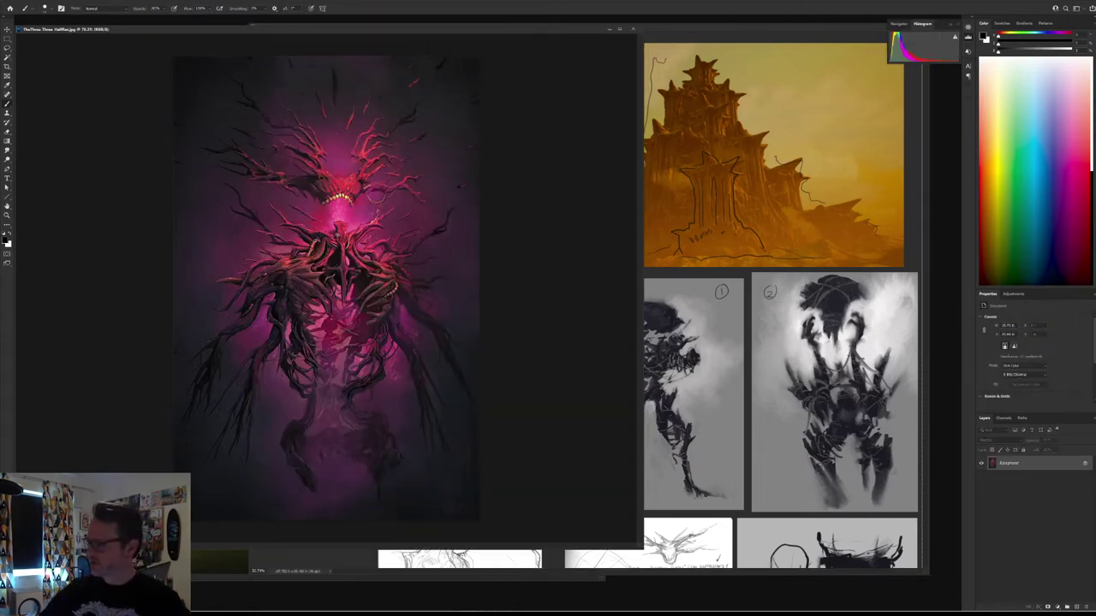
pyautogui.hotkey('ctrl', 'Tab')
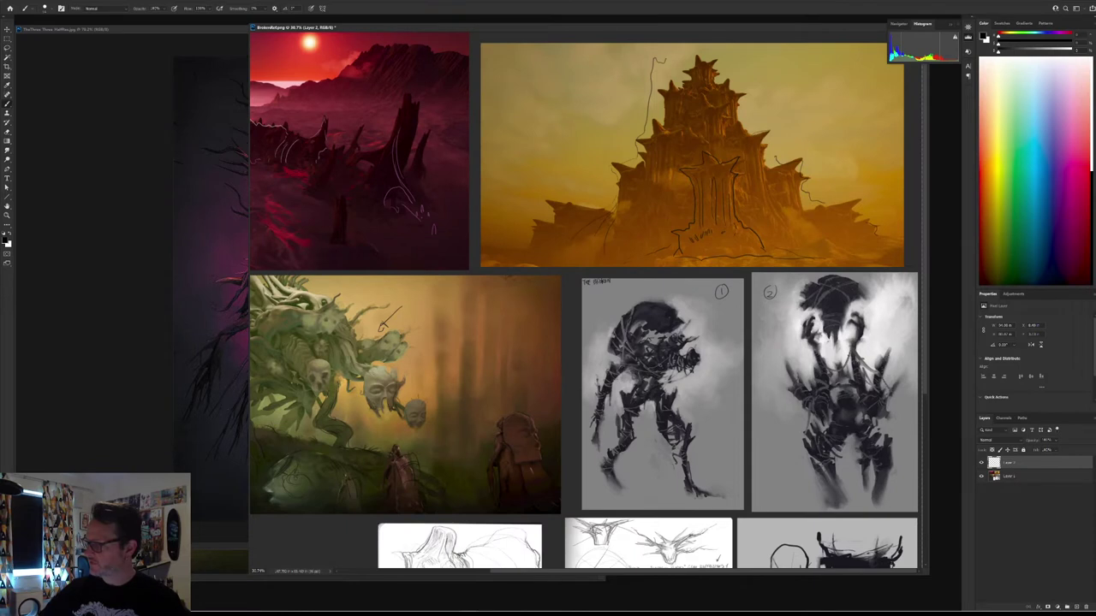
pyautogui.hotkey('ctrl', 'Tab')
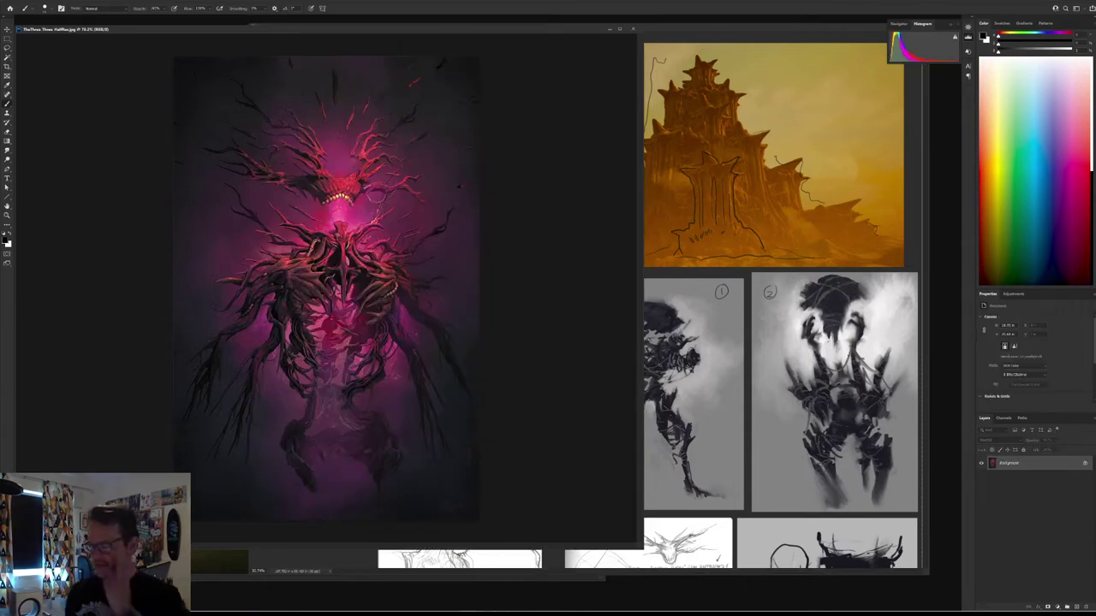
pyautogui.hotkey('ctrl', 'Tab')
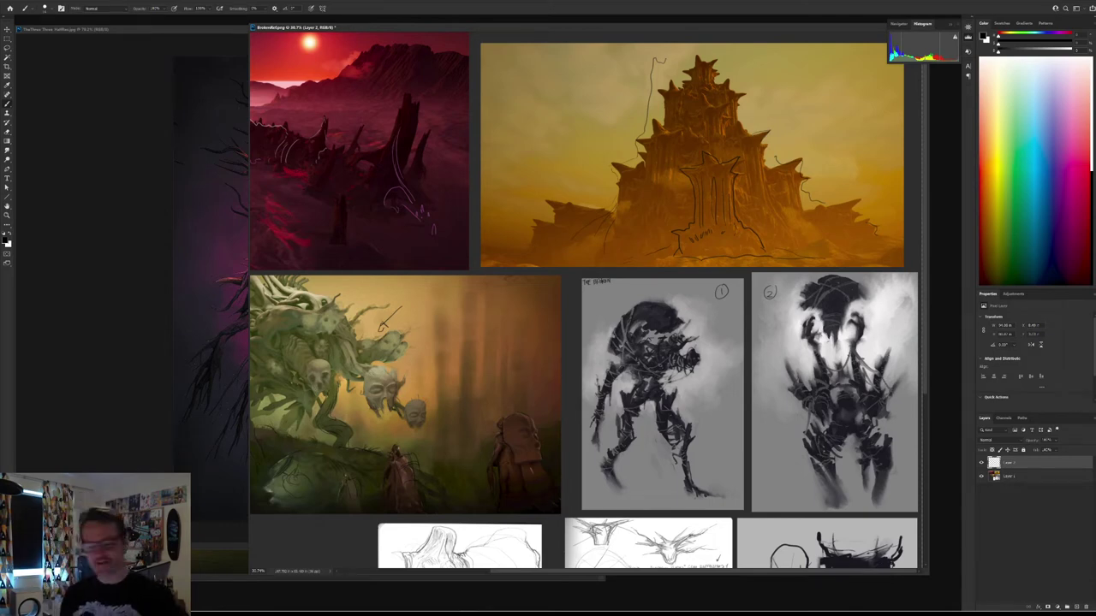
# Step: Compare the whole annotated reference sheet with the pink creature painting and delete the sheet's annotation layer
pyautogui.scroll(-4, 589, 301)
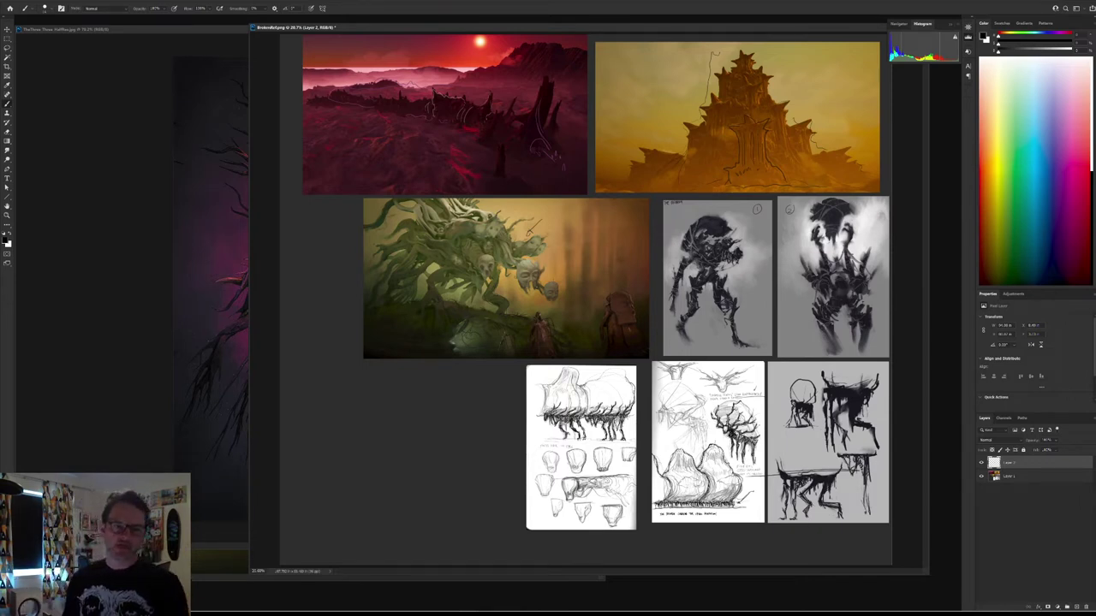
pyautogui.hotkey('ctrl', 'Tab')
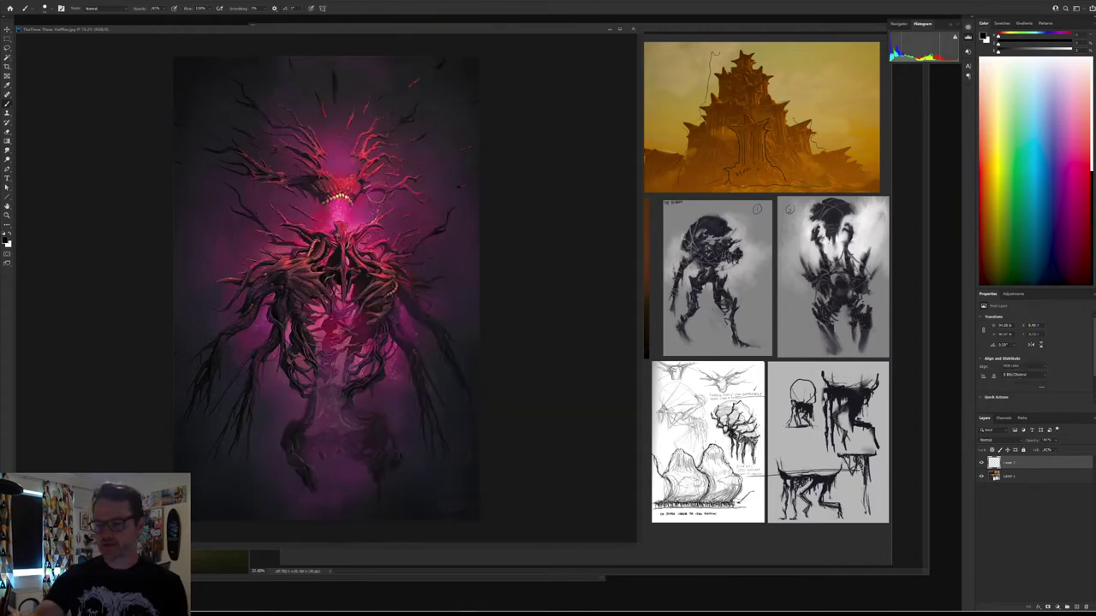
pyautogui.hotkey('ctrl', 'Tab')
pyautogui.moveTo(1030, 463); pyautogui.dragTo(1087, 607)
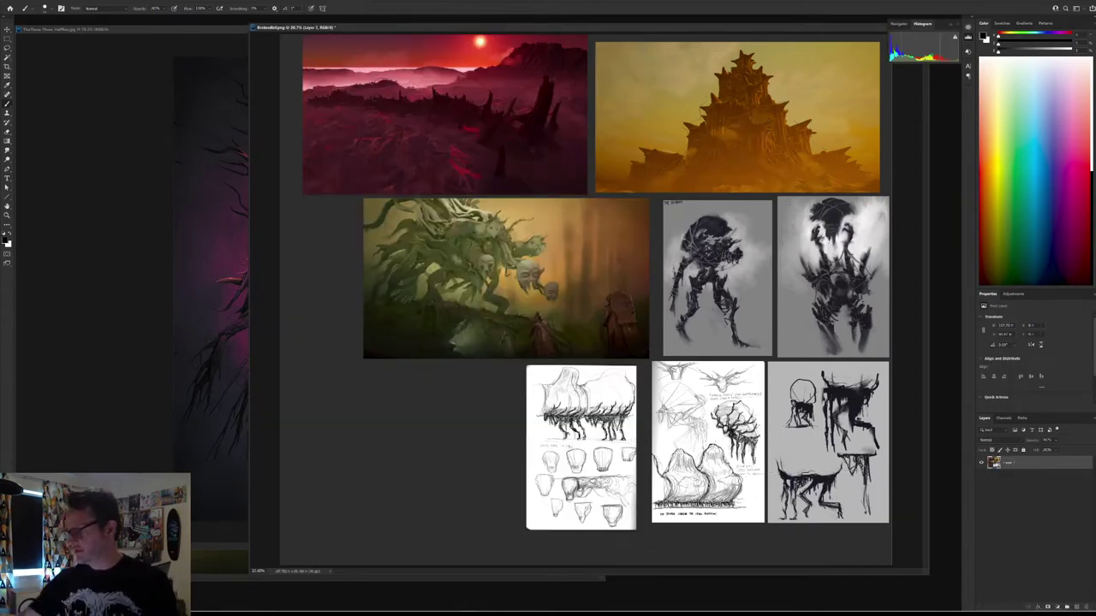
# Step: Shrink the windows of the reference sheet and the pink creature painting and arrange them side by side
pyautogui.scroll(-5, 759, 482)
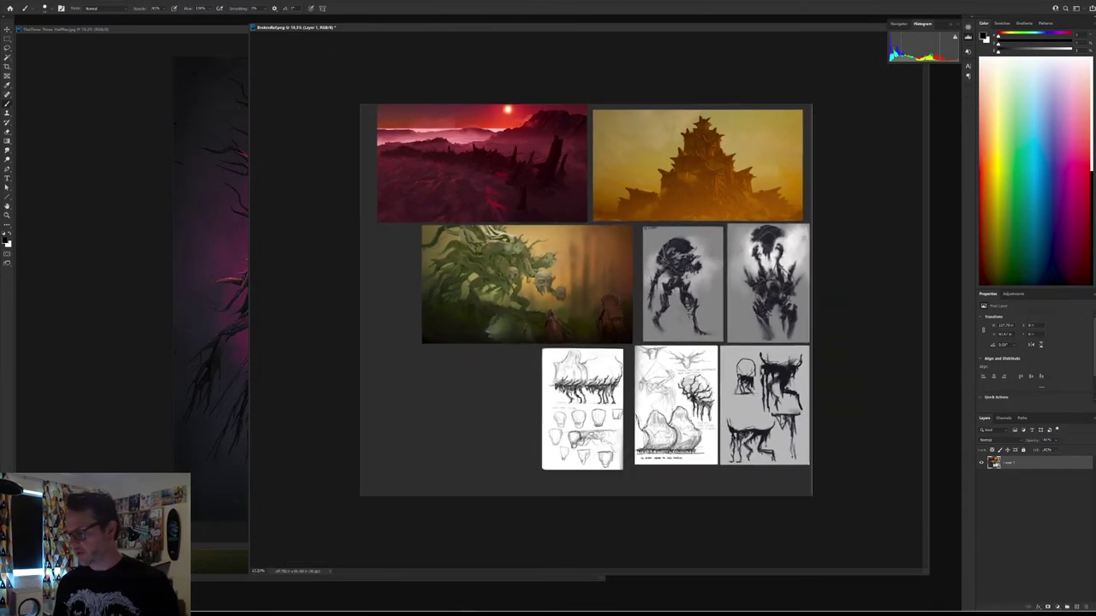
pyautogui.moveTo(928, 573)
pyautogui.mouseDown()
pyautogui.moveTo(679, 389)
pyautogui.moveTo(648, 345)
pyautogui.mouseUp()
pyautogui.moveTo(445, 28); pyautogui.dragTo(256, 19)
pyautogui.click(531, 29)
pyautogui.moveTo(530, 29); pyautogui.dragTo(690, 42)
pyautogui.scroll(-3, 535, 208)
pyautogui.moveTo(801, 561); pyautogui.dragTo(441, 338)
pyautogui.moveTo(300, 41); pyautogui.dragTo(498, 9)
# Step: Bring the red robed-gathering painting to the front, enlarge its window and magnify the whole image
pyautogui.click(505, 376)
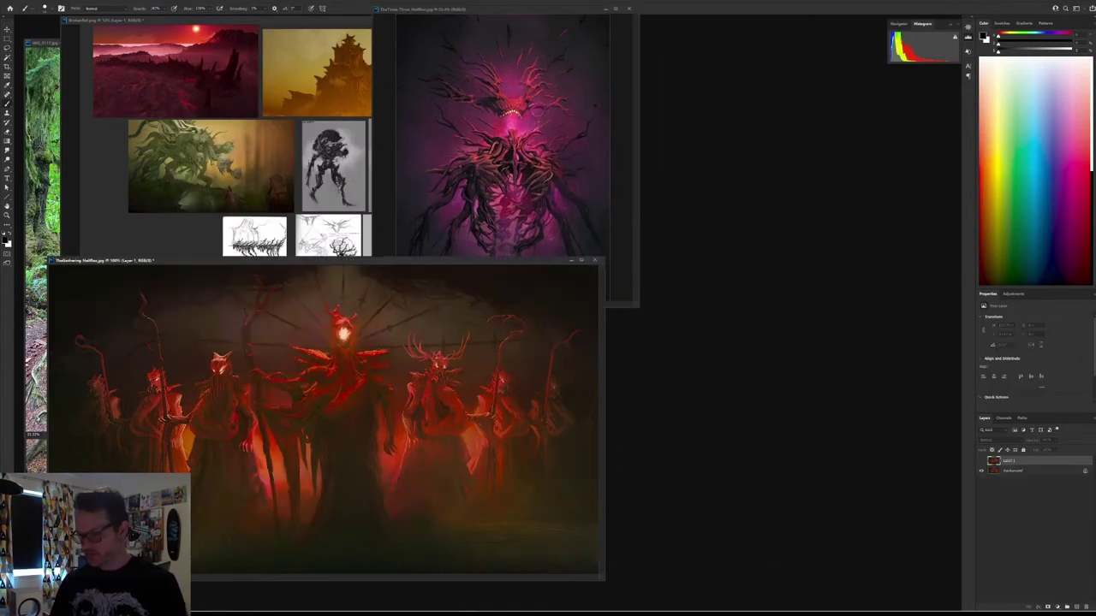
pyautogui.moveTo(257, 259); pyautogui.dragTo(242, 20)
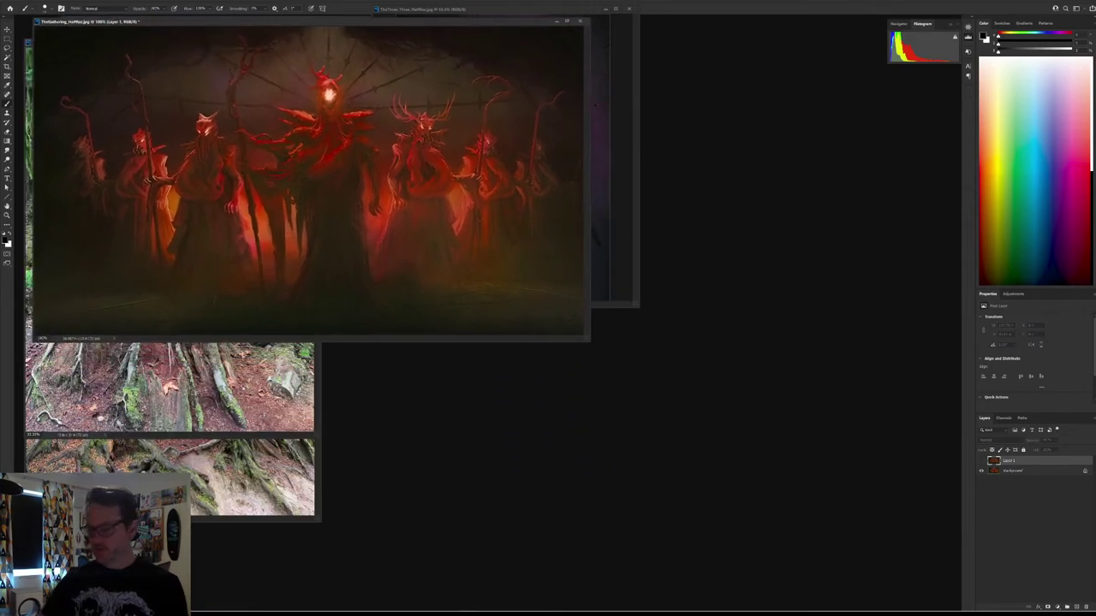
pyautogui.moveTo(589, 341); pyautogui.dragTo(896, 545)
pyautogui.scroll(2, 462, 283)
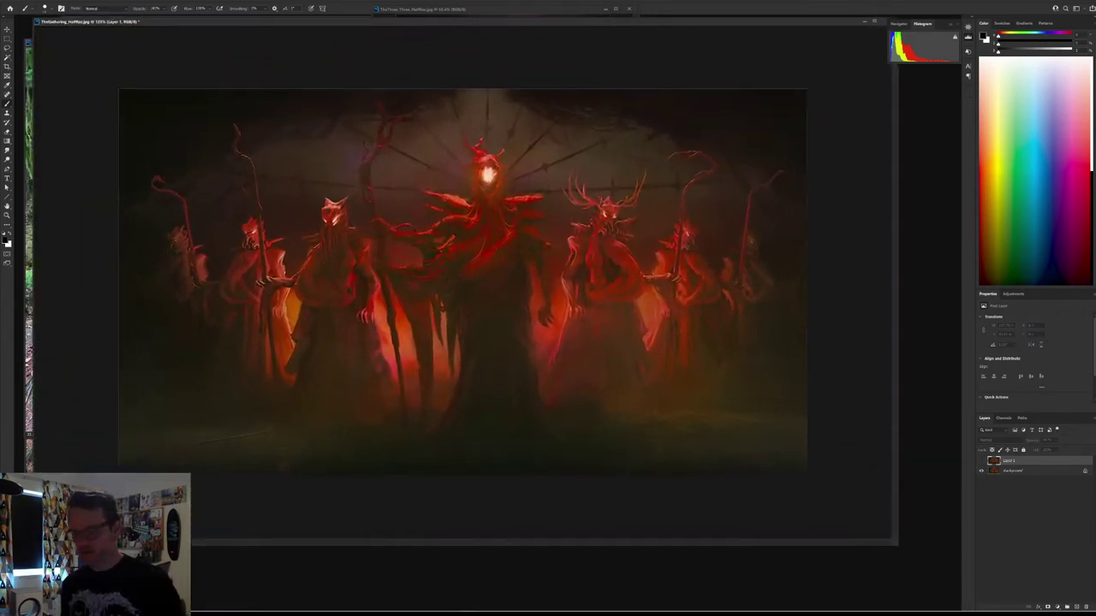
pyautogui.scroll(1, 462, 280)
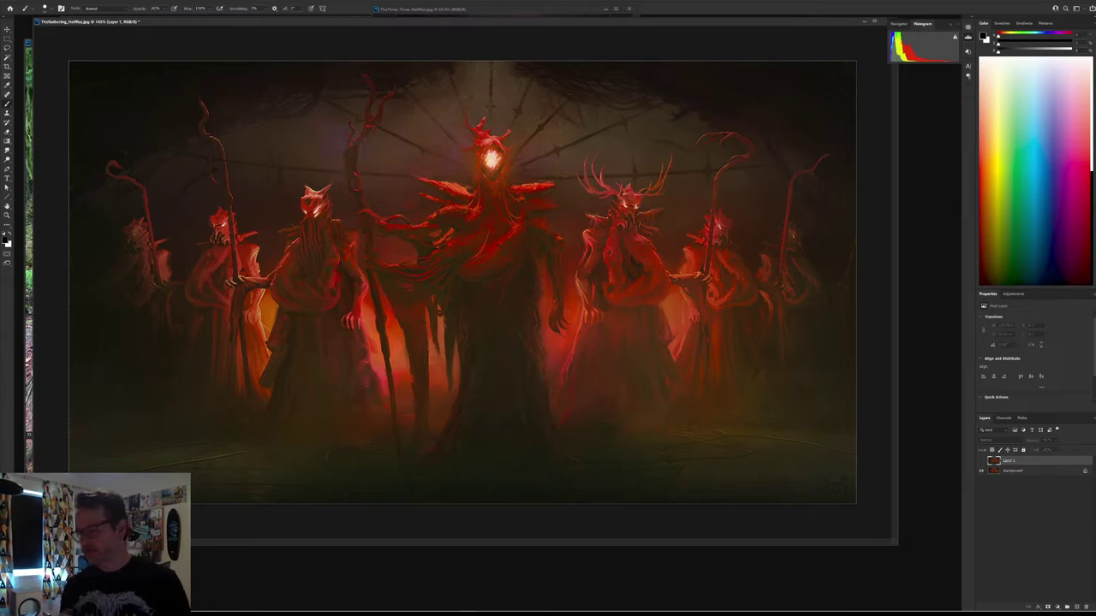
# Step: Compare the gathering painting with and without Layer 1, and examine the central robed figures up close with the layer hidden
pyautogui.click(981, 460)
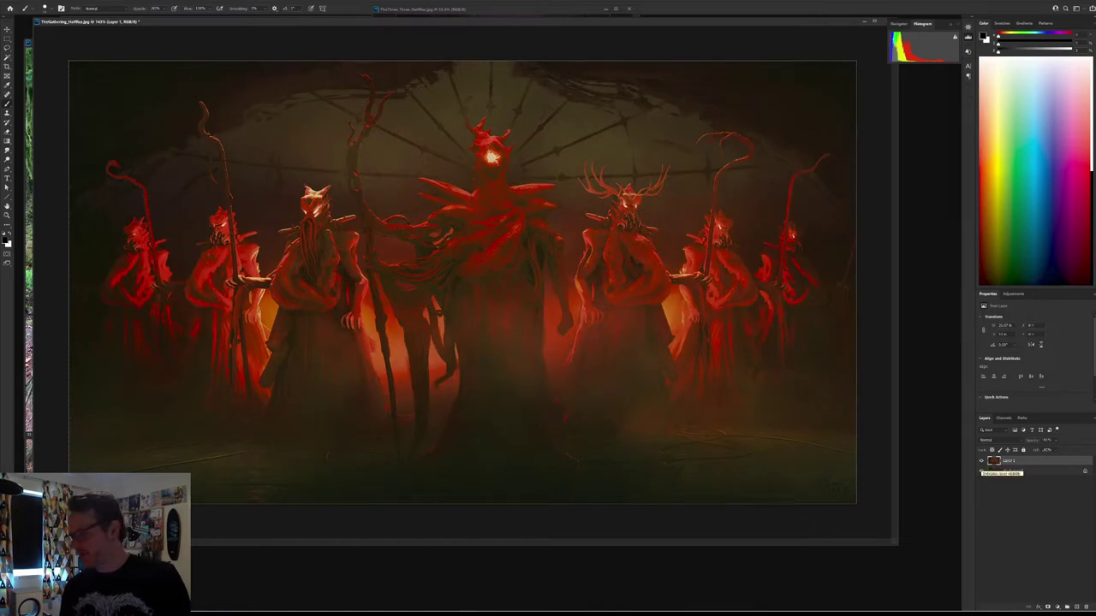
pyautogui.click(981, 471)
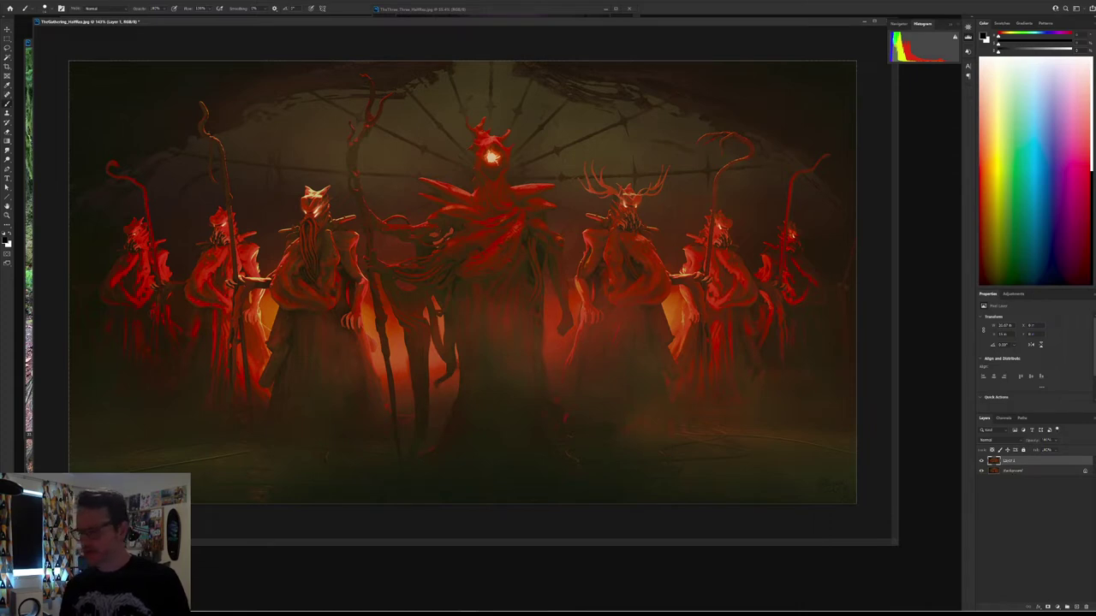
pyautogui.click(981, 460)
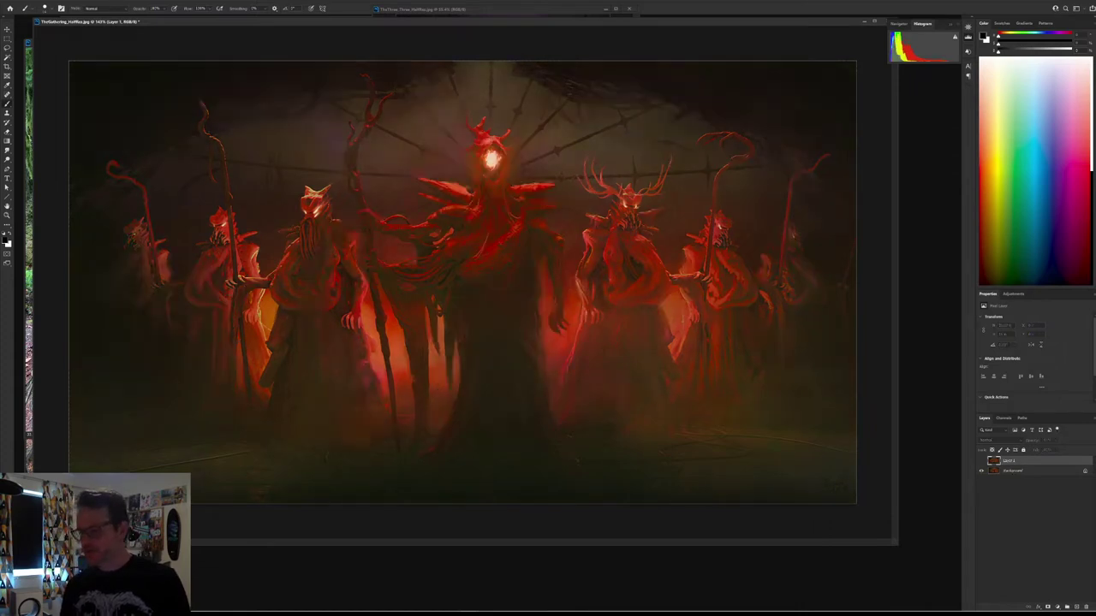
pyautogui.click(981, 461)
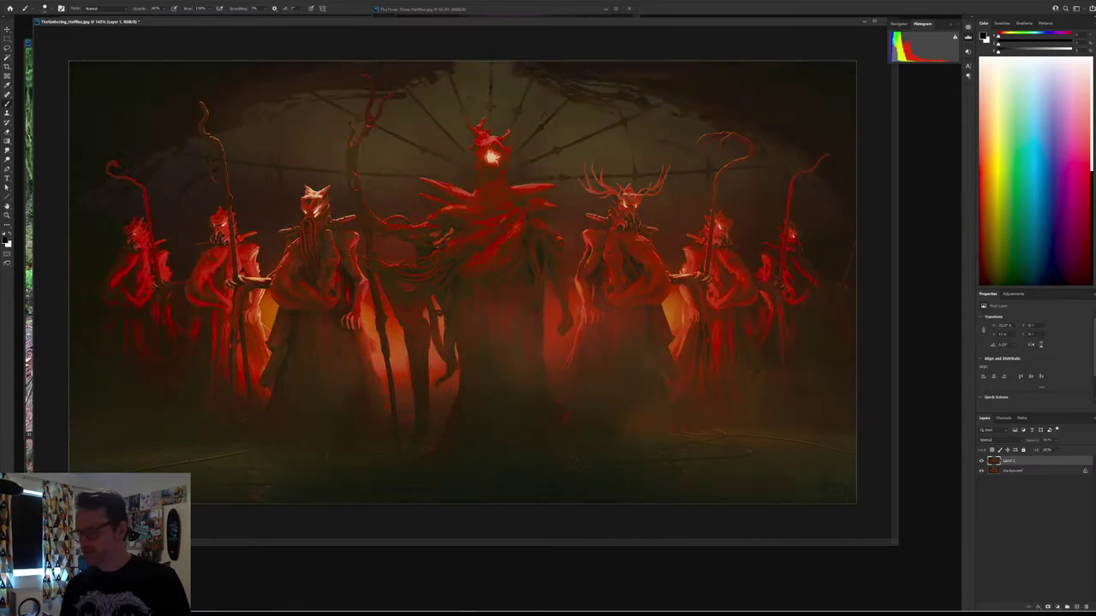
pyautogui.click(981, 461)
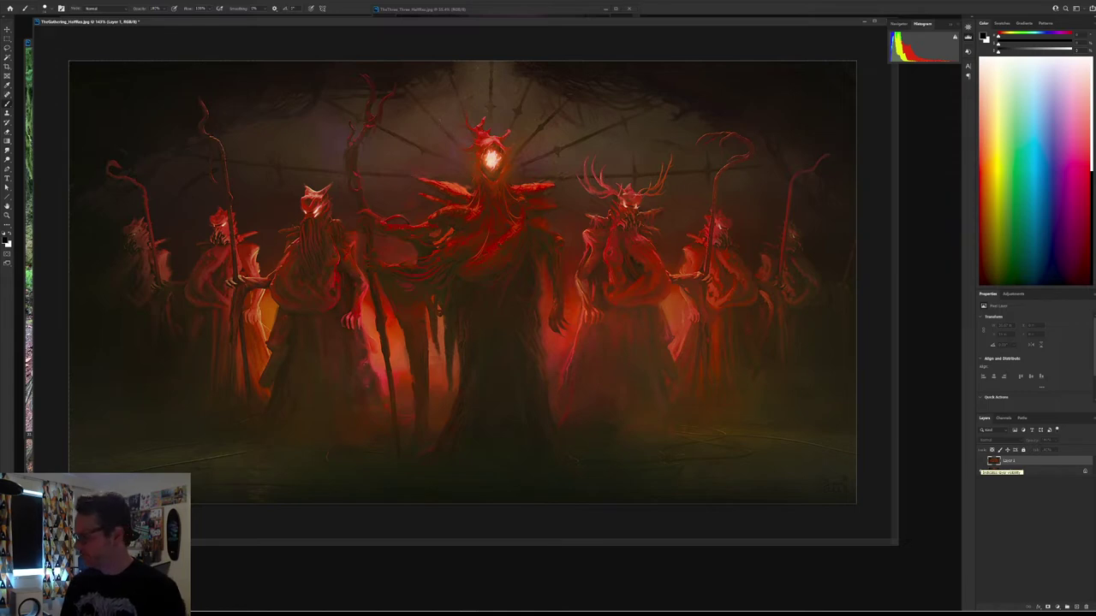
pyautogui.click(980, 461)
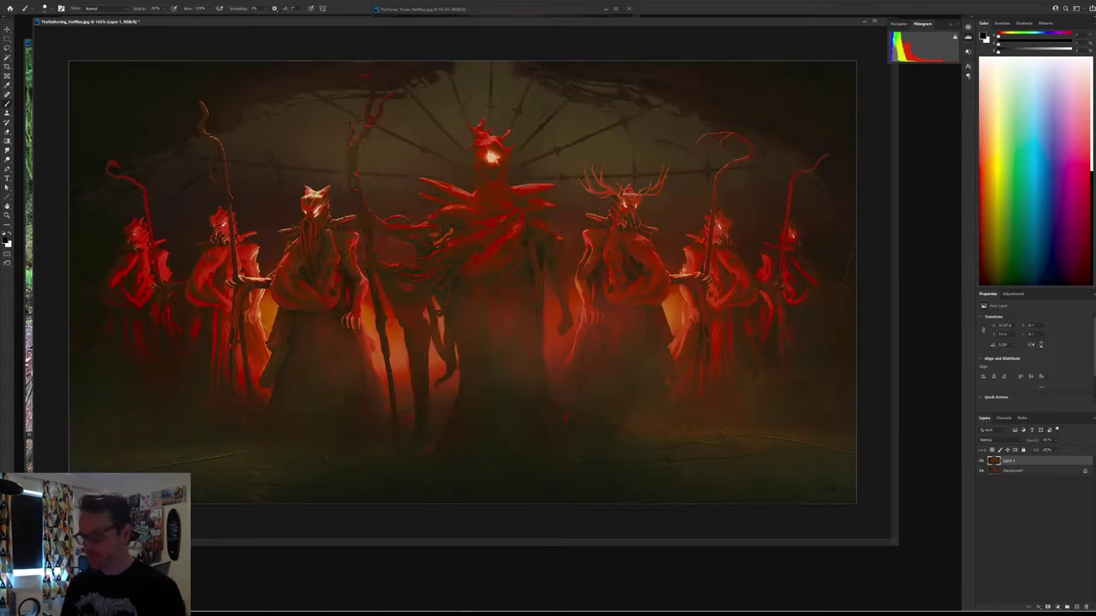
pyautogui.click(981, 461)
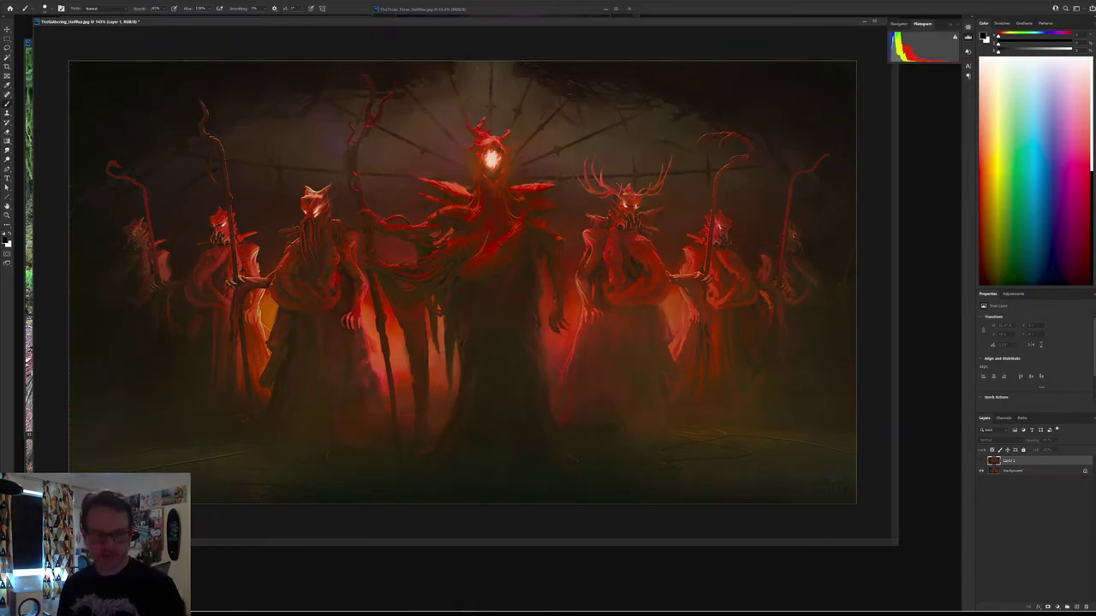
pyautogui.scroll(5, 677, 428)
pyautogui.moveTo(548, 283); pyautogui.dragTo(642, 421)
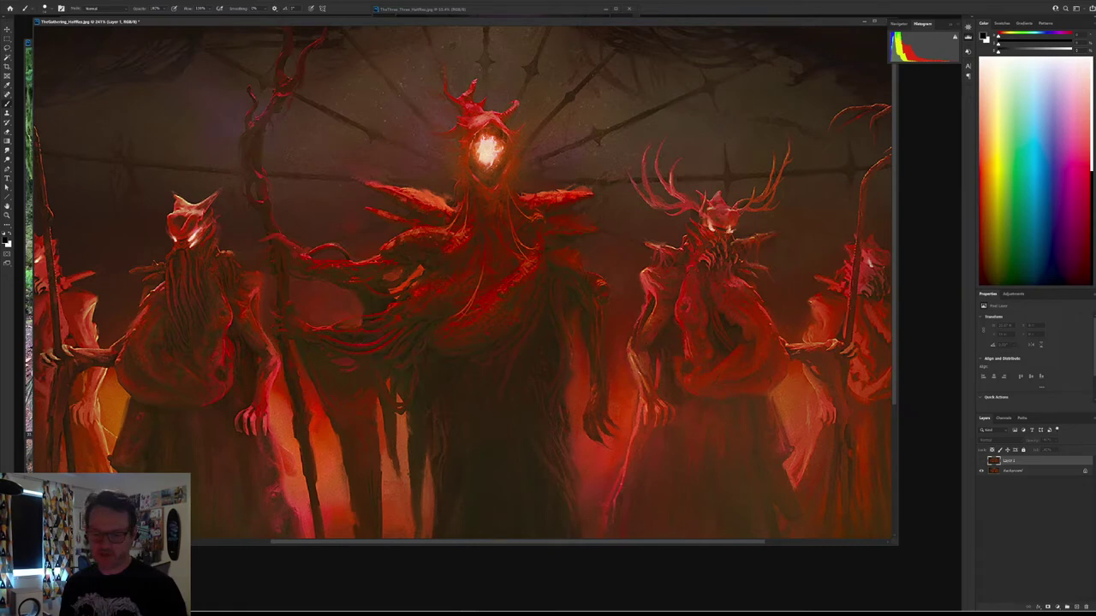
pyautogui.scroll(-2, 638, 438)
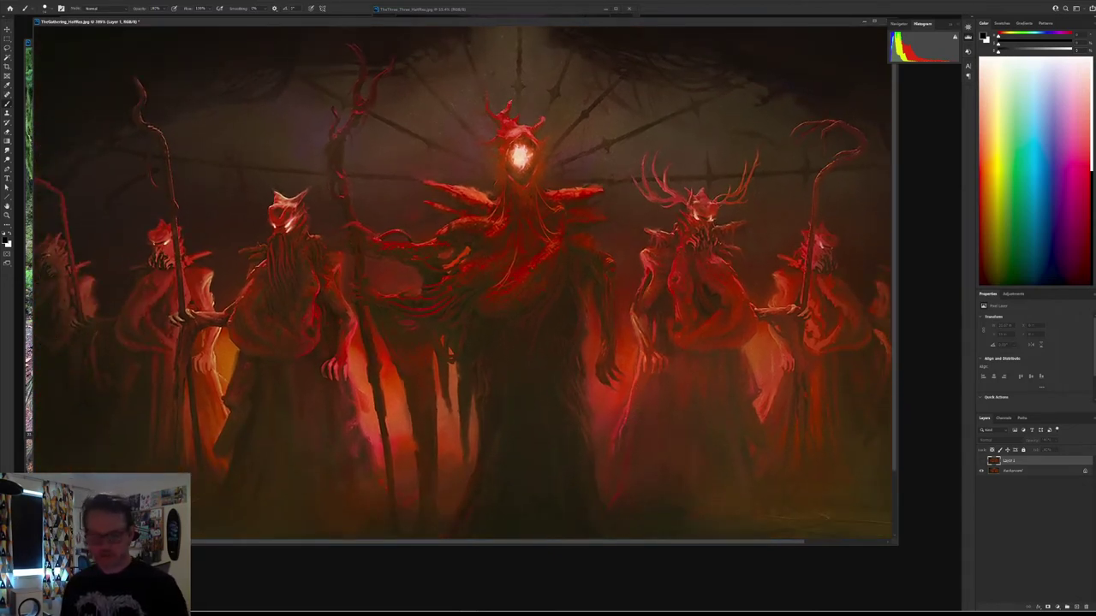
pyautogui.scroll(-3, 548, 282)
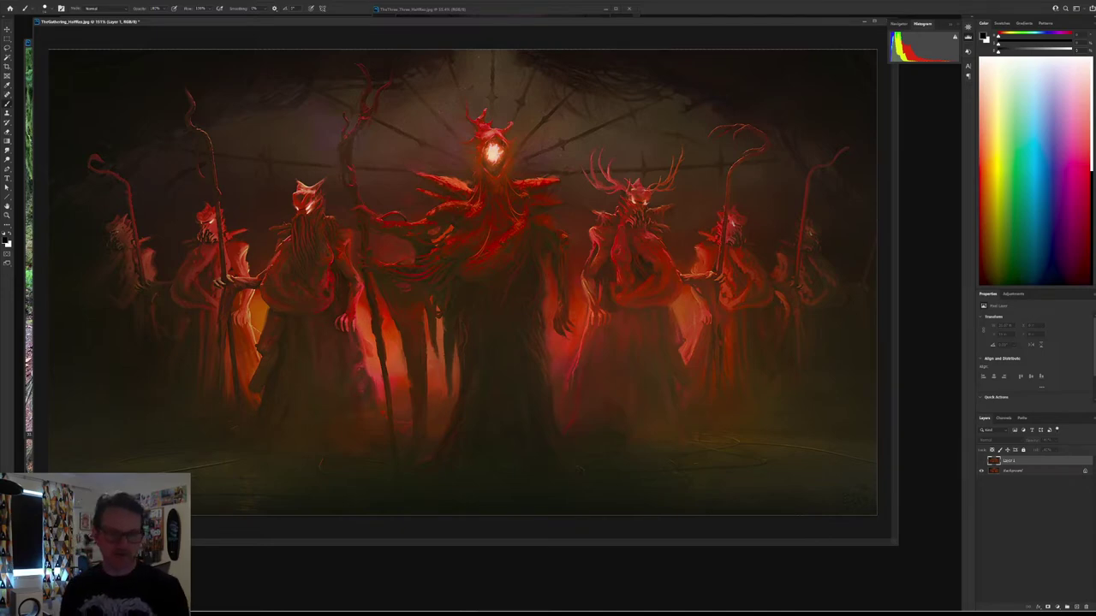
# Step: Open Pilgrimage_11_HalfRes.jpg and Pilgrimage_12_HalfRes.jpg together from the Pilgrimage project folder
pyautogui.hotkey('ctrl', 'o')
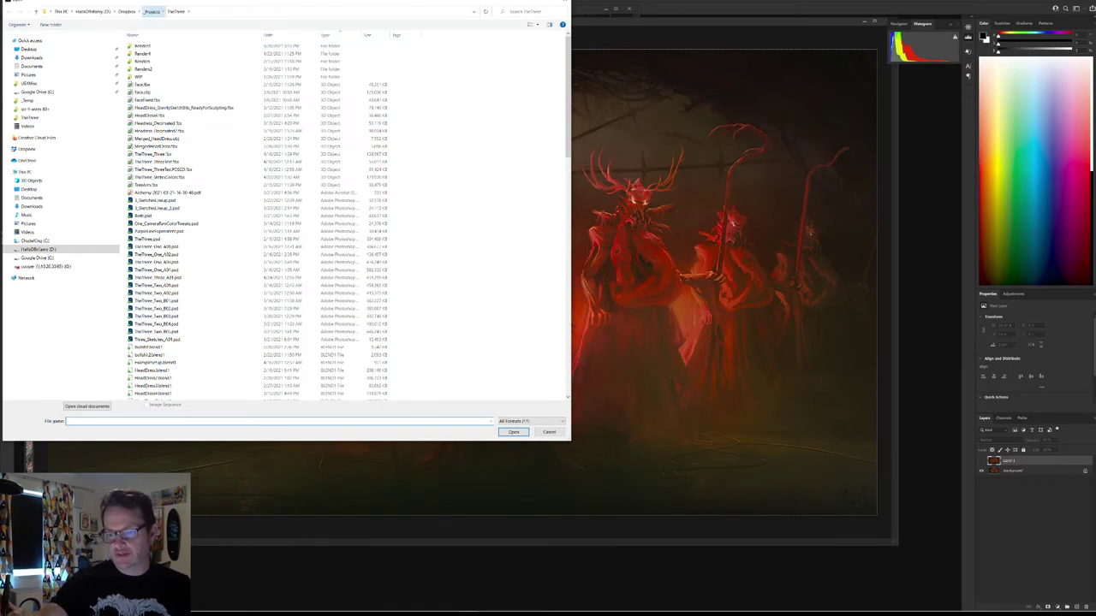
pyautogui.click(152, 11)
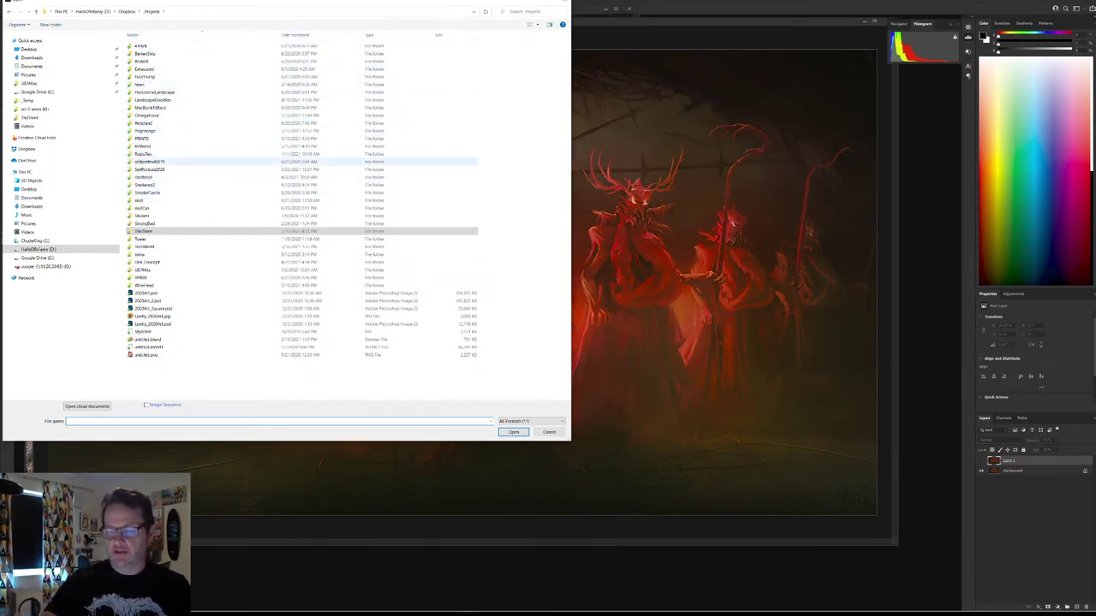
pyautogui.doubleClick(143, 130)
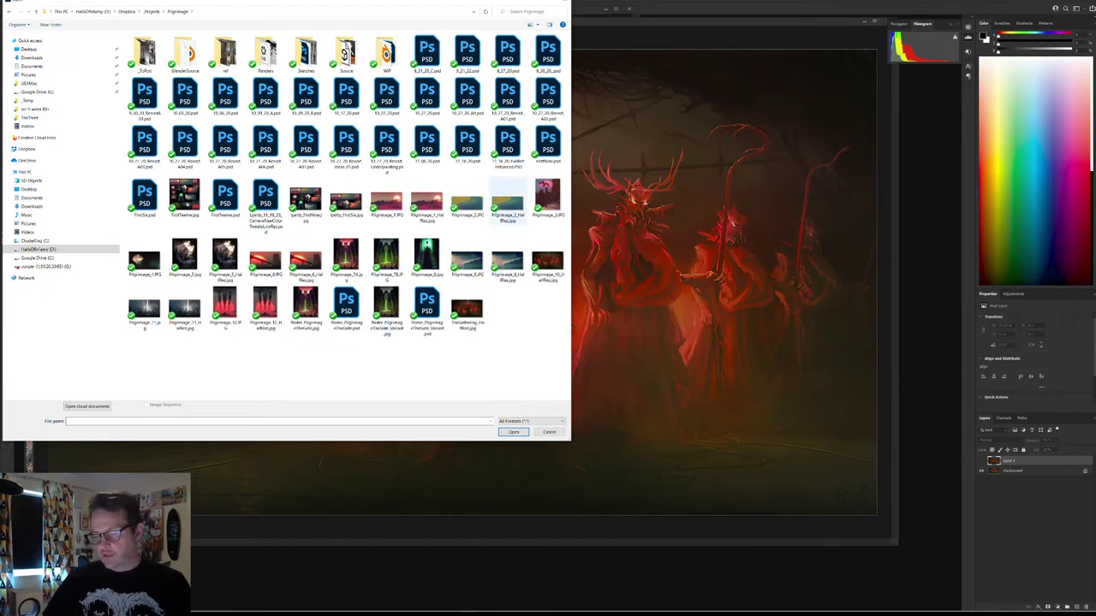
pyautogui.click(265, 307)
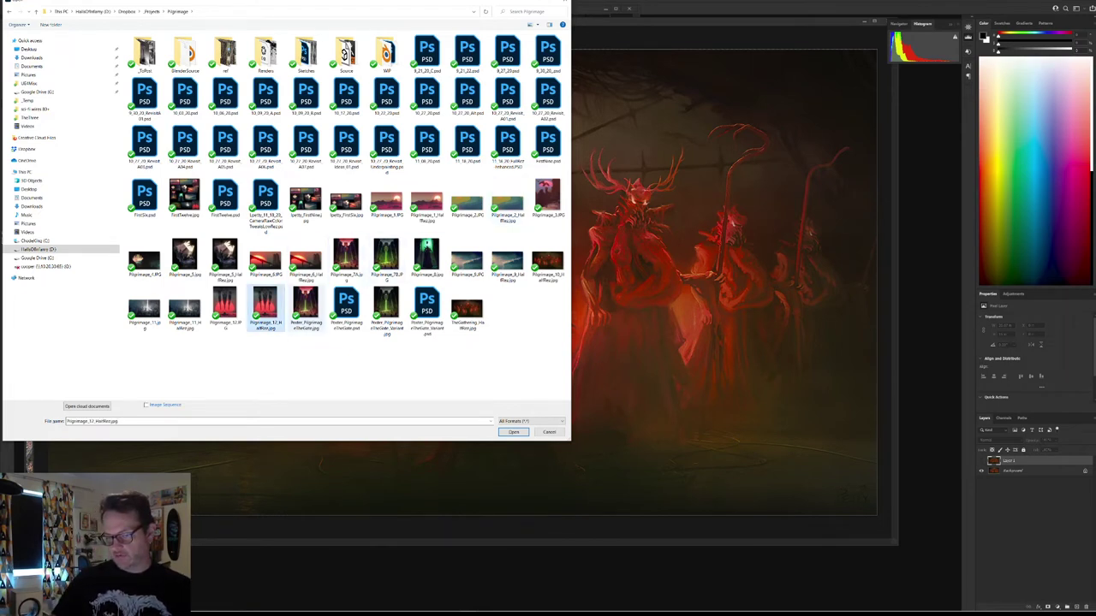
pyautogui.keyDown('ctrl'); pyautogui.click(144, 306); pyautogui.keyUp('ctrl')
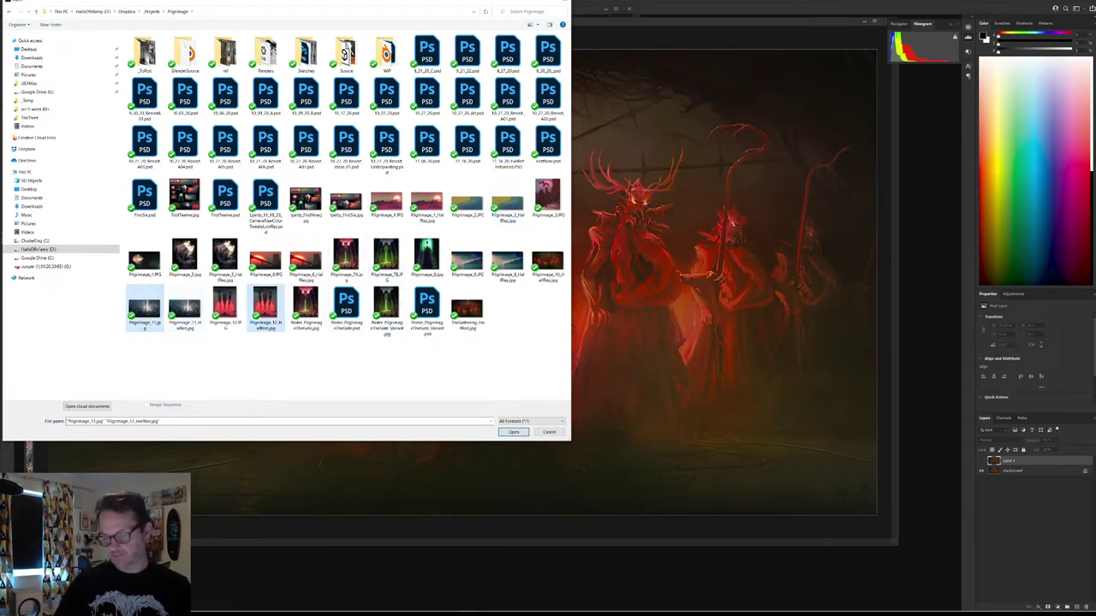
pyautogui.click(185, 309)
pyautogui.keyDown('ctrl'); pyautogui.click(263, 309); pyautogui.keyUp('ctrl')
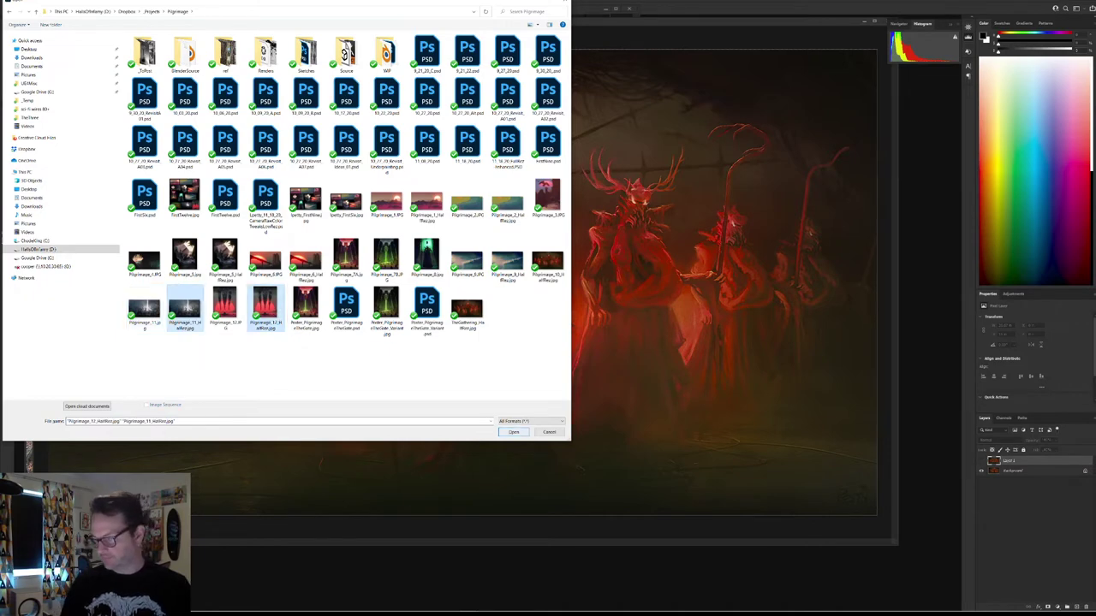
pyautogui.click(513, 431)
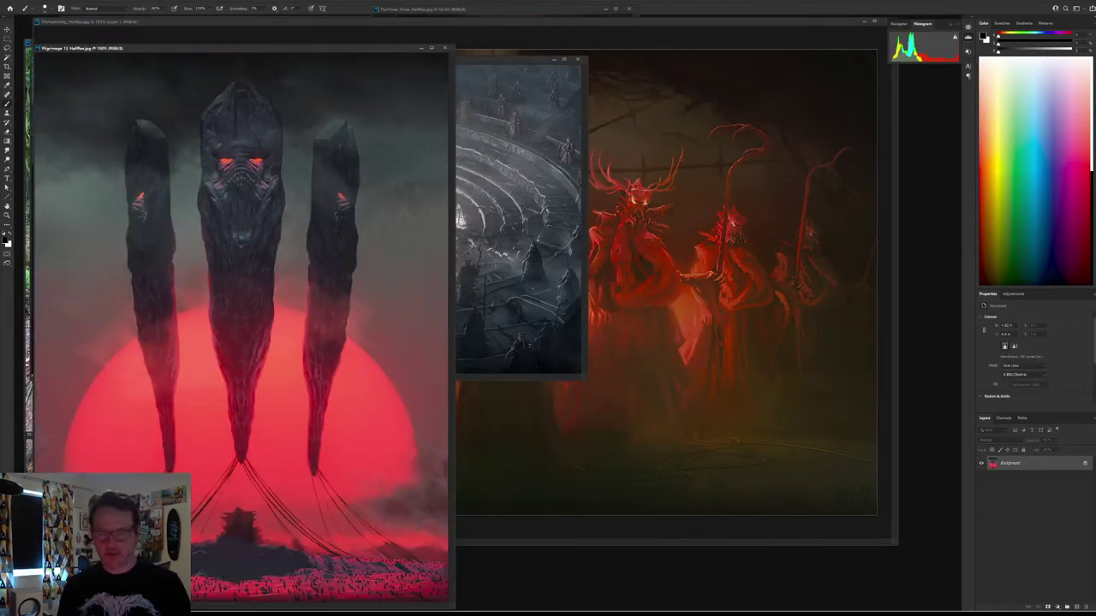
# Step: Shrink the red gathering painting's window and move it aside to uncover the two Pilgrimage paintings
pyautogui.hotkey('ctrl', 'Tab')
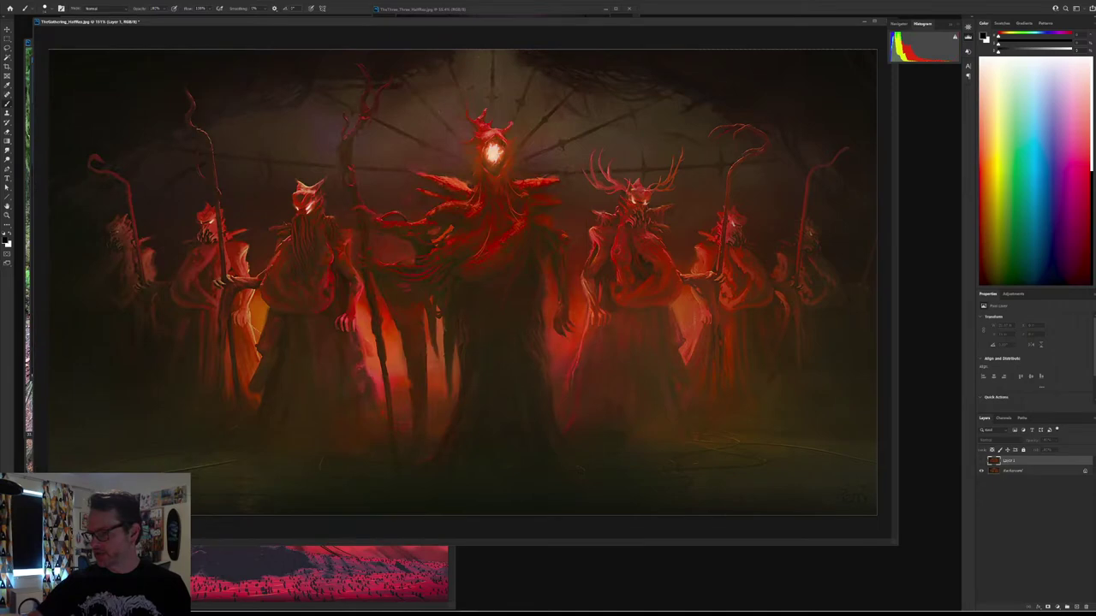
pyautogui.hotkey('ctrl', '-')
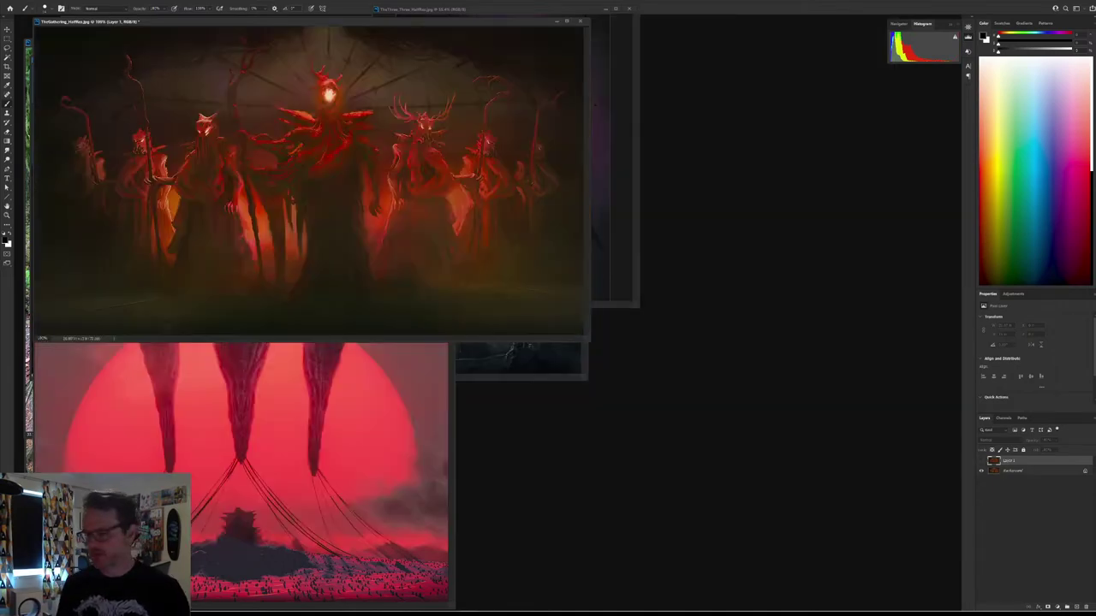
pyautogui.moveTo(317, 22); pyautogui.dragTo(538, 159)
# Step: View the grey ritual-circle painting in a larger window, and bring the painting of three towers against a red sun in front of it
pyautogui.click(520, 61)
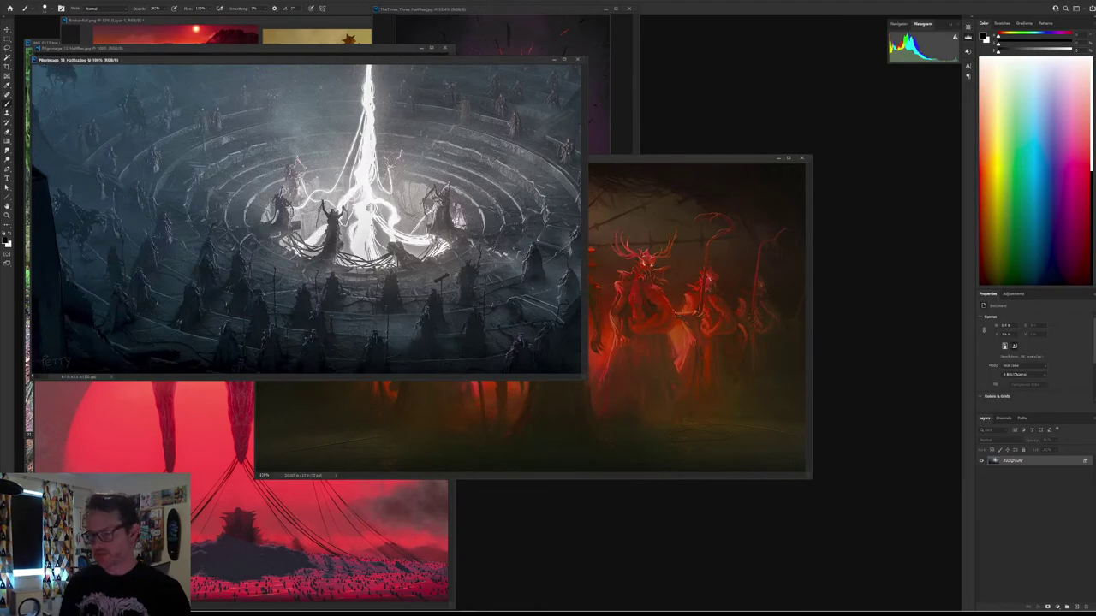
pyautogui.hotkey('ctrl', '+')
pyautogui.hotkey('ctrl', '-')
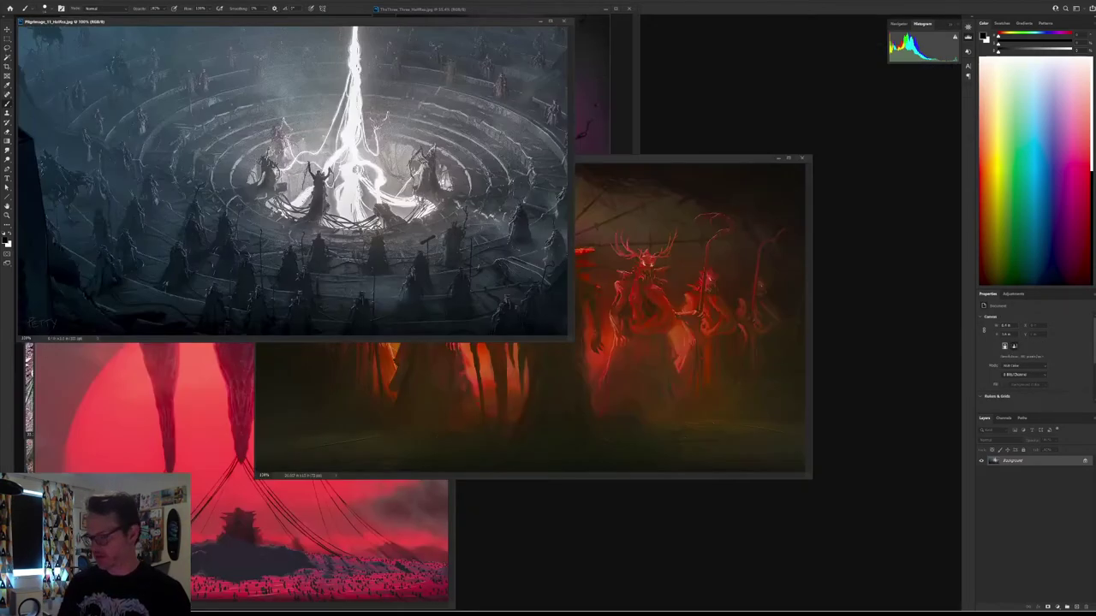
pyautogui.moveTo(573, 340); pyautogui.dragTo(743, 423)
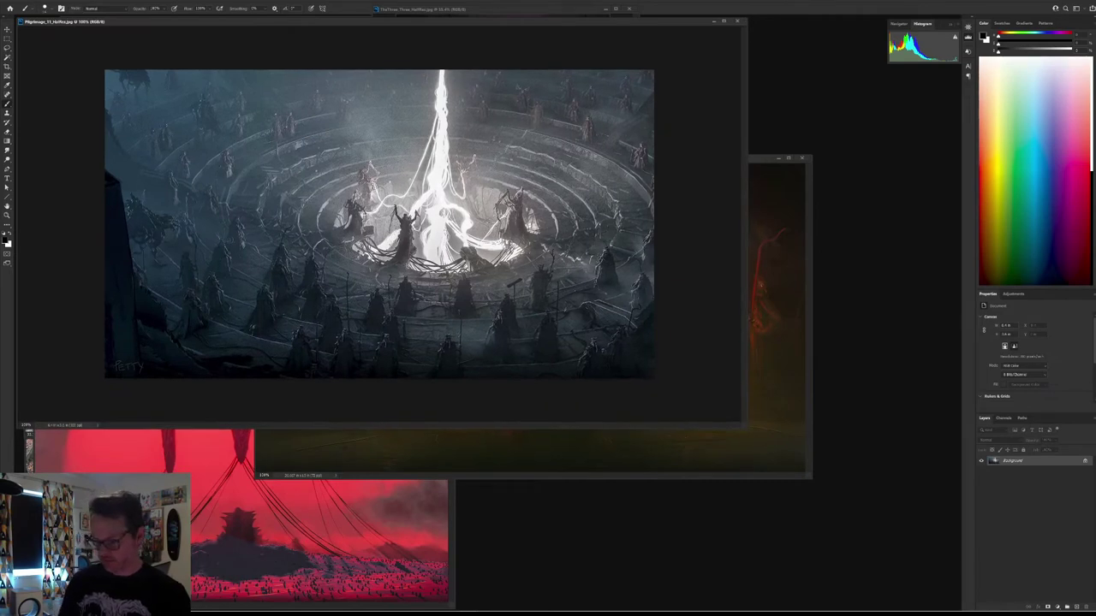
pyautogui.click(351, 535)
pyautogui.moveTo(214, 47); pyautogui.dragTo(437, 11)
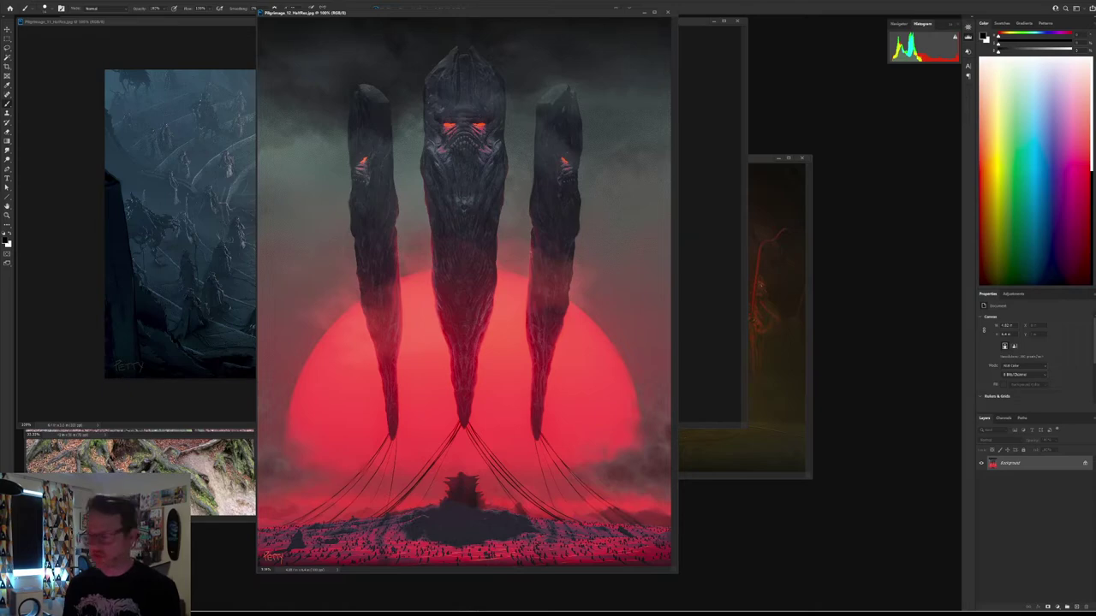
# Step: Close both Pilgrimage paintings and the red gathering painting without saving, and move the pink creature painting's window lower
pyautogui.hotkey('ctrl', 'w')
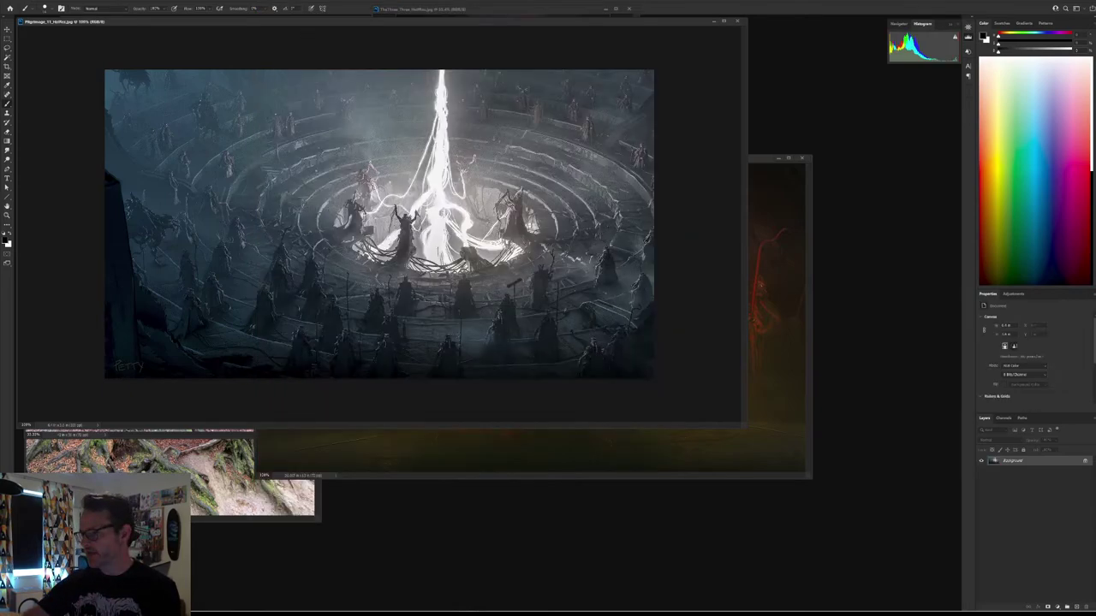
pyautogui.hotkey('ctrl', 'w')
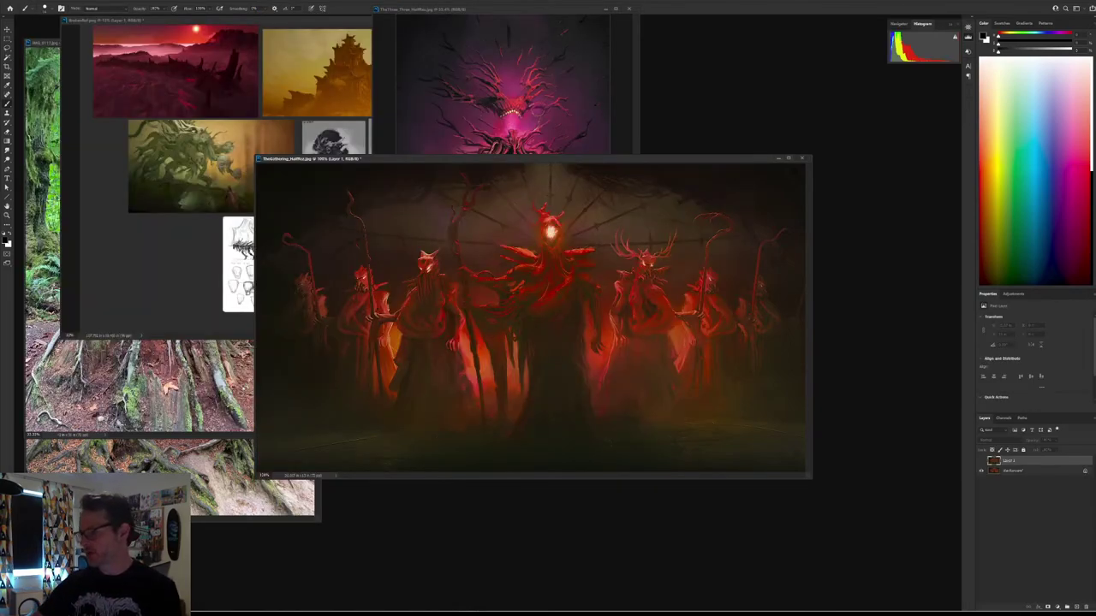
pyautogui.hotkey('ctrl', 'w')
pyautogui.press('n')
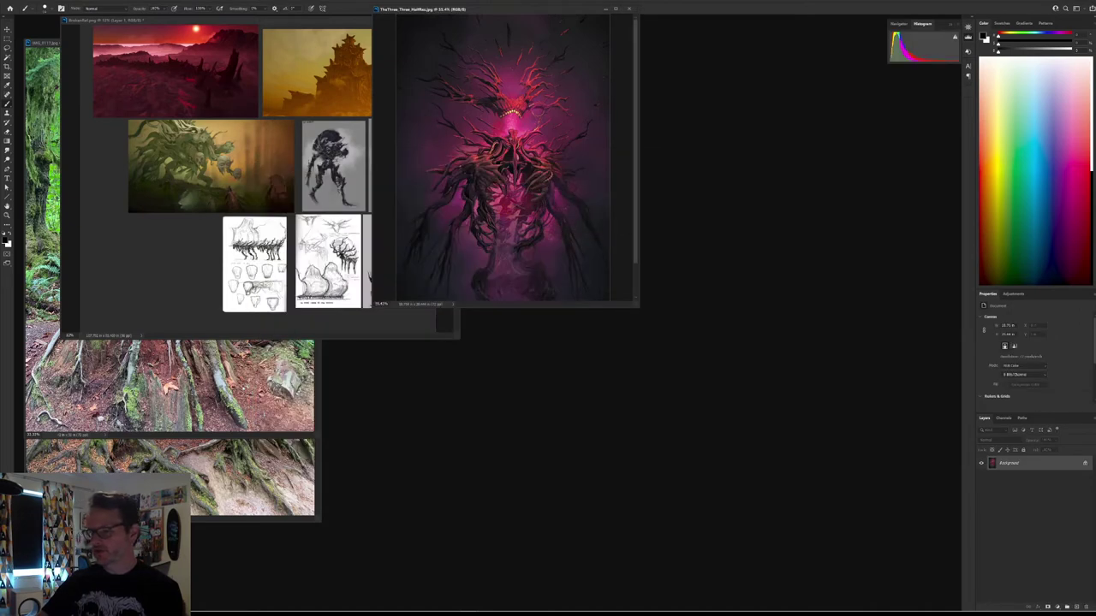
pyautogui.moveTo(513, 8); pyautogui.dragTo(525, 83)
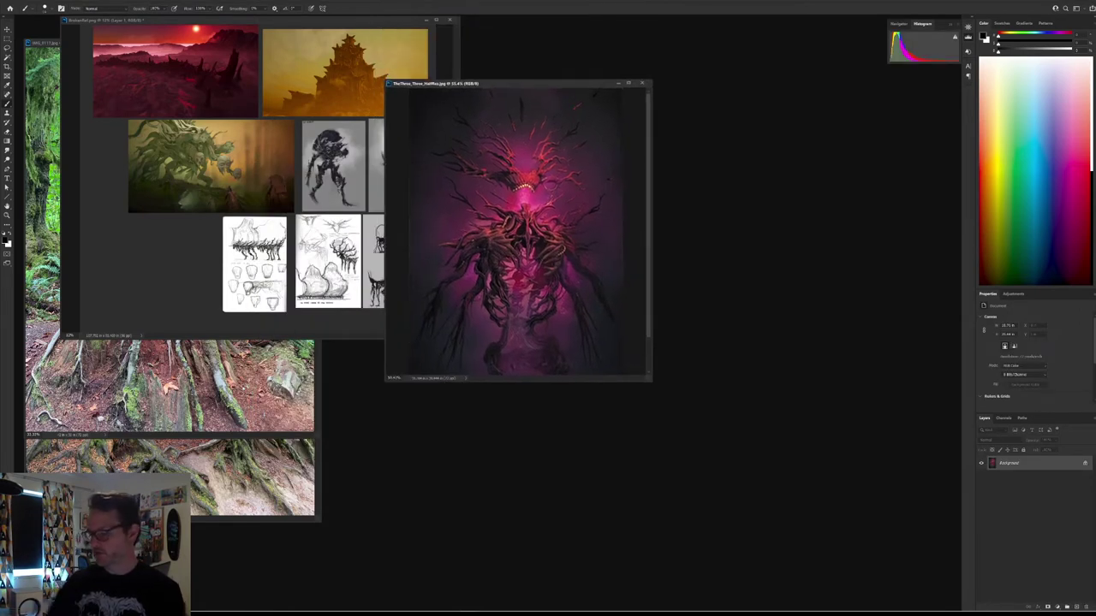
# Step: Enlarge the pink creature painting's window, and open TheThree.jpg from the TheThree project folder
pyautogui.moveTo(651, 380); pyautogui.dragTo(699, 462)
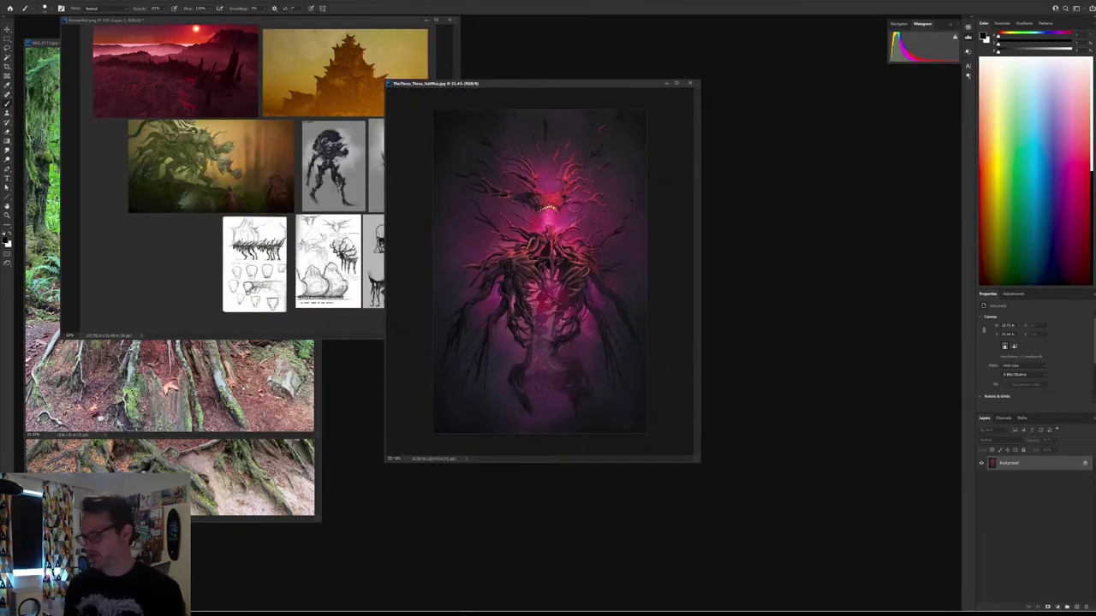
pyautogui.hotkey('ctrl', 'o')
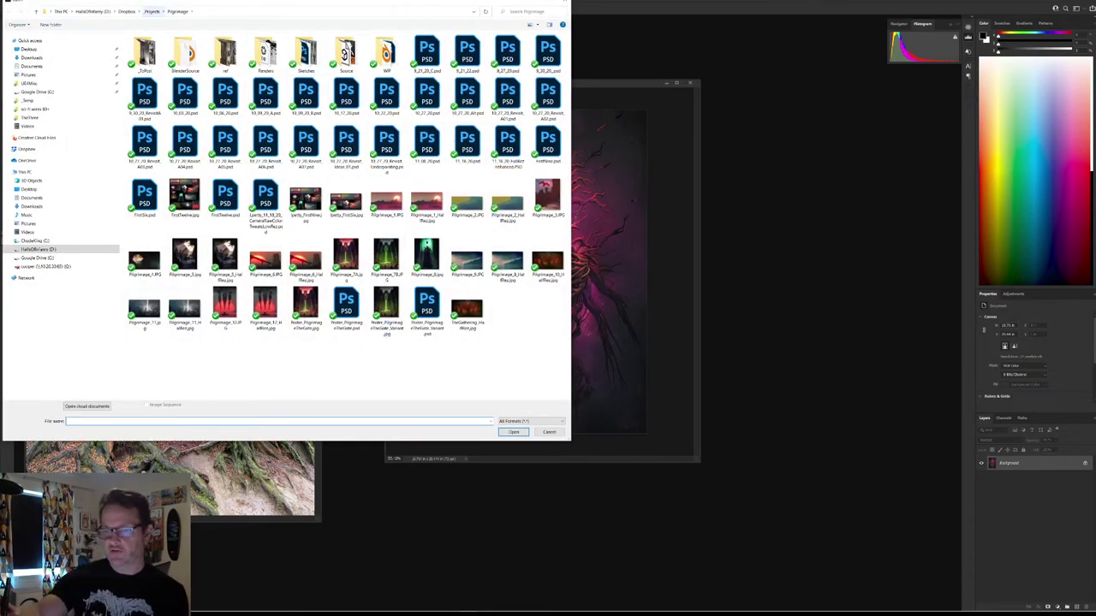
pyautogui.click(152, 11)
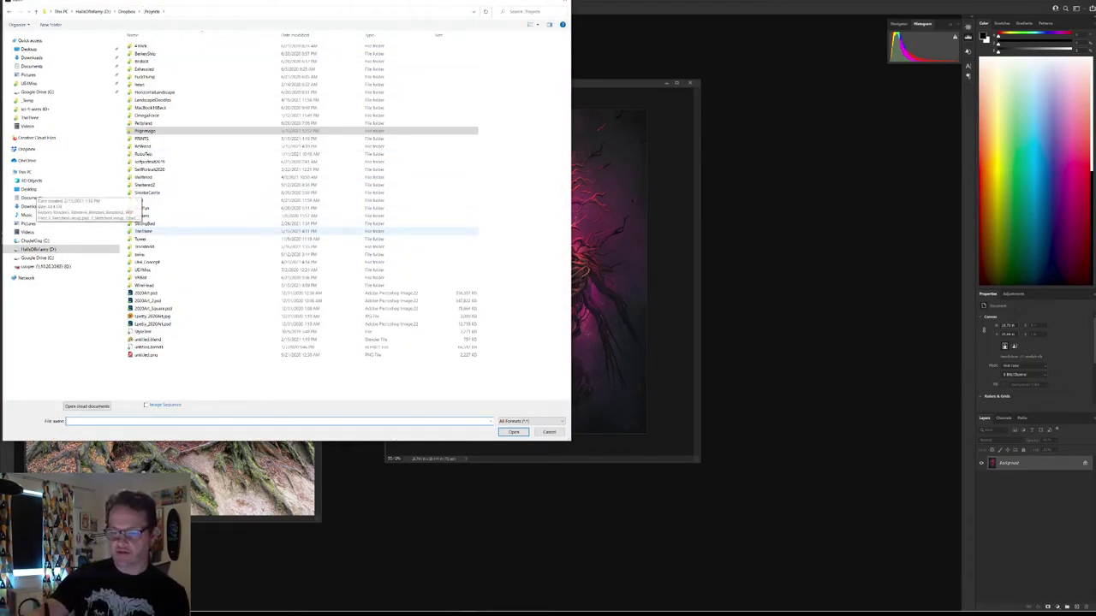
pyautogui.doubleClick(144, 231)
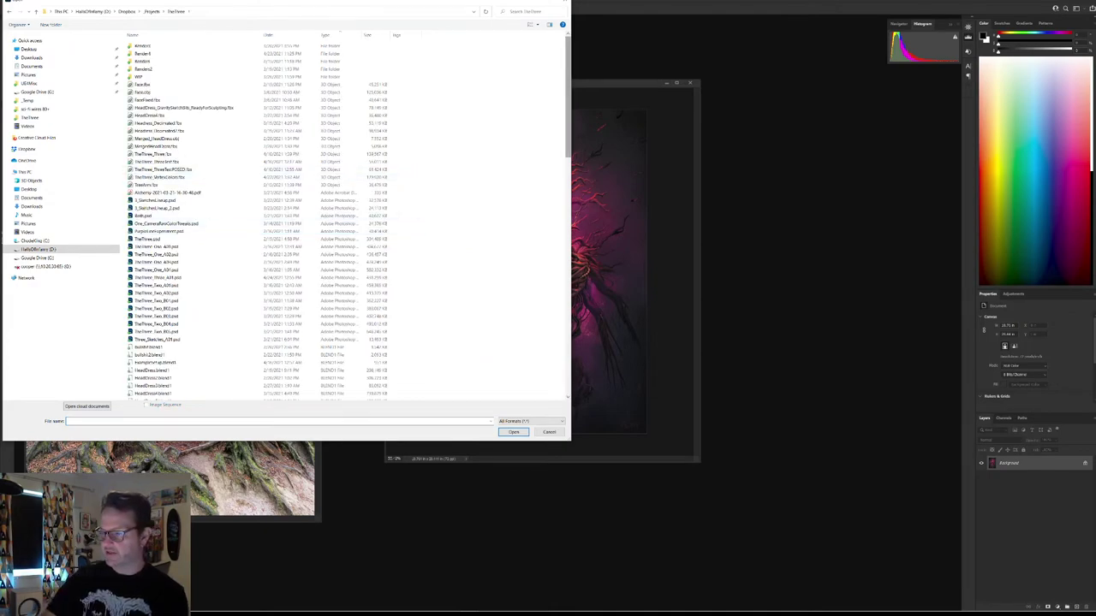
pyautogui.scroll(-20, 495, 141)
pyautogui.scroll(-4, 495, 141)
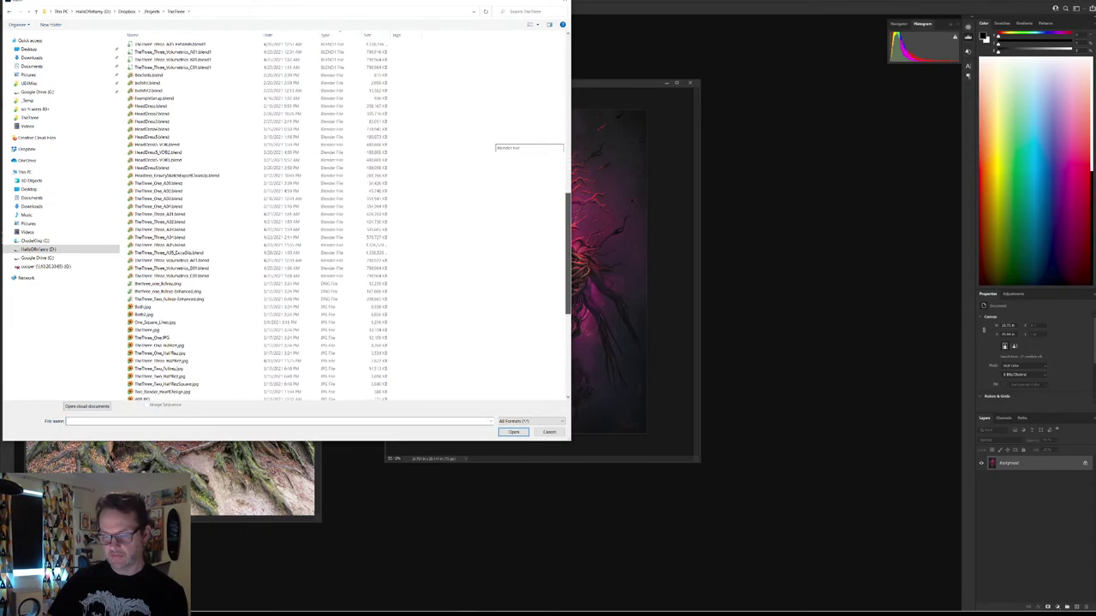
pyautogui.scroll(-1, 494, 141)
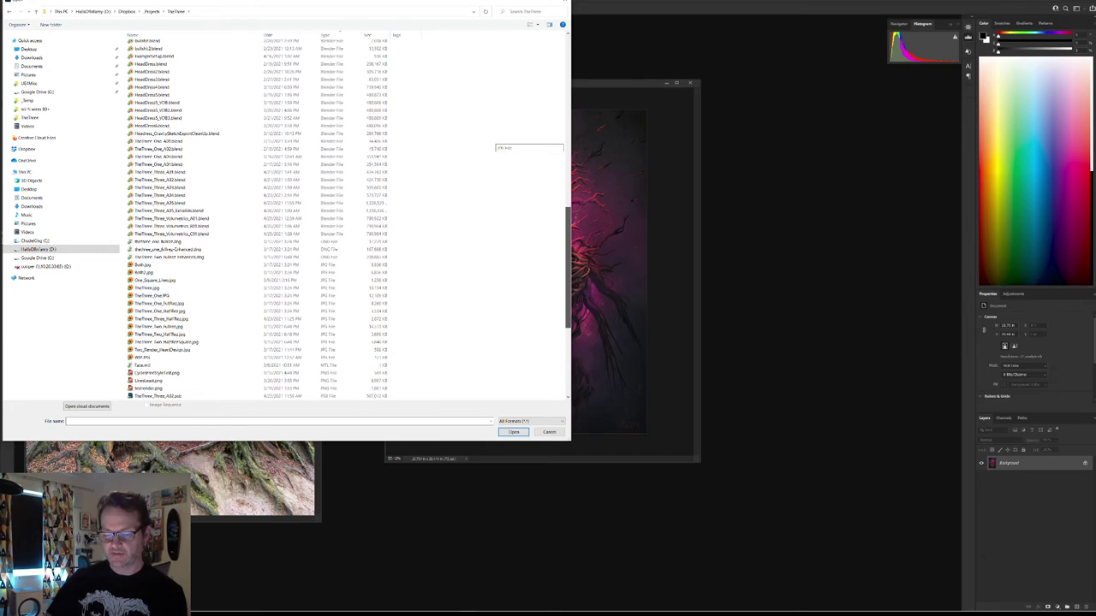
pyautogui.click(154, 286)
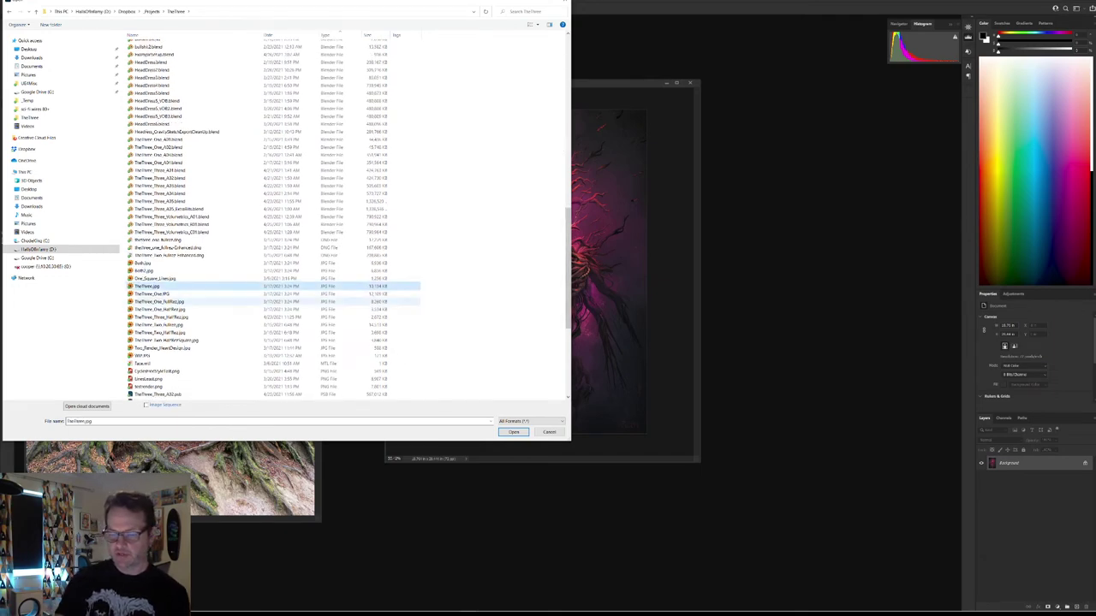
pyautogui.click(514, 431)
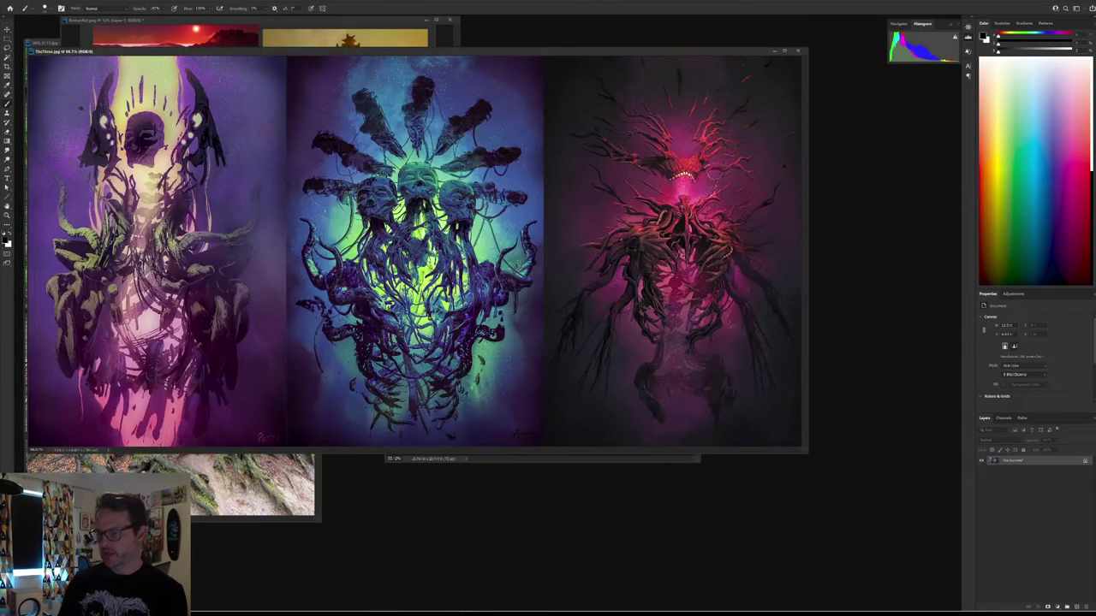
# Step: Close the single pink creature painting and move the three-creature painting's window into clear view
pyautogui.click(548, 459)
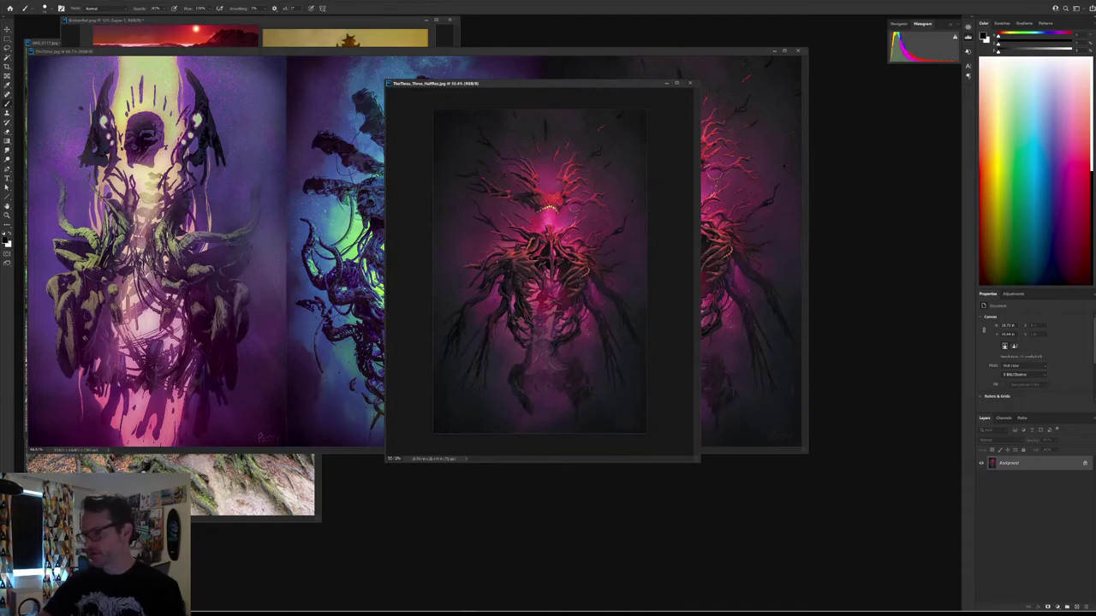
pyautogui.hotkey('ctrl', 'w')
pyautogui.moveTo(428, 51); pyautogui.dragTo(496, 61)
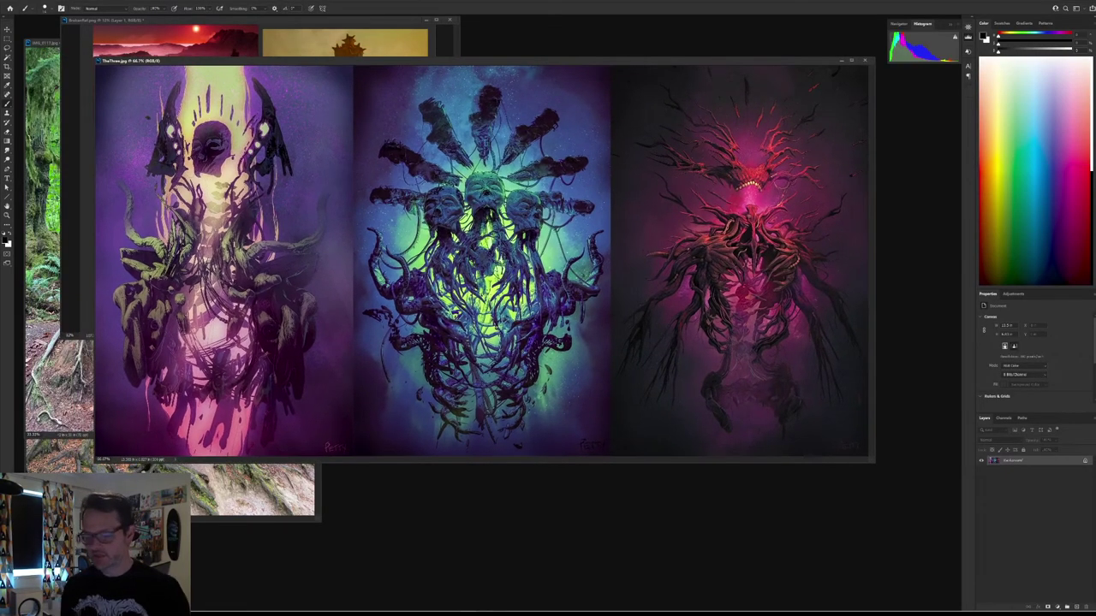
# Step: Enlarge the three-creature painting's window and examine the middle skull creature up close, followed by all three figures together
pyautogui.scroll(6, 638, 346)
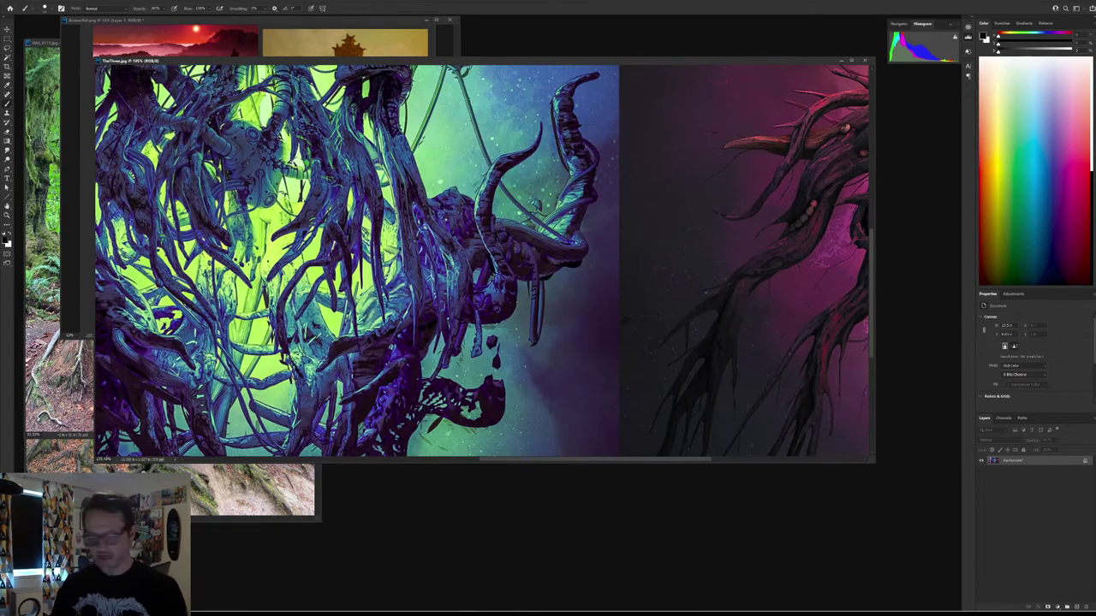
pyautogui.moveTo(874, 463); pyautogui.dragTo(985, 568)
pyautogui.moveTo(537, 206); pyautogui.dragTo(745, 436)
pyautogui.moveTo(685, 505); pyautogui.dragTo(600, 378)
pyautogui.moveTo(601, 378); pyautogui.dragTo(523, 375)
pyautogui.scroll(-4, 629, 411)
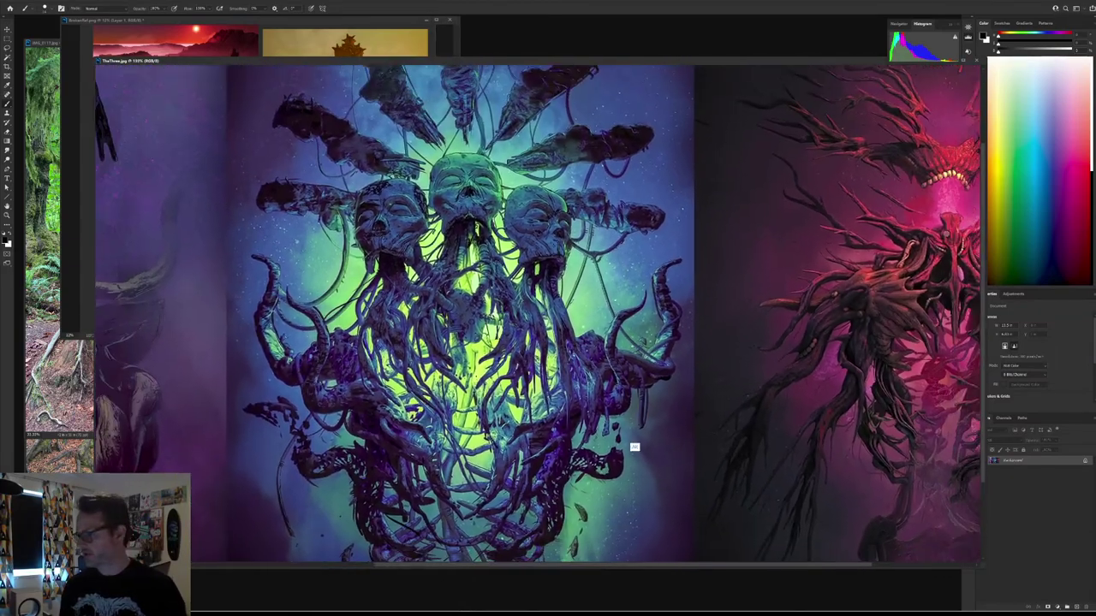
pyautogui.scroll(-1, 616, 377)
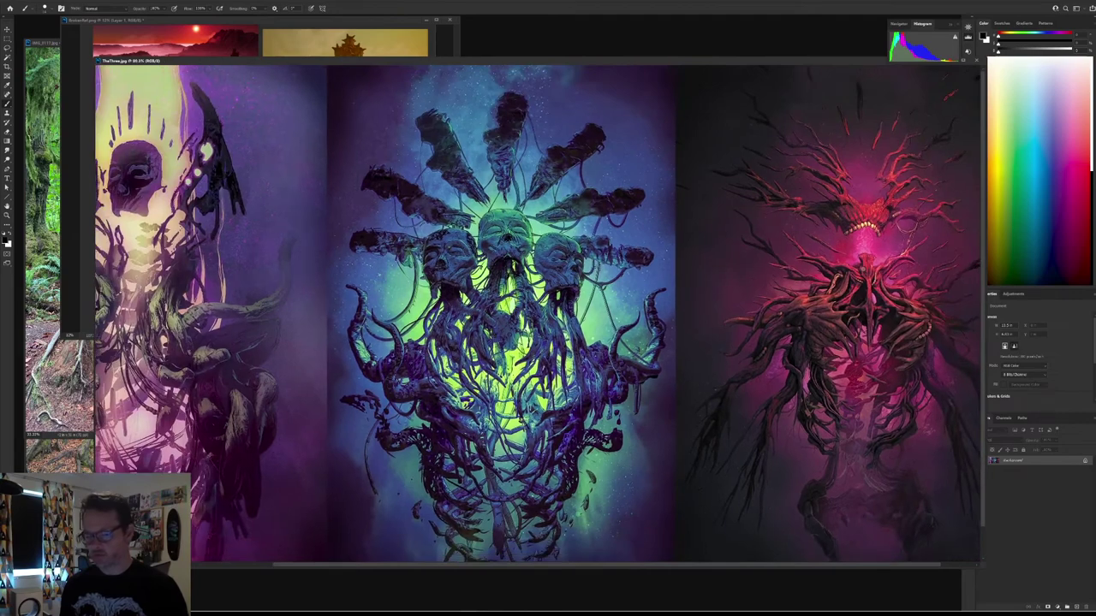
pyautogui.scroll(-3, 537, 315)
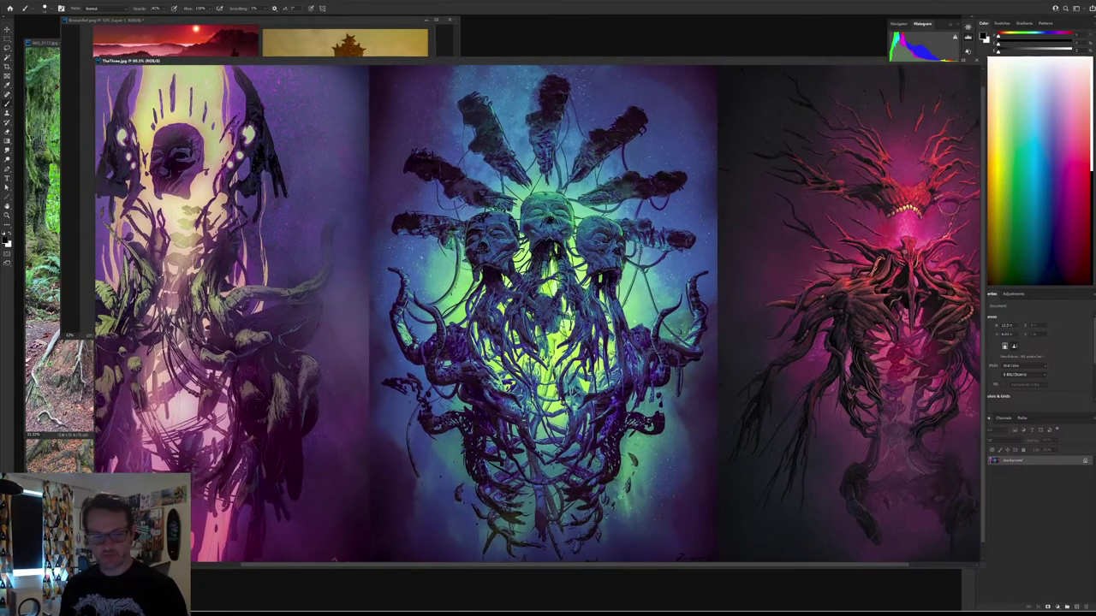
pyautogui.scroll(-1, 538, 315)
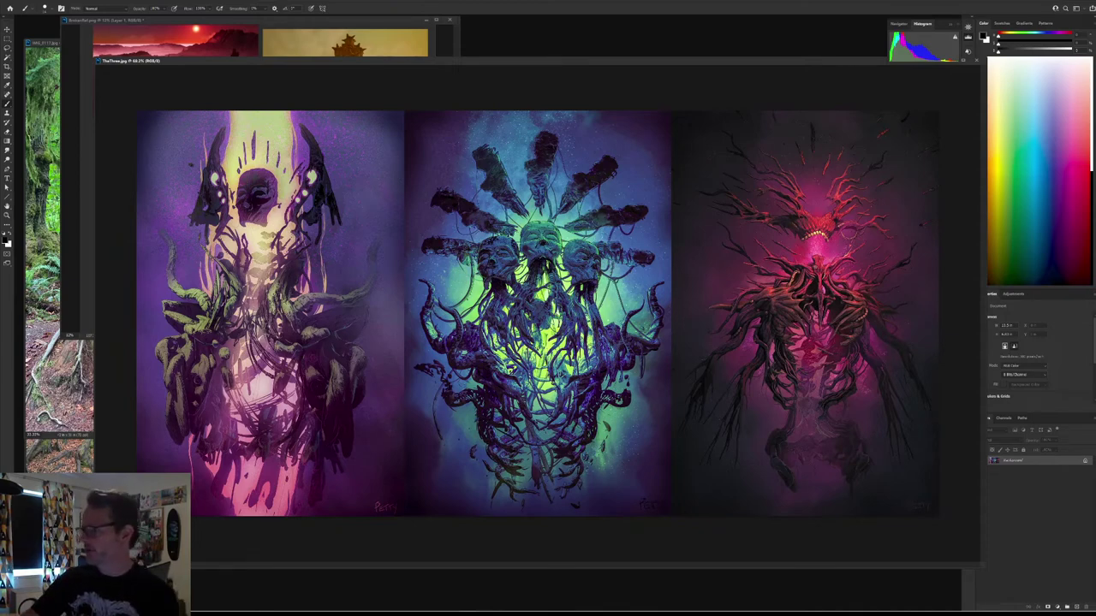
# Step: Shrink the three-creature painting to 33.3% zoom and place its window beside the reference sheet
pyautogui.moveTo(513, 60); pyautogui.dragTo(420, 75)
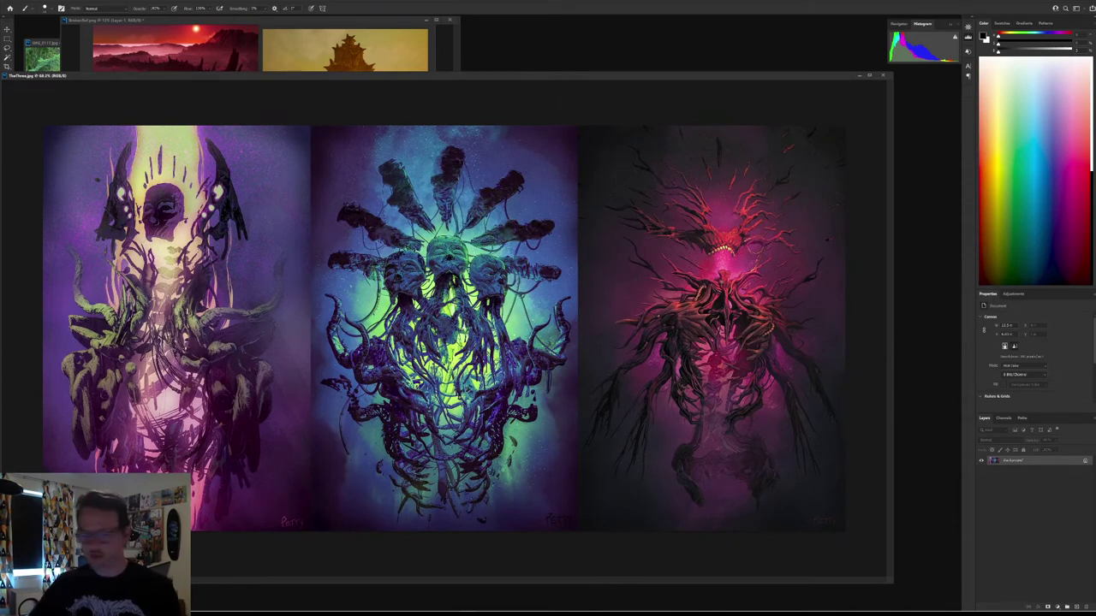
pyautogui.hotkey('ctrl', '-')
pyautogui.hotkey('ctrl', '-')
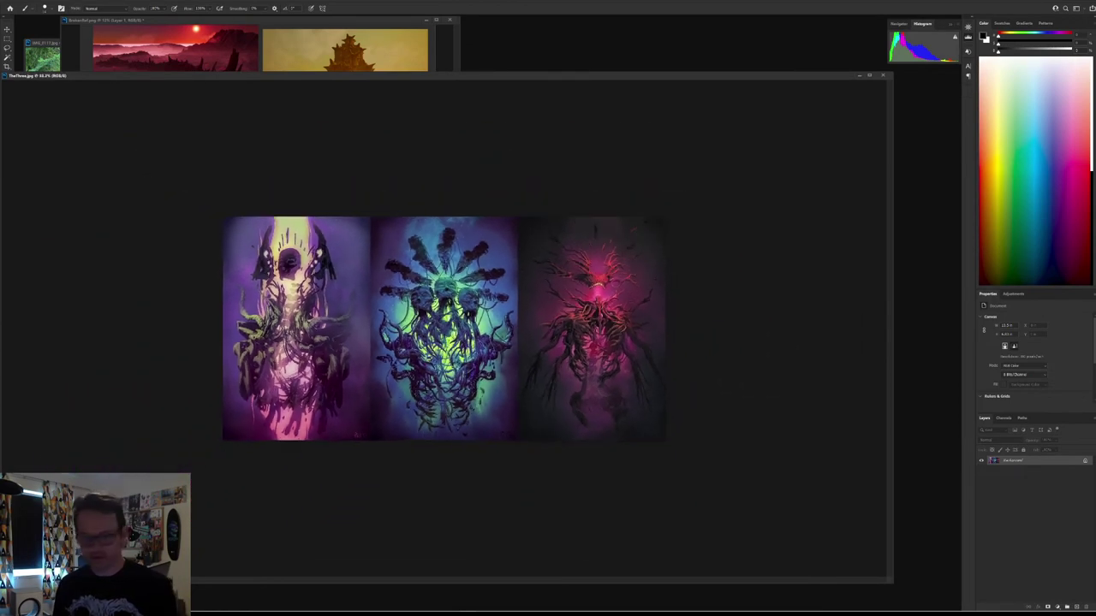
pyautogui.hotkey('ctrl', '-')
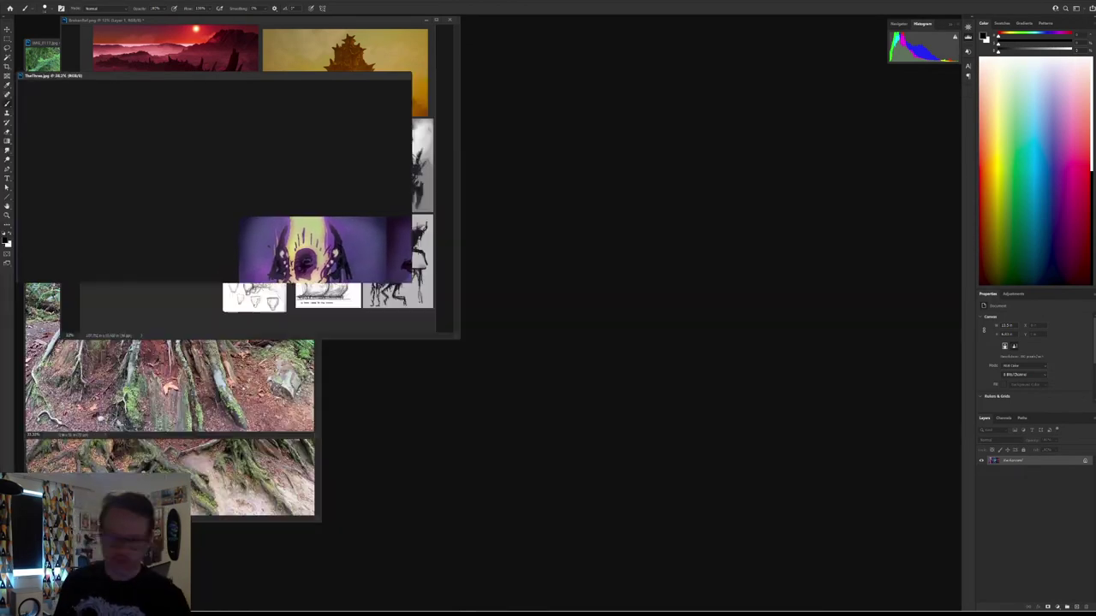
pyautogui.moveTo(205, 75); pyautogui.dragTo(640, 22)
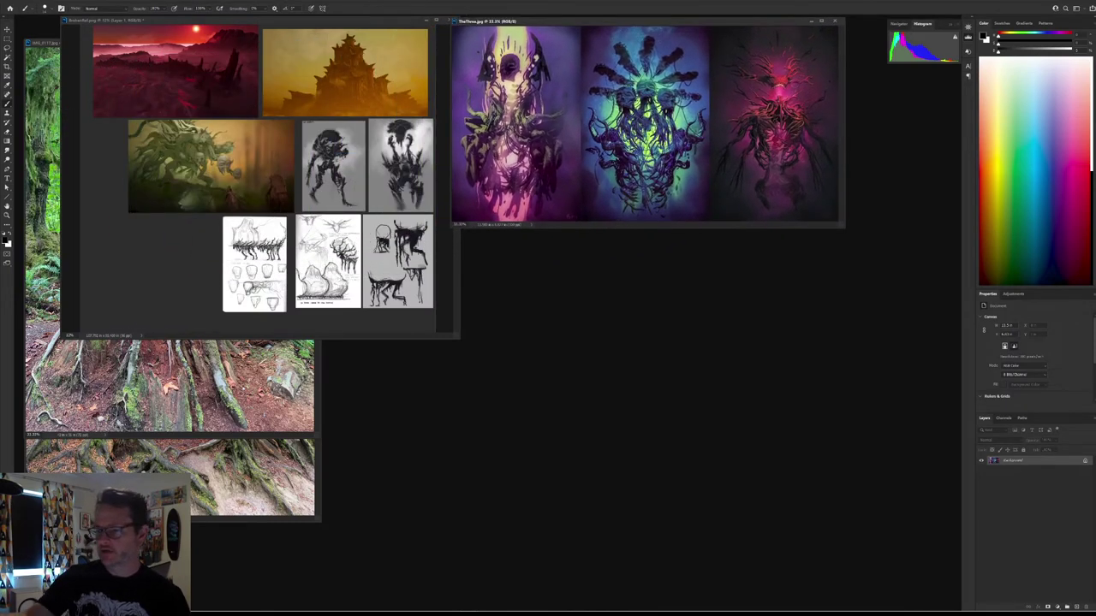
# Step: Bring the reference sheet forward and refit its window at 12.5% zoom
pyautogui.click(367, 34)
pyautogui.hotkey('ctrl', '+')
pyautogui.hotkey('ctrl', '-')
pyautogui.hotkey('ctrl', '+')
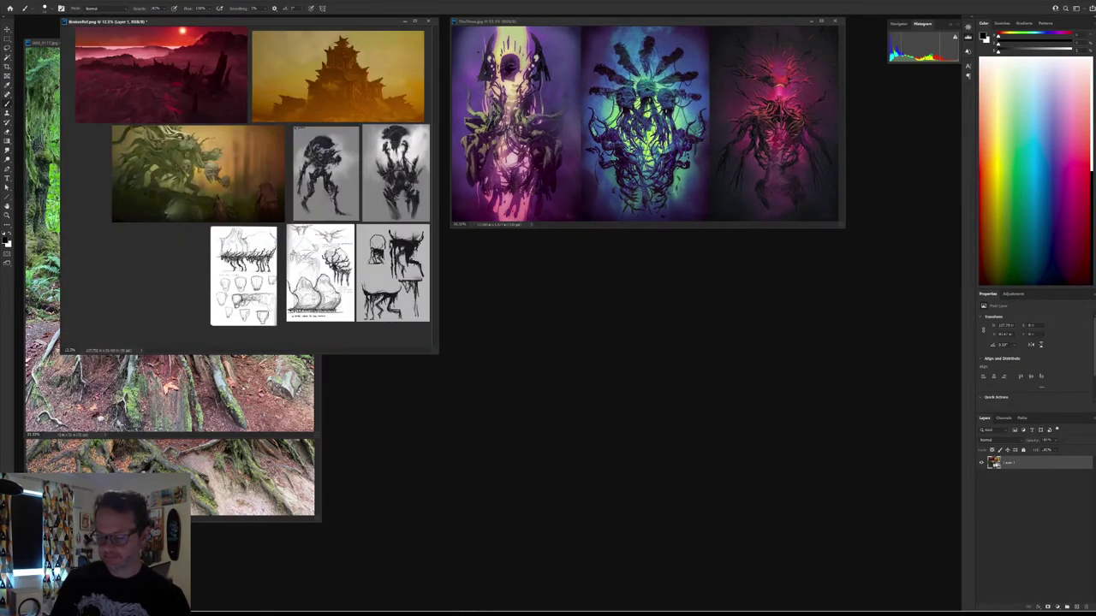
# Step: Bring both forest tree-root photos forward and place them side by side over the paintings
pyautogui.click(180, 396)
pyautogui.moveTo(154, 43); pyautogui.dragTo(603, 104)
pyautogui.click(184, 407)
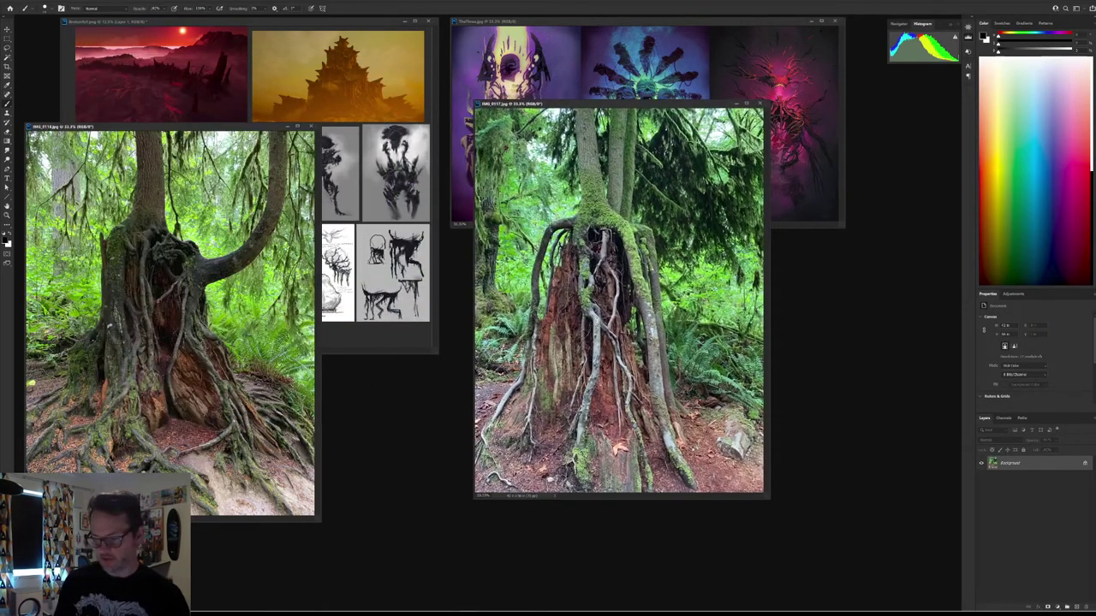
pyautogui.moveTo(42, 127); pyautogui.dragTo(187, 100)
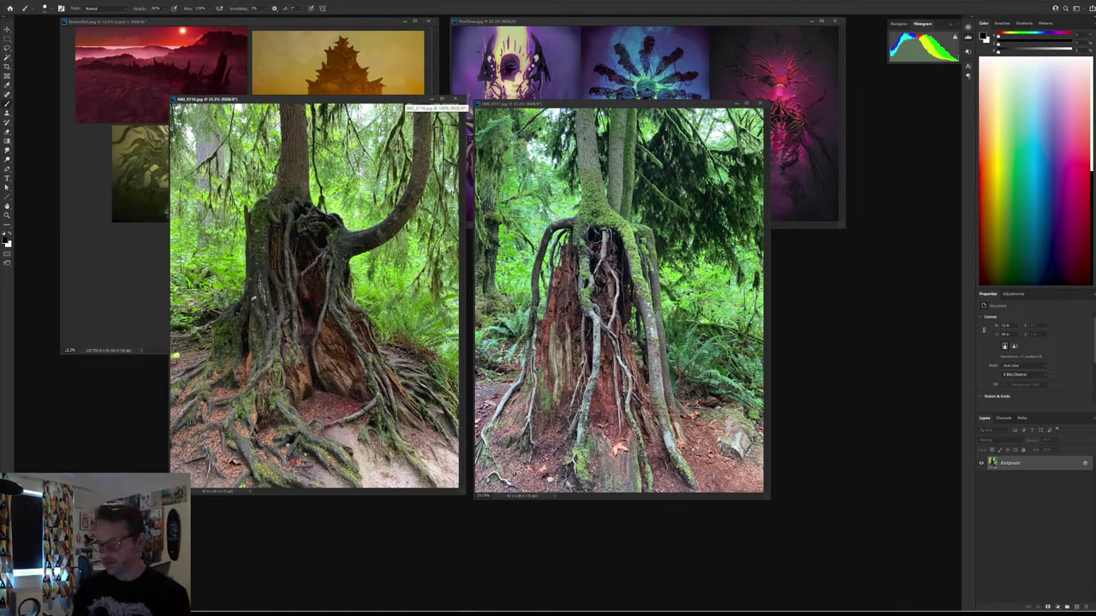
# Step: Widen both tree-root photo windows slightly and reposition IMG_0117.jpg beside the curved-branch tree photo
pyautogui.moveTo(464, 494); pyautogui.dragTo(468, 505)
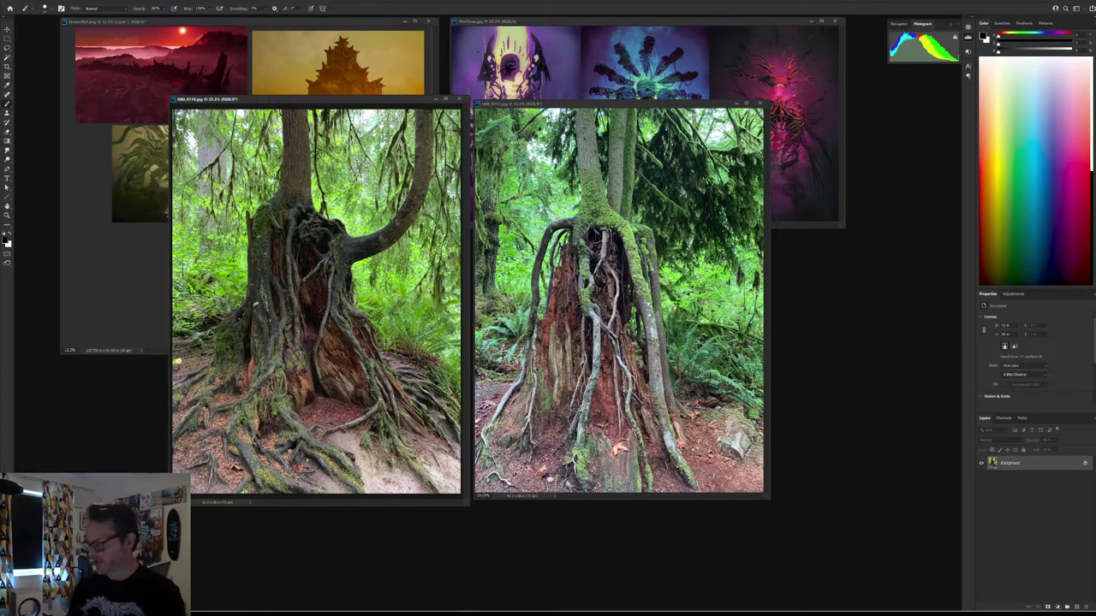
pyautogui.moveTo(769, 498); pyautogui.dragTo(786, 510)
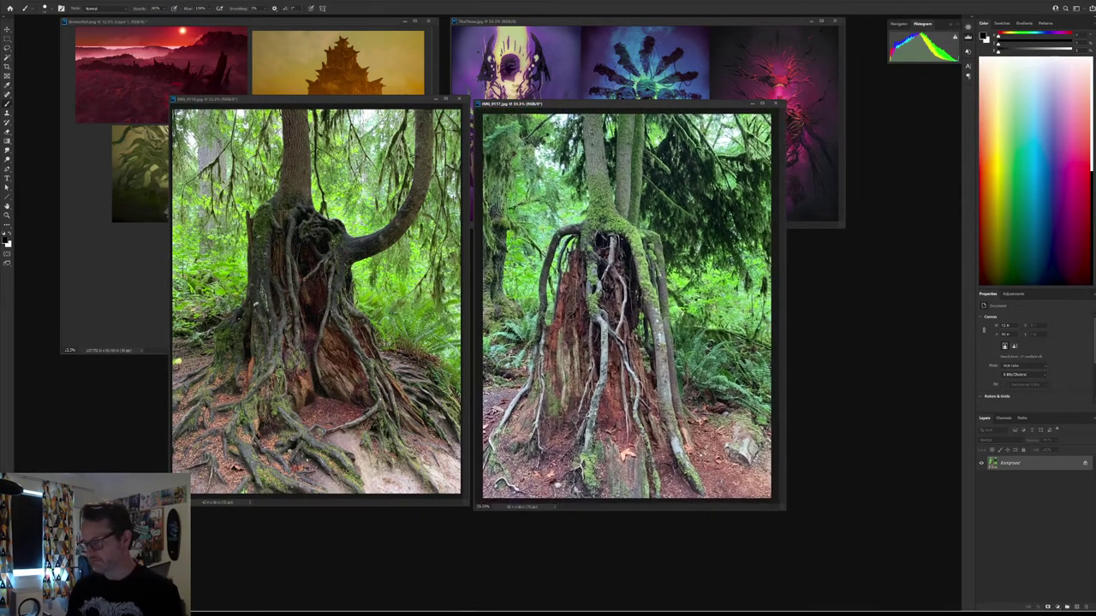
pyautogui.moveTo(629, 103); pyautogui.dragTo(646, 82)
pyautogui.moveTo(469, 505); pyautogui.dragTo(479, 507)
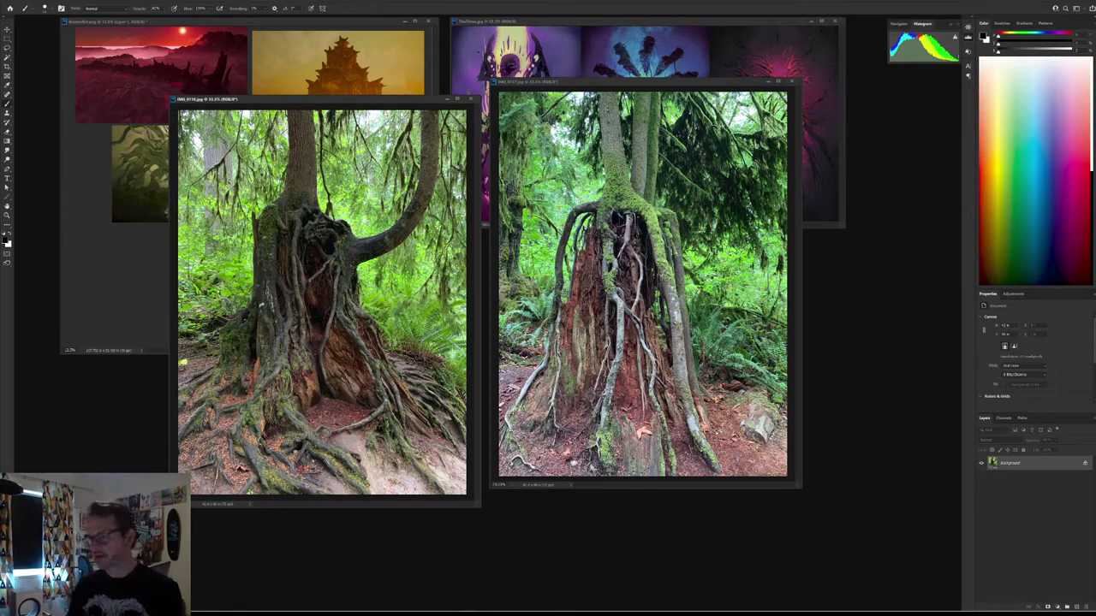
pyautogui.hotkey('ctrl', 'Tab')
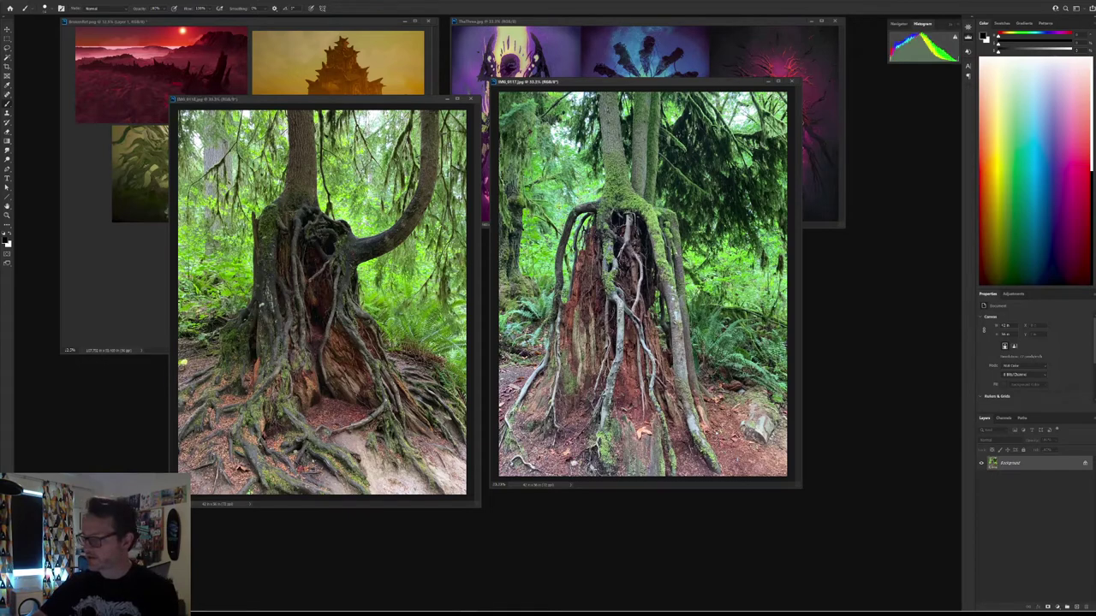
pyautogui.moveTo(634, 82); pyautogui.dragTo(641, 115)
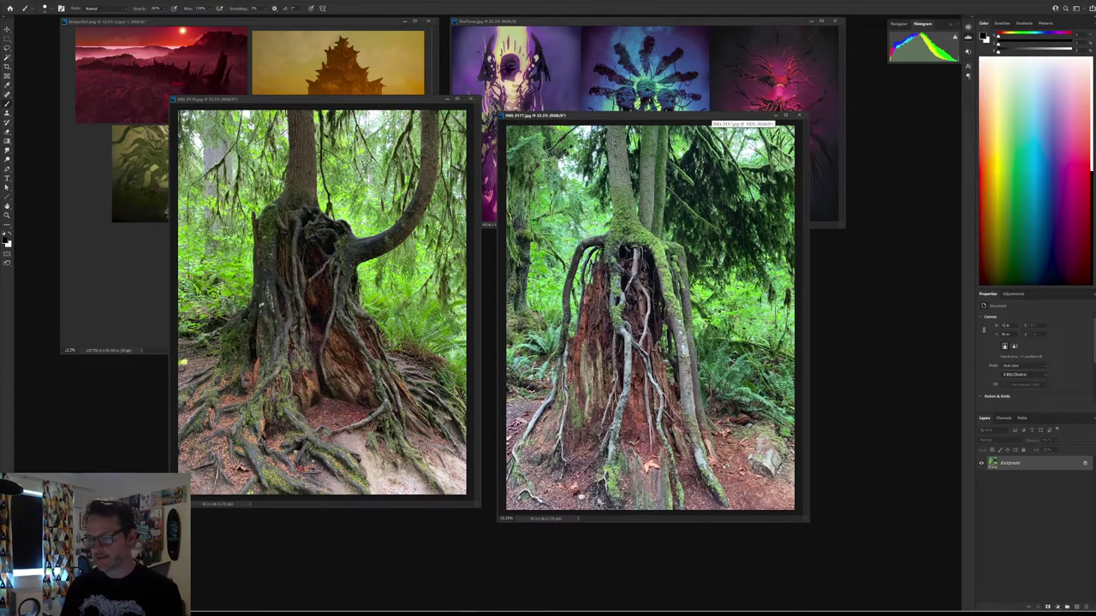
# Step: Move the curved-branch tree photo lower, reshape the reference sheet's window, and bring the photo back in front
pyautogui.moveTo(329, 99); pyautogui.dragTo(332, 167)
pyautogui.click(256, 22)
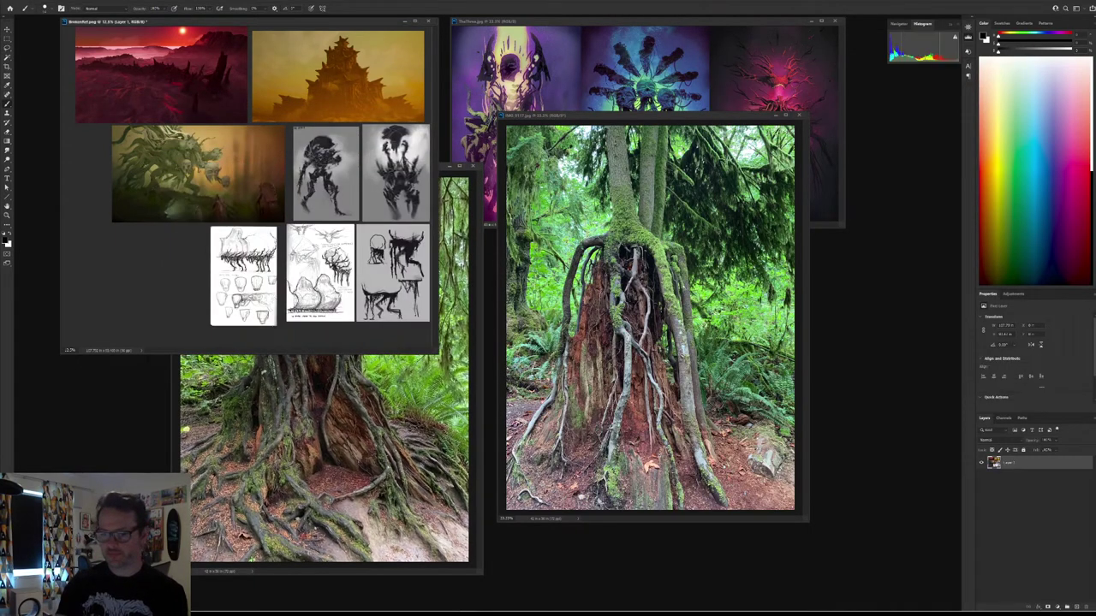
pyautogui.moveTo(437, 353); pyautogui.dragTo(457, 328)
pyautogui.click(385, 394)
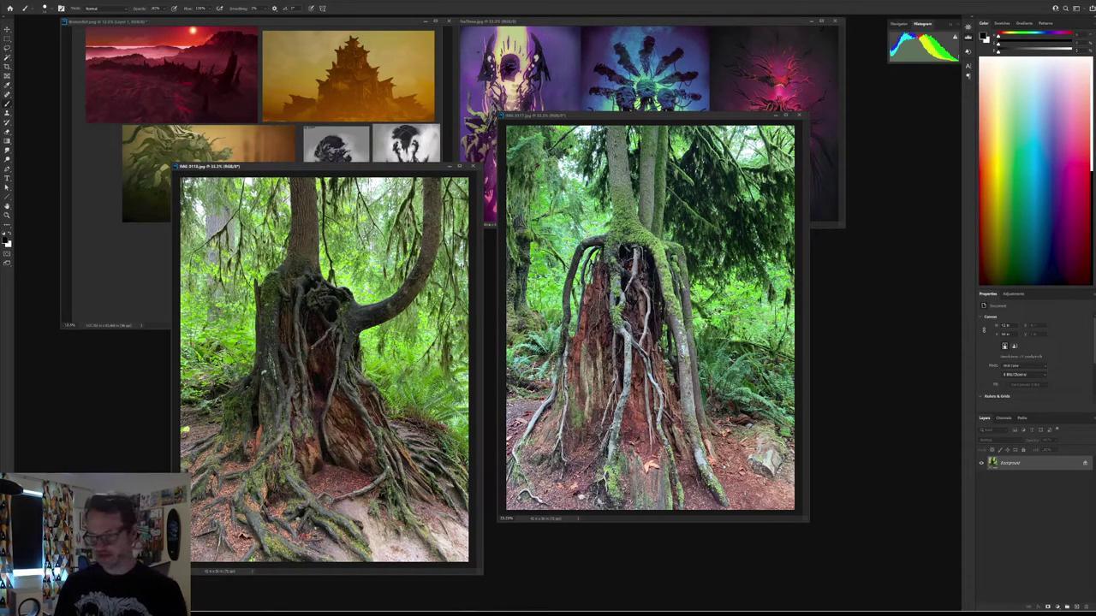
# Step: Inspect the roots in the curved-branch tree photo up close, then shrink its window and place it below the reference sheet
pyautogui.moveTo(356, 167); pyautogui.dragTo(351, 154)
pyautogui.scroll(1, 352, 219)
pyautogui.scroll(3, 320, 357)
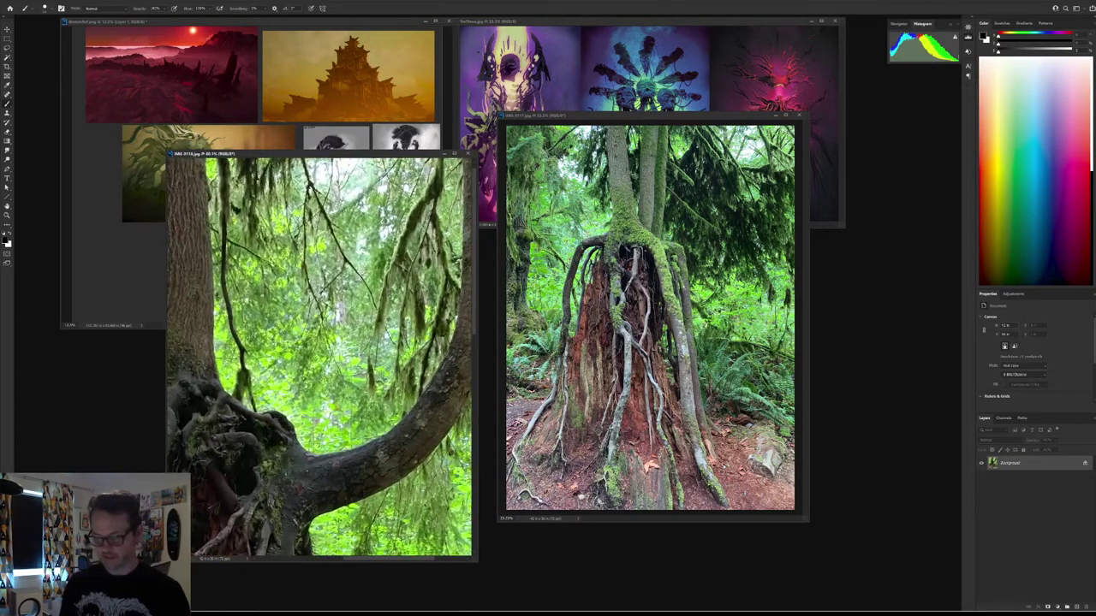
pyautogui.moveTo(295, 411); pyautogui.dragTo(387, 269)
pyautogui.scroll(-1, 319, 357)
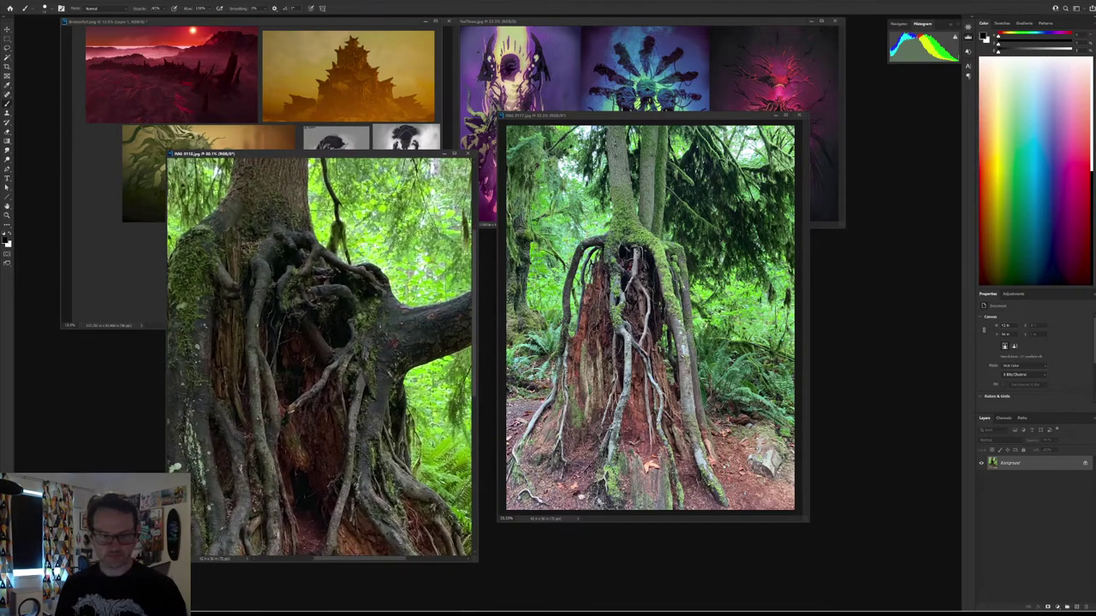
pyautogui.scroll(-5, 309, 344)
pyautogui.scroll(-4, 319, 357)
pyautogui.moveTo(477, 562); pyautogui.dragTo(325, 356)
pyautogui.moveTo(223, 154); pyautogui.dragTo(77, 347)
# Step: Shrink IMG_0117.jpg to 16.7% zoom and place it below the reference sheet, with the curved-branch tree photo moved higher beside it
pyautogui.click(616, 115)
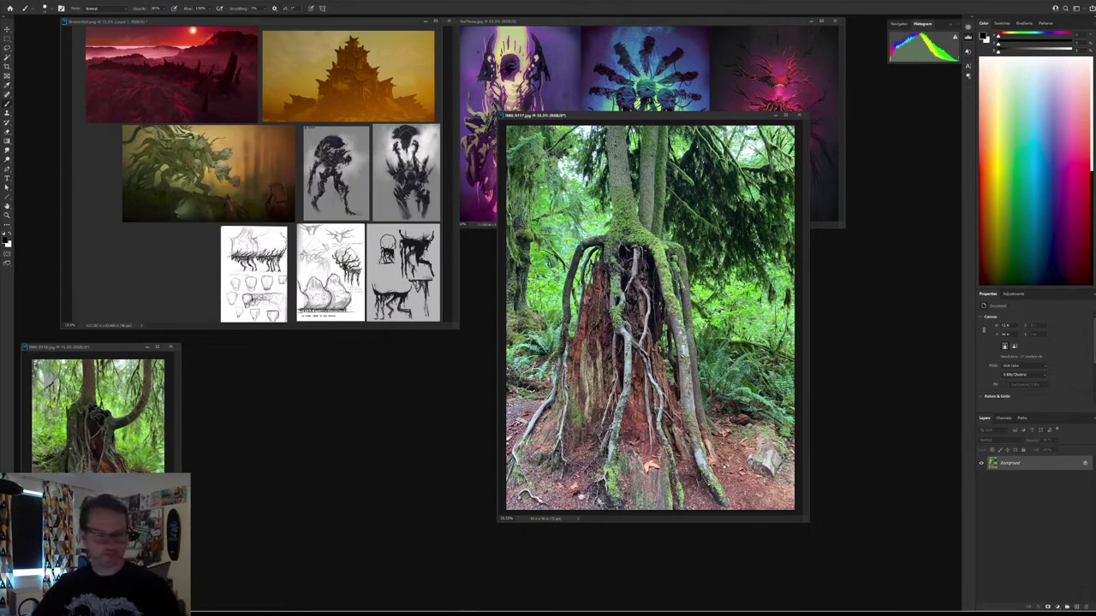
pyautogui.hotkey('ctrl', '-')
pyautogui.hotkey('ctrl', '-')
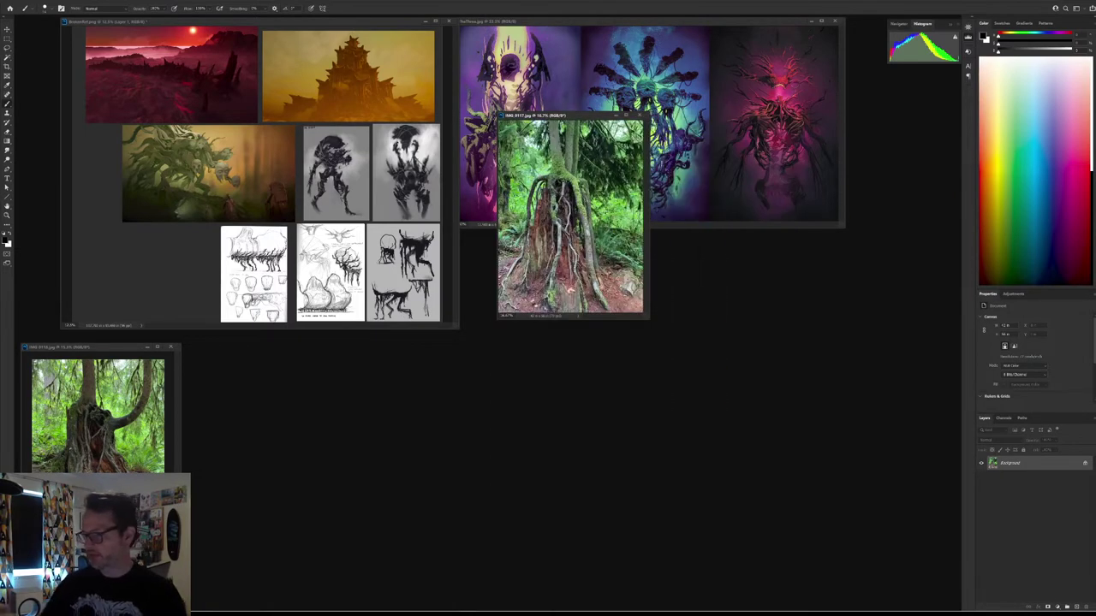
pyautogui.moveTo(565, 115); pyautogui.dragTo(254, 346)
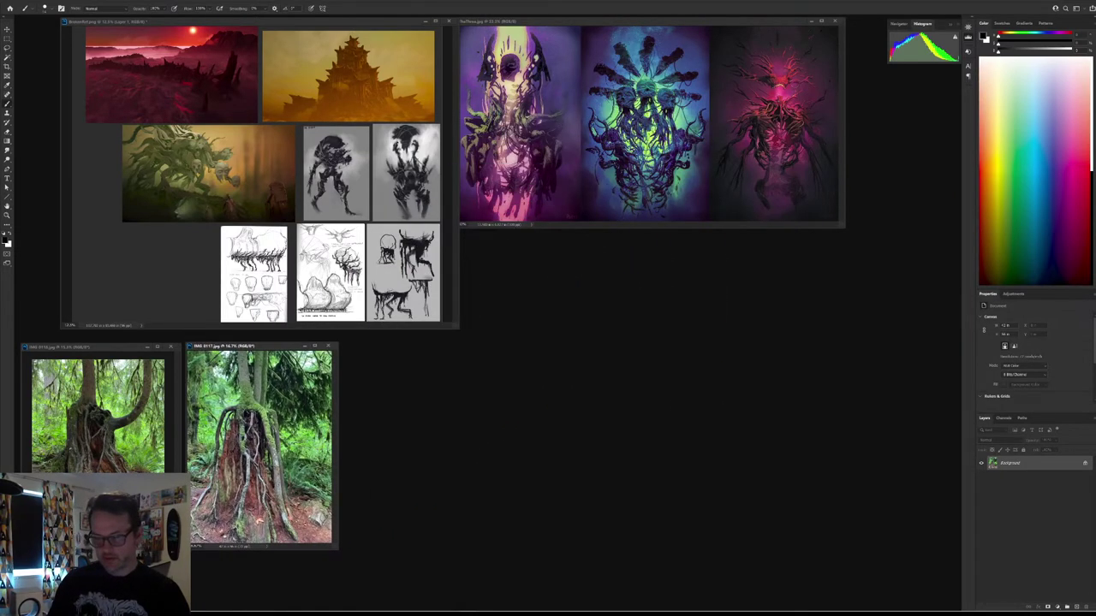
pyautogui.moveTo(103, 347); pyautogui.dragTo(103, 234)
pyautogui.moveTo(254, 346); pyautogui.dragTo(250, 336)
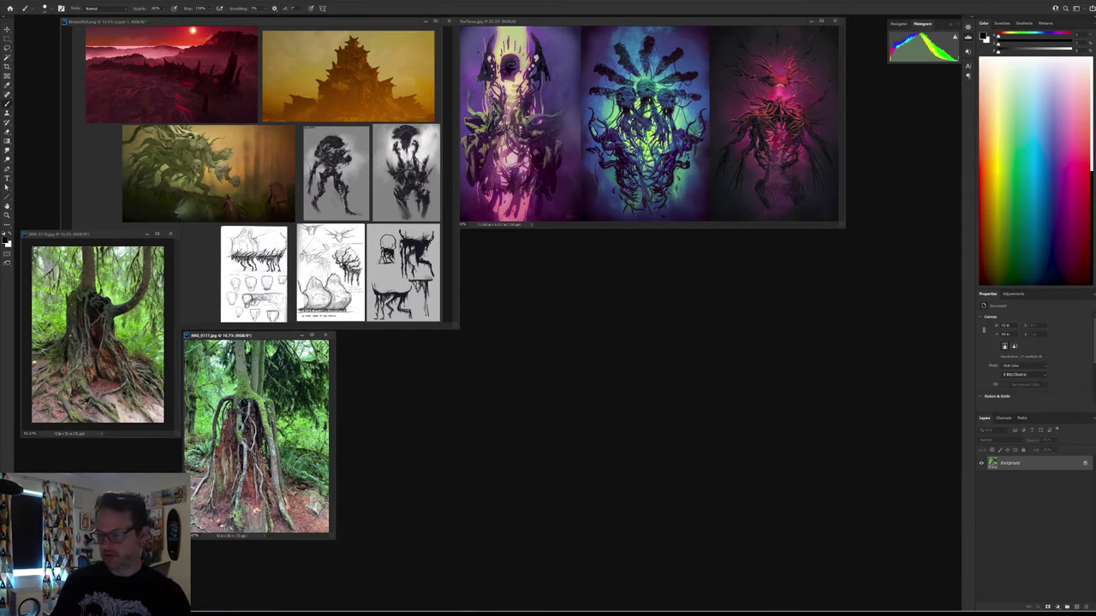
# Step: Shrink the concept-art reference sheet to 8.33% zoom and move its window into the workspace's upper-left corner
pyautogui.moveTo(458, 328); pyautogui.dragTo(399, 263)
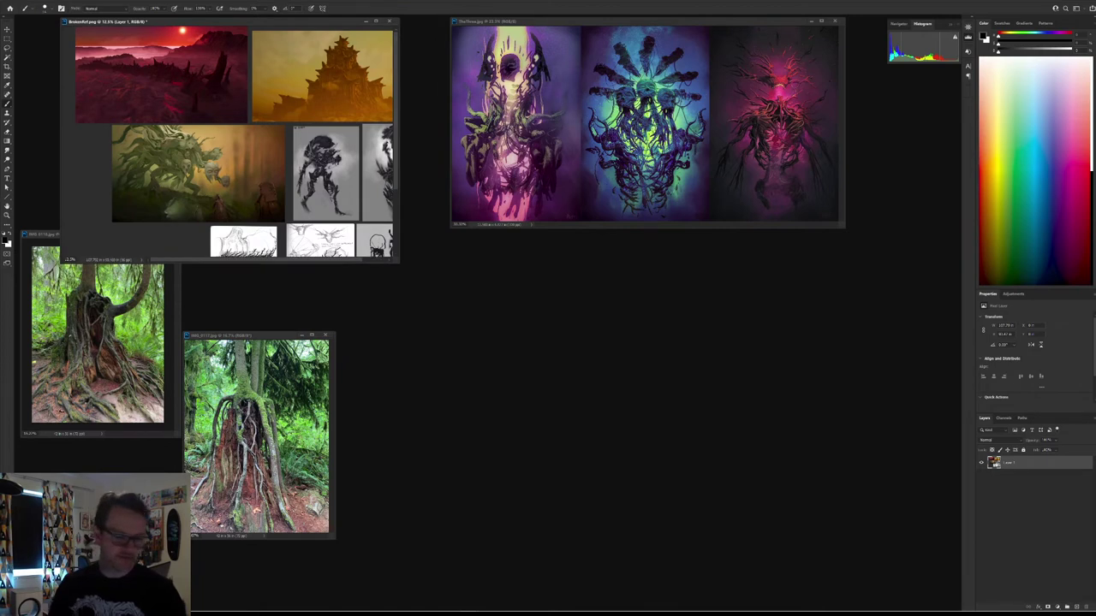
pyautogui.hotkey('ctrl', '-')
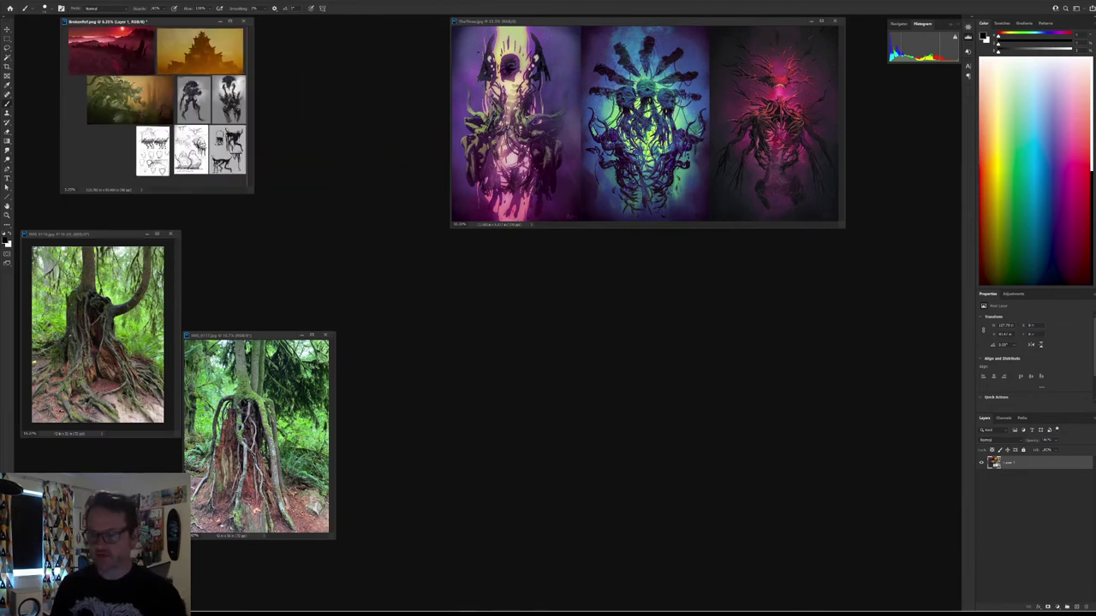
pyautogui.hotkey('ctrl', '+')
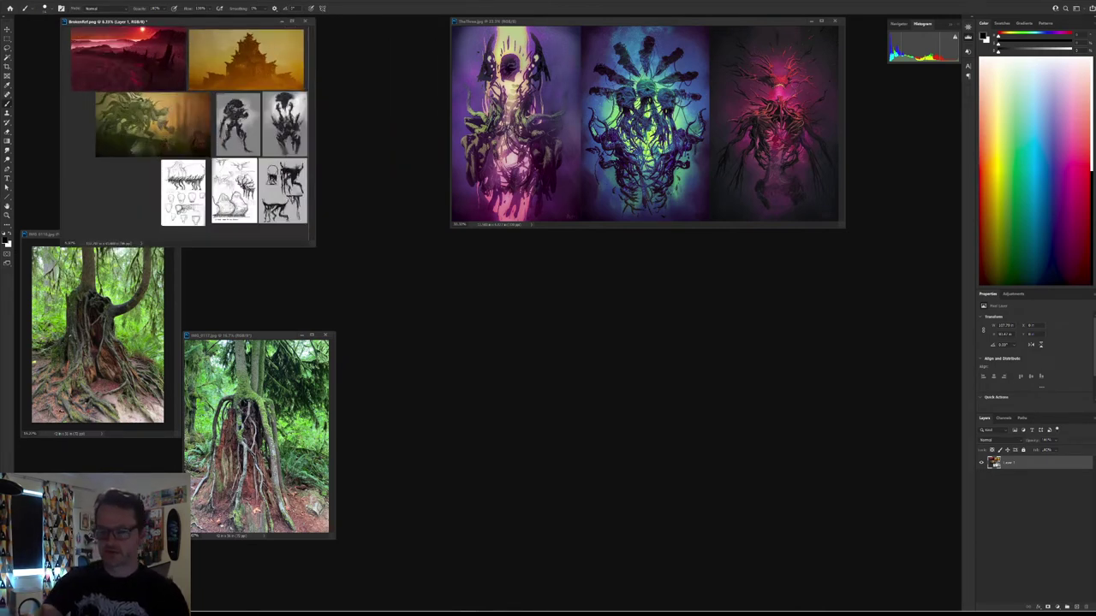
pyautogui.moveTo(197, 21); pyautogui.dragTo(171, 21)
pyautogui.click(96, 325)
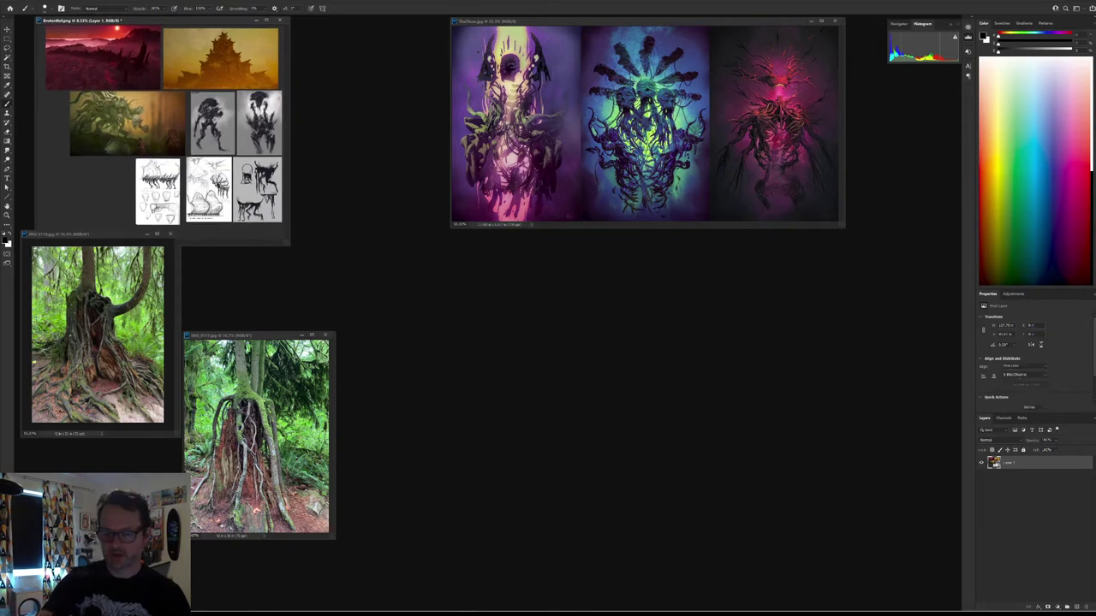
# Step: Stack the two tree-root photos beneath the reference sheet and move the creature paintings' window closer to the sheet
pyautogui.moveTo(86, 233); pyautogui.dragTo(86, 202)
pyautogui.moveTo(231, 335); pyautogui.dragTo(88, 397)
pyautogui.moveTo(582, 22); pyautogui.dragTo(453, 20)
# Step: Bring up the blank ochre BrokenFaces_A01.psd canvas, place it below the creature paintings and save it
pyautogui.click(157, 1)
pyautogui.press('Down')
pyautogui.press('Return')
pyautogui.moveTo(479, 155); pyautogui.dragTo(607, 175)
pyautogui.hotkey('ctrl', 's')
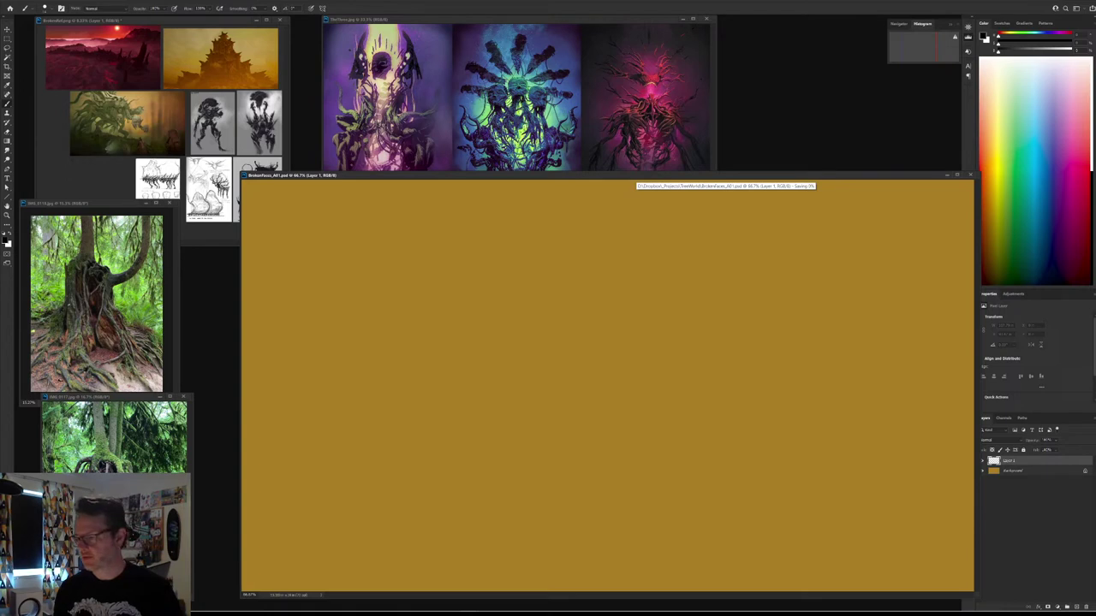
# Step: Save the ochre canvas again and nudge its window slightly higher among the references, undoing the test stroke
pyautogui.moveTo(636, 175); pyautogui.dragTo(629, 172)
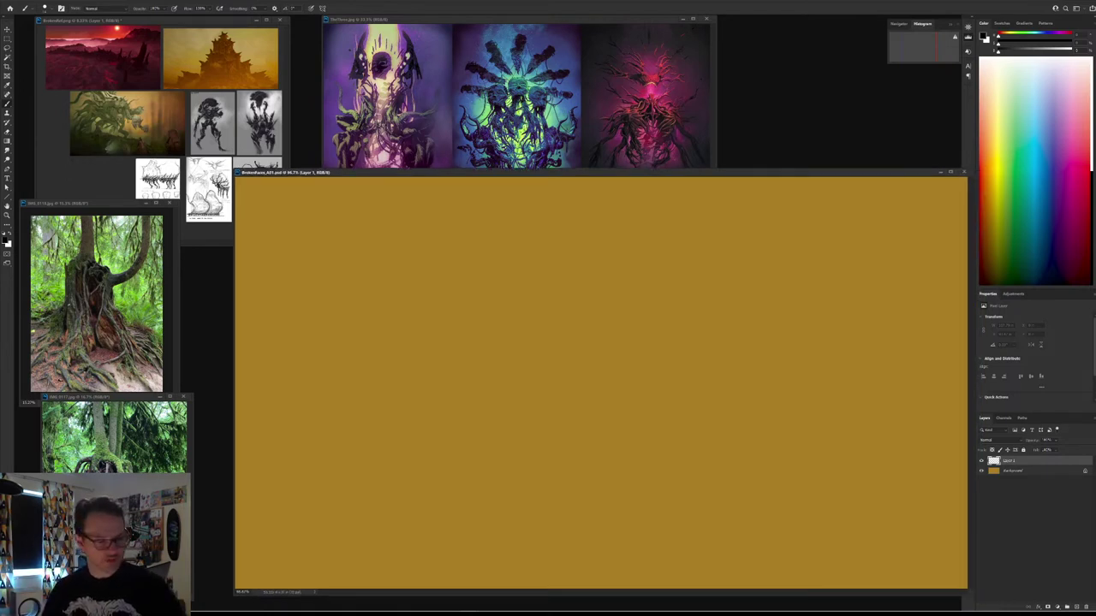
pyautogui.hotkey('ctrl', 's')
pyautogui.moveTo(629, 332)
pyautogui.mouseDown()
pyautogui.moveTo(646, 387)
pyautogui.moveTo(704, 387)
pyautogui.moveTo(726, 438)
pyautogui.mouseUp()
pyautogui.hotkey('ctrl', 'z')
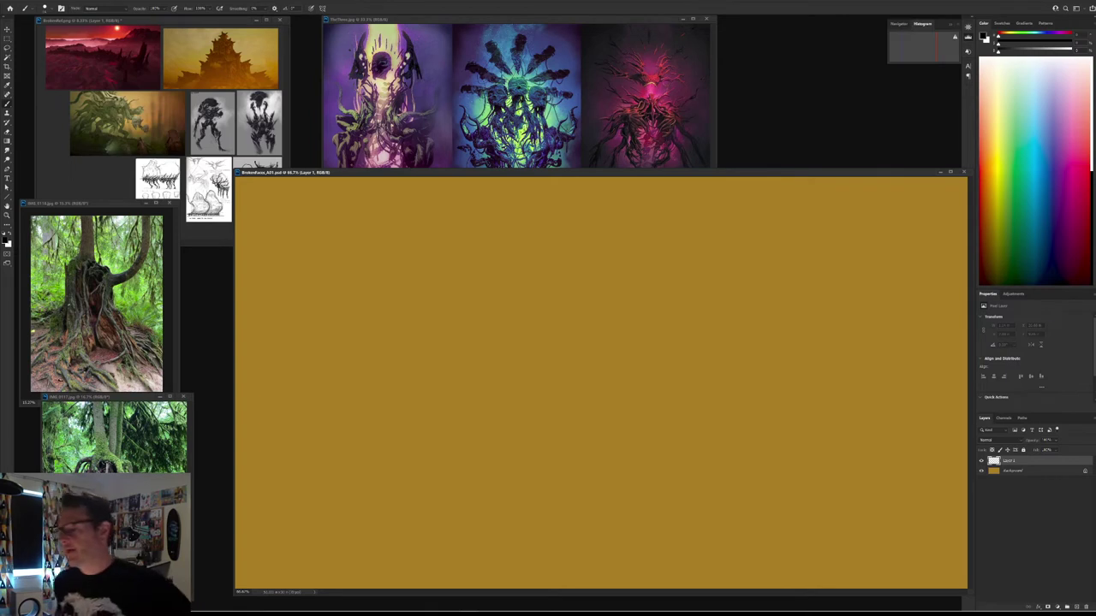
pyautogui.moveTo(548, 172); pyautogui.dragTo(541, 163)
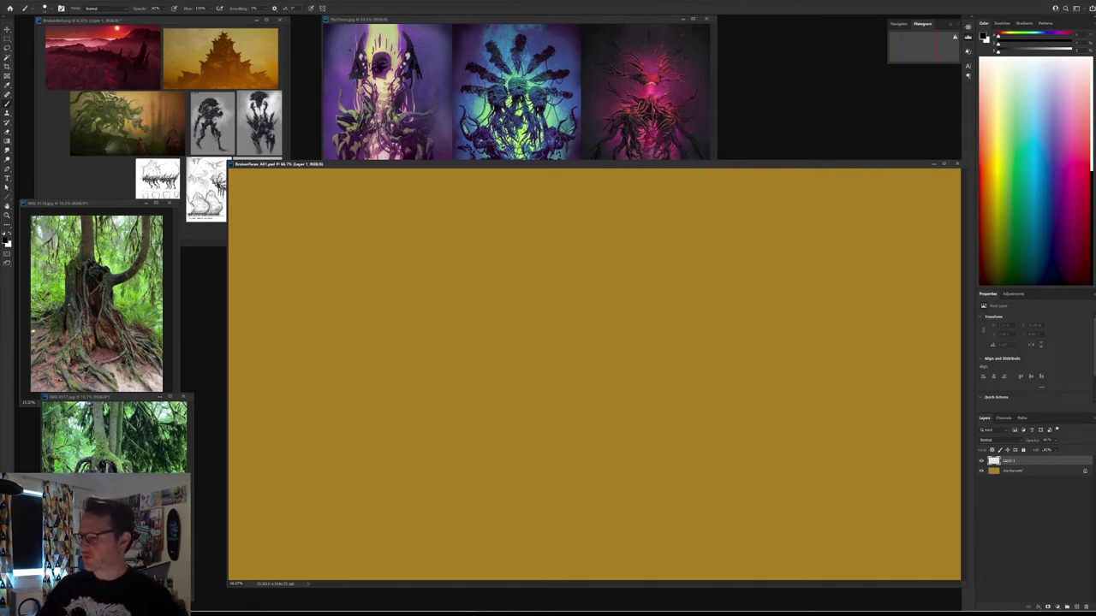
pyautogui.moveTo(637, 164); pyautogui.dragTo(635, 164)
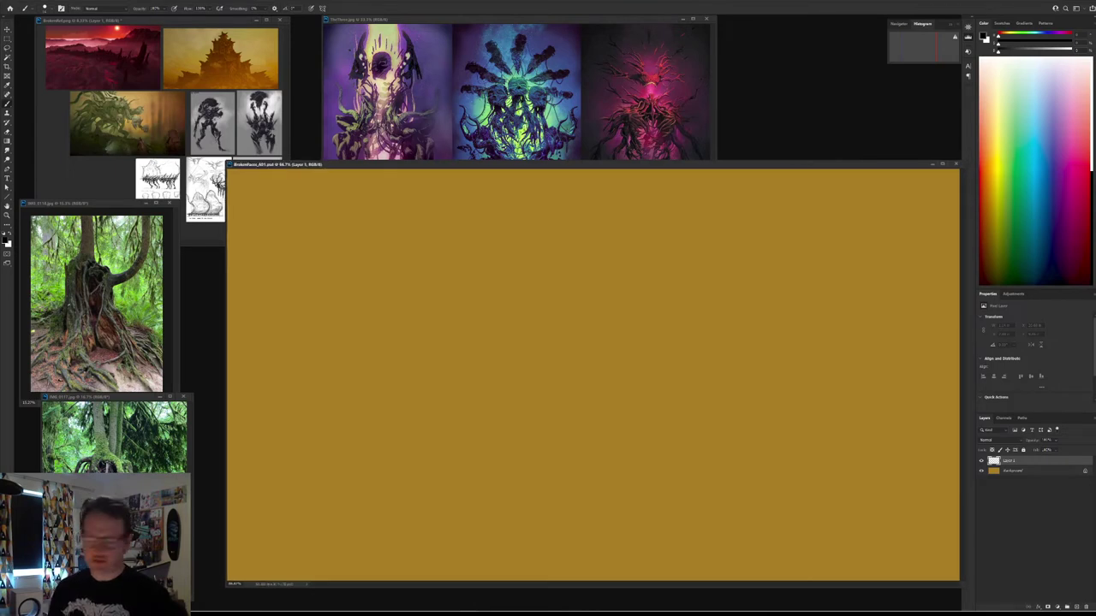
# Step: Undo the test dab on the canvas and choose the thin opaque brush preset
pyautogui.click(605, 289)
pyautogui.hotkey('ctrl', 'z')
pyautogui.rightClick(616, 190)
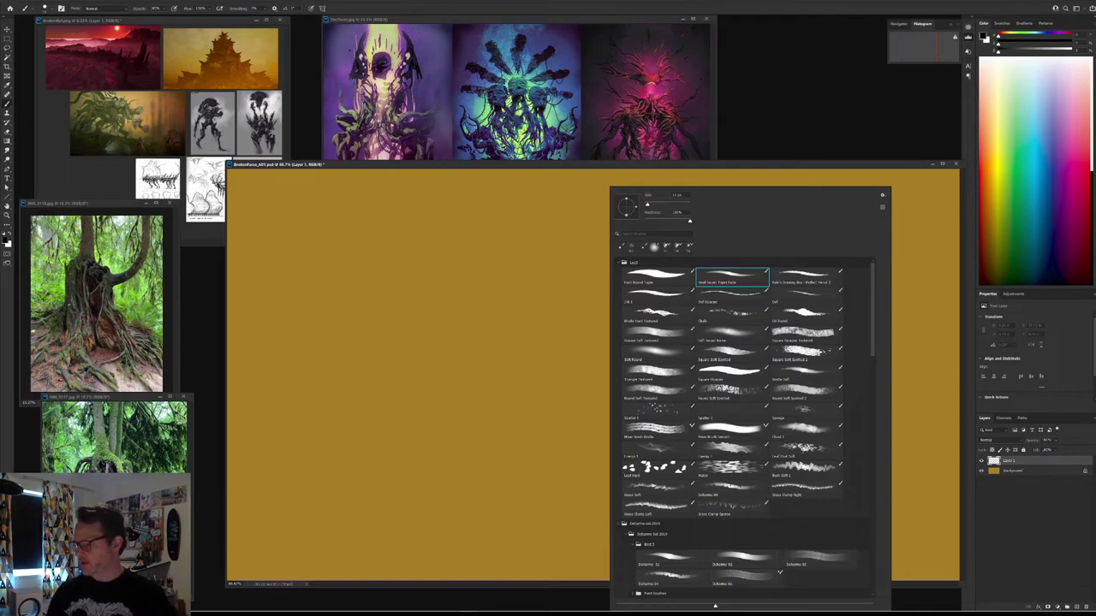
pyautogui.doubleClick(731, 296)
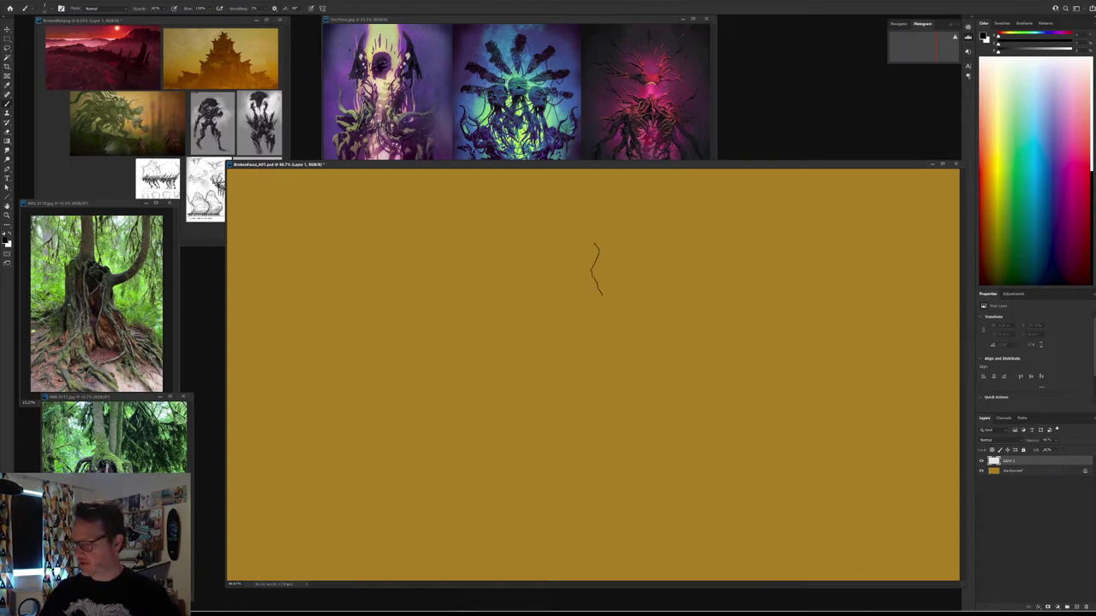
pyautogui.moveTo(634, 249)
pyautogui.mouseDown()
pyautogui.moveTo(631, 331)
pyautogui.moveTo(696, 339)
pyautogui.moveTo(711, 336)
pyautogui.moveTo(714, 316)
pyautogui.moveTo(695, 289)
pyautogui.moveTo(709, 248)
pyautogui.mouseUp()
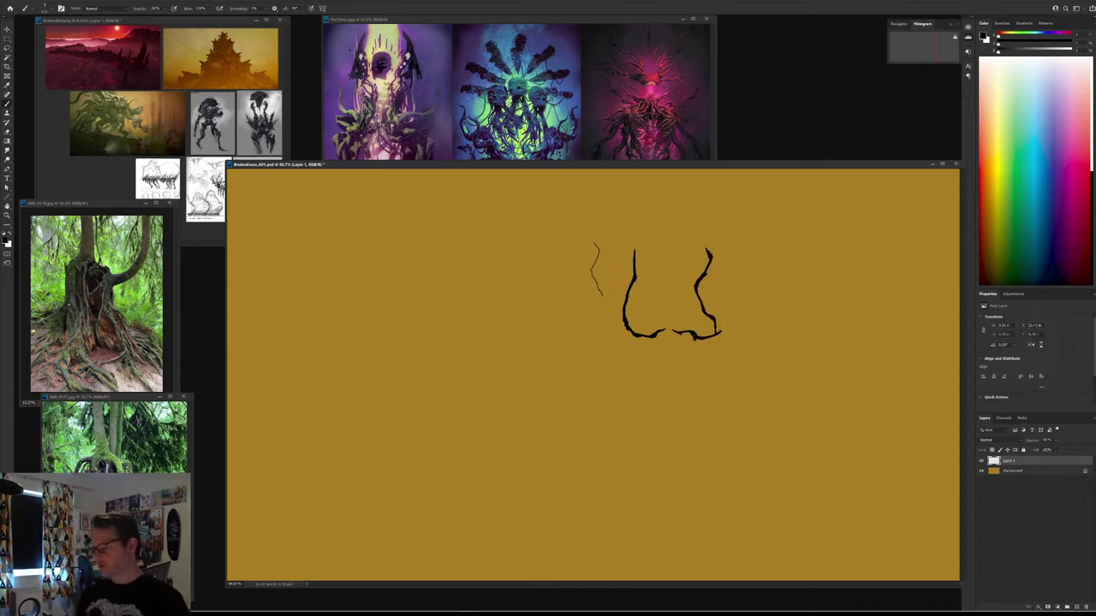
pyautogui.hotkey('ctrl', 'z')
pyautogui.hotkey('ctrl', 'z')
pyautogui.hotkey('ctrl', 'z')
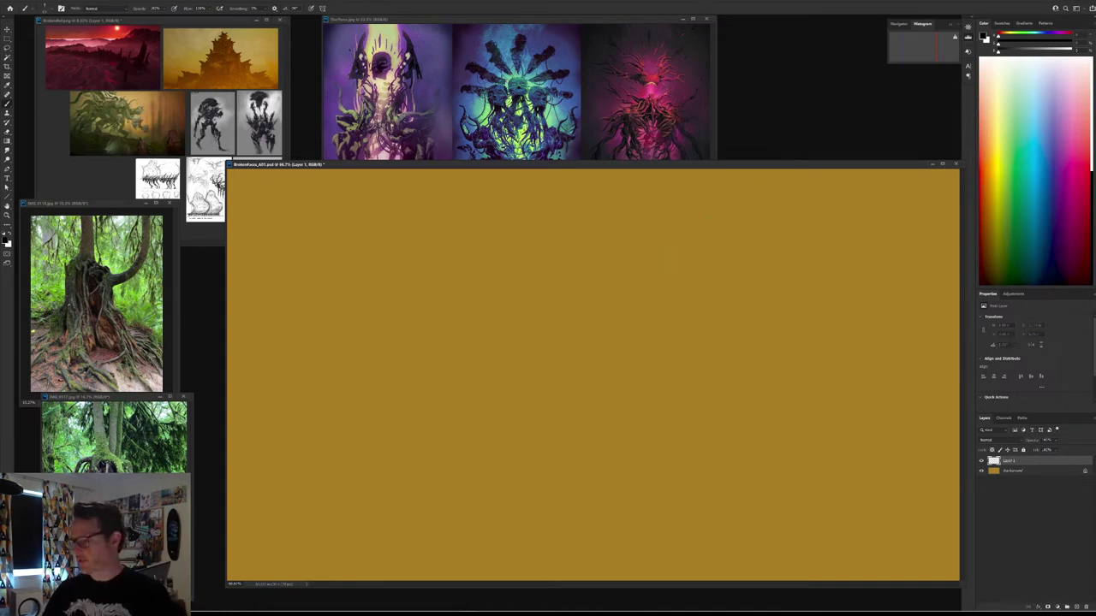
# Step: Sketch the first root-like face near the canvas's upper middle, building its tapering sides and chin from short black strokes
pyautogui.moveTo(606, 239); pyautogui.dragTo(617, 286)
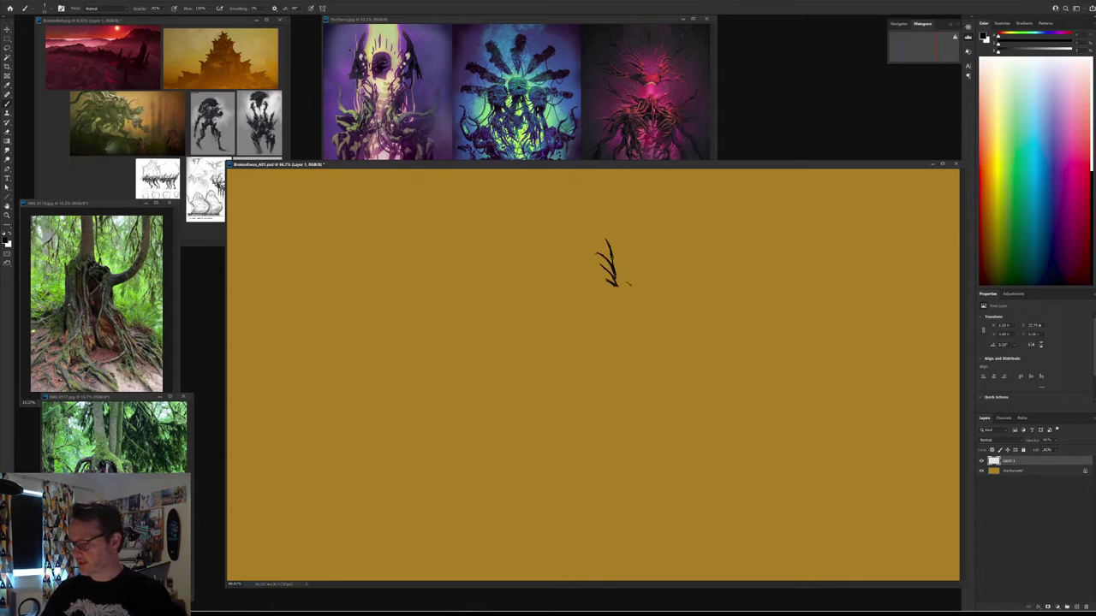
pyautogui.moveTo(664, 245)
pyautogui.mouseDown()
pyautogui.moveTo(657, 282)
pyautogui.moveTo(674, 242)
pyautogui.moveTo(660, 288)
pyautogui.moveTo(608, 293)
pyautogui.mouseUp()
pyautogui.moveTo(625, 237); pyautogui.dragTo(624, 261)
pyautogui.moveTo(628, 285); pyautogui.dragTo(627, 300)
pyautogui.moveTo(611, 261); pyautogui.dragTo(630, 256)
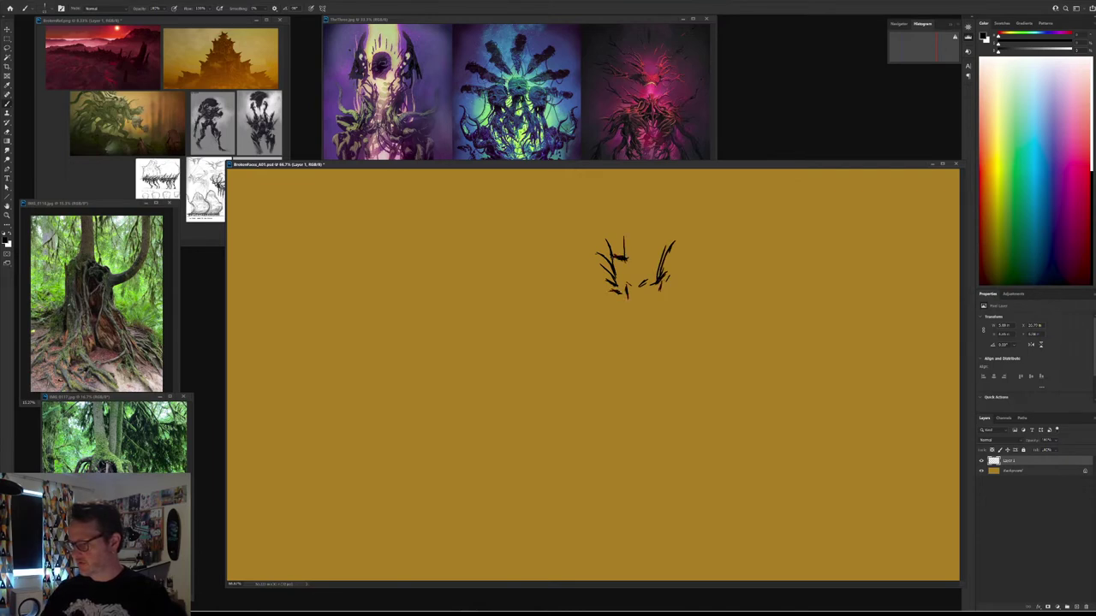
pyautogui.moveTo(621, 297); pyautogui.dragTo(655, 299)
pyautogui.moveTo(675, 257)
pyautogui.mouseDown()
pyautogui.moveTo(665, 272)
pyautogui.moveTo(613, 273)
pyautogui.mouseUp()
# Step: Add the broken brow line across the first face's top and a long branch extending from its right corner
pyautogui.moveTo(625, 229); pyautogui.dragTo(683, 228)
pyautogui.moveTo(673, 240); pyautogui.dragTo(685, 234)
pyautogui.moveTo(611, 230); pyautogui.dragTo(638, 224)
pyautogui.moveTo(668, 237); pyautogui.dragTo(717, 219)
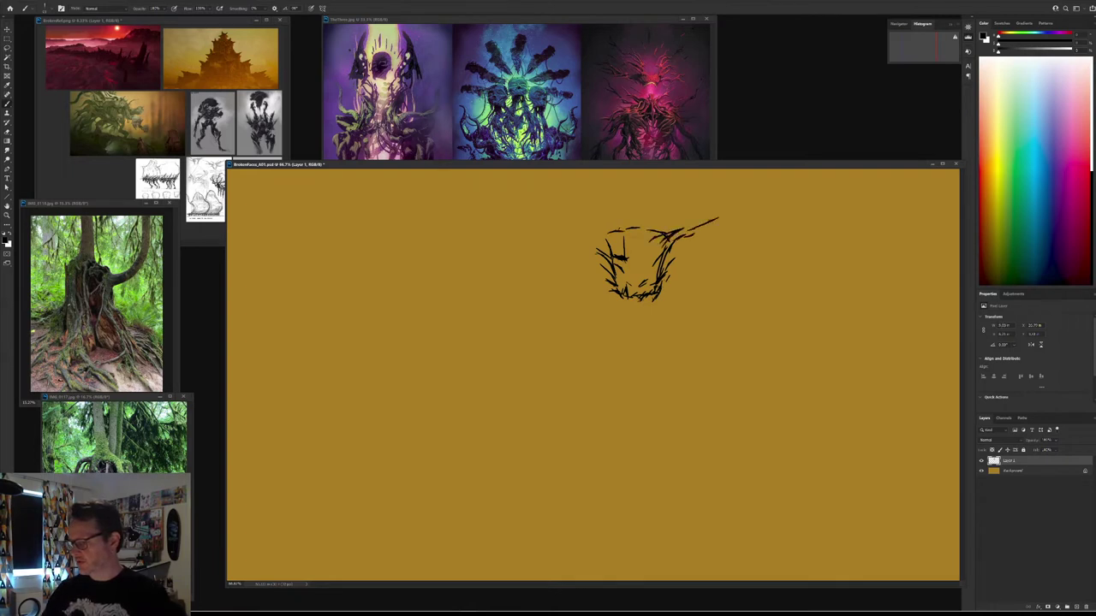
# Step: Draw branching roots from the first face's upper left side and short offshoots along its right edge
pyautogui.moveTo(613, 227); pyautogui.dragTo(632, 234)
pyautogui.moveTo(603, 212); pyautogui.dragTo(617, 221)
pyautogui.moveTo(608, 219)
pyautogui.mouseDown()
pyautogui.moveTo(626, 226)
pyautogui.moveTo(599, 236)
pyautogui.mouseUp()
pyautogui.moveTo(597, 238)
pyautogui.mouseDown()
pyautogui.moveTo(607, 248)
pyautogui.moveTo(589, 250)
pyautogui.mouseUp()
pyautogui.moveTo(584, 247); pyautogui.dragTo(606, 257)
pyautogui.moveTo(675, 257); pyautogui.dragTo(662, 264)
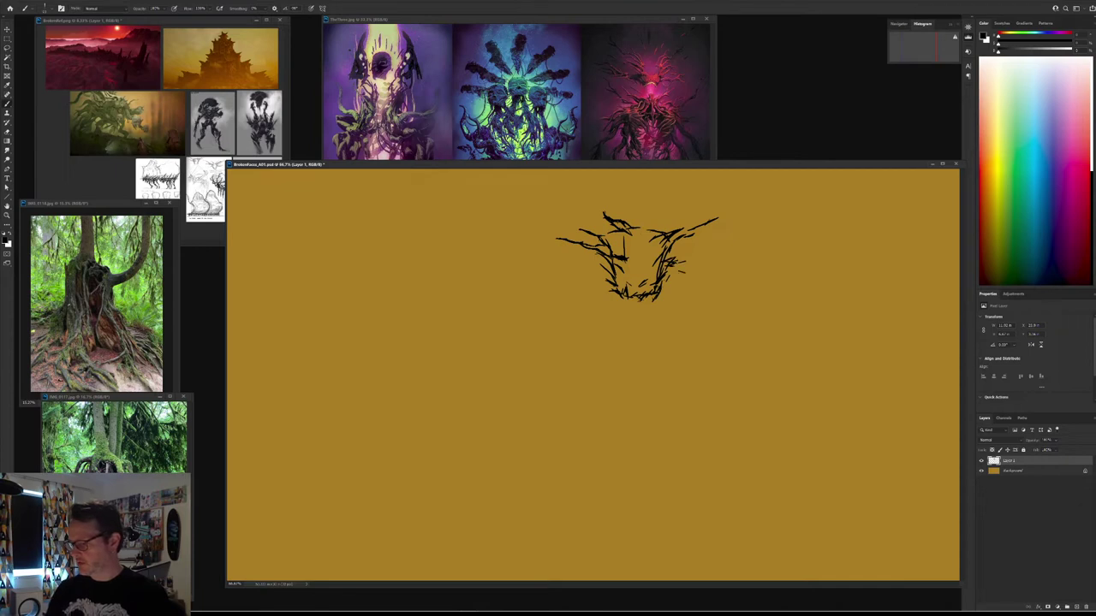
# Step: Clean up the strokes inside the first face and reinforce the lines along its jaw and right side
pyautogui.moveTo(624, 279)
pyautogui.mouseDown()
pyautogui.moveTo(615, 291)
pyautogui.moveTo(648, 292)
pyautogui.mouseUp()
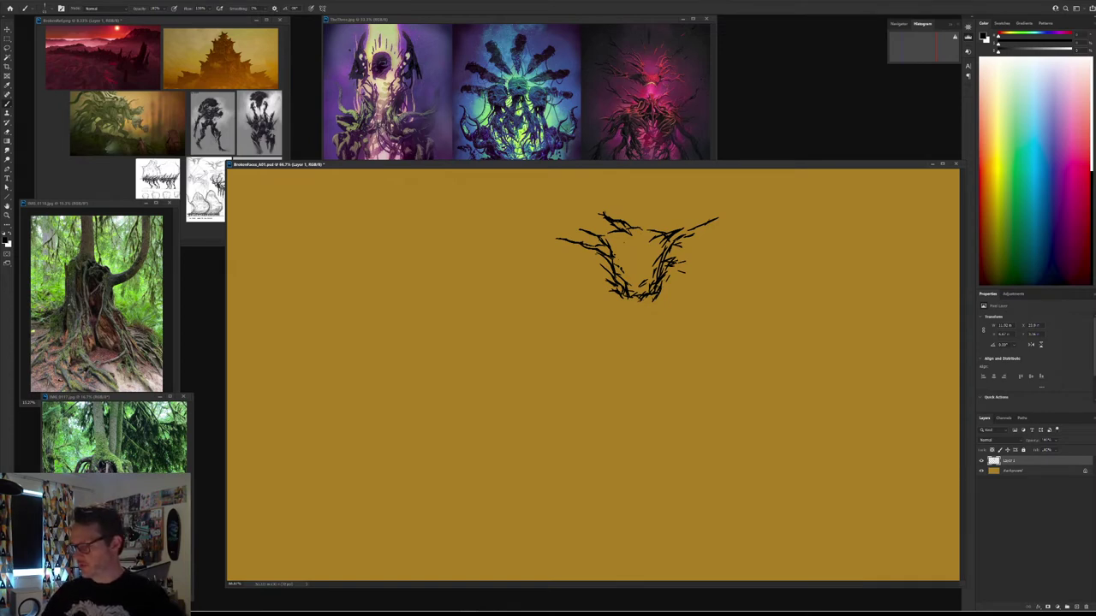
pyautogui.moveTo(654, 279); pyautogui.dragTo(673, 253)
pyautogui.moveTo(654, 292); pyautogui.dragTo(671, 252)
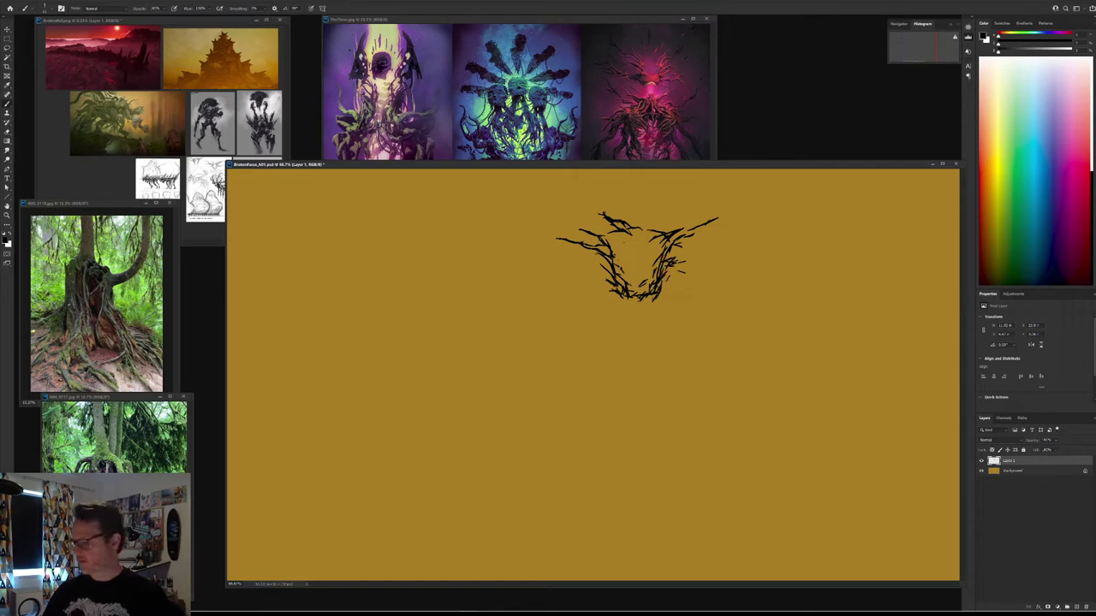
# Step: Move the first face sketch to the canvas's upper-left corner and shift the curved-branch tree photo slightly lower
pyautogui.press('v')
pyautogui.moveTo(676, 270)
pyautogui.mouseDown()
pyautogui.moveTo(512, 270)
pyautogui.moveTo(344, 233)
pyautogui.moveTo(368, 233)
pyautogui.mouseUp()
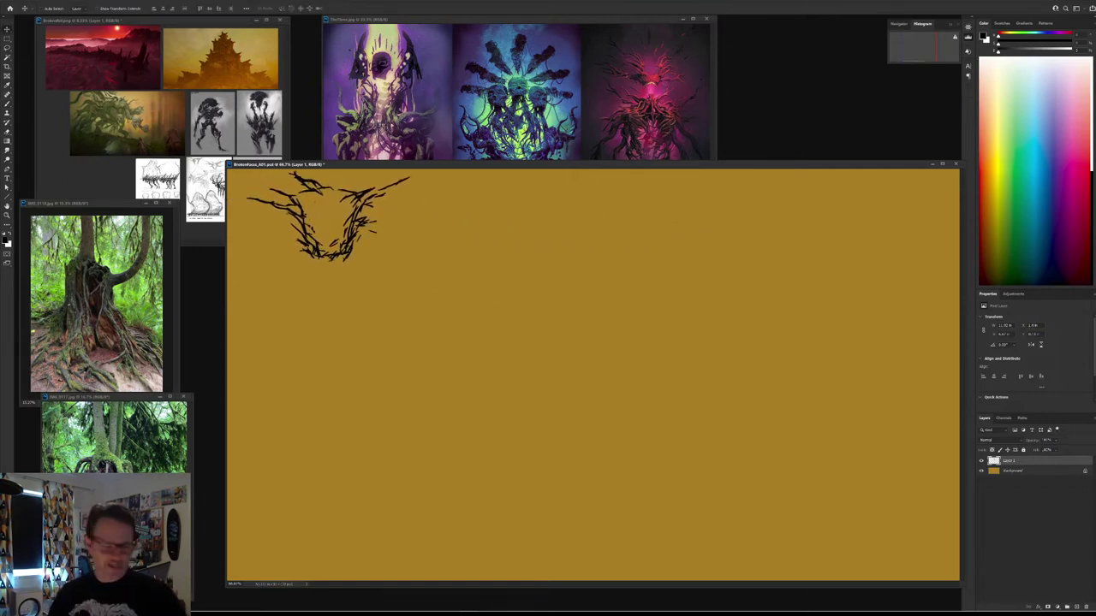
pyautogui.press('b')
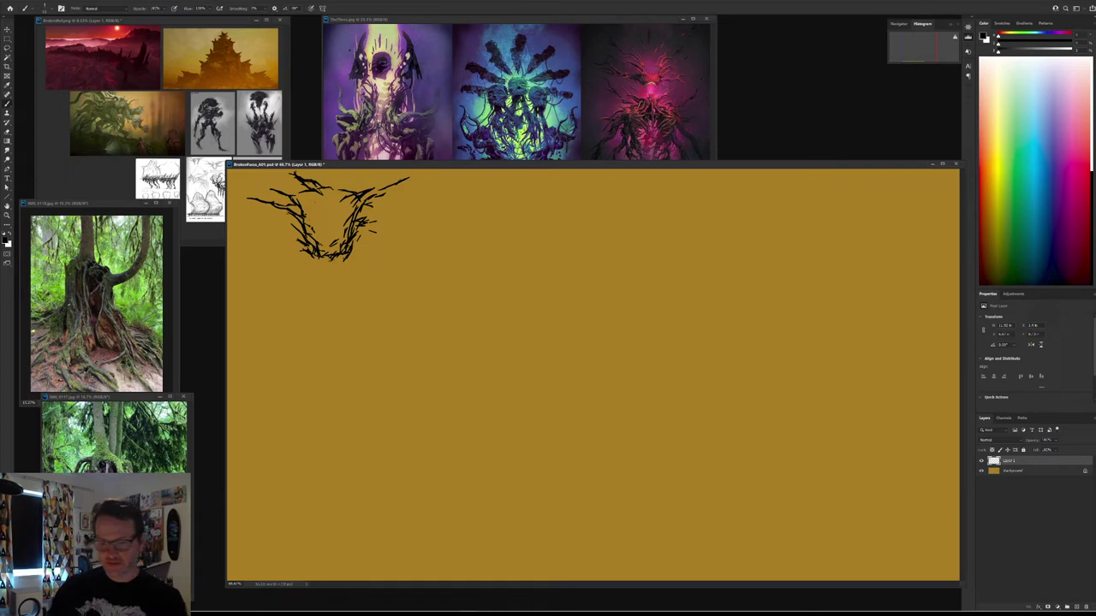
pyautogui.moveTo(86, 203); pyautogui.dragTo(86, 219)
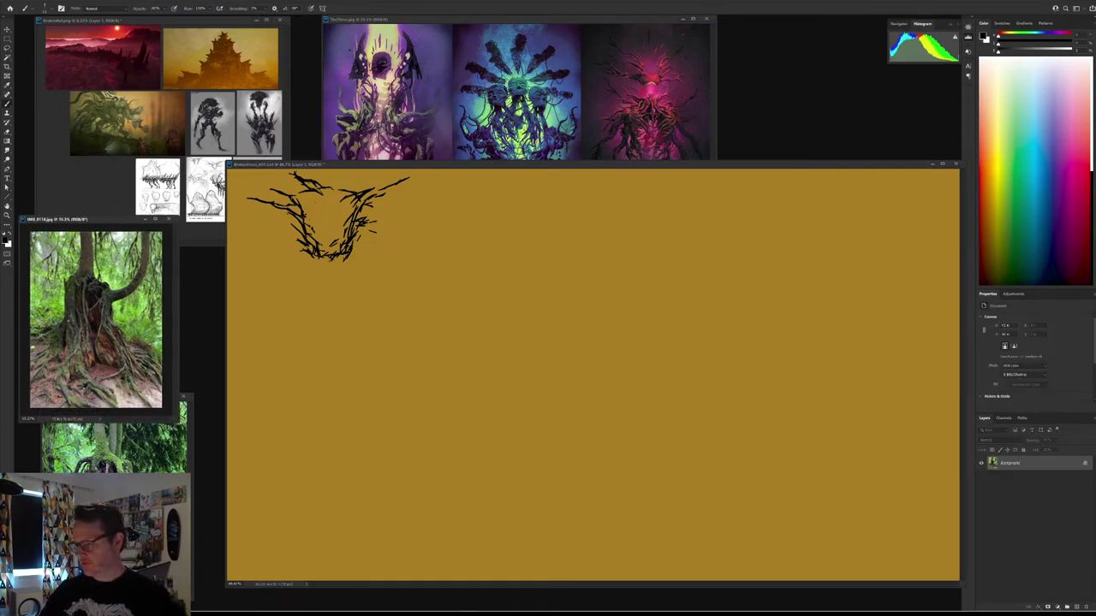
# Step: Sketch a second tapered face on the canvas with a flat brow and dense roots sweeping out from its right side
pyautogui.click(480, 165)
pyautogui.moveTo(568, 224)
pyautogui.mouseDown()
pyautogui.moveTo(589, 280)
pyautogui.moveTo(616, 219)
pyautogui.moveTo(628, 222)
pyautogui.moveTo(616, 272)
pyautogui.mouseUp()
pyautogui.moveTo(642, 229)
pyautogui.mouseDown()
pyautogui.moveTo(618, 260)
pyautogui.moveTo(625, 252)
pyautogui.mouseUp()
pyautogui.moveTo(586, 221)
pyautogui.mouseDown()
pyautogui.moveTo(659, 220)
pyautogui.moveTo(634, 240)
pyautogui.mouseUp()
pyautogui.moveTo(656, 233)
pyautogui.mouseDown()
pyautogui.moveTo(625, 255)
pyautogui.moveTo(685, 220)
pyautogui.moveTo(649, 253)
pyautogui.moveTo(664, 245)
pyautogui.mouseUp()
pyautogui.moveTo(676, 236)
pyautogui.mouseDown()
pyautogui.moveTo(661, 248)
pyautogui.moveTo(680, 221)
pyautogui.moveTo(624, 258)
pyautogui.moveTo(714, 249)
pyautogui.moveTo(666, 253)
pyautogui.moveTo(682, 235)
pyautogui.moveTo(611, 276)
pyautogui.mouseUp()
pyautogui.moveTo(573, 245)
pyautogui.mouseDown()
pyautogui.moveTo(586, 281)
pyautogui.moveTo(623, 269)
pyautogui.mouseUp()
pyautogui.moveTo(634, 231); pyautogui.dragTo(646, 209)
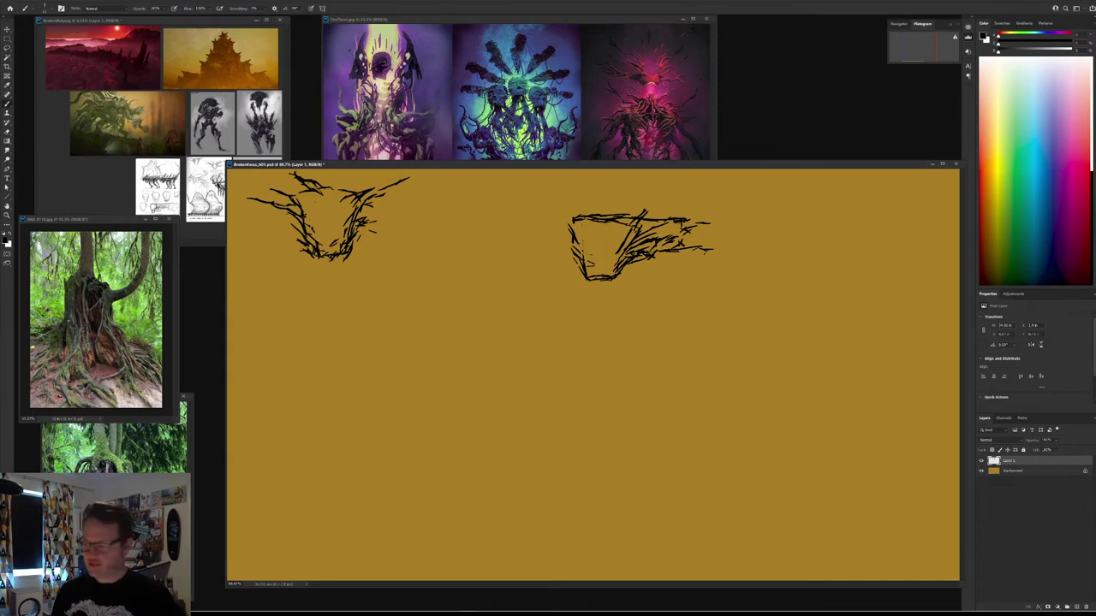
# Step: Select the second face sketch, move it beside the first one and clear the selection
pyautogui.press('m')
pyautogui.moveTo(520, 191)
pyautogui.mouseDown()
pyautogui.moveTo(800, 334)
pyautogui.moveTo(800, 349)
pyautogui.mouseUp()
pyautogui.press('v')
pyautogui.moveTo(705, 247); pyautogui.dragTo(545, 227)
pyautogui.hotkey('ctrl', 'd')
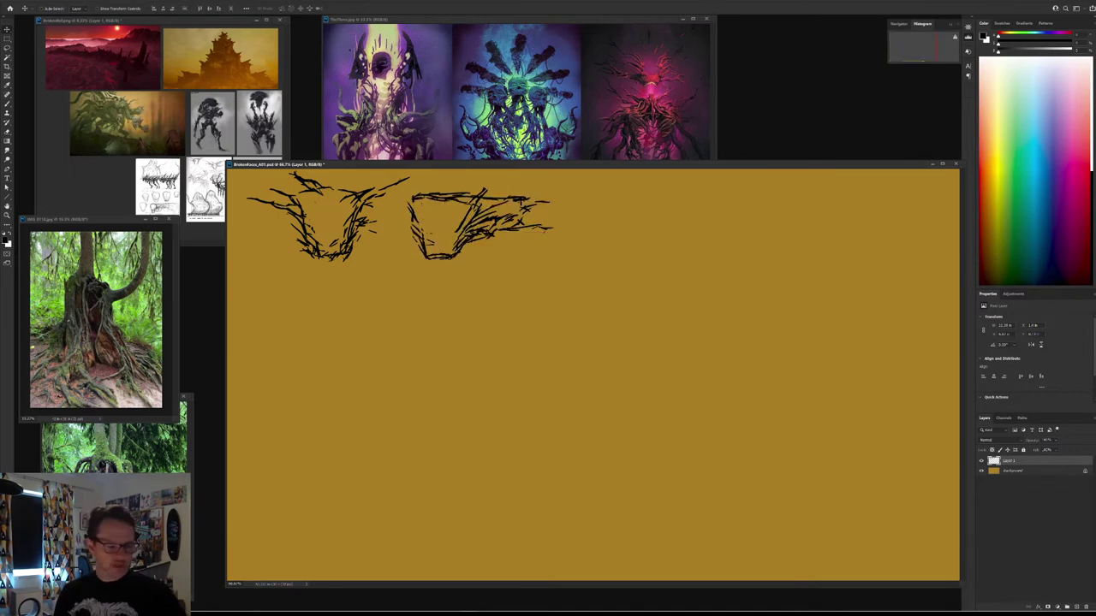
# Step: Draw a long straight horizontal guide line and sketch a third, boxy face hanging from its left end
pyautogui.press('b')
pyautogui.moveTo(597, 250); pyautogui.dragTo(861, 266)
pyautogui.hotkey('ctrl', 'z')
pyautogui.moveTo(580, 244); pyautogui.dragTo(848, 244)
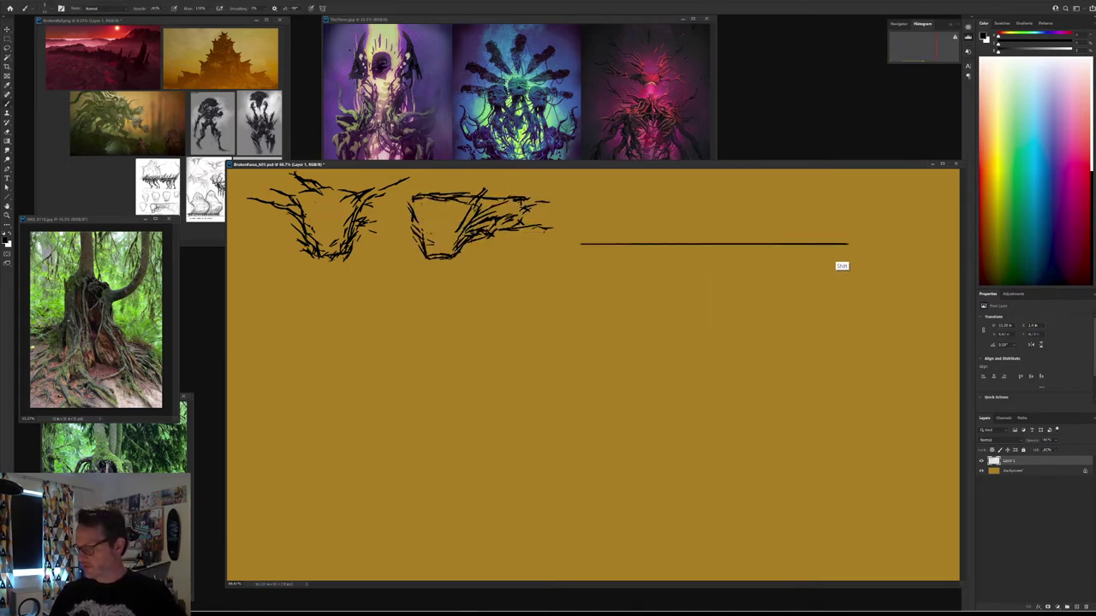
pyautogui.moveTo(579, 244); pyautogui.dragTo(579, 266)
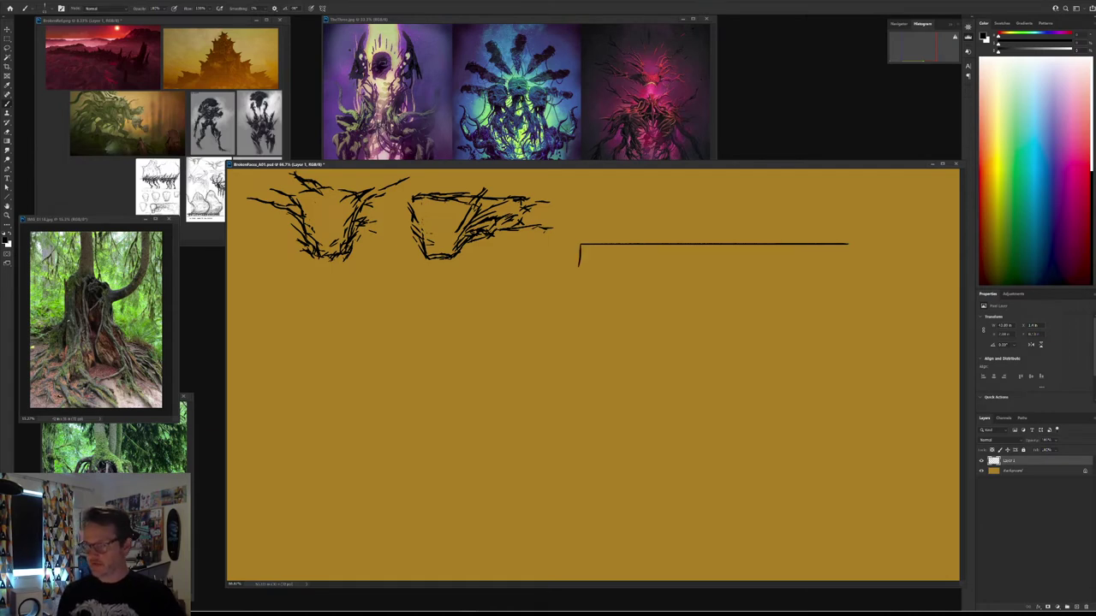
pyautogui.moveTo(580, 266)
pyautogui.mouseDown()
pyautogui.moveTo(579, 287)
pyautogui.moveTo(593, 244)
pyautogui.moveTo(610, 257)
pyautogui.moveTo(586, 284)
pyautogui.moveTo(616, 243)
pyautogui.moveTo(642, 233)
pyautogui.moveTo(634, 246)
pyautogui.mouseUp()
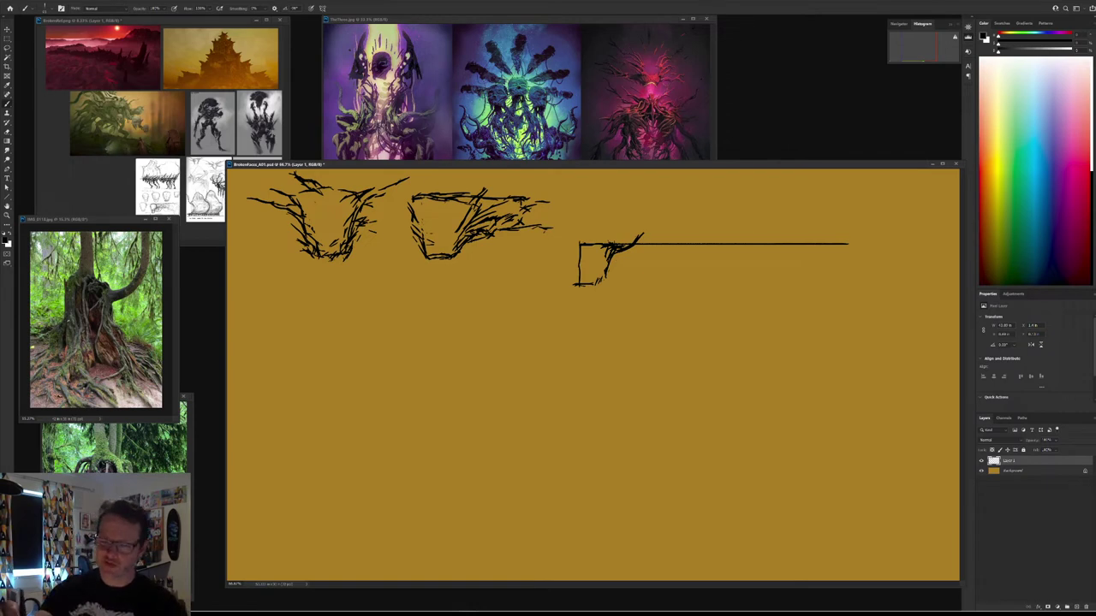
# Step: Bring the concept-art reference sheet forward to compare its creature designs with the face sketches, and return to the canvas
pyautogui.click(171, 21)
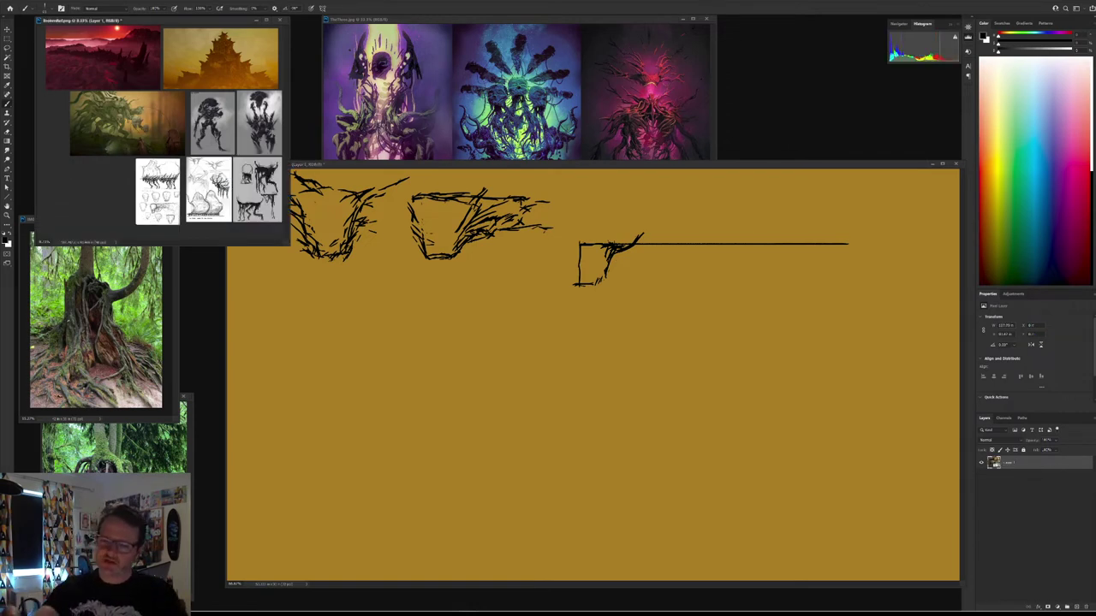
pyautogui.hotkey('ctrl', 'Tab')
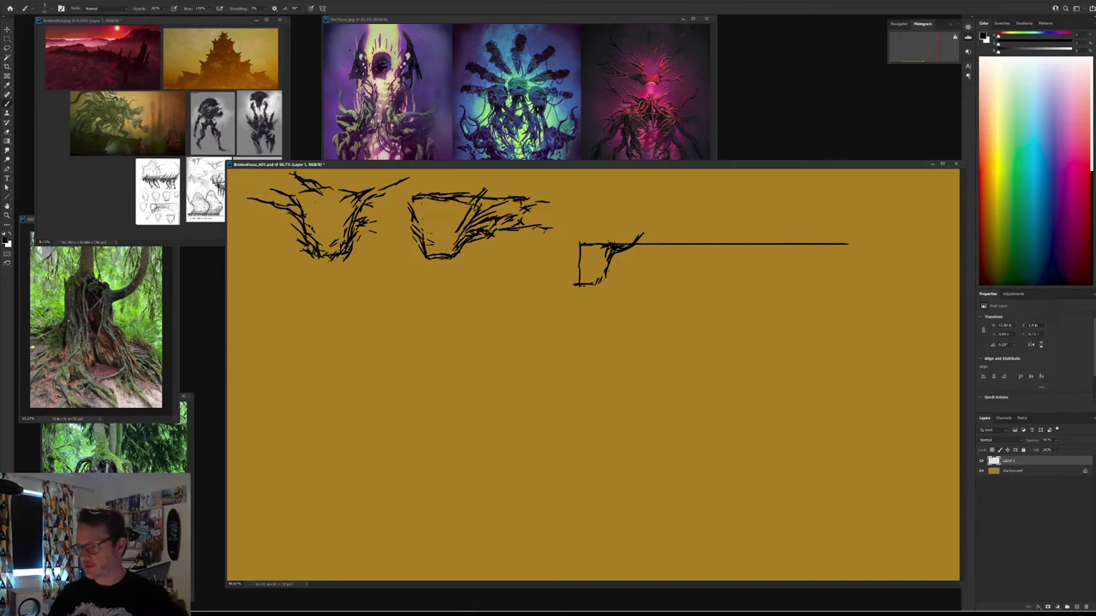
pyautogui.hotkey('ctrl', 'Tab')
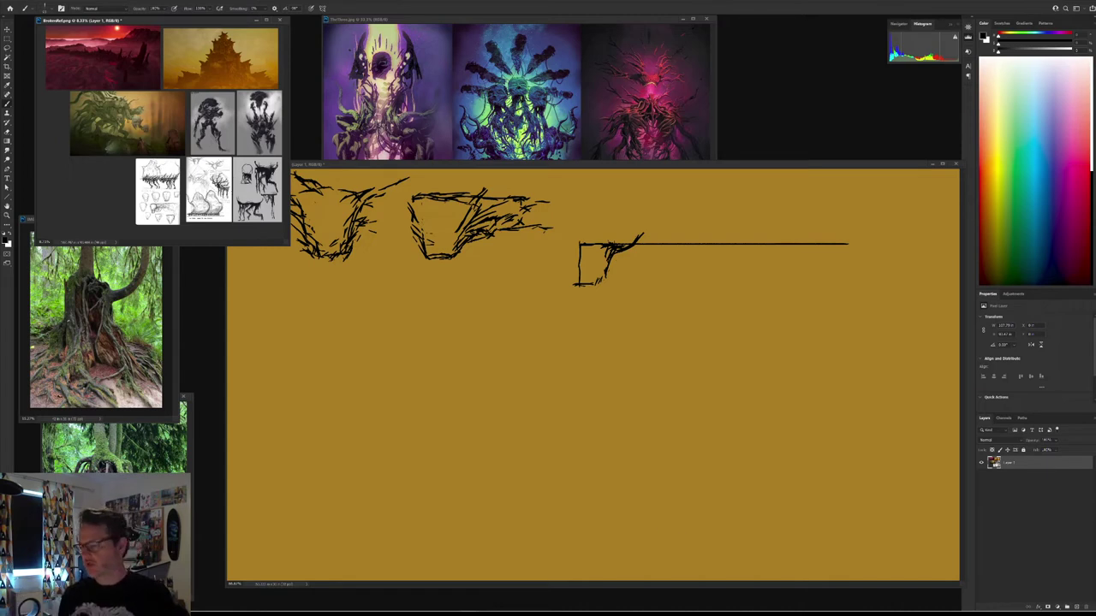
pyautogui.hotkey('ctrl', 'Tab')
# Step: Add crossing roots trailing from the third face's right side and fill its interior with vertical bark-like strokes
pyautogui.moveTo(606, 237); pyautogui.dragTo(643, 259)
pyautogui.moveTo(604, 237); pyautogui.dragTo(707, 283)
pyautogui.moveTo(709, 285); pyautogui.dragTo(721, 295)
pyautogui.moveTo(614, 276)
pyautogui.mouseDown()
pyautogui.moveTo(638, 266)
pyautogui.moveTo(633, 250)
pyautogui.moveTo(652, 255)
pyautogui.moveTo(682, 234)
pyautogui.mouseUp()
pyautogui.moveTo(649, 274); pyautogui.dragTo(687, 262)
pyautogui.moveTo(607, 256); pyautogui.dragTo(582, 276)
pyautogui.moveTo(591, 269); pyautogui.dragTo(590, 281)
pyautogui.moveTo(601, 251); pyautogui.dragTo(595, 271)
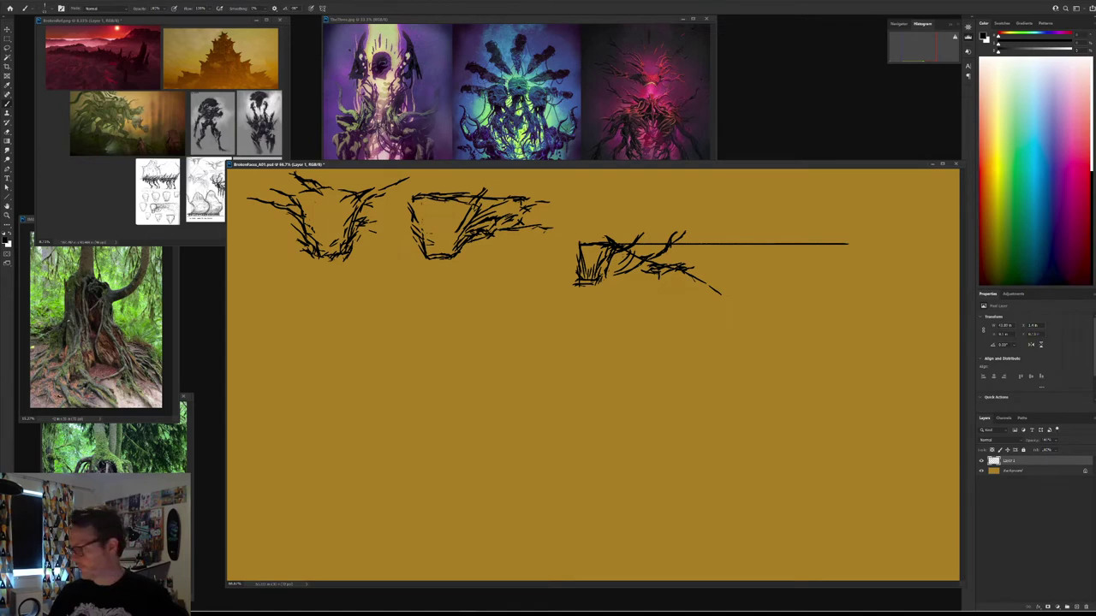
# Step: Break up the right-hand part of the horizontal guide line into faint dashes
pyautogui.moveTo(838, 240); pyautogui.dragTo(832, 248)
pyautogui.moveTo(825, 240); pyautogui.dragTo(820, 248)
pyautogui.moveTo(815, 240); pyautogui.dragTo(798, 249)
pyautogui.moveTo(793, 240); pyautogui.dragTo(789, 248)
pyautogui.moveTo(782, 239); pyautogui.dragTo(776, 249)
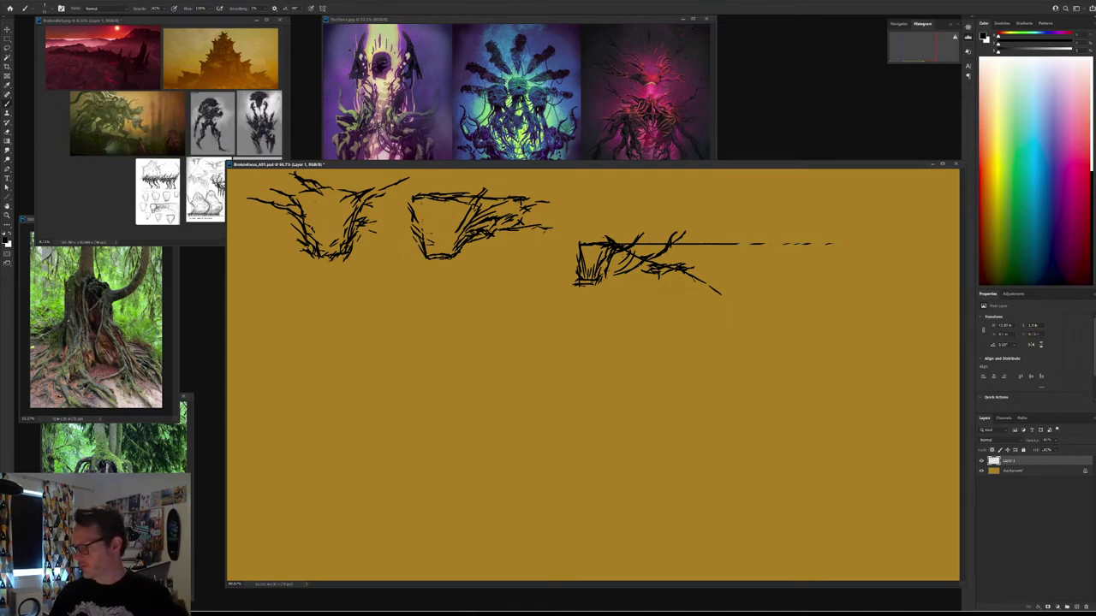
# Step: Undo the last change to the third face and try a brush from the smudge set with a test scribble on the empty canvas
pyautogui.scroll(-1, 592, 375)
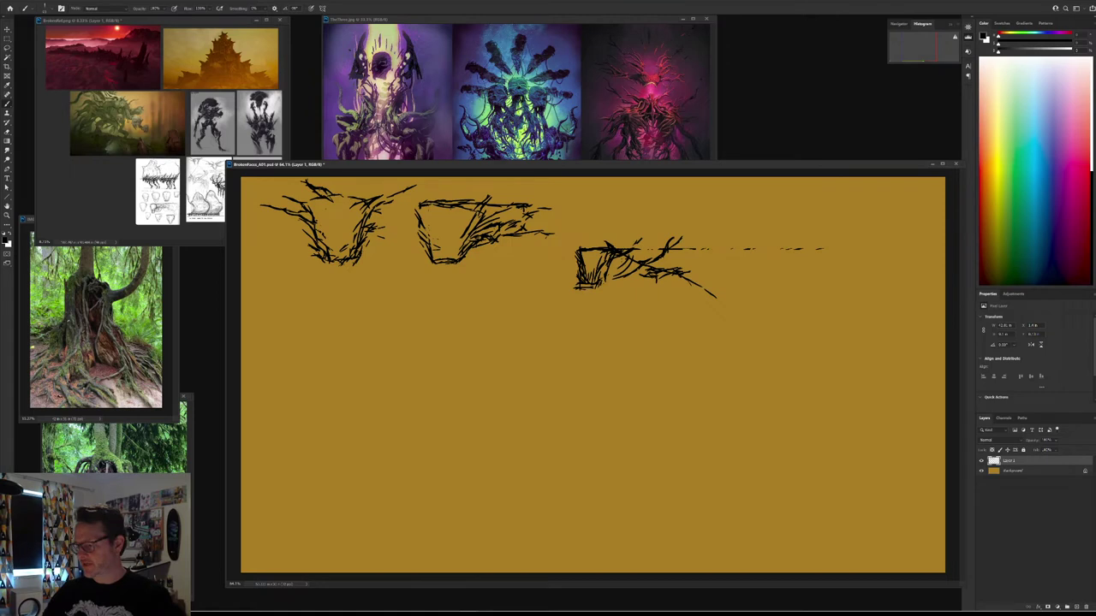
pyautogui.hotkey('ctrl', 'z')
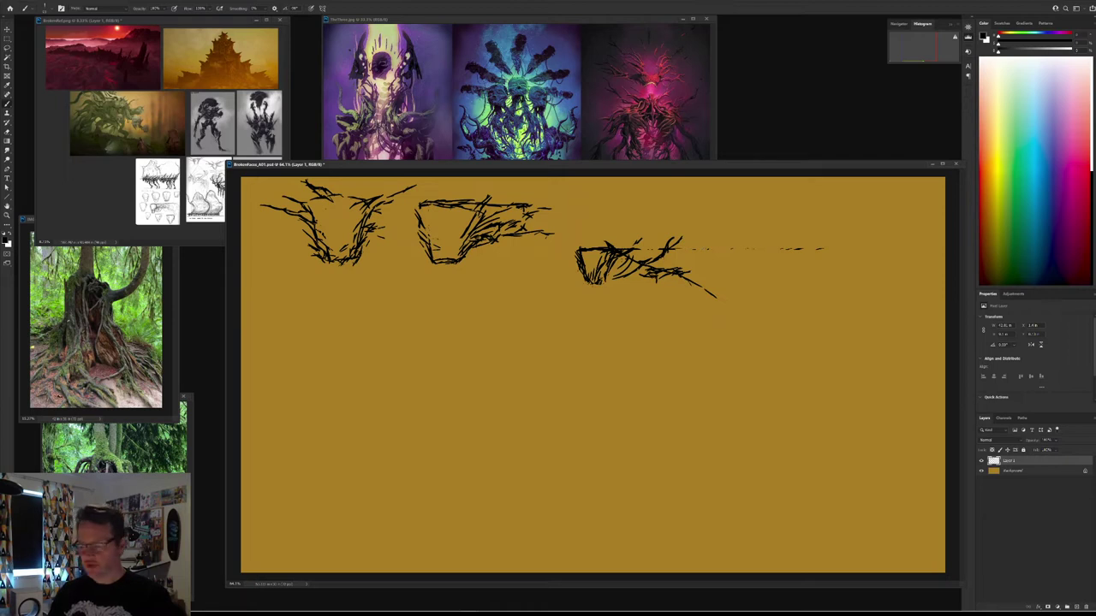
pyautogui.rightClick(734, 276)
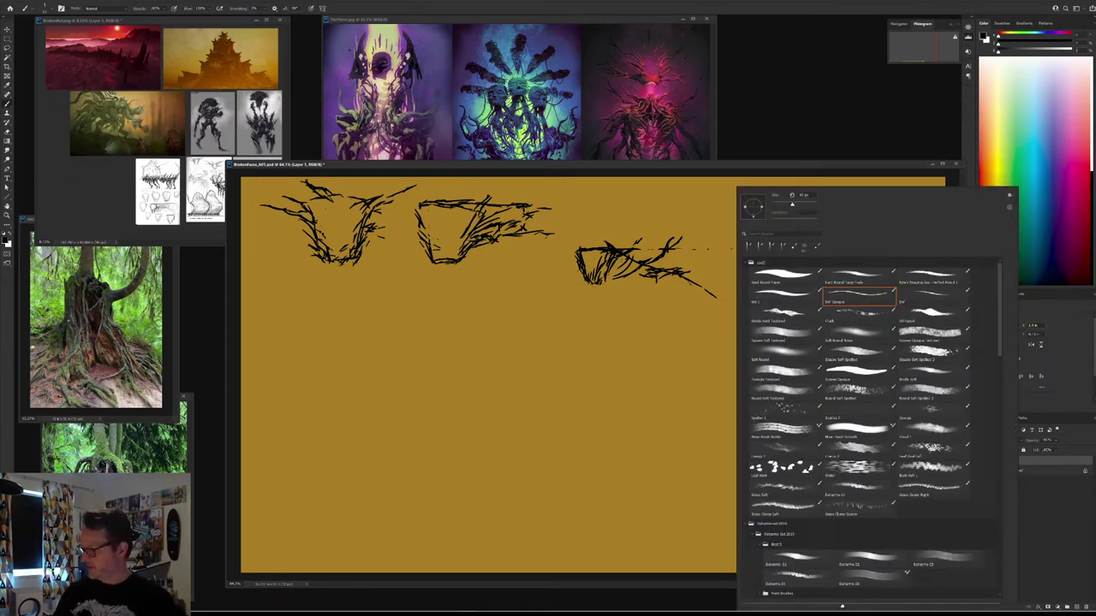
pyautogui.scroll(-3, 869, 428)
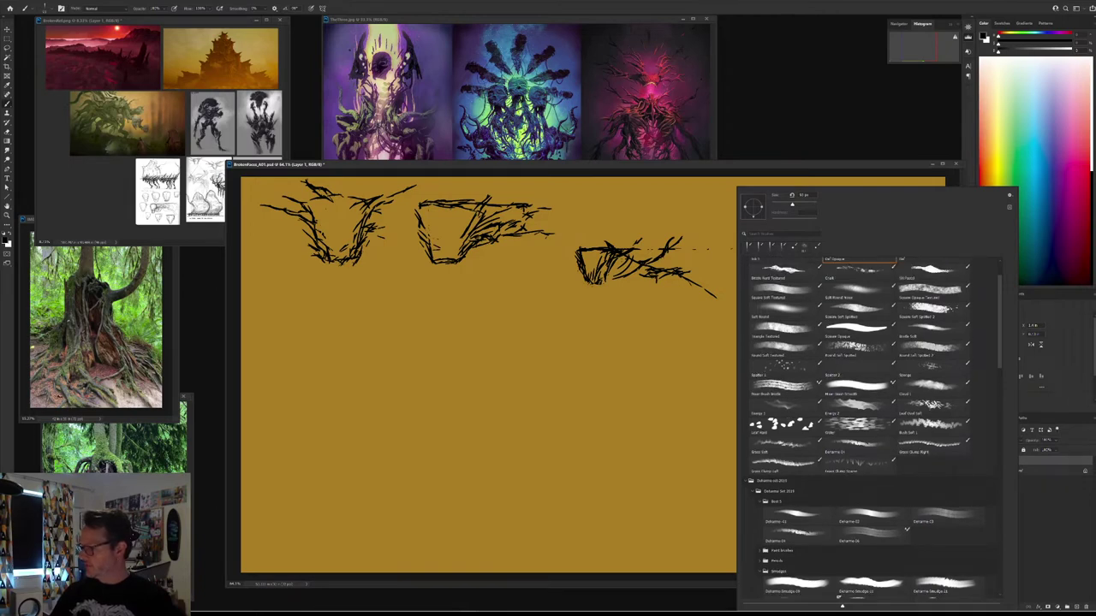
pyautogui.scroll(-5, 838, 413)
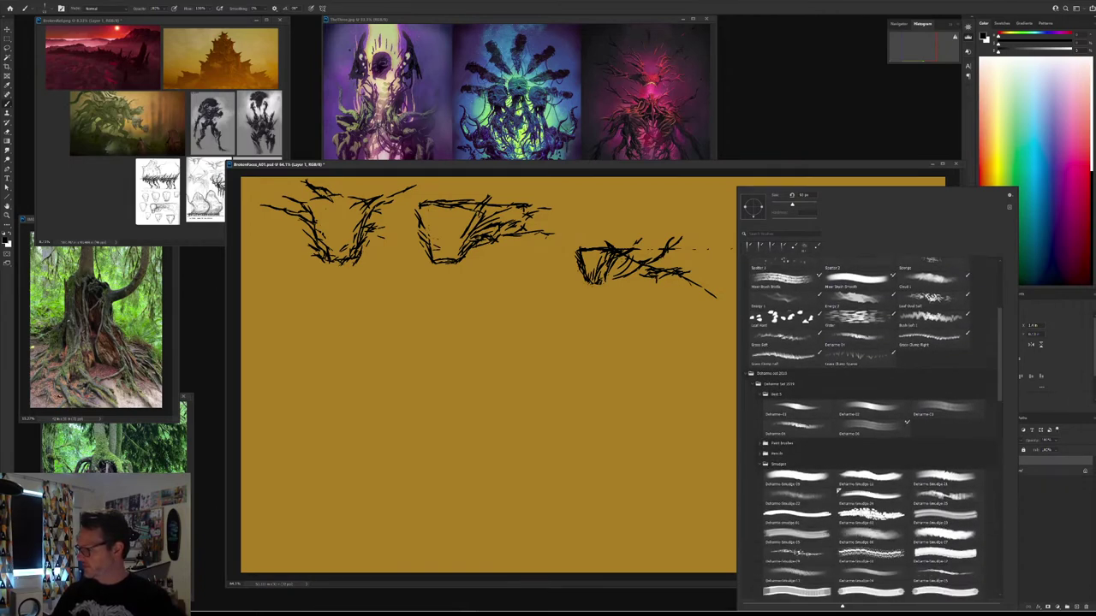
pyautogui.scroll(-3, 868, 428)
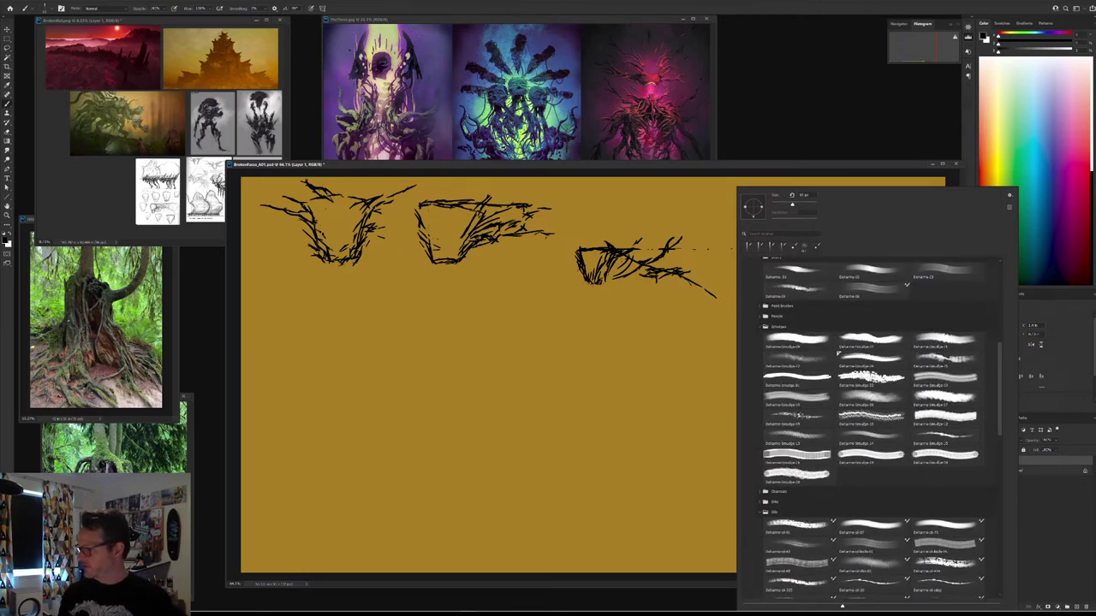
pyautogui.click(798, 379)
pyautogui.press('Return')
pyautogui.moveTo(685, 353)
pyautogui.mouseDown()
pyautogui.moveTo(711, 357)
pyautogui.moveTo(710, 389)
pyautogui.mouseUp()
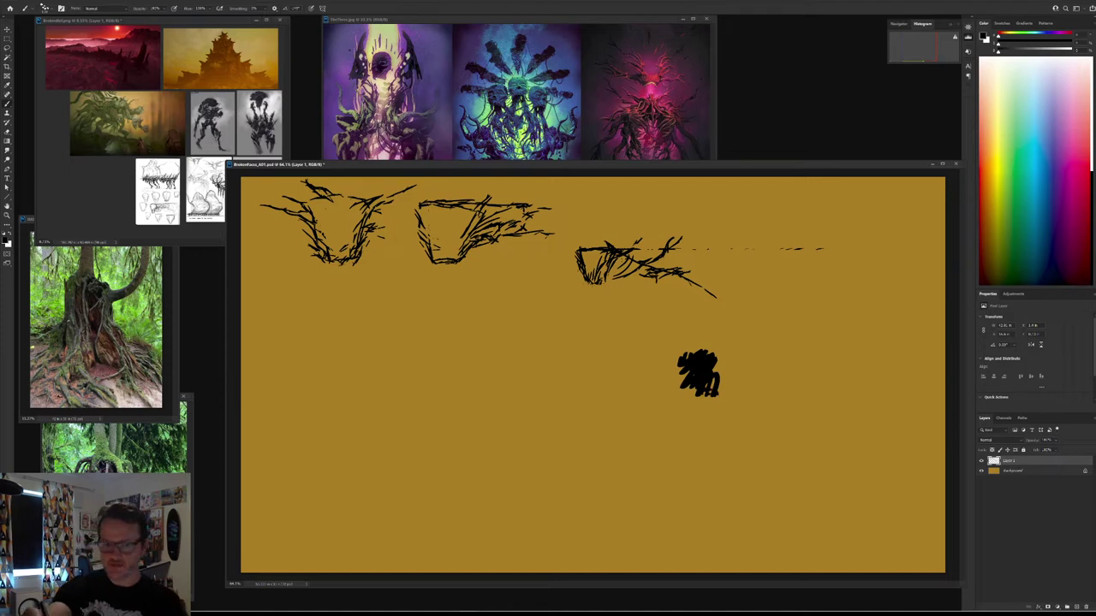
pyautogui.hotkey('ctrl', 'z')
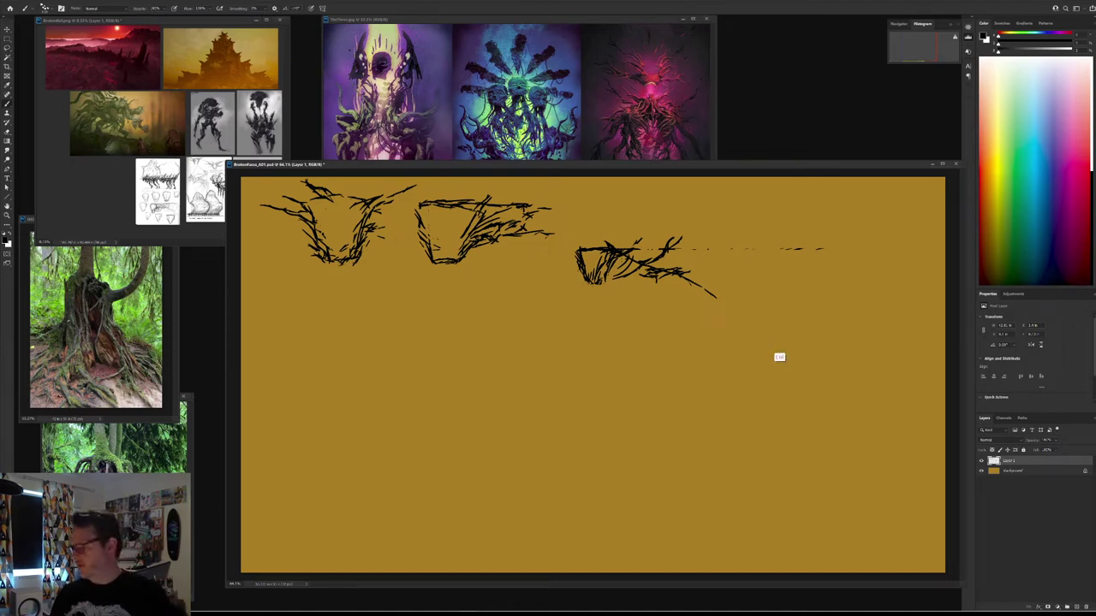
# Step: Try a textured brush from the oil set with a dab and a short stroke below the faces, and undo both
pyautogui.rightClick(780, 358)
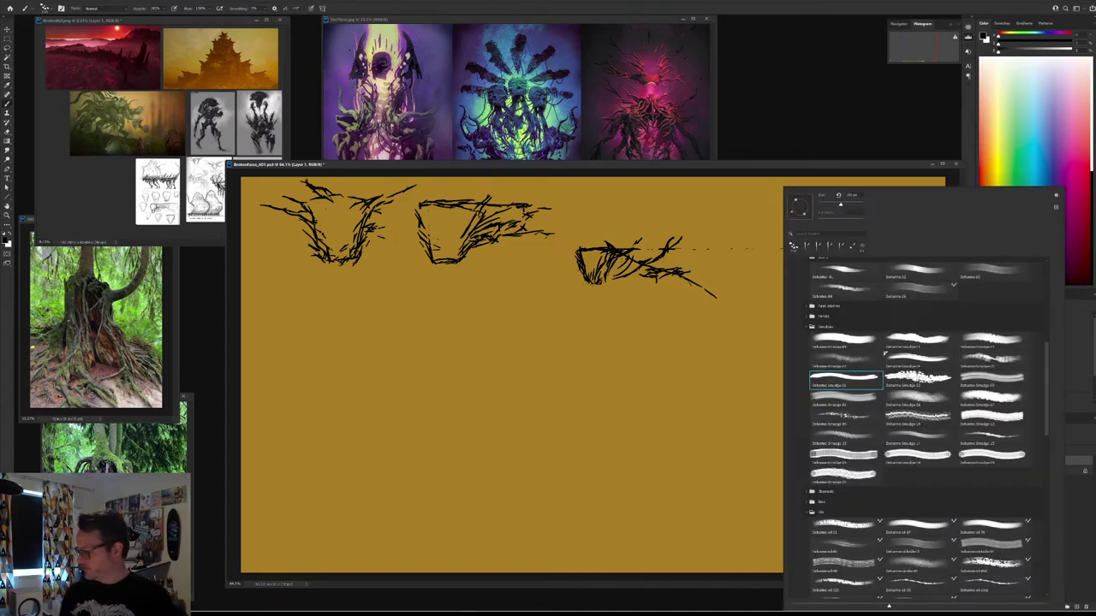
pyautogui.click(845, 527)
pyautogui.press('Return')
pyautogui.click(501, 369)
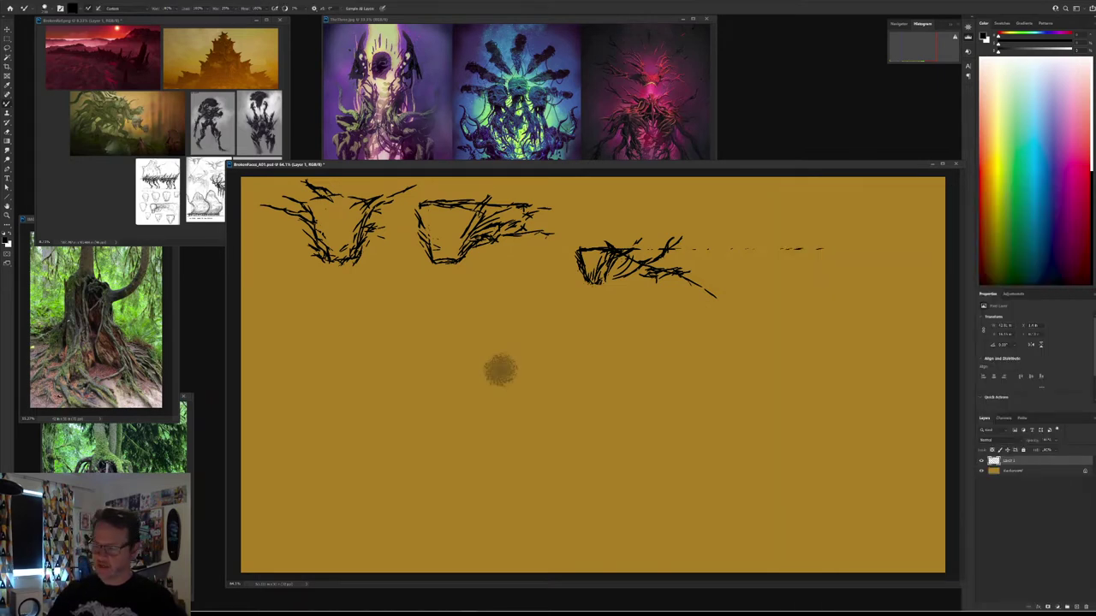
pyautogui.moveTo(501, 370)
pyautogui.mouseDown()
pyautogui.moveTo(526, 364)
pyautogui.moveTo(556, 376)
pyautogui.mouseUp()
pyautogui.hotkey('ctrl', 'z')
pyautogui.hotkey('ctrl', 'z')
# Step: Try the Mixer Brush Smooth preset with a test stroke below the third face and undo it
pyautogui.rightClick(662, 368)
pyautogui.scroll(8, 805, 428)
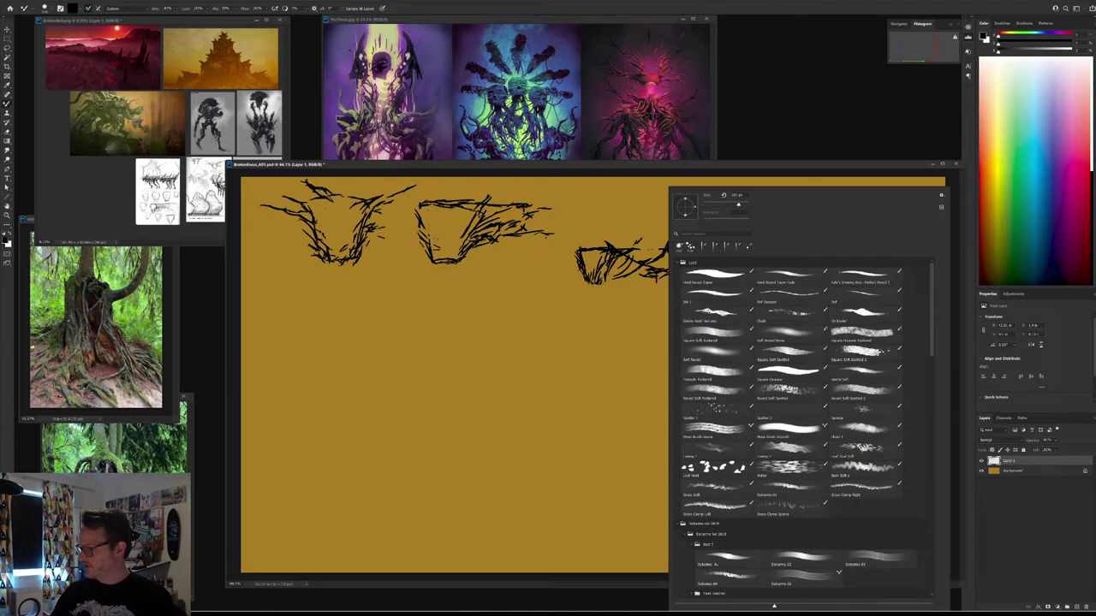
pyautogui.click(791, 412)
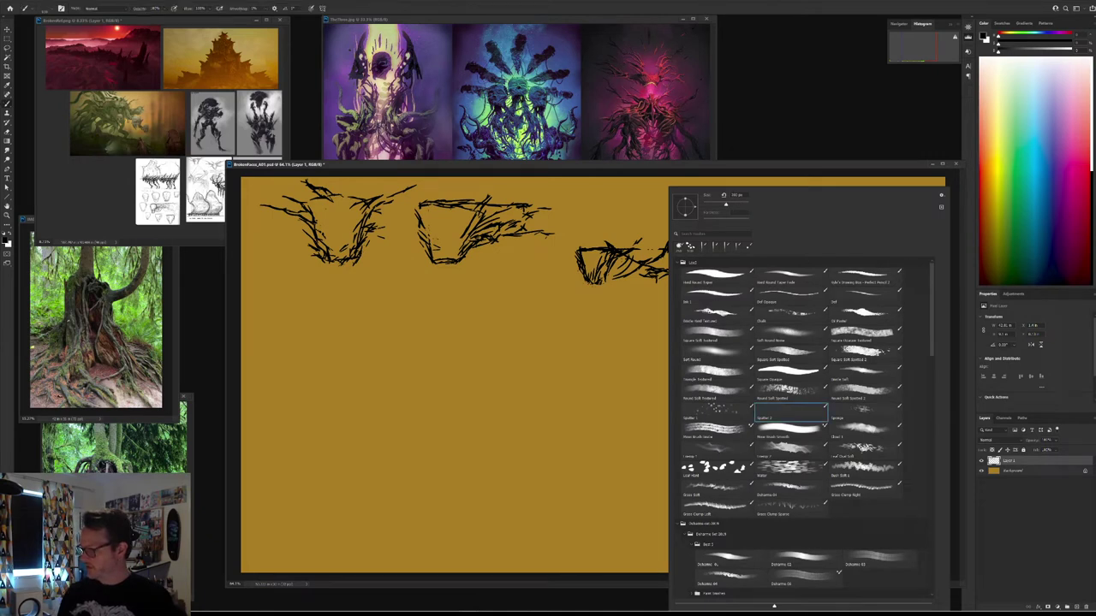
pyautogui.click(790, 431)
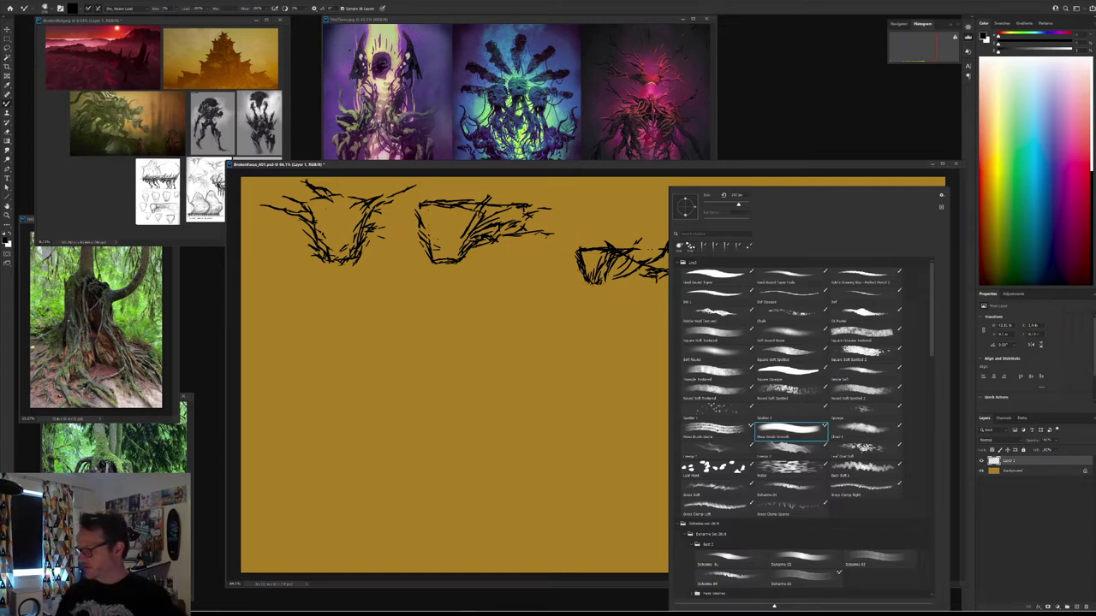
pyautogui.scroll(-2, 800, 386)
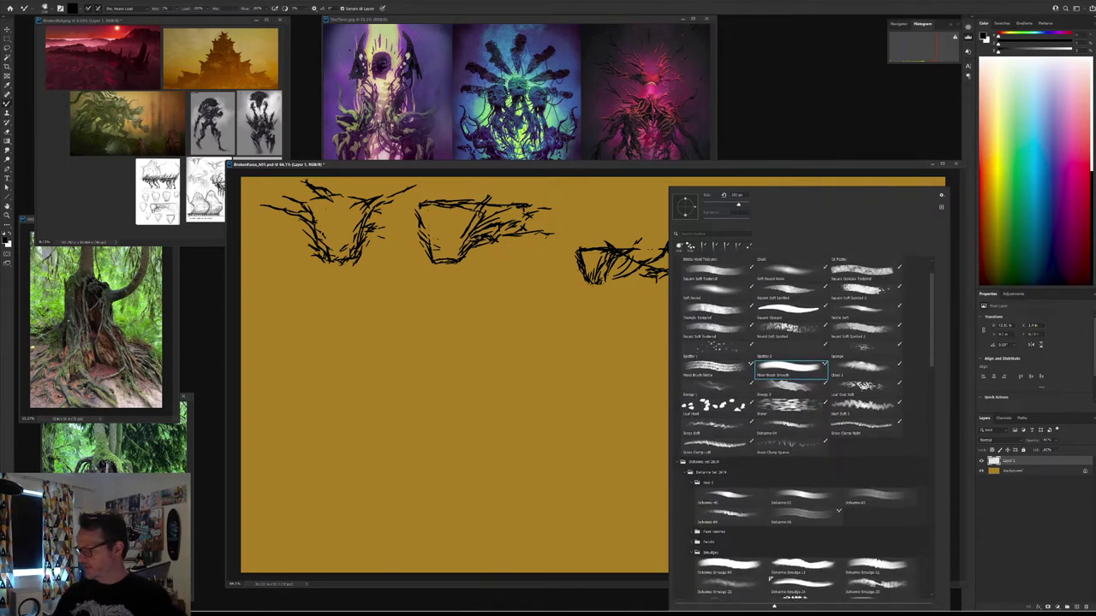
pyautogui.scroll(2, 800, 428)
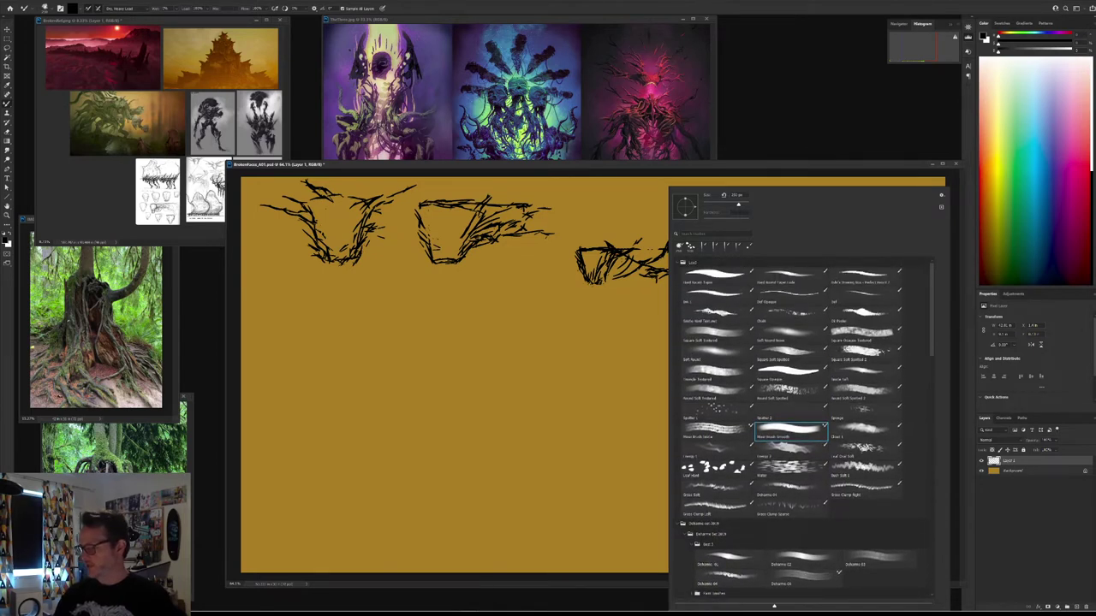
pyautogui.moveTo(616, 330); pyautogui.dragTo(655, 385)
pyautogui.hotkey('ctrl', 'z')
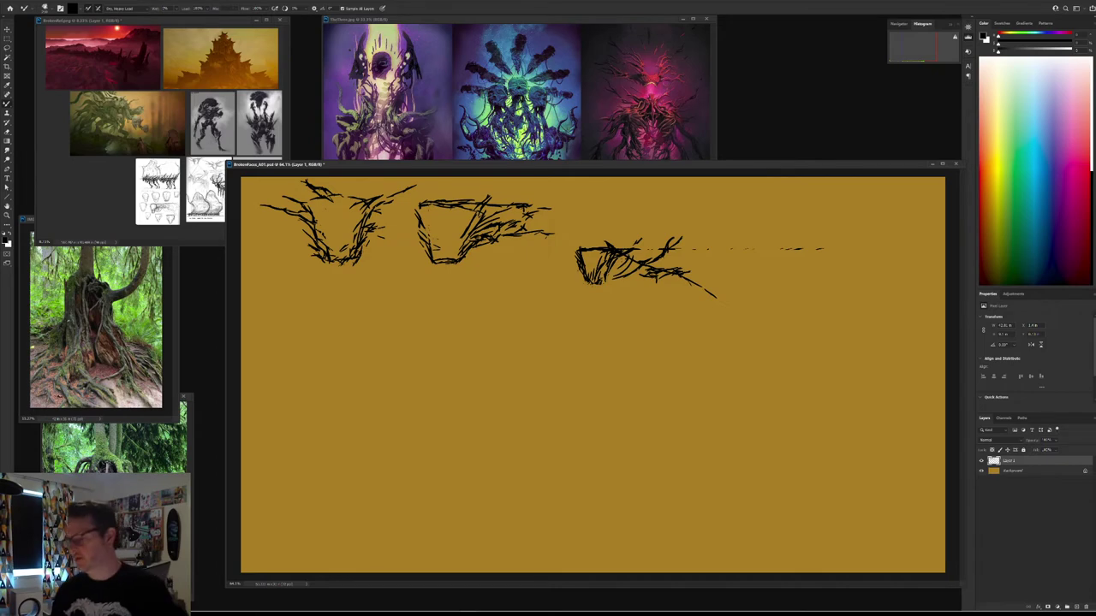
# Step: Return to the opaque ink brush, try a few root-like strokes below the third face, and undo them
pyautogui.rightClick(667, 334)
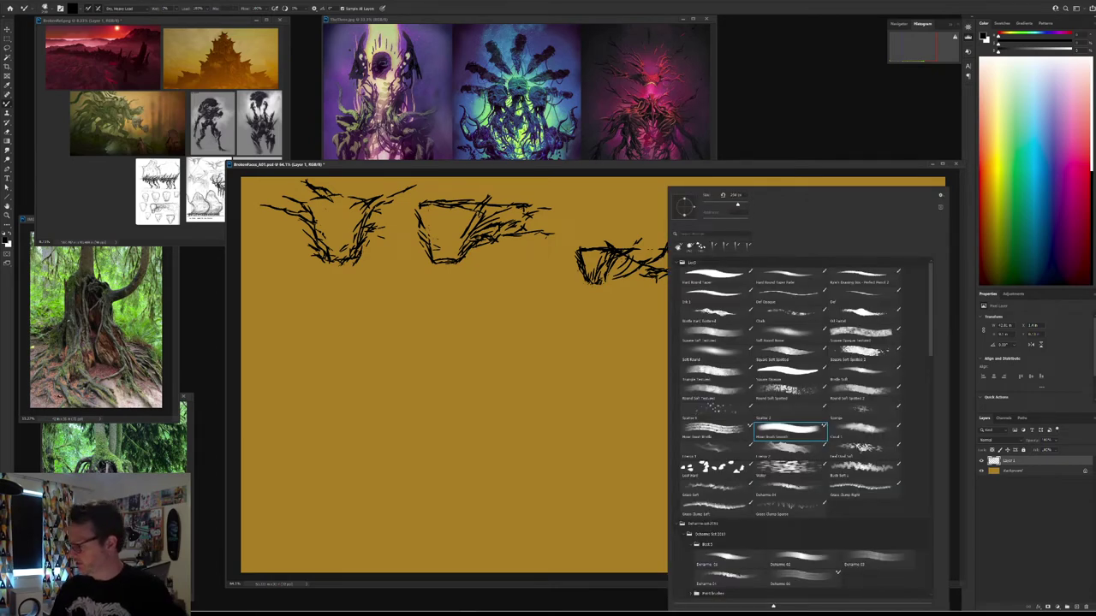
pyautogui.scroll(-5, 769, 424)
pyautogui.scroll(-8, 769, 424)
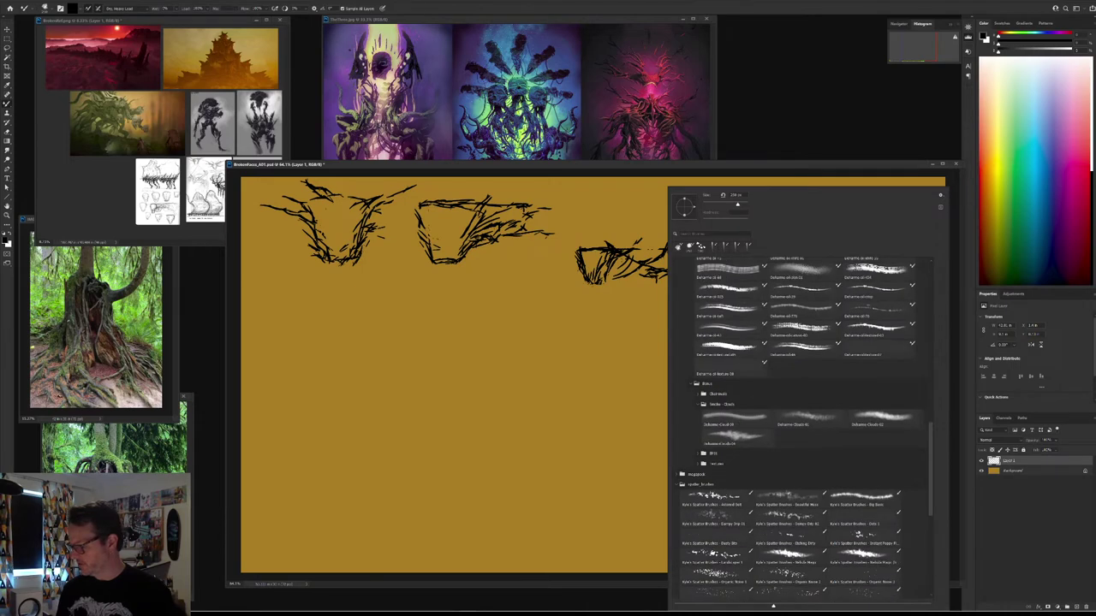
pyautogui.scroll(12, 838, 571)
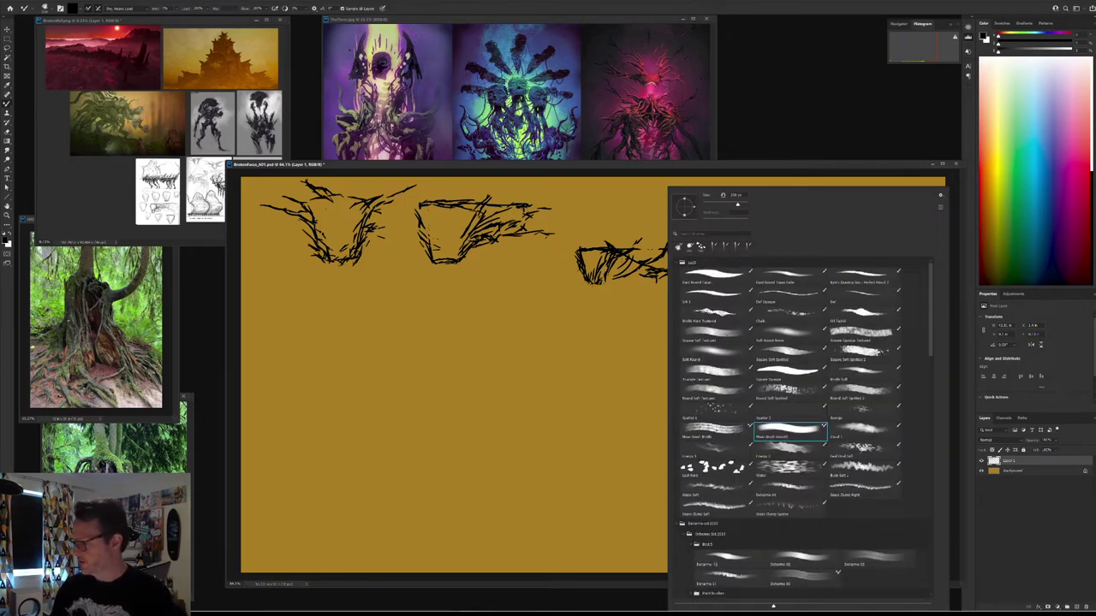
pyautogui.click(790, 296)
pyautogui.moveTo(609, 325); pyautogui.dragTo(640, 316)
pyautogui.moveTo(642, 317)
pyautogui.mouseDown()
pyautogui.moveTo(636, 336)
pyautogui.moveTo(666, 335)
pyautogui.mouseUp()
pyautogui.moveTo(665, 335); pyautogui.dragTo(655, 352)
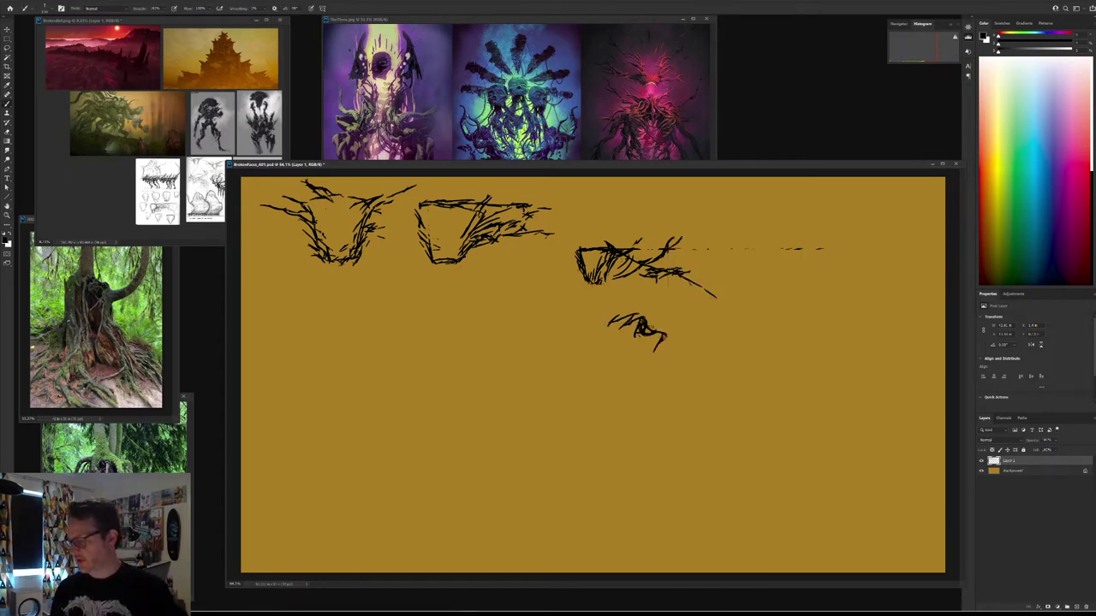
pyautogui.hotkey('ctrl', 'z')
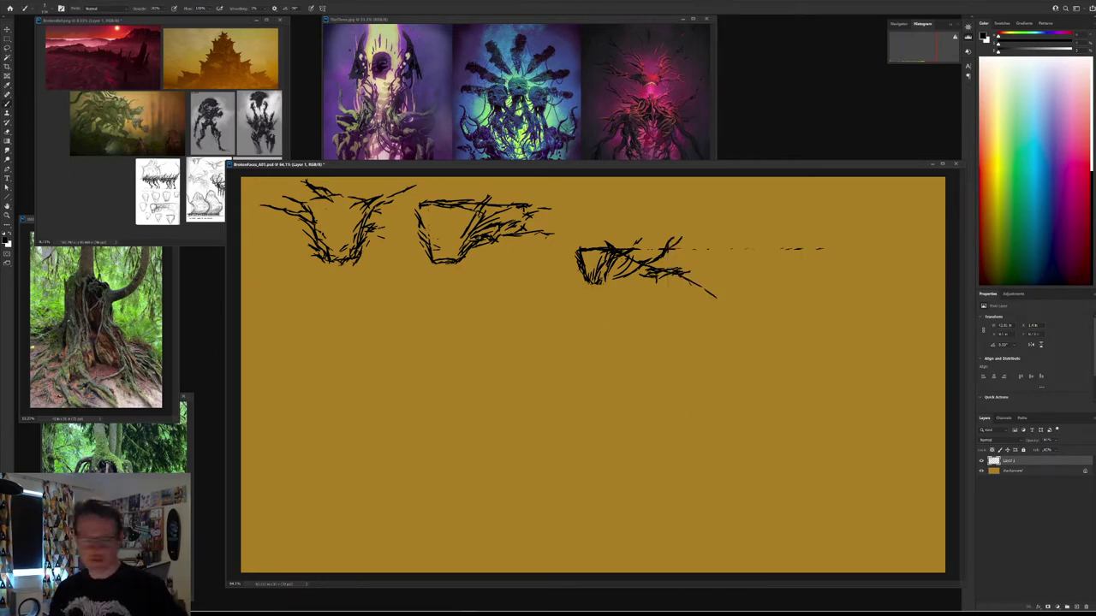
# Step: Lasso the third face together with its roots and dashed guide line, delete them, and clear the selection
pyautogui.press('l')
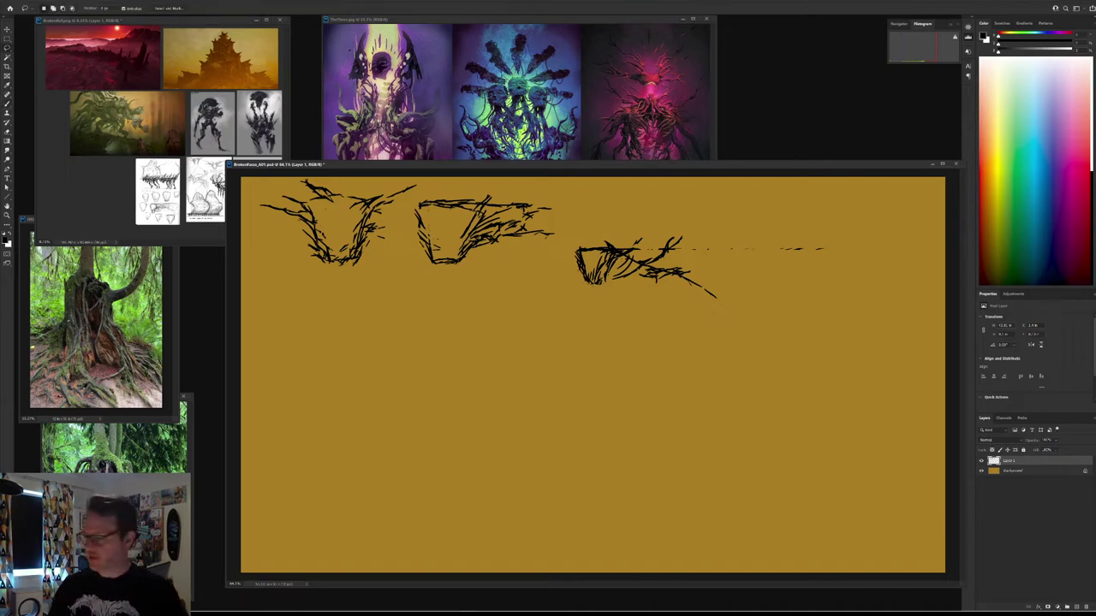
pyautogui.moveTo(582, 229)
pyautogui.mouseDown()
pyautogui.moveTo(529, 329)
pyautogui.moveTo(753, 199)
pyautogui.moveTo(582, 230)
pyautogui.mouseUp()
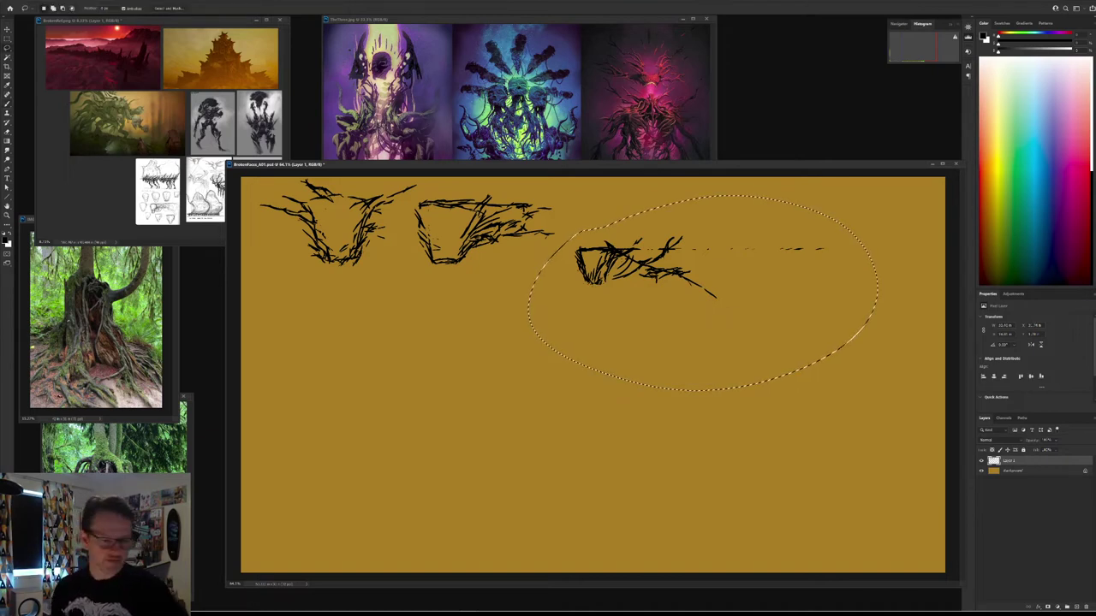
pyautogui.press('Delete')
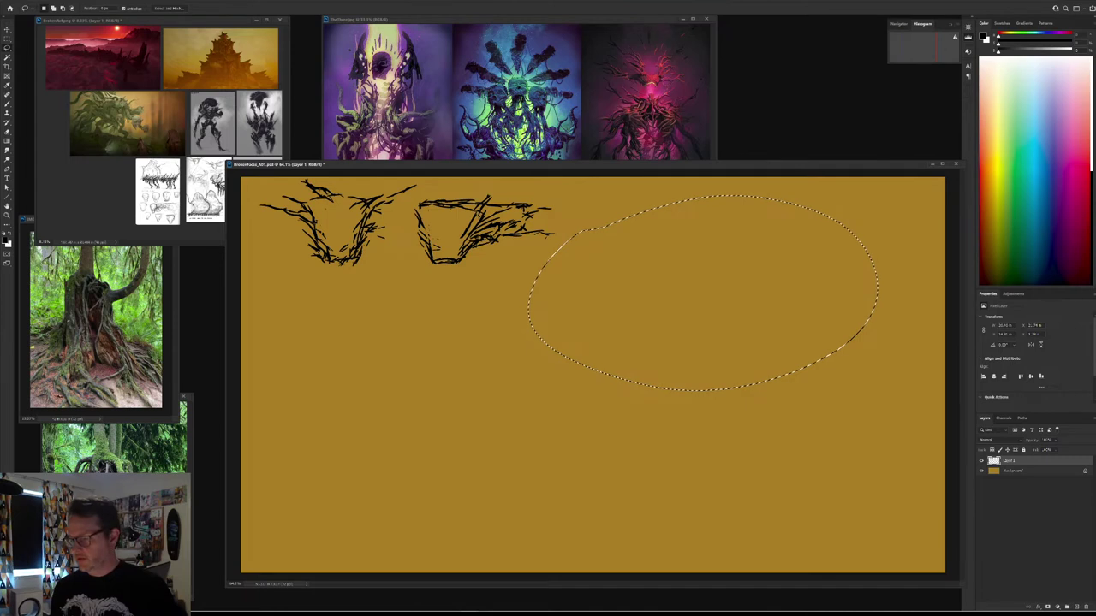
pyautogui.hotkey('ctrl', 'd')
# Step: Choose the Hard Round Taper Fade brush, test and undo one stroke, and adjust the brush size for fine sketching
pyautogui.press('b')
pyautogui.rightClick(629, 364)
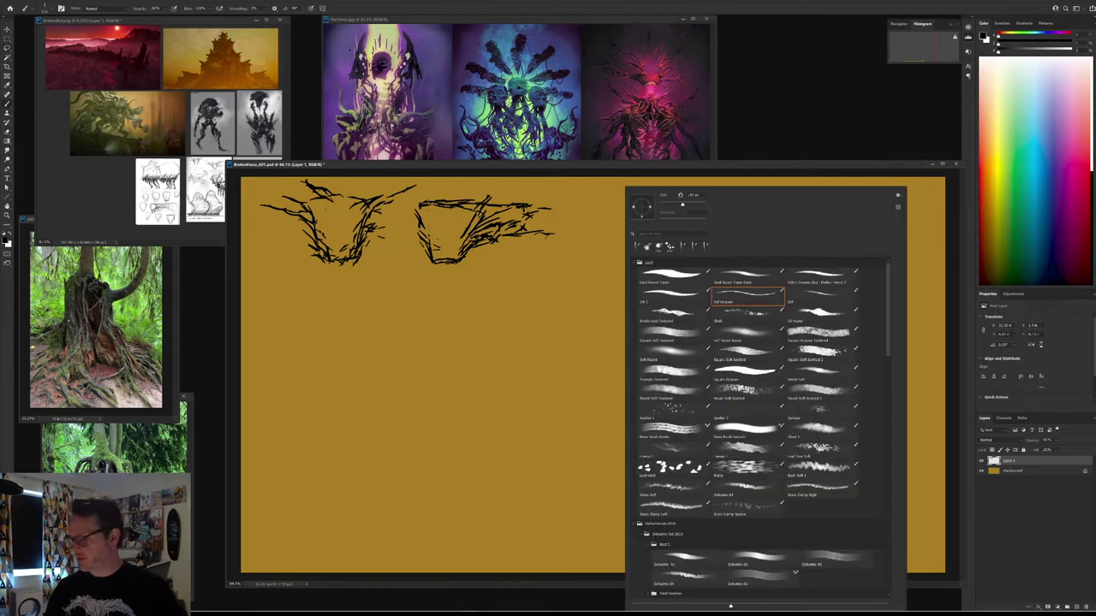
pyautogui.click(746, 277)
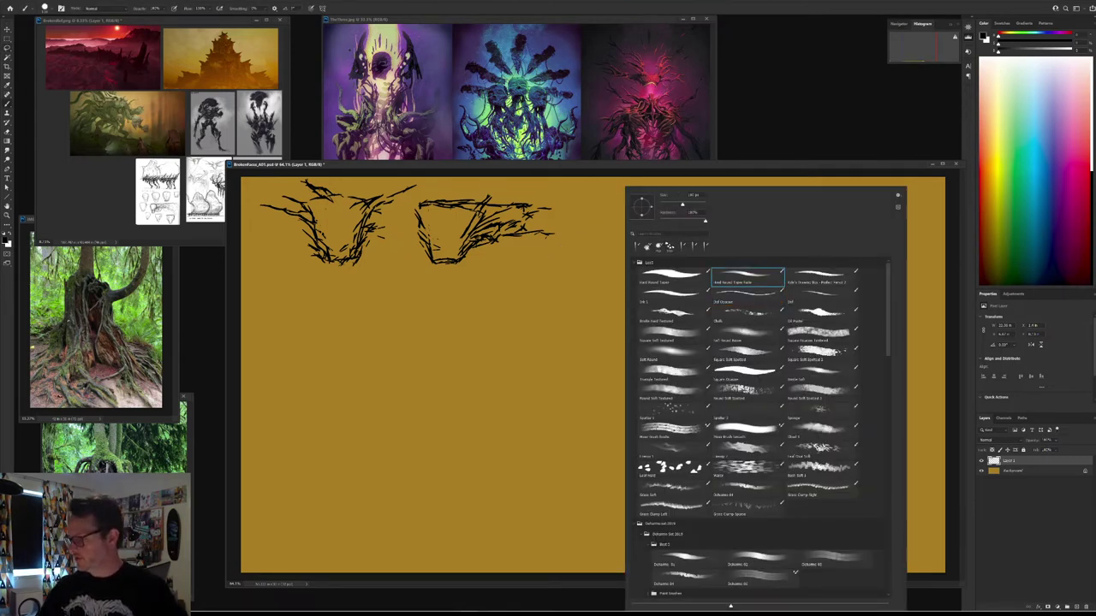
pyautogui.press('Return')
pyautogui.moveTo(621, 237)
pyautogui.mouseDown()
pyautogui.moveTo(654, 275)
pyautogui.moveTo(687, 278)
pyautogui.moveTo(684, 324)
pyautogui.moveTo(729, 332)
pyautogui.moveTo(717, 380)
pyautogui.mouseUp()
pyautogui.hotkey('ctrl', 'z')
pyautogui.keyDown('alt'); pyautogui.rightClick(634, 251); pyautogui.keyUp('alt')
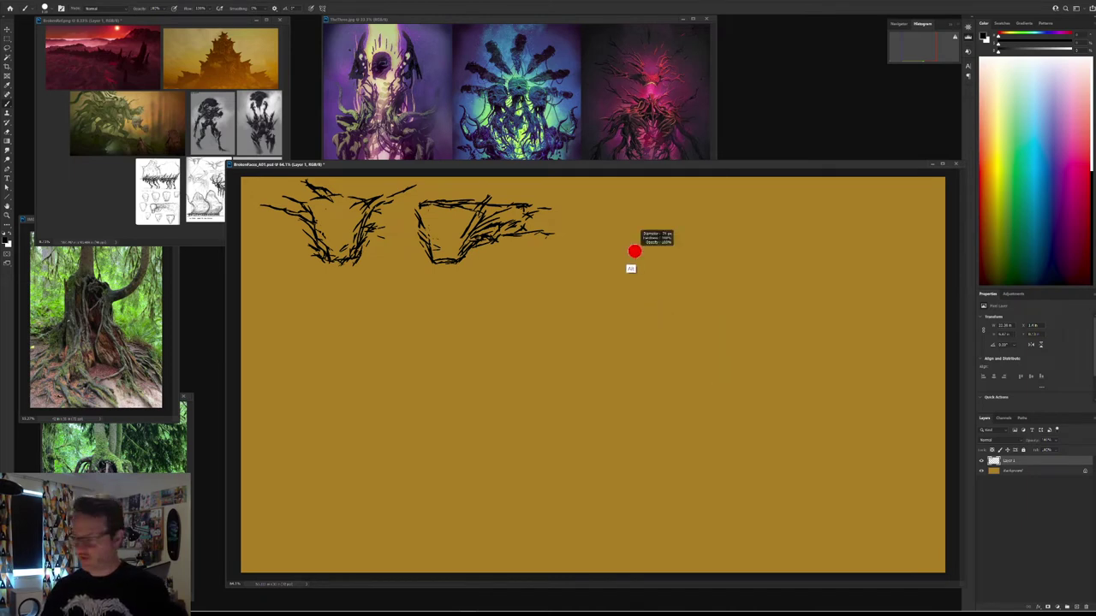
pyautogui.keyDown('alt'); pyautogui.rightClick(635, 254); pyautogui.keyUp('alt')
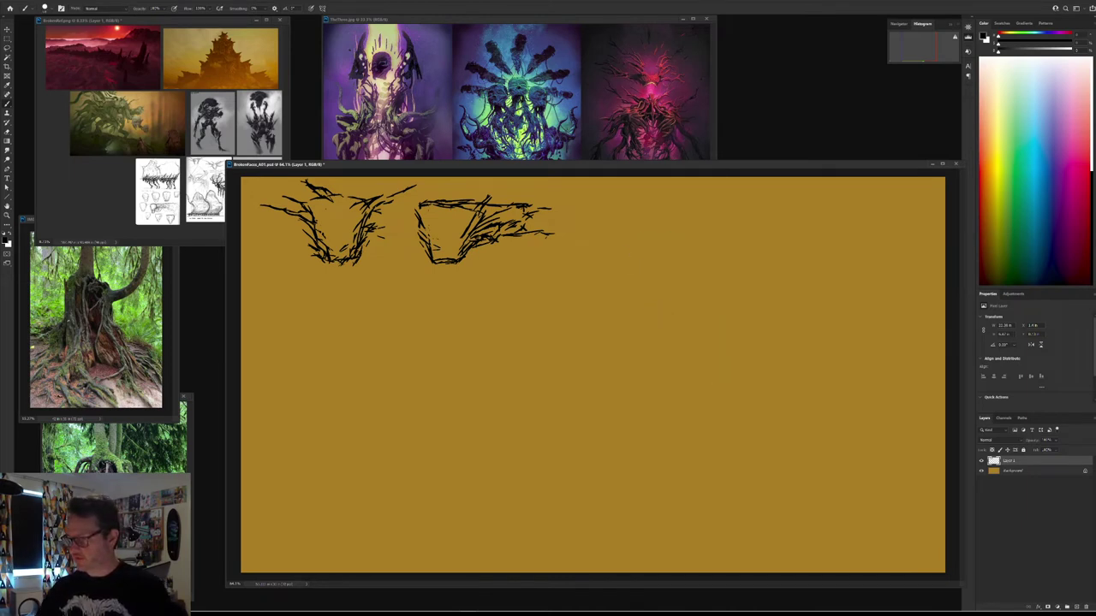
# Step: Sketch a new third face beside the second one, with flaring slanted sides and short tooth-like vertical strokes along its narrow base
pyautogui.moveTo(602, 227); pyautogui.dragTo(611, 248)
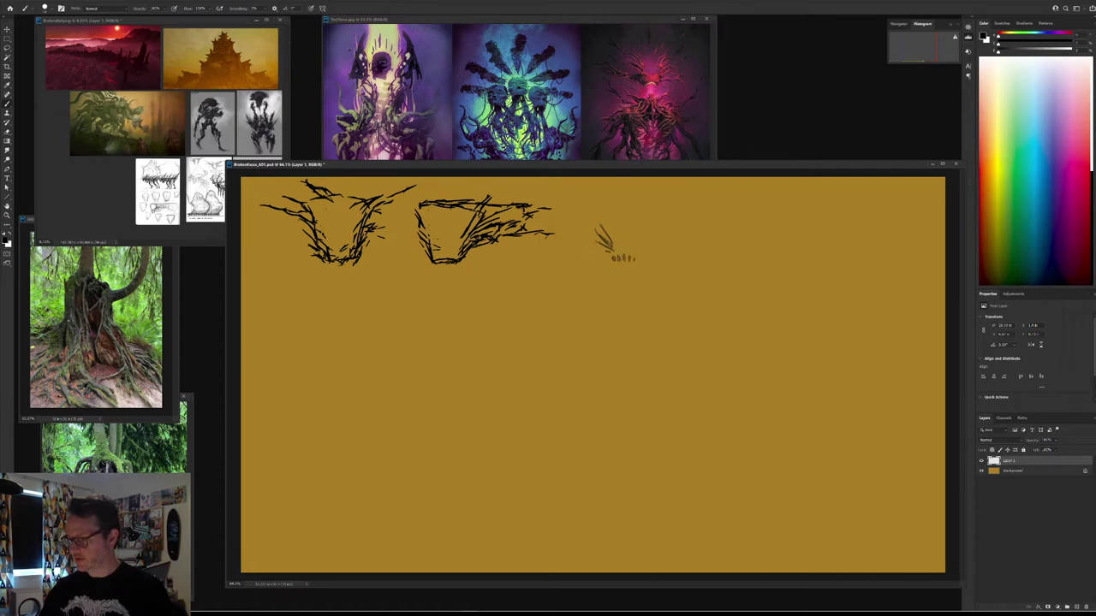
pyautogui.moveTo(639, 255)
pyautogui.mouseDown()
pyautogui.moveTo(657, 233)
pyautogui.moveTo(611, 257)
pyautogui.mouseUp()
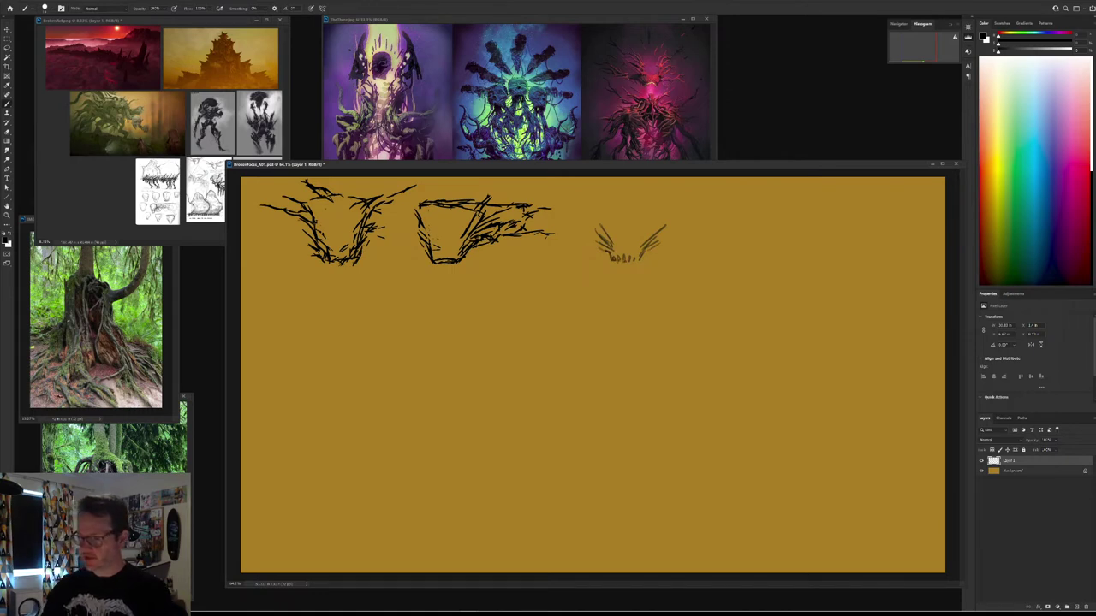
pyautogui.moveTo(577, 222)
pyautogui.mouseDown()
pyautogui.moveTo(598, 231)
pyautogui.moveTo(605, 217)
pyautogui.moveTo(630, 234)
pyautogui.mouseUp()
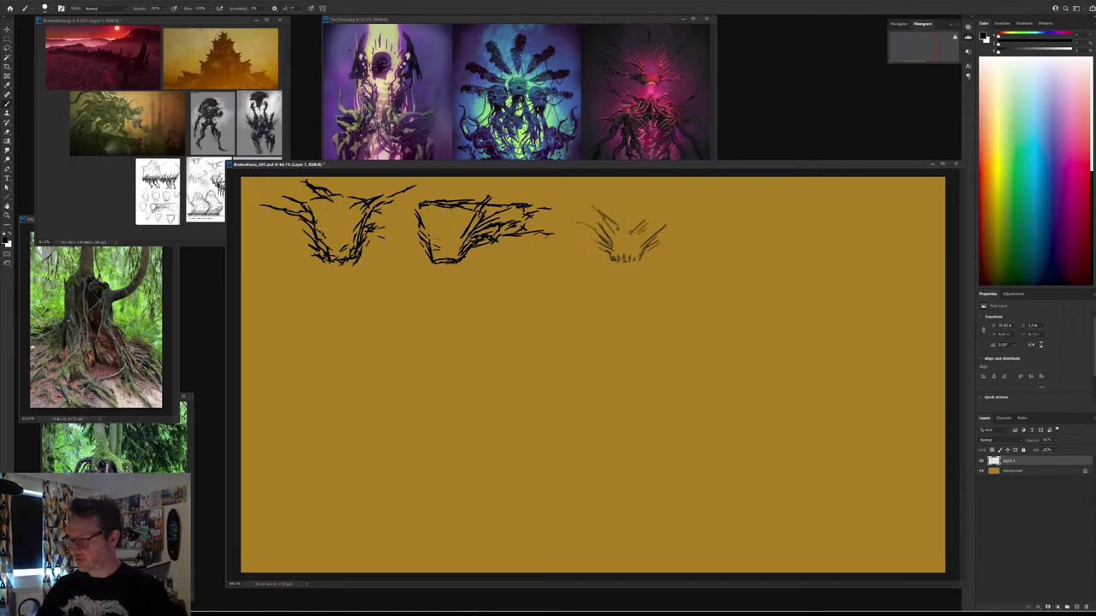
pyautogui.moveTo(657, 234)
pyautogui.mouseDown()
pyautogui.moveTo(699, 220)
pyautogui.moveTo(640, 250)
pyautogui.mouseUp()
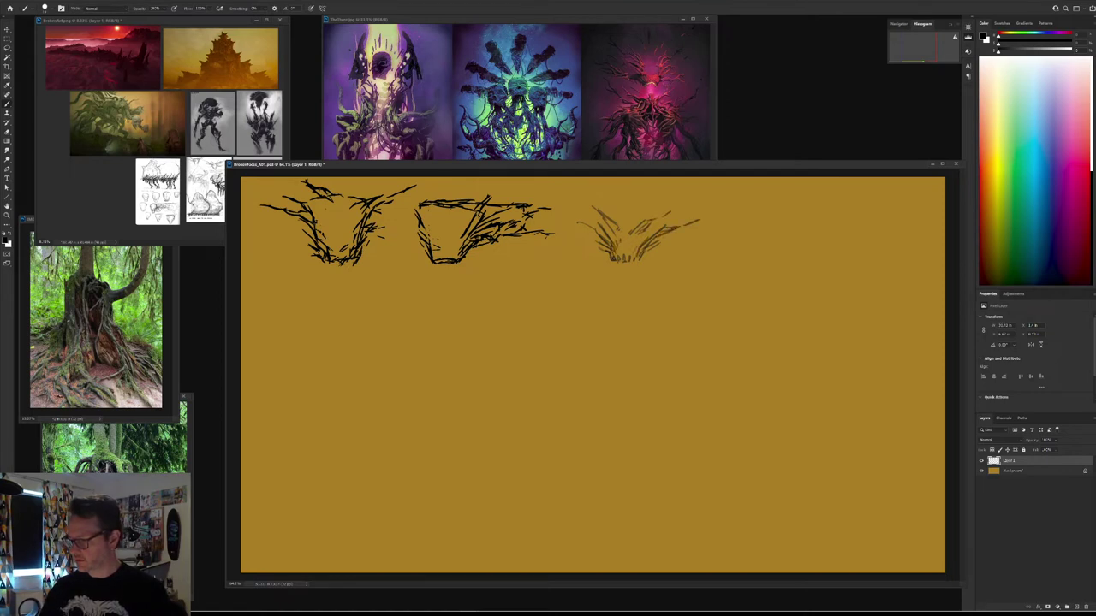
# Step: Join the sides of the new face with a light brow line and darken its right side with dense slanted hatching
pyautogui.moveTo(621, 223); pyautogui.dragTo(638, 219)
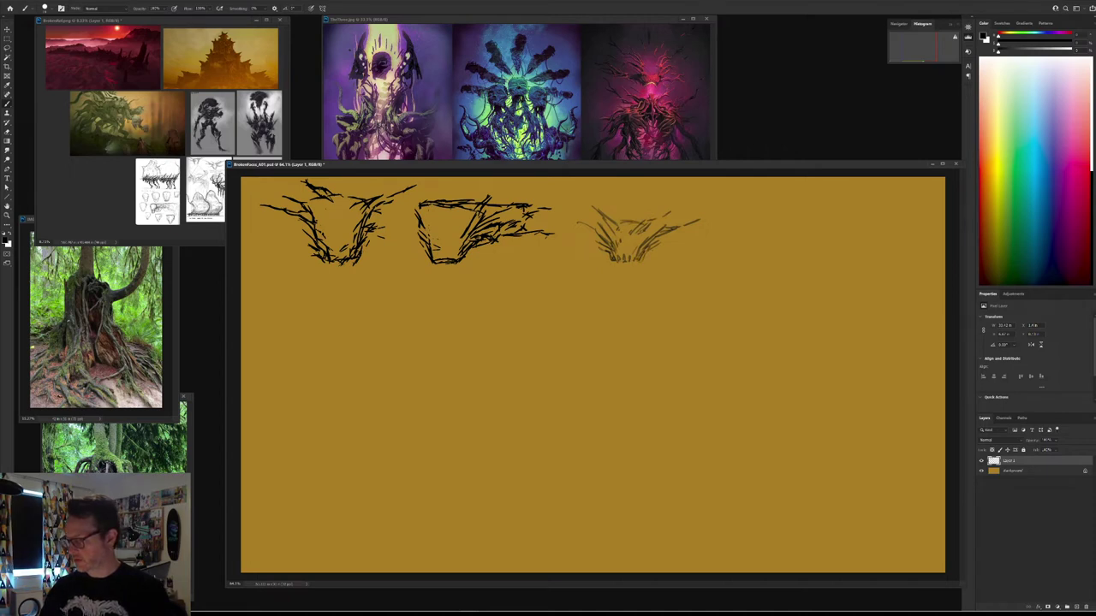
pyautogui.moveTo(659, 225); pyautogui.dragTo(644, 250)
pyautogui.moveTo(655, 238); pyautogui.dragTo(651, 248)
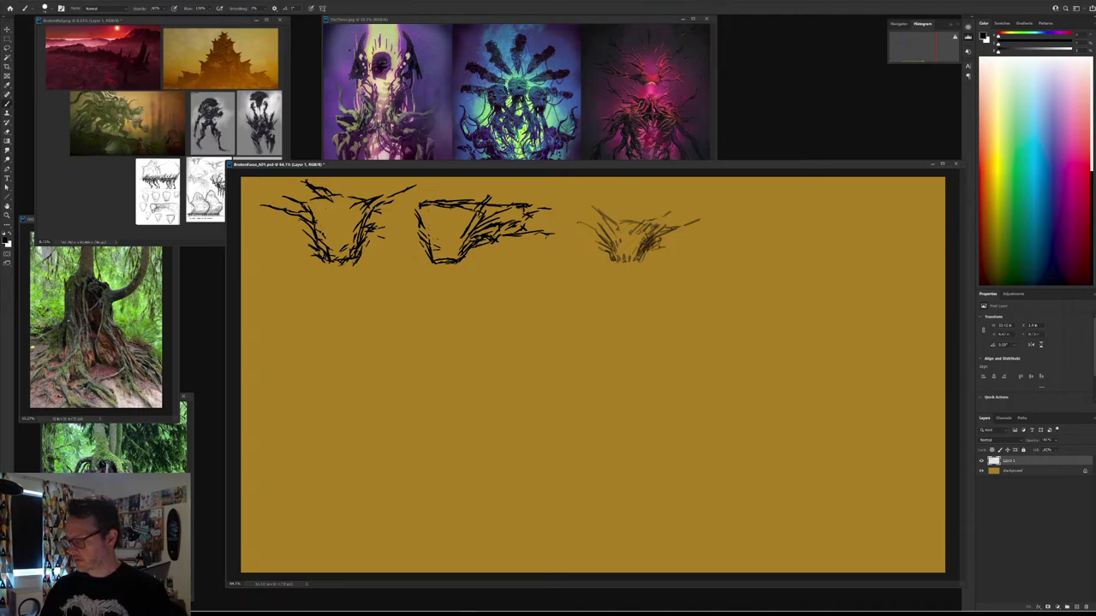
# Step: Draw long branching horns sweeping up and outward from both sides of the new face and strengthen its curved brow line
pyautogui.moveTo(694, 226); pyautogui.dragTo(704, 220)
pyautogui.moveTo(572, 213); pyautogui.dragTo(608, 248)
pyautogui.moveTo(594, 208)
pyautogui.mouseDown()
pyautogui.moveTo(604, 224)
pyautogui.moveTo(639, 221)
pyautogui.mouseUp()
pyautogui.moveTo(637, 225); pyautogui.dragTo(689, 197)
pyautogui.moveTo(582, 207); pyautogui.dragTo(599, 210)
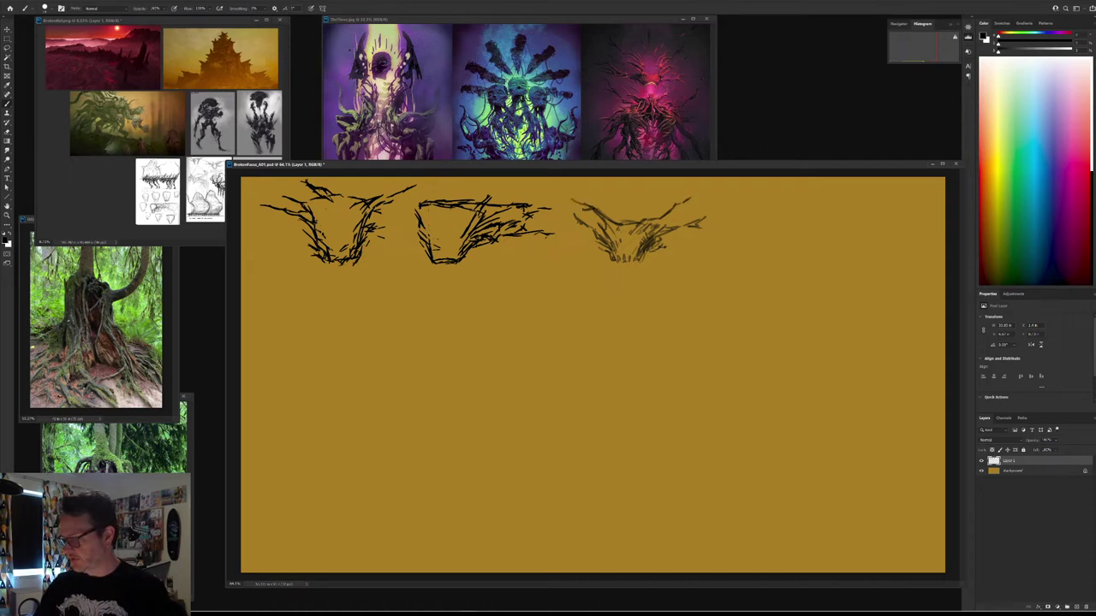
# Step: Darken the slanted sides of the second face and add short vertical strokes inside its muzzle
pyautogui.moveTo(425, 224)
pyautogui.mouseDown()
pyautogui.moveTo(437, 260)
pyautogui.moveTo(456, 257)
pyautogui.mouseUp()
pyautogui.moveTo(461, 247); pyautogui.dragTo(456, 260)
pyautogui.moveTo(478, 220)
pyautogui.mouseDown()
pyautogui.moveTo(459, 246)
pyautogui.moveTo(461, 234)
pyautogui.moveTo(477, 236)
pyautogui.mouseUp()
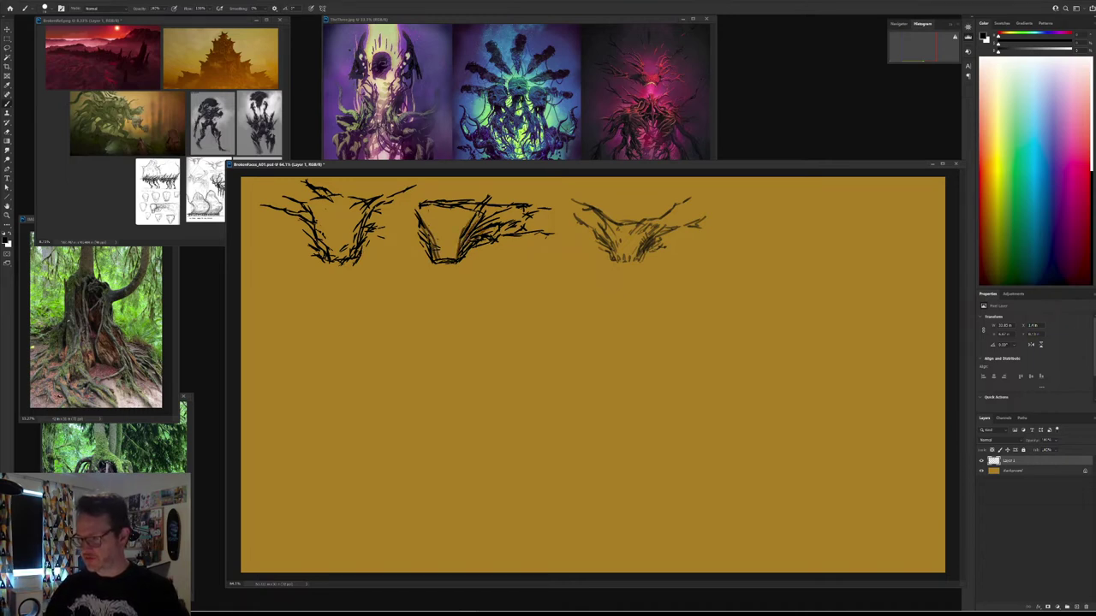
pyautogui.moveTo(445, 237); pyautogui.dragTo(450, 252)
pyautogui.moveTo(464, 212); pyautogui.dragTo(454, 240)
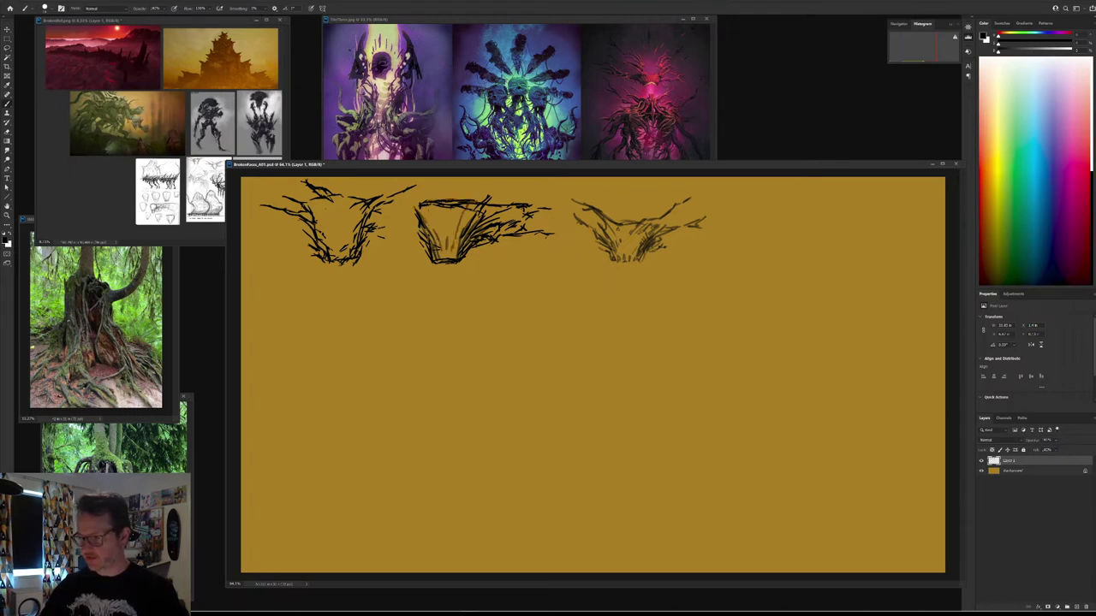
pyautogui.moveTo(426, 207)
pyautogui.mouseDown()
pyautogui.moveTo(438, 219)
pyautogui.moveTo(410, 229)
pyautogui.mouseUp()
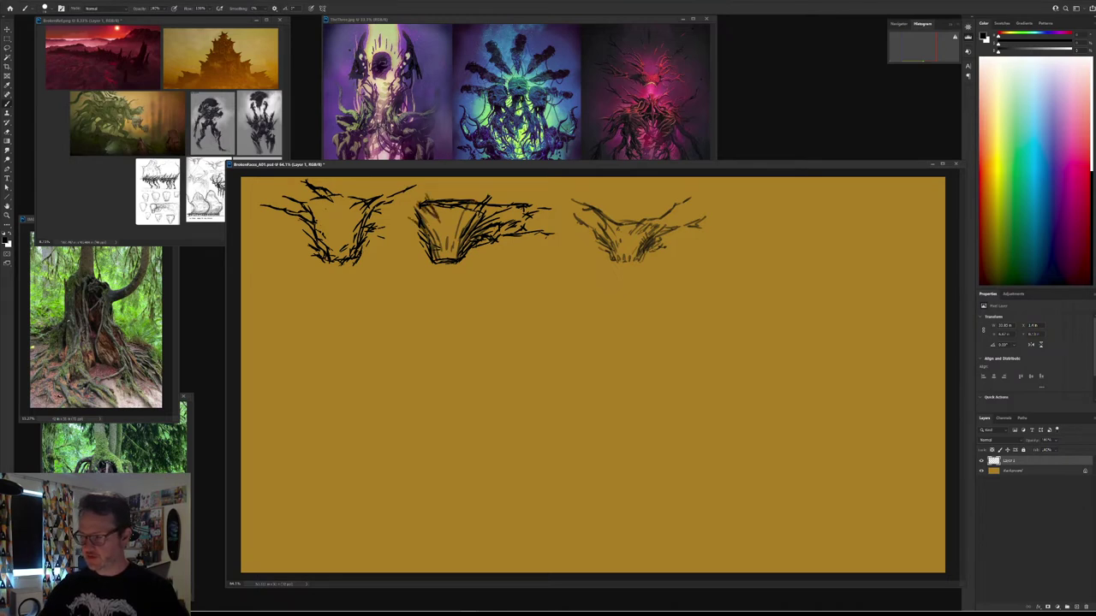
# Step: Extend the upper right corner of the second face with spiky strokes and hatch between its right-hand branches
pyautogui.moveTo(487, 205); pyautogui.dragTo(479, 217)
pyautogui.moveTo(499, 193); pyautogui.dragTo(486, 205)
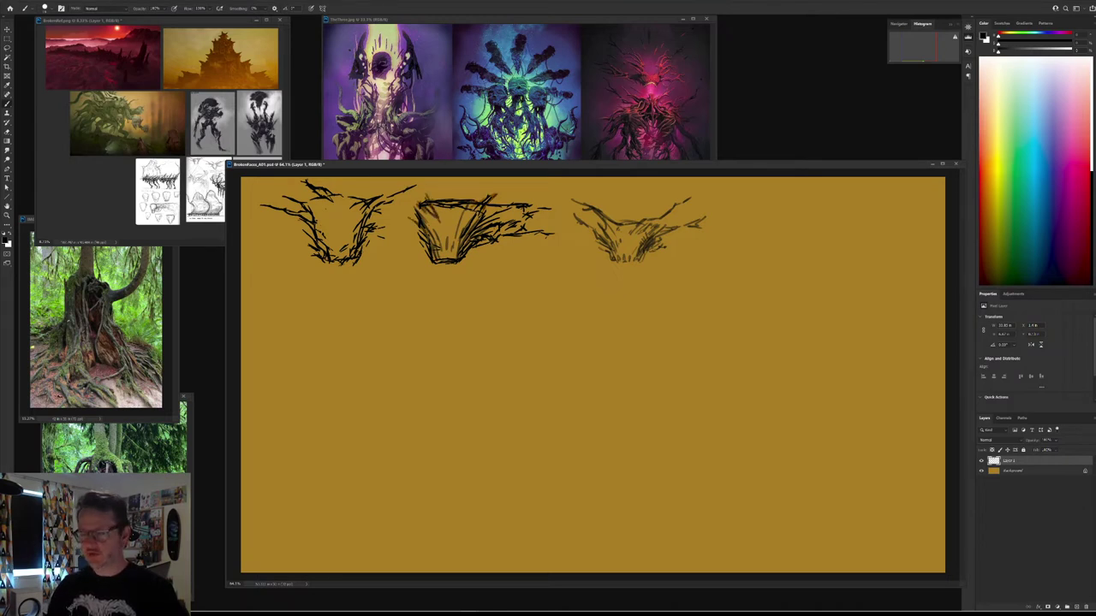
pyautogui.moveTo(493, 189); pyautogui.dragTo(472, 199)
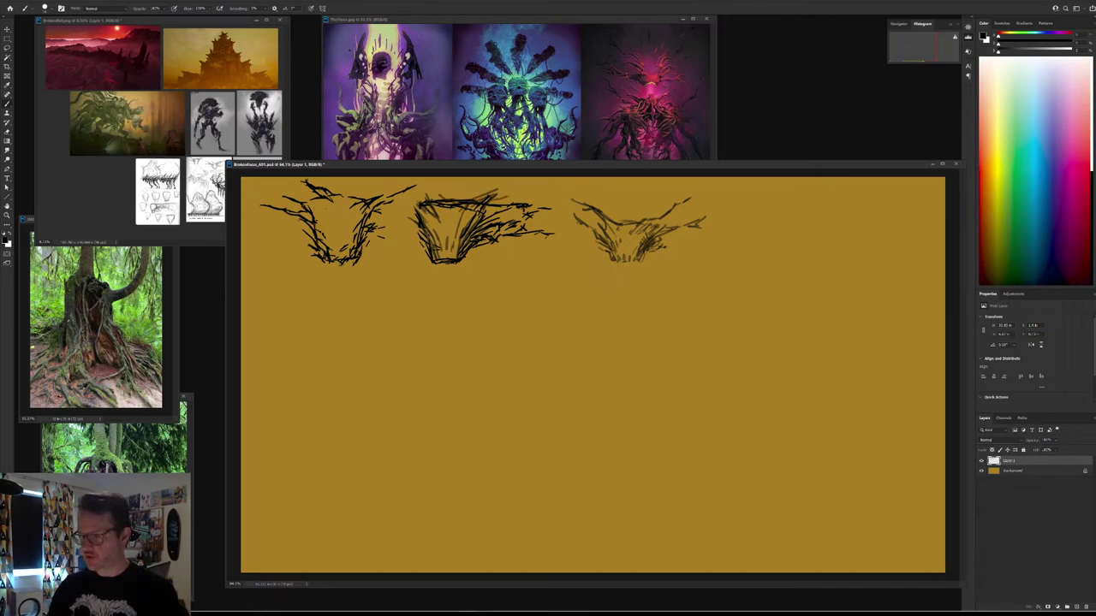
pyautogui.moveTo(487, 208)
pyautogui.mouseDown()
pyautogui.moveTo(487, 235)
pyautogui.moveTo(487, 211)
pyautogui.mouseUp()
pyautogui.moveTo(501, 207)
pyautogui.mouseDown()
pyautogui.moveTo(484, 219)
pyautogui.moveTo(517, 221)
pyautogui.moveTo(493, 237)
pyautogui.mouseUp()
pyautogui.moveTo(529, 226)
pyautogui.mouseDown()
pyautogui.moveTo(515, 235)
pyautogui.moveTo(504, 210)
pyautogui.mouseUp()
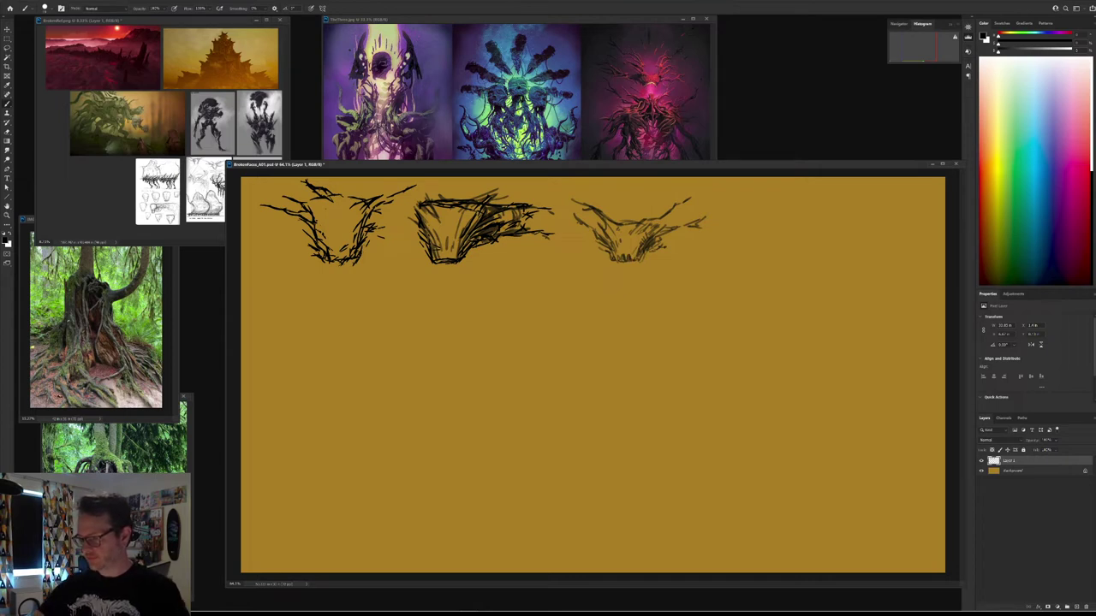
# Step: Draw dense long strokes sweeping outward and down from the right side of the second face
pyautogui.moveTo(495, 249)
pyautogui.mouseDown()
pyautogui.moveTo(517, 236)
pyautogui.moveTo(524, 262)
pyautogui.moveTo(538, 253)
pyautogui.mouseUp()
pyautogui.moveTo(505, 216)
pyautogui.mouseDown()
pyautogui.moveTo(542, 212)
pyautogui.moveTo(546, 234)
pyautogui.moveTo(557, 215)
pyautogui.mouseUp()
pyautogui.moveTo(515, 245); pyautogui.dragTo(528, 236)
pyautogui.moveTo(526, 262); pyautogui.dragTo(555, 241)
pyautogui.moveTo(526, 250); pyautogui.dragTo(558, 234)
pyautogui.moveTo(522, 239); pyautogui.dragTo(545, 229)
pyautogui.moveTo(522, 266)
pyautogui.mouseDown()
pyautogui.moveTo(542, 251)
pyautogui.moveTo(539, 217)
pyautogui.mouseUp()
pyautogui.moveTo(522, 231)
pyautogui.mouseDown()
pyautogui.moveTo(554, 219)
pyautogui.moveTo(513, 212)
pyautogui.mouseUp()
pyautogui.moveTo(517, 232)
pyautogui.mouseDown()
pyautogui.moveTo(544, 222)
pyautogui.moveTo(577, 231)
pyautogui.mouseUp()
pyautogui.moveTo(469, 250)
pyautogui.mouseDown()
pyautogui.moveTo(486, 241)
pyautogui.moveTo(519, 265)
pyautogui.moveTo(481, 252)
pyautogui.moveTo(527, 273)
pyautogui.mouseUp()
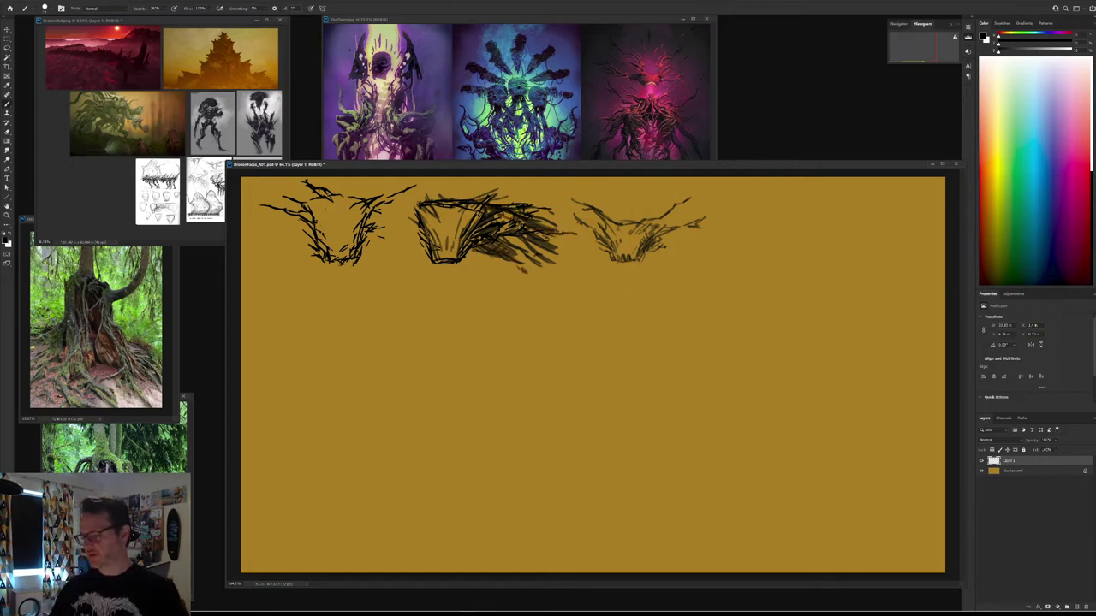
# Step: Choose the Square Soft Textured brush, sample a tan tone and paint over the upper right edge of the second face
pyautogui.rightClick(642, 186)
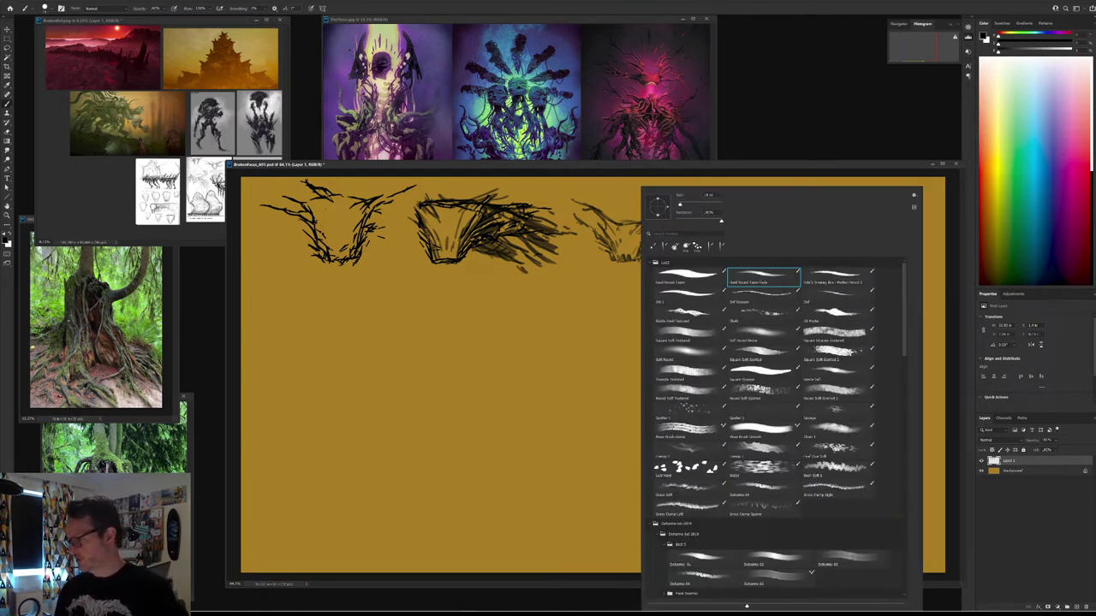
pyautogui.doubleClick(689, 334)
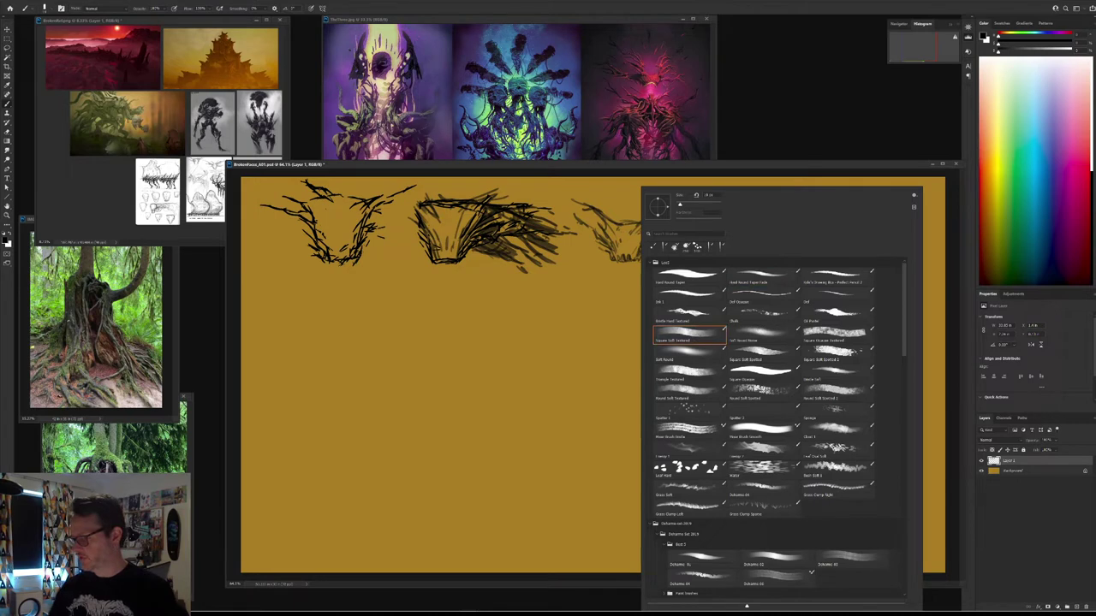
pyautogui.keyDown('alt'); pyautogui.click(585, 274); pyautogui.keyUp('alt')
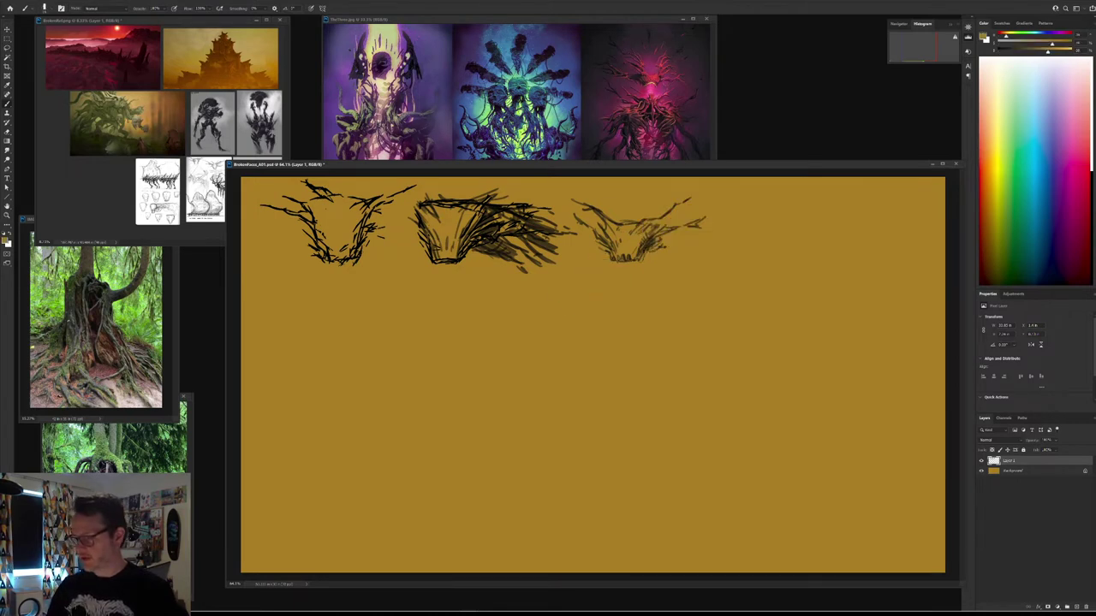
pyautogui.moveTo(504, 241); pyautogui.dragTo(536, 260)
pyautogui.moveTo(532, 218)
pyautogui.mouseDown()
pyautogui.moveTo(546, 227)
pyautogui.moveTo(528, 225)
pyautogui.mouseUp()
pyautogui.moveTo(533, 203)
pyautogui.mouseDown()
pyautogui.moveTo(520, 215)
pyautogui.moveTo(540, 215)
pyautogui.moveTo(492, 201)
pyautogui.mouseUp()
pyautogui.keyDown('alt'); pyautogui.click(525, 199); pyautogui.keyUp('alt')
pyautogui.moveTo(420, 247); pyautogui.dragTo(427, 259)
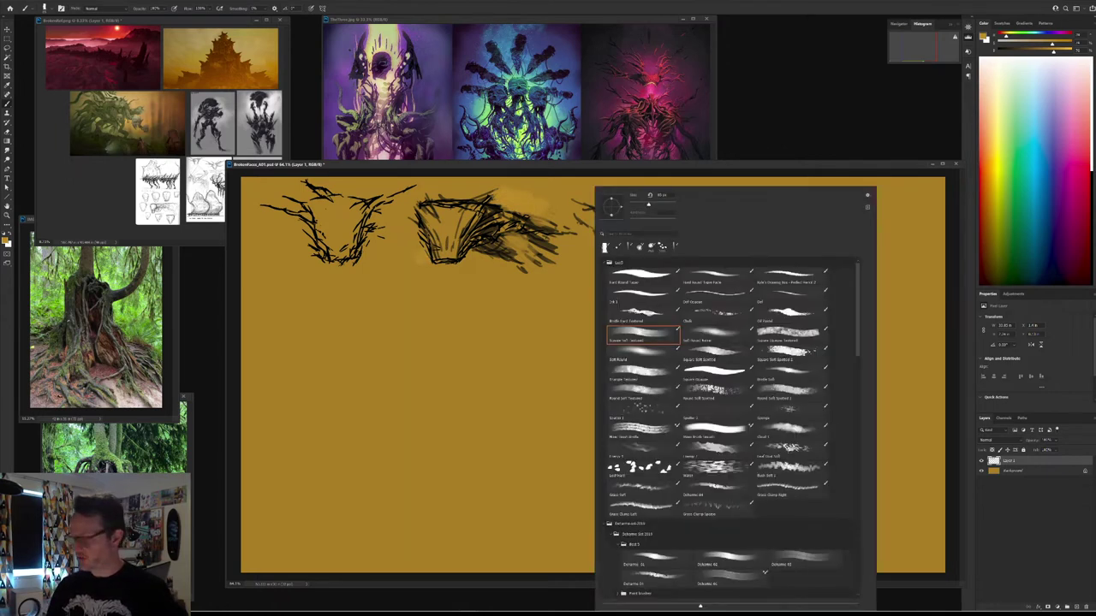
# Step: Switch to the Square Opaque Textured brush and paint a lighter tan halo around the second face
pyautogui.click(789, 335)
pyautogui.click(507, 324)
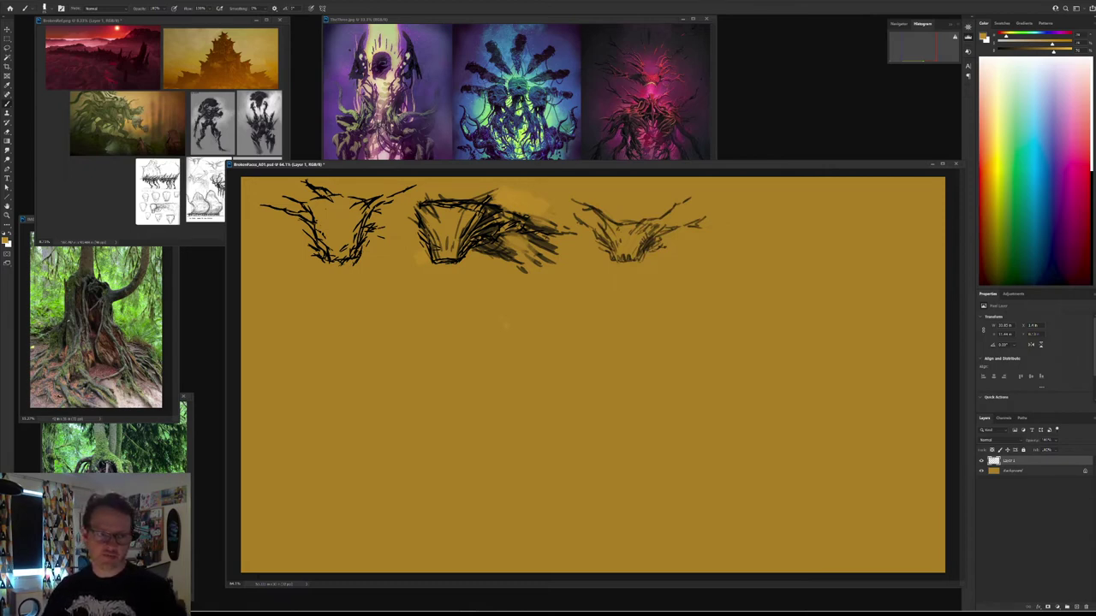
pyautogui.moveTo(418, 233)
pyautogui.mouseDown()
pyautogui.moveTo(448, 266)
pyautogui.moveTo(476, 249)
pyautogui.moveTo(509, 259)
pyautogui.mouseUp()
pyautogui.moveTo(500, 207); pyautogui.dragTo(556, 228)
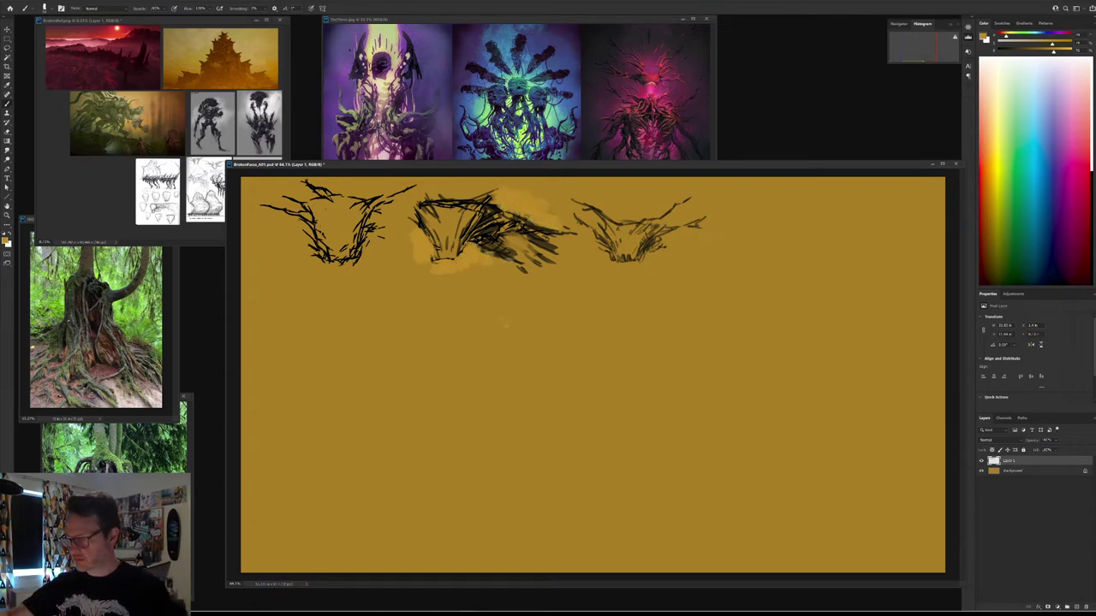
pyautogui.moveTo(420, 199); pyautogui.dragTo(408, 218)
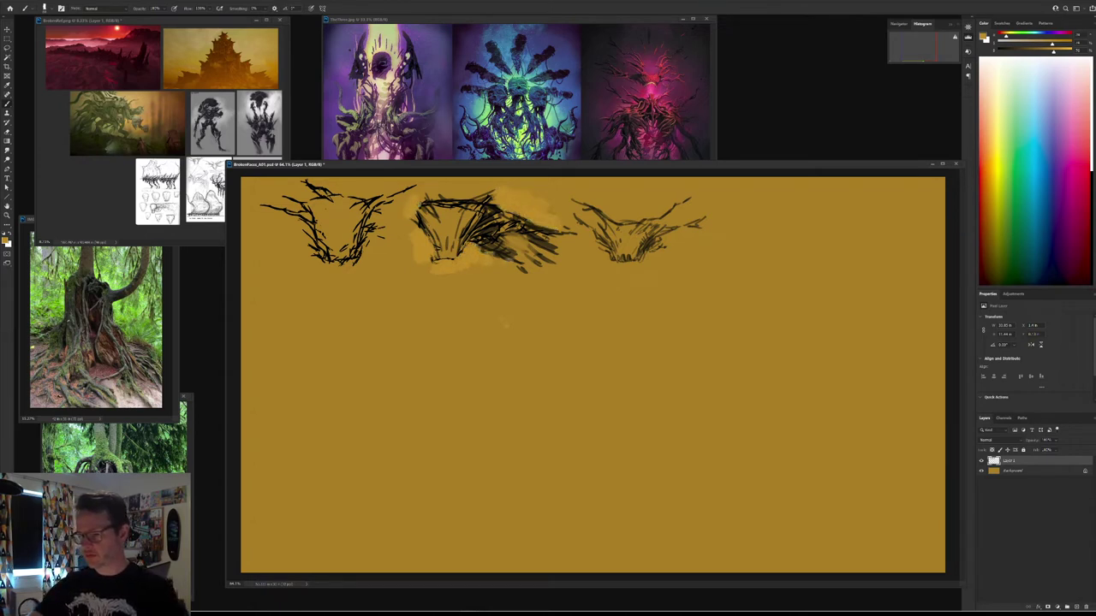
pyautogui.moveTo(556, 248)
pyautogui.mouseDown()
pyautogui.moveTo(540, 260)
pyautogui.moveTo(555, 247)
pyautogui.mouseUp()
pyautogui.moveTo(556, 209); pyautogui.dragTo(563, 214)
# Step: Sample brown tones and block solid shadow shapes over the hatching on the right side of the second face
pyautogui.keyDown('alt'); pyautogui.click(498, 260); pyautogui.keyUp('alt')
pyautogui.moveTo(491, 239)
pyautogui.mouseDown()
pyautogui.moveTo(517, 265)
pyautogui.moveTo(503, 233)
pyautogui.moveTo(542, 229)
pyautogui.moveTo(503, 214)
pyautogui.mouseUp()
pyautogui.moveTo(503, 214); pyautogui.dragTo(549, 234)
pyautogui.moveTo(494, 222)
pyautogui.mouseDown()
pyautogui.moveTo(484, 238)
pyautogui.moveTo(467, 238)
pyautogui.moveTo(470, 228)
pyautogui.moveTo(476, 244)
pyautogui.moveTo(469, 217)
pyautogui.mouseUp()
pyautogui.keyDown('alt'); pyautogui.click(485, 243); pyautogui.keyUp('alt')
pyautogui.keyDown('alt'); pyautogui.click(485, 243); pyautogui.keyUp('alt')
pyautogui.keyDown('alt'); pyautogui.click(463, 243); pyautogui.keyUp('alt')
pyautogui.moveTo(470, 211)
pyautogui.mouseDown()
pyautogui.moveTo(467, 247)
pyautogui.moveTo(456, 247)
pyautogui.mouseUp()
pyautogui.moveTo(468, 245); pyautogui.dragTo(457, 258)
# Step: Sample tan and clean up the light area around the second face, extending it beneath the third face
pyautogui.keyDown('alt'); pyautogui.click(473, 255); pyautogui.keyUp('alt')
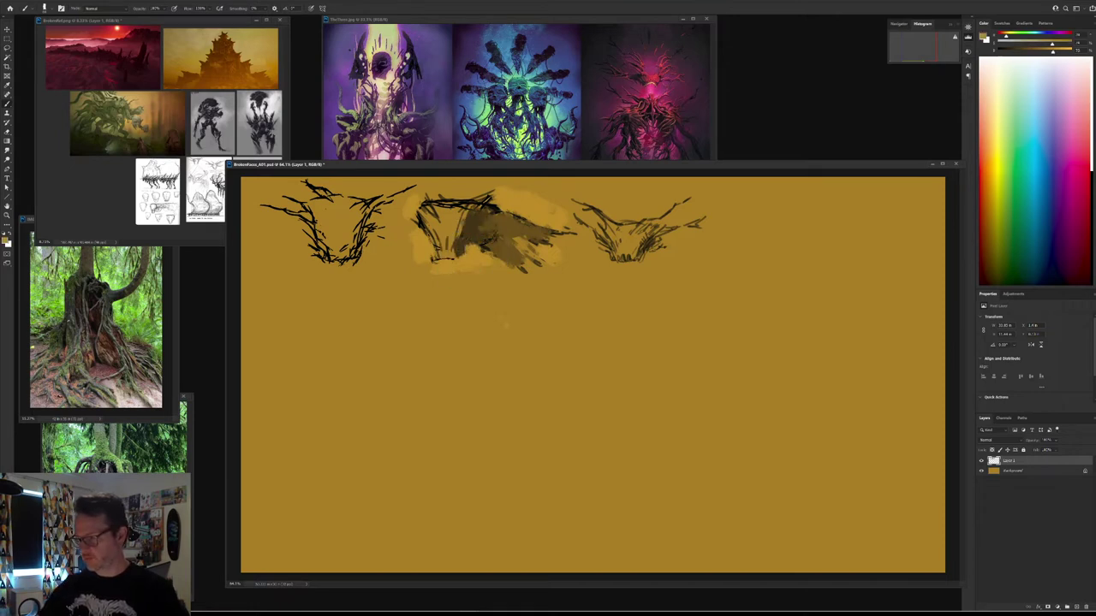
pyautogui.keyDown('alt'); pyautogui.click(427, 259); pyautogui.keyUp('alt')
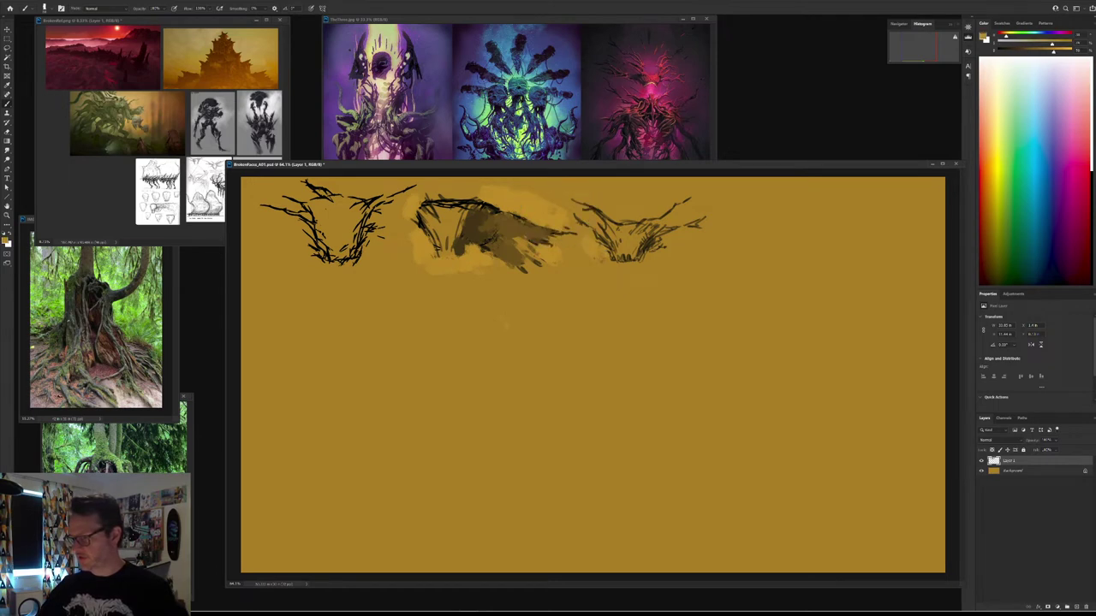
pyautogui.moveTo(603, 261)
pyautogui.mouseDown()
pyautogui.moveTo(612, 272)
pyautogui.moveTo(674, 247)
pyautogui.moveTo(645, 273)
pyautogui.mouseUp()
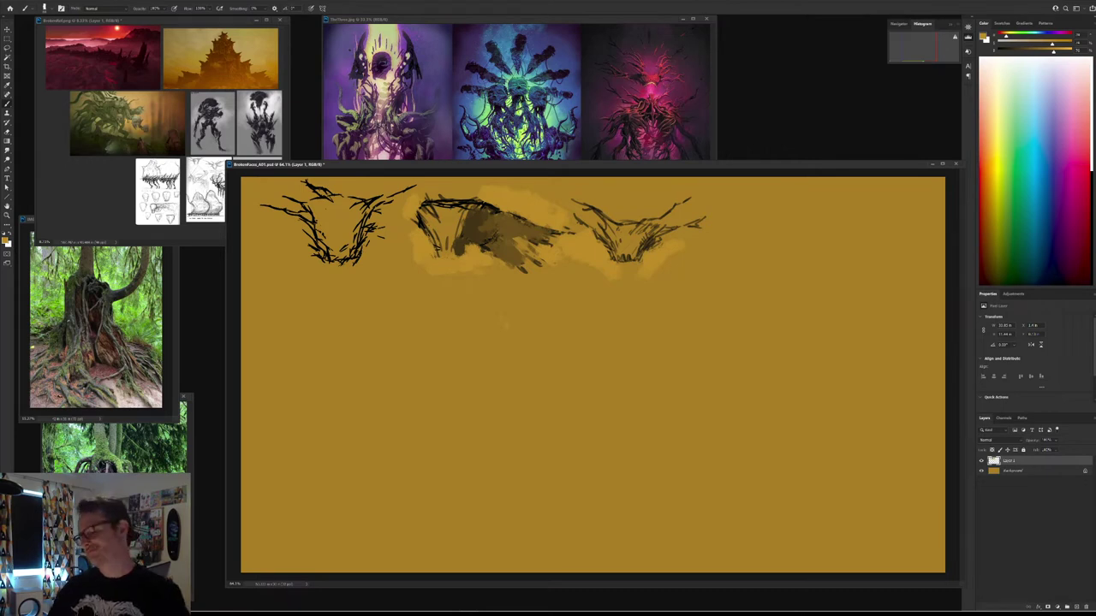
pyautogui.keyDown('alt'); pyautogui.click(469, 240); pyautogui.keyUp('alt')
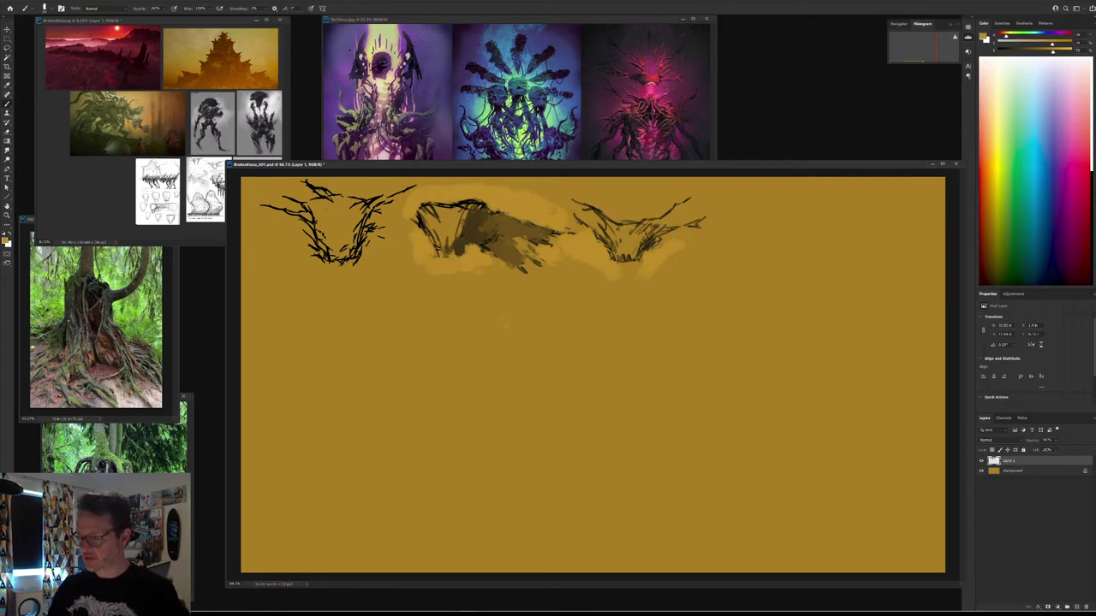
# Step: Block brown shadow into the lower muzzle of the second face and blend its inner tones with the Smudge tool
pyautogui.keyDown('alt'); pyautogui.click(454, 262); pyautogui.keyUp('alt')
pyautogui.moveTo(452, 260); pyautogui.dragTo(437, 249)
pyautogui.moveTo(453, 238)
pyautogui.mouseDown()
pyautogui.moveTo(442, 244)
pyautogui.moveTo(447, 265)
pyautogui.moveTo(437, 261)
pyautogui.mouseUp()
pyautogui.keyDown('alt'); pyautogui.click(459, 275); pyautogui.keyUp('alt')
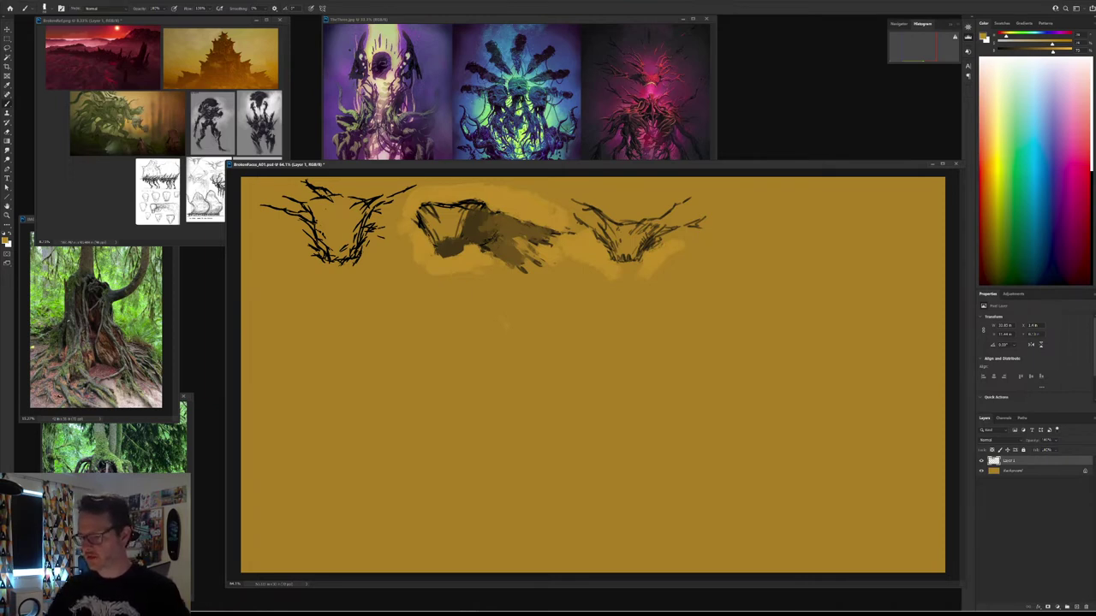
pyautogui.keyDown('alt'); pyautogui.click(449, 236); pyautogui.keyUp('alt')
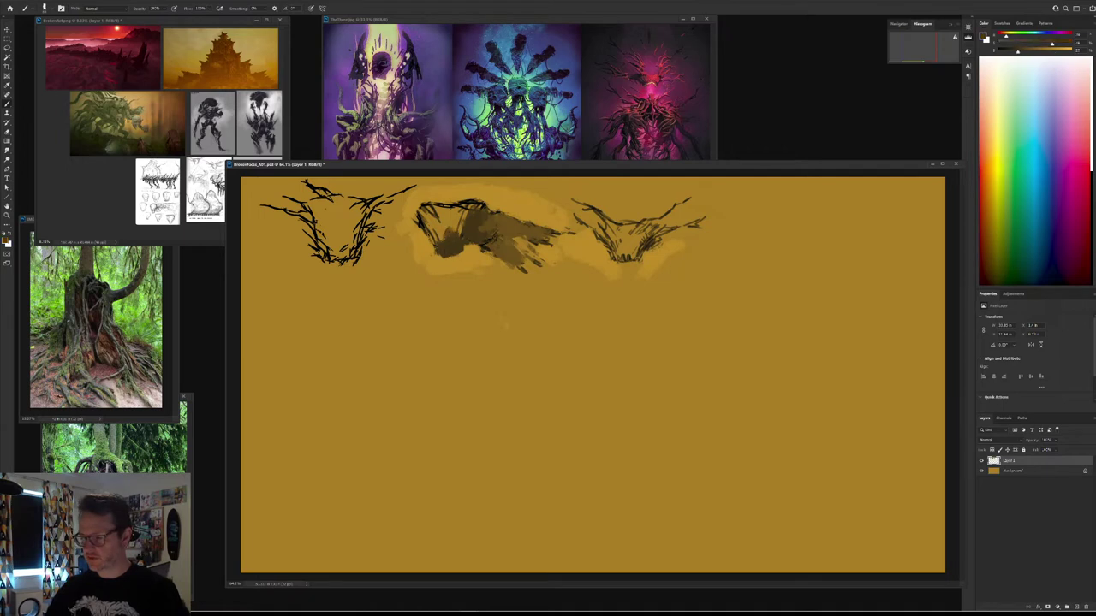
pyautogui.keyDown('alt'); pyautogui.click(446, 238); pyautogui.keyUp('alt')
pyautogui.moveTo(450, 224); pyautogui.dragTo(440, 242)
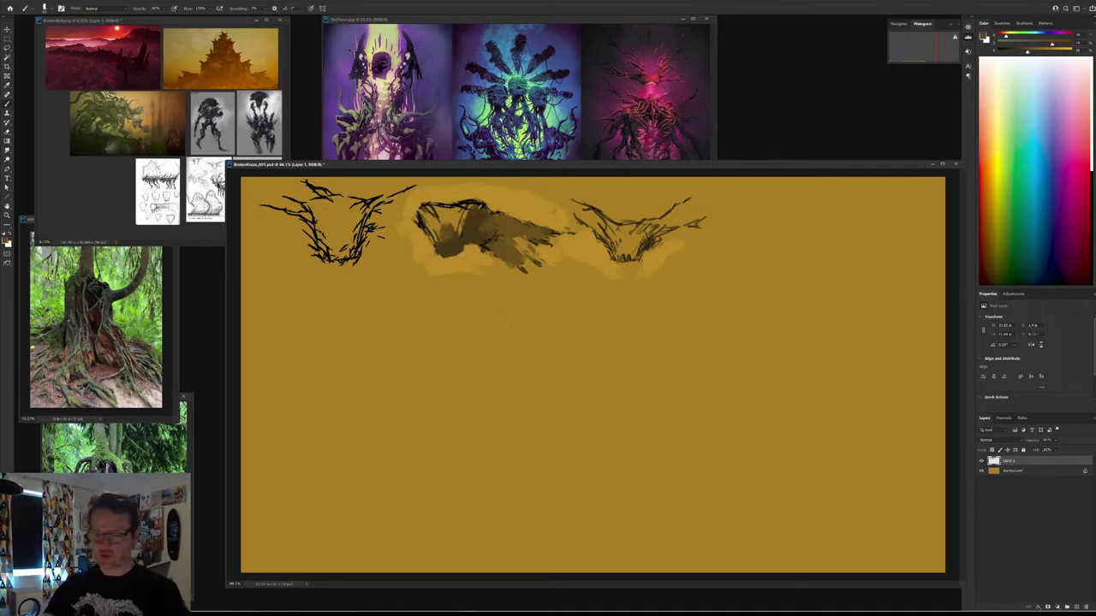
pyautogui.press('r')
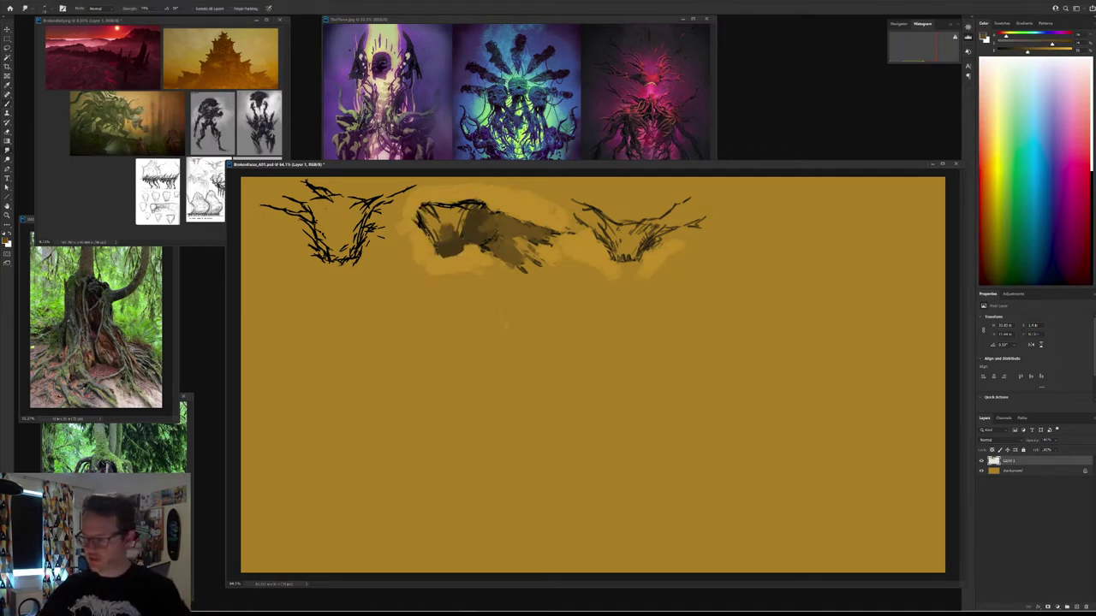
pyautogui.moveTo(471, 214)
pyautogui.mouseDown()
pyautogui.moveTo(457, 236)
pyautogui.moveTo(432, 224)
pyautogui.moveTo(441, 217)
pyautogui.mouseUp()
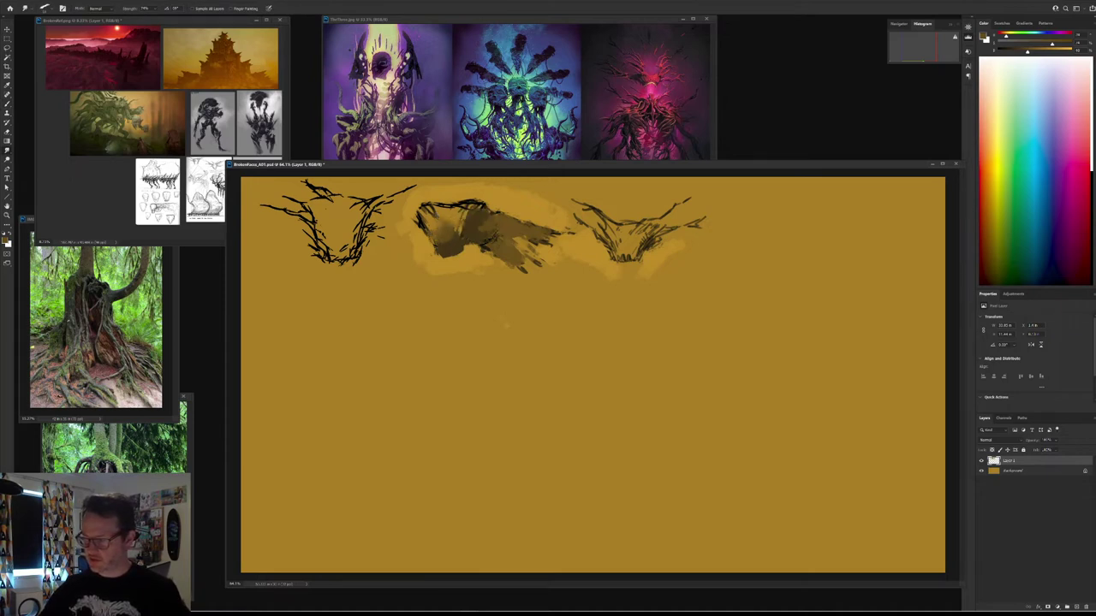
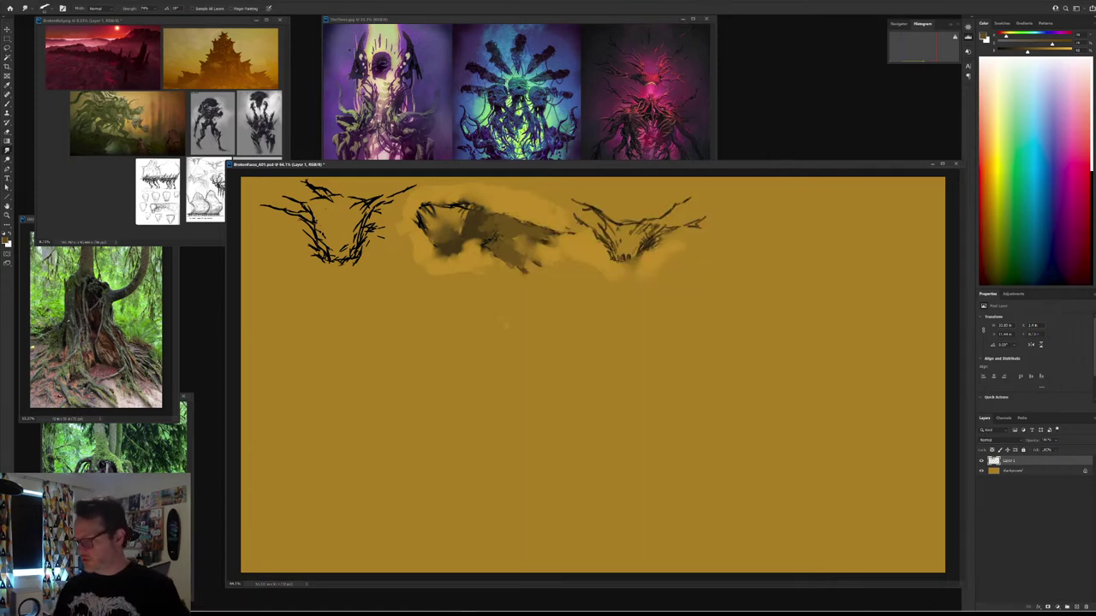
# Step: Choose a textured oil brush preset for blending, then test one stroke on the empty canvas and undo it
pyautogui.rightClick(577, 250)
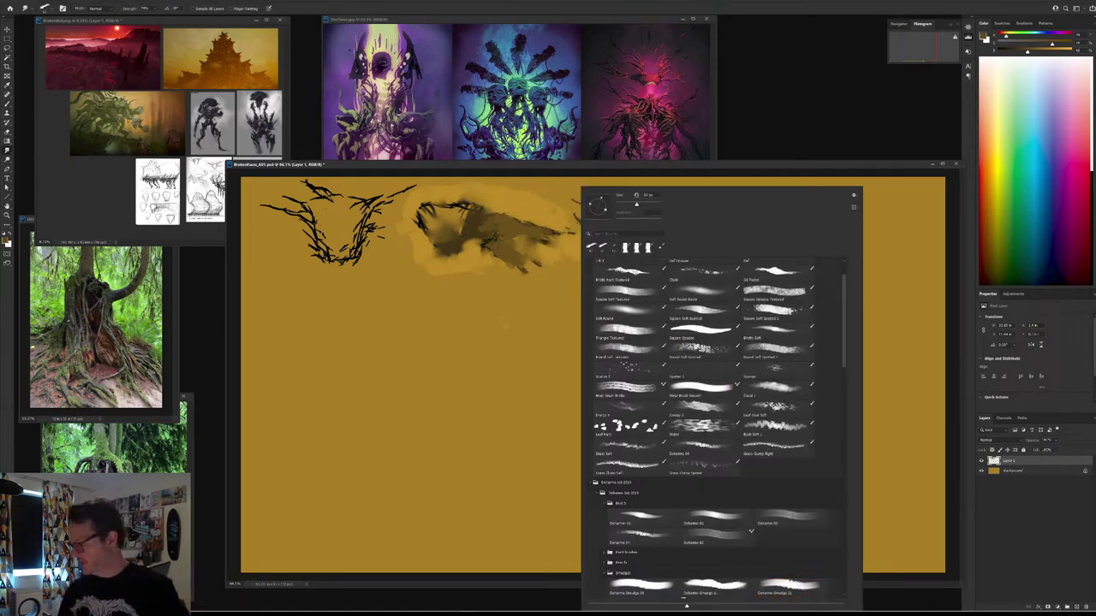
pyautogui.scroll(-10, 750, 531)
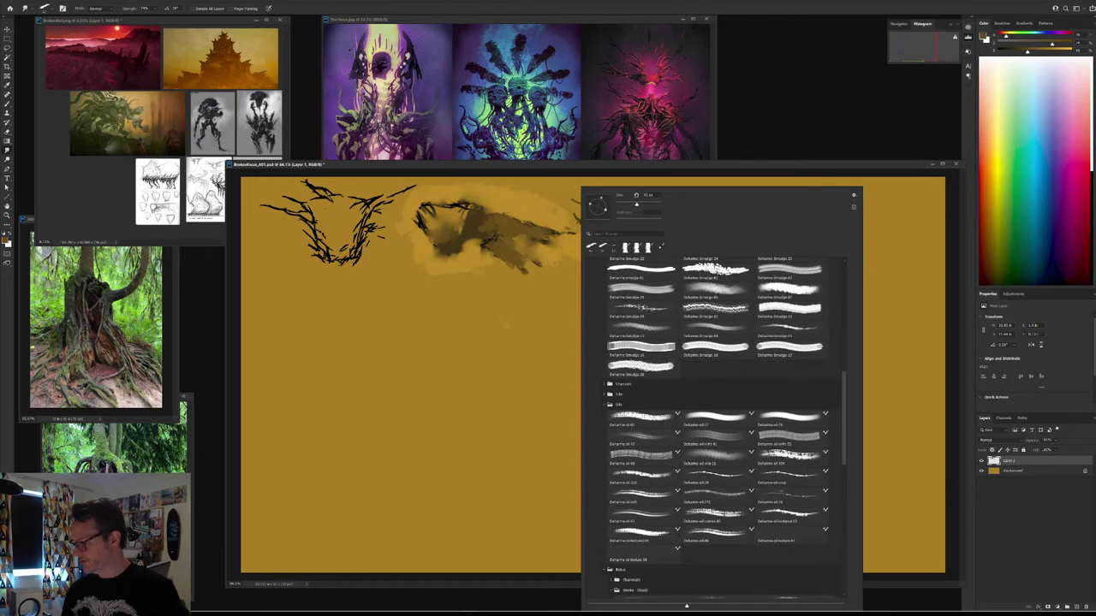
pyautogui.click(788, 437)
pyautogui.press('Return')
pyautogui.moveTo(492, 300); pyautogui.dragTo(527, 367)
pyautogui.hotkey('ctrl', 'z')
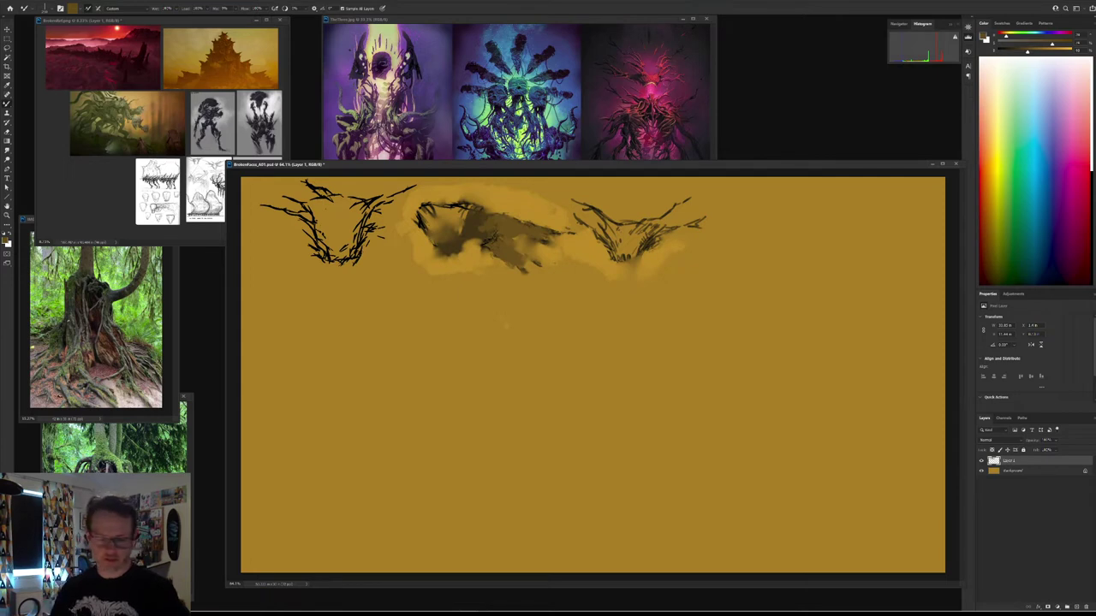
# Step: Blend and soften the left edge, brow and right-hand shadow of the second face with the Mixer Brush, using sampled tones
pyautogui.keyDown('alt'); pyautogui.click(468, 270); pyautogui.keyUp('alt')
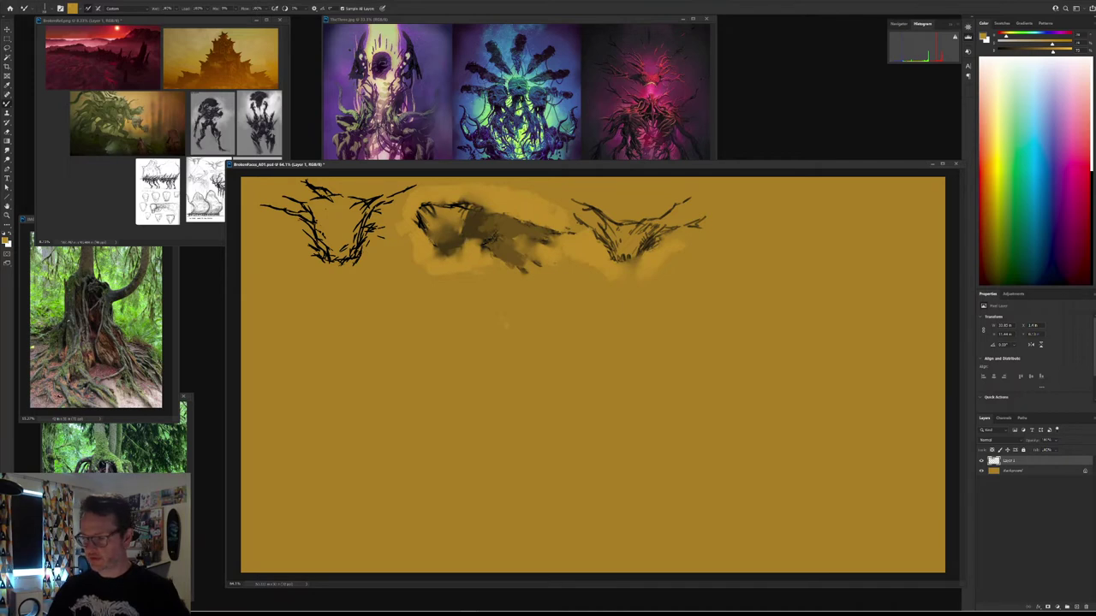
pyautogui.keyDown('alt'); pyautogui.click(426, 226); pyautogui.keyUp('alt')
pyautogui.moveTo(416, 236)
pyautogui.mouseDown()
pyautogui.moveTo(423, 244)
pyautogui.moveTo(418, 214)
pyautogui.mouseUp()
pyautogui.keyDown('alt'); pyautogui.click(412, 243); pyautogui.keyUp('alt')
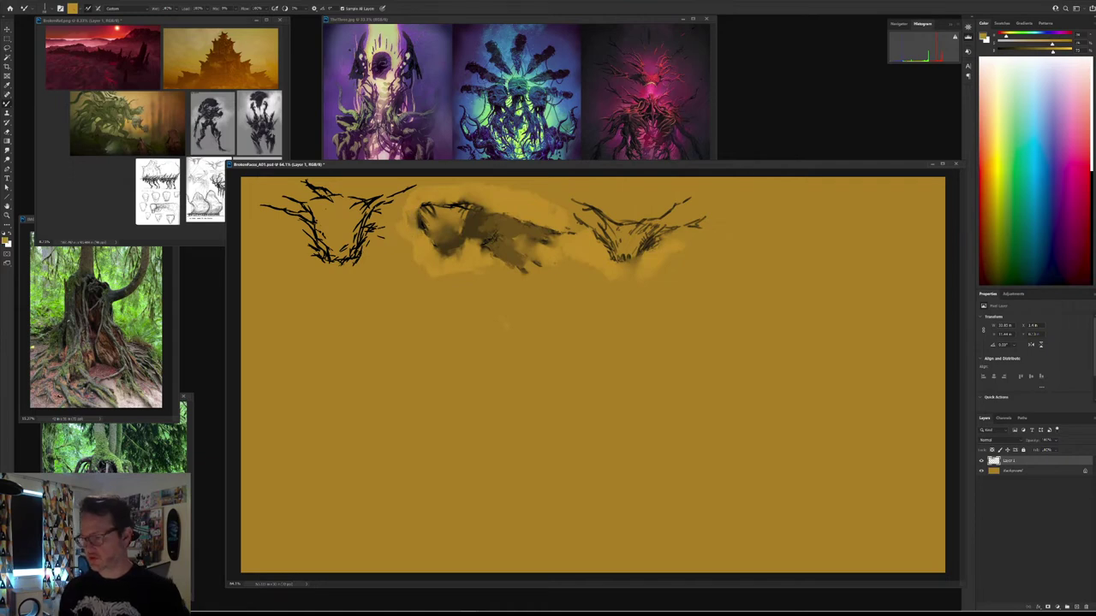
pyautogui.keyDown('alt'); pyautogui.click(456, 231); pyautogui.keyUp('alt')
pyautogui.moveTo(464, 229)
pyautogui.mouseDown()
pyautogui.moveTo(470, 209)
pyautogui.moveTo(489, 209)
pyautogui.mouseUp()
pyautogui.keyDown('alt'); pyautogui.click(486, 203); pyautogui.keyUp('alt')
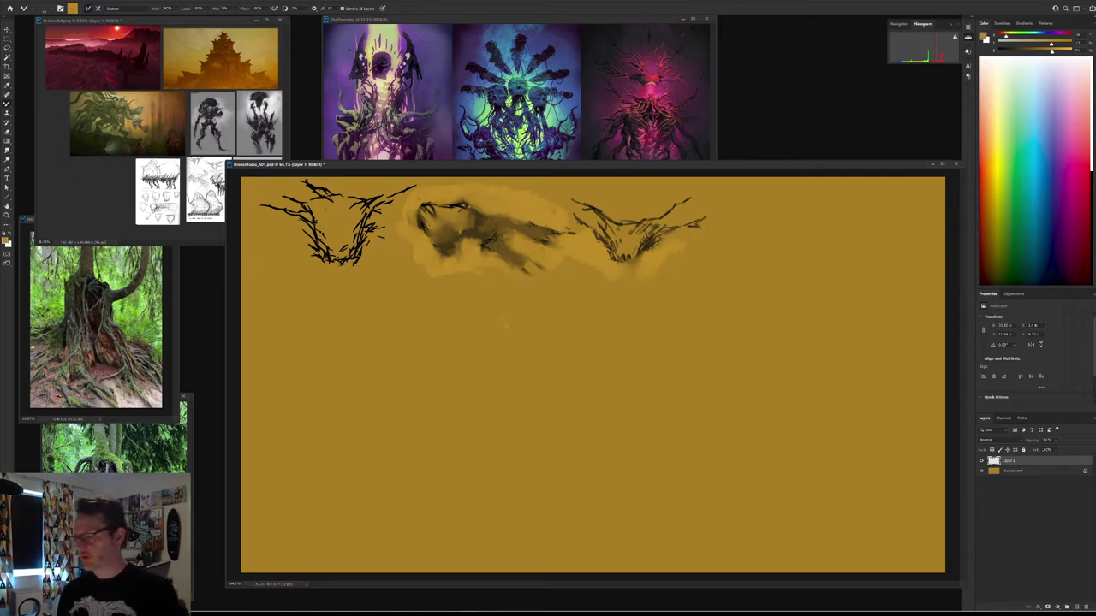
# Step: Soften the lower right side of the third face and brush faint tan strokes across the canvas below it
pyautogui.keyDown('alt'); pyautogui.click(640, 247); pyautogui.keyUp('alt')
pyautogui.moveTo(635, 259)
pyautogui.mouseDown()
pyautogui.moveTo(640, 267)
pyautogui.moveTo(648, 255)
pyautogui.mouseUp()
pyautogui.keyDown('alt'); pyautogui.click(661, 279); pyautogui.keyUp('alt')
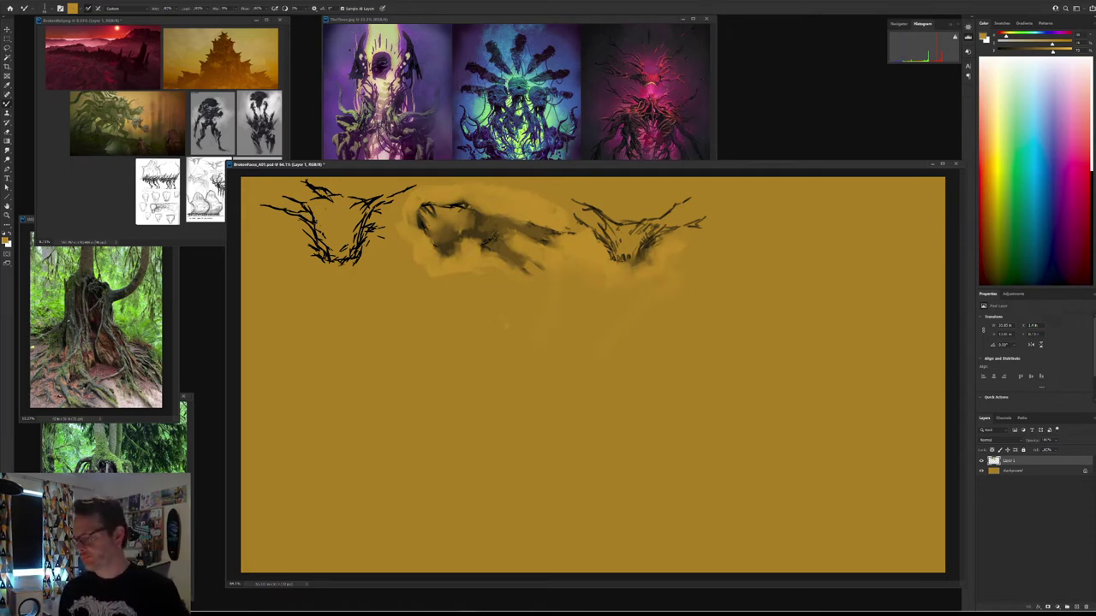
# Step: Paint a large brown creature silhouette in the empty area right of the faces, with a dark head, two upward branches and fanned body strokes
pyautogui.keyDown('alt'); pyautogui.click(480, 220); pyautogui.keyUp('alt')
pyautogui.keyDown('alt'); pyautogui.rightClick(764, 283); pyautogui.keyUp('alt')
pyautogui.moveTo(764, 282)
pyautogui.mouseDown()
pyautogui.moveTo(747, 290)
pyautogui.moveTo(776, 323)
pyautogui.moveTo(730, 315)
pyautogui.moveTo(738, 275)
pyautogui.mouseUp()
pyautogui.moveTo(753, 233)
pyautogui.mouseDown()
pyautogui.moveTo(755, 279)
pyautogui.moveTo(798, 268)
pyautogui.moveTo(846, 227)
pyautogui.moveTo(789, 286)
pyautogui.mouseUp()
pyautogui.moveTo(772, 286)
pyautogui.mouseDown()
pyautogui.moveTo(796, 336)
pyautogui.moveTo(827, 339)
pyautogui.moveTo(835, 365)
pyautogui.mouseUp()
pyautogui.moveTo(832, 325)
pyautogui.mouseDown()
pyautogui.moveTo(853, 368)
pyautogui.moveTo(869, 371)
pyautogui.mouseUp()
pyautogui.moveTo(808, 340)
pyautogui.mouseDown()
pyautogui.moveTo(793, 372)
pyautogui.moveTo(785, 349)
pyautogui.moveTo(782, 358)
pyautogui.mouseUp()
pyautogui.moveTo(779, 332); pyautogui.dragTo(767, 346)
pyautogui.moveTo(815, 316); pyautogui.dragTo(892, 331)
pyautogui.moveTo(868, 334)
pyautogui.mouseDown()
pyautogui.moveTo(842, 341)
pyautogui.moveTo(892, 368)
pyautogui.moveTo(856, 432)
pyautogui.mouseUp()
pyautogui.moveTo(867, 377); pyautogui.dragTo(826, 413)
pyautogui.moveTo(890, 353)
pyautogui.mouseDown()
pyautogui.moveTo(863, 375)
pyautogui.moveTo(874, 405)
pyautogui.mouseUp()
pyautogui.moveTo(811, 372); pyautogui.dragTo(821, 389)
pyautogui.moveTo(897, 356); pyautogui.dragTo(873, 437)
pyautogui.moveTo(902, 344)
pyautogui.mouseDown()
pyautogui.moveTo(902, 392)
pyautogui.moveTo(897, 341)
pyautogui.mouseUp()
pyautogui.moveTo(796, 376); pyautogui.dragTo(774, 375)
pyautogui.moveTo(752, 313); pyautogui.dragTo(731, 327)
pyautogui.moveTo(745, 287)
pyautogui.mouseDown()
pyautogui.moveTo(727, 315)
pyautogui.moveTo(724, 294)
pyautogui.mouseUp()
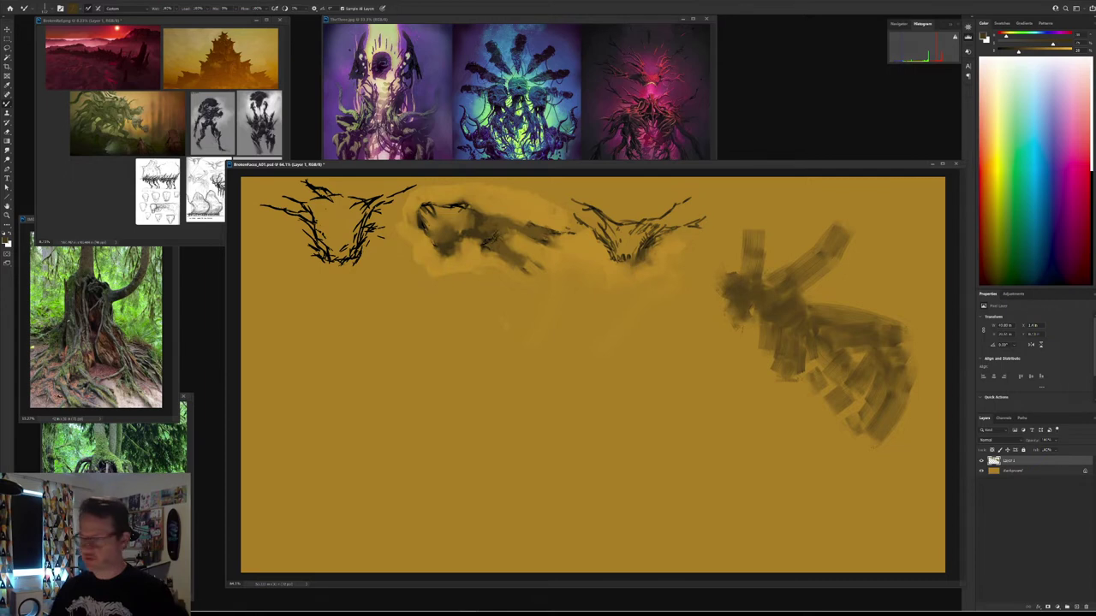
# Step: Shift the document window slightly left, then extend the silhouette with another upper right branch and leg-like strokes below the body
pyautogui.moveTo(548, 164); pyautogui.dragTo(537, 164)
pyautogui.moveTo(708, 263); pyautogui.dragTo(725, 276)
pyautogui.moveTo(832, 305)
pyautogui.mouseDown()
pyautogui.moveTo(846, 320)
pyautogui.moveTo(884, 295)
pyautogui.moveTo(895, 269)
pyautogui.mouseUp()
pyautogui.moveTo(896, 269)
pyautogui.mouseDown()
pyautogui.moveTo(890, 291)
pyautogui.moveTo(844, 306)
pyautogui.moveTo(868, 316)
pyautogui.moveTo(895, 269)
pyautogui.mouseUp()
pyautogui.moveTo(904, 322); pyautogui.dragTo(886, 344)
pyautogui.moveTo(820, 371); pyautogui.dragTo(751, 435)
pyautogui.moveTo(842, 400)
pyautogui.mouseDown()
pyautogui.moveTo(815, 427)
pyautogui.moveTo(810, 472)
pyautogui.mouseUp()
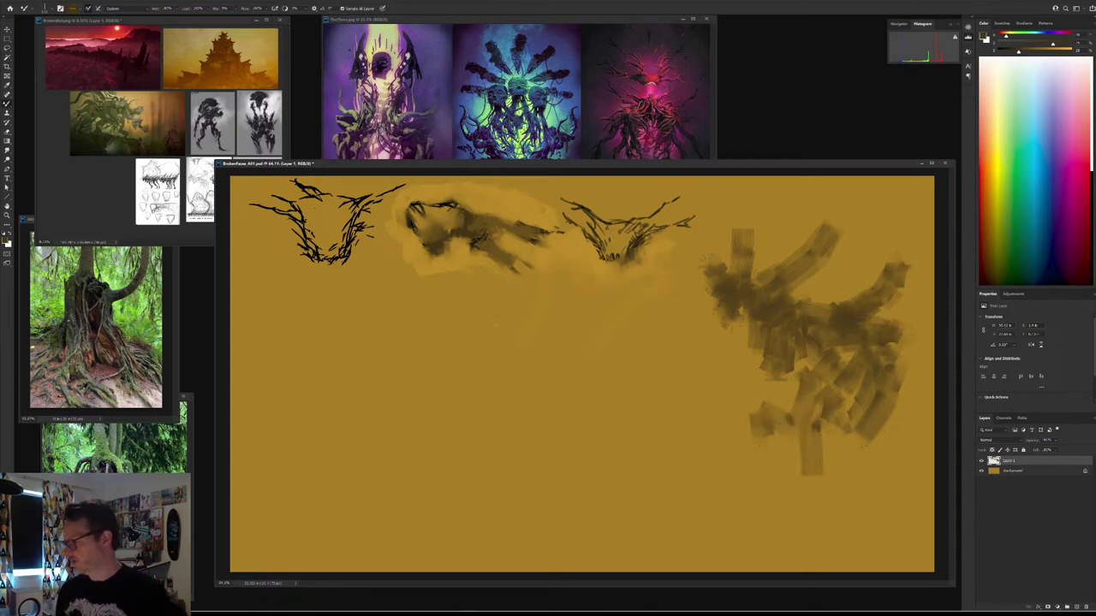
# Step: Fill the gaps between the leg strokes and lower body of the brown silhouette
pyautogui.moveTo(805, 404); pyautogui.dragTo(779, 425)
pyautogui.moveTo(818, 370); pyautogui.dragTo(795, 403)
pyautogui.moveTo(837, 378); pyautogui.dragTo(796, 462)
pyautogui.moveTo(846, 399); pyautogui.dragTo(823, 426)
pyautogui.moveTo(859, 366); pyautogui.dragTo(840, 416)
pyautogui.moveTo(825, 351); pyautogui.dragTo(809, 379)
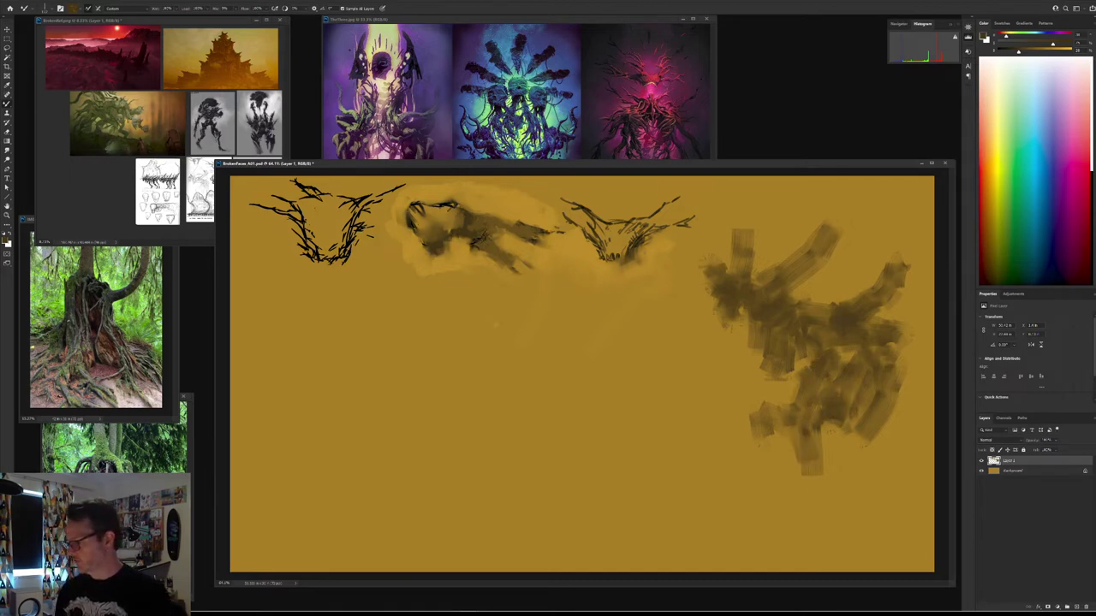
# Step: Darken and widen the right side of the silhouette's body into a solid mass and add a small spur beneath the neck
pyautogui.moveTo(751, 359); pyautogui.dragTo(734, 346)
pyautogui.moveTo(856, 351)
pyautogui.mouseDown()
pyautogui.moveTo(839, 365)
pyautogui.moveTo(886, 358)
pyautogui.mouseUp()
pyautogui.moveTo(879, 329)
pyautogui.mouseDown()
pyautogui.moveTo(866, 334)
pyautogui.moveTo(885, 384)
pyautogui.moveTo(899, 360)
pyautogui.moveTo(827, 358)
pyautogui.moveTo(870, 387)
pyautogui.mouseUp()
pyautogui.moveTo(912, 354)
pyautogui.mouseDown()
pyautogui.moveTo(885, 412)
pyautogui.moveTo(861, 413)
pyautogui.mouseUp()
pyautogui.moveTo(881, 323)
pyautogui.mouseDown()
pyautogui.moveTo(866, 331)
pyautogui.moveTo(913, 343)
pyautogui.mouseUp()
pyautogui.moveTo(835, 332)
pyautogui.mouseDown()
pyautogui.moveTo(826, 335)
pyautogui.moveTo(826, 295)
pyautogui.moveTo(814, 289)
pyautogui.moveTo(830, 288)
pyautogui.moveTo(810, 297)
pyautogui.moveTo(848, 302)
pyautogui.moveTo(794, 307)
pyautogui.moveTo(832, 309)
pyautogui.moveTo(824, 317)
pyautogui.mouseUp()
# Step: Sample the background tan and carve back the edges of the silhouette's upper branches to thin and soften them
pyautogui.keyDown('alt'); pyautogui.click(850, 288); pyautogui.keyUp('alt')
pyautogui.moveTo(885, 273)
pyautogui.mouseDown()
pyautogui.moveTo(872, 290)
pyautogui.moveTo(896, 291)
pyautogui.moveTo(875, 313)
pyautogui.mouseUp()
pyautogui.keyDown('alt'); pyautogui.click(907, 288); pyautogui.keyUp('alt')
pyautogui.moveTo(810, 247); pyautogui.dragTo(796, 261)
pyautogui.moveTo(829, 222)
pyautogui.mouseDown()
pyautogui.moveTo(815, 243)
pyautogui.moveTo(748, 258)
pyautogui.moveTo(733, 245)
pyautogui.mouseUp()
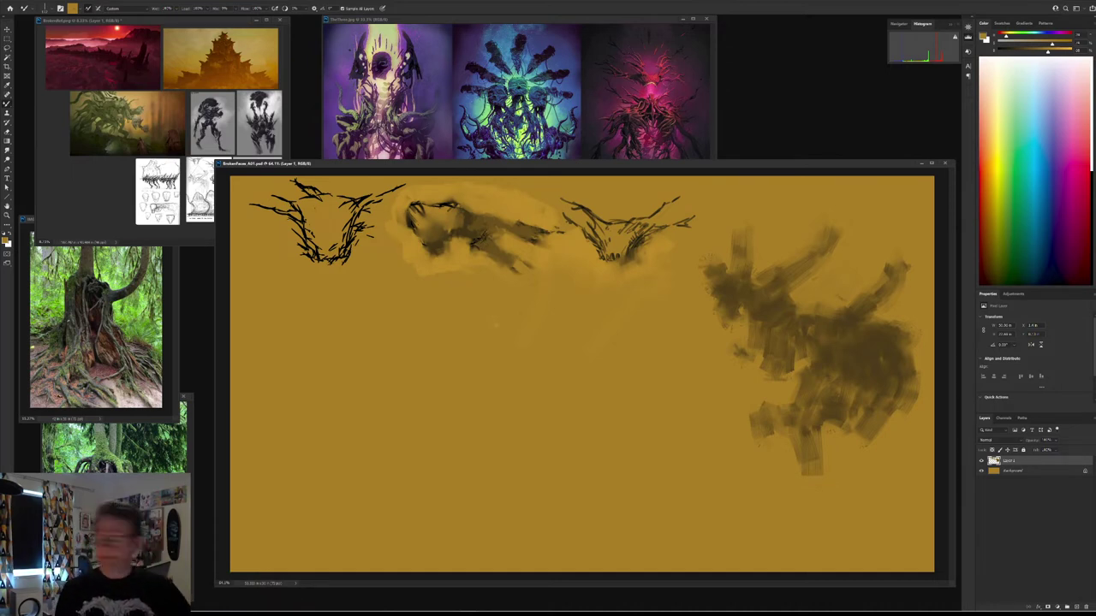
# Step: Add a new layer above the sketches and reset the foreground and background colors to their defaults
pyautogui.hotkey('ctrl', 'shift', 'alt', 'n')
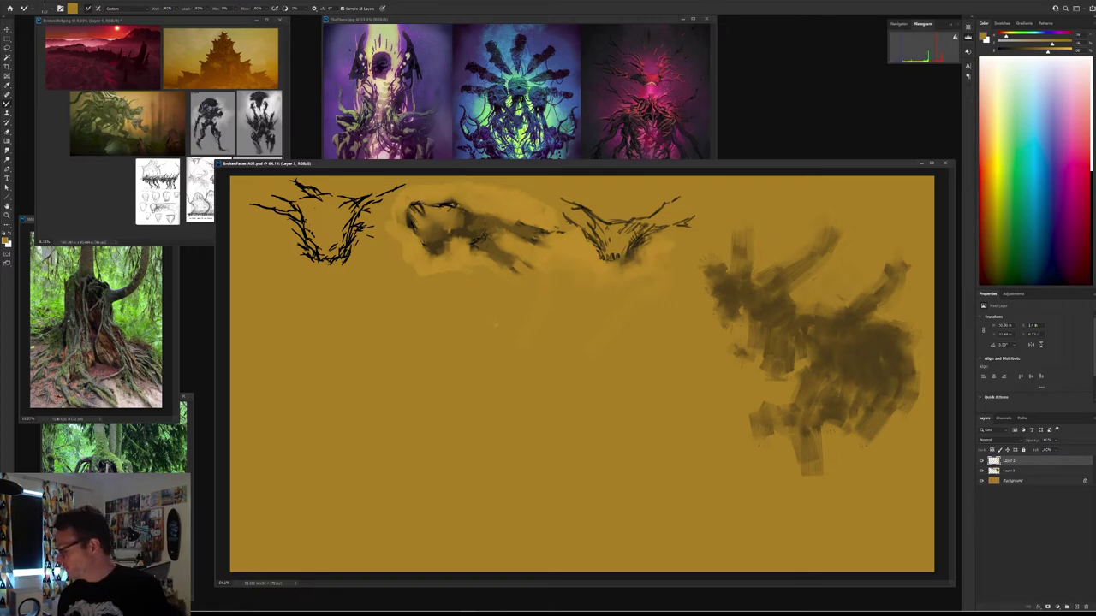
pyautogui.press('d')
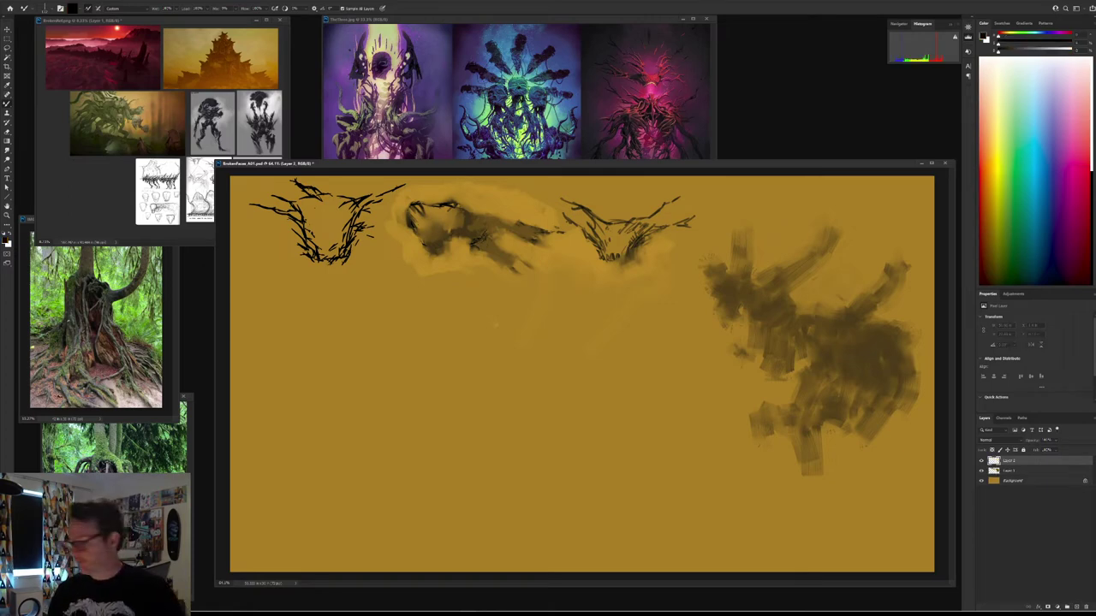
# Step: Choose a fine hard round tapered brush and sketch the face and jaw linework on the large creature silhouette
pyautogui.rightClick(704, 325)
pyautogui.scroll(10, 839, 428)
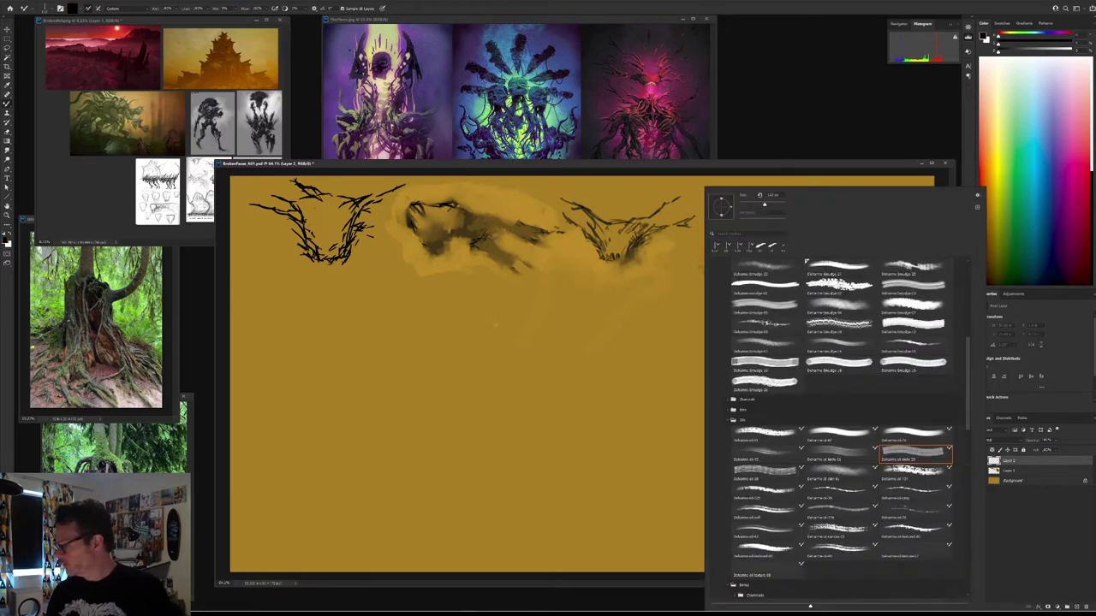
pyautogui.doubleClick(824, 276)
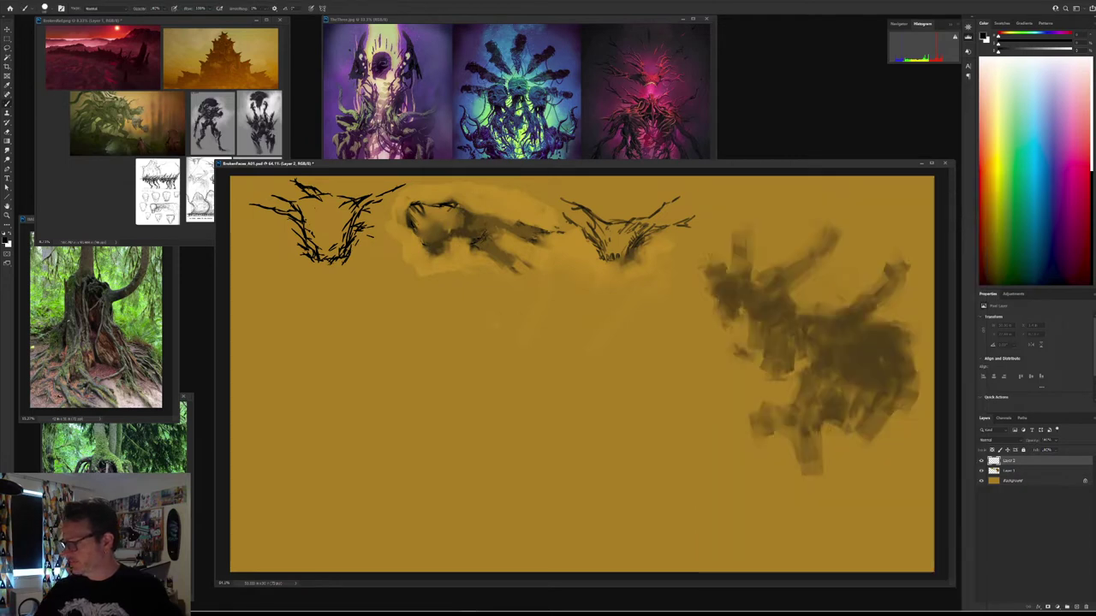
pyautogui.moveTo(758, 326)
pyautogui.mouseDown()
pyautogui.moveTo(768, 301)
pyautogui.moveTo(767, 312)
pyautogui.mouseUp()
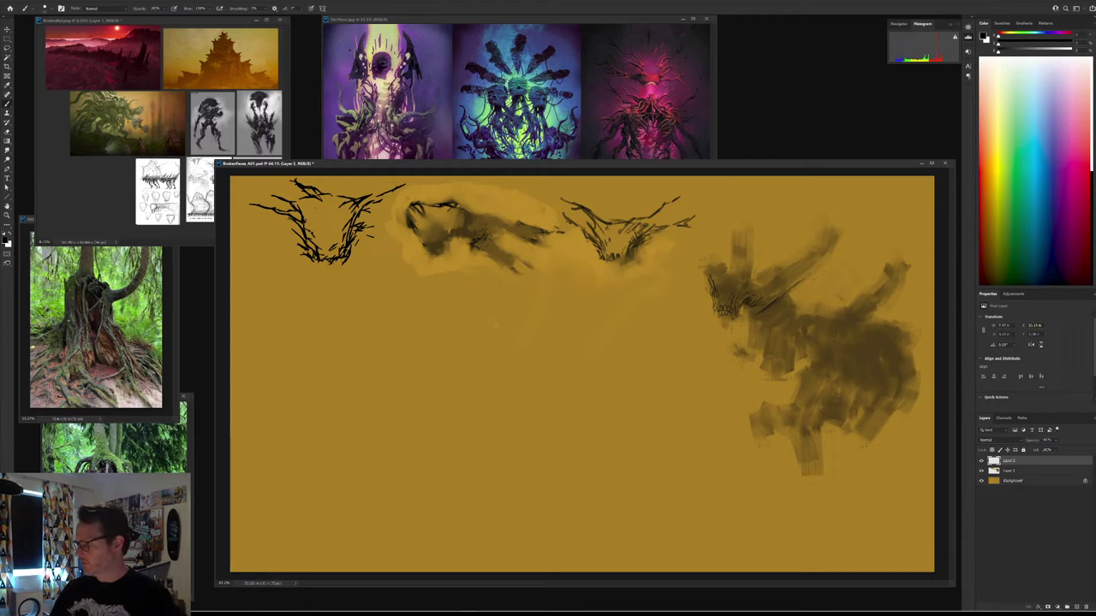
# Step: Consult the creature reference collage and sketch the large creature's rear horn, neck and shoulder line
pyautogui.hotkey('ctrl', 'Tab')
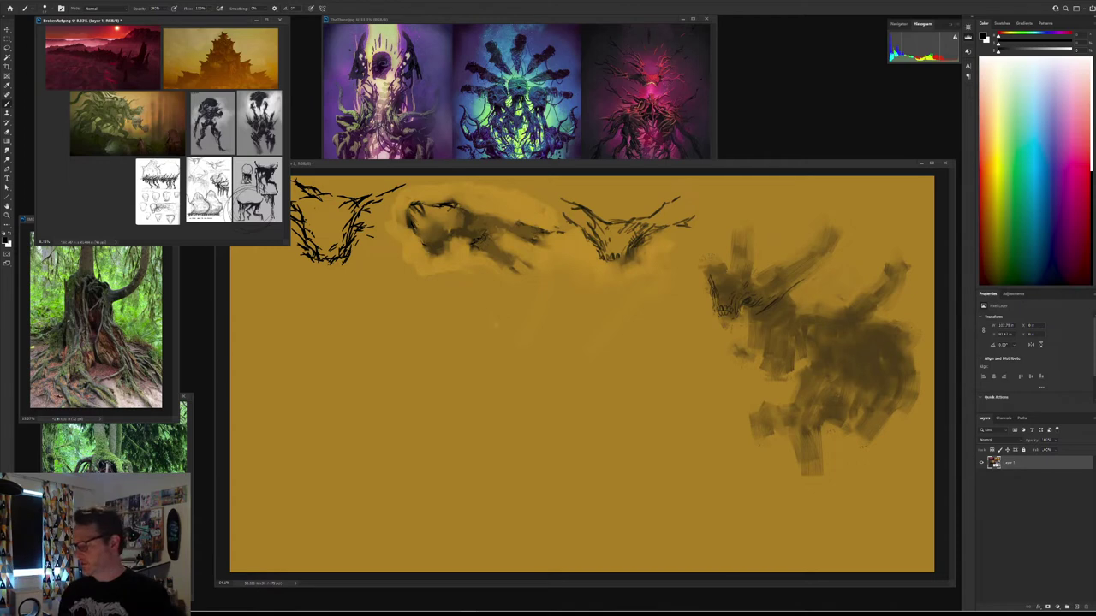
pyautogui.click(377, 164)
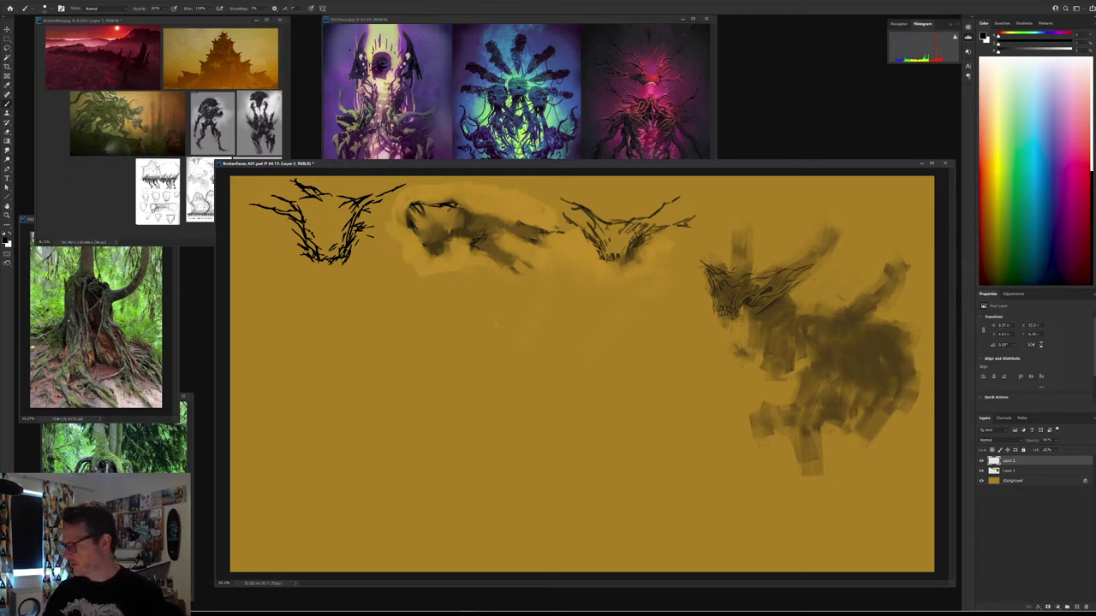
pyautogui.moveTo(822, 266); pyautogui.dragTo(799, 280)
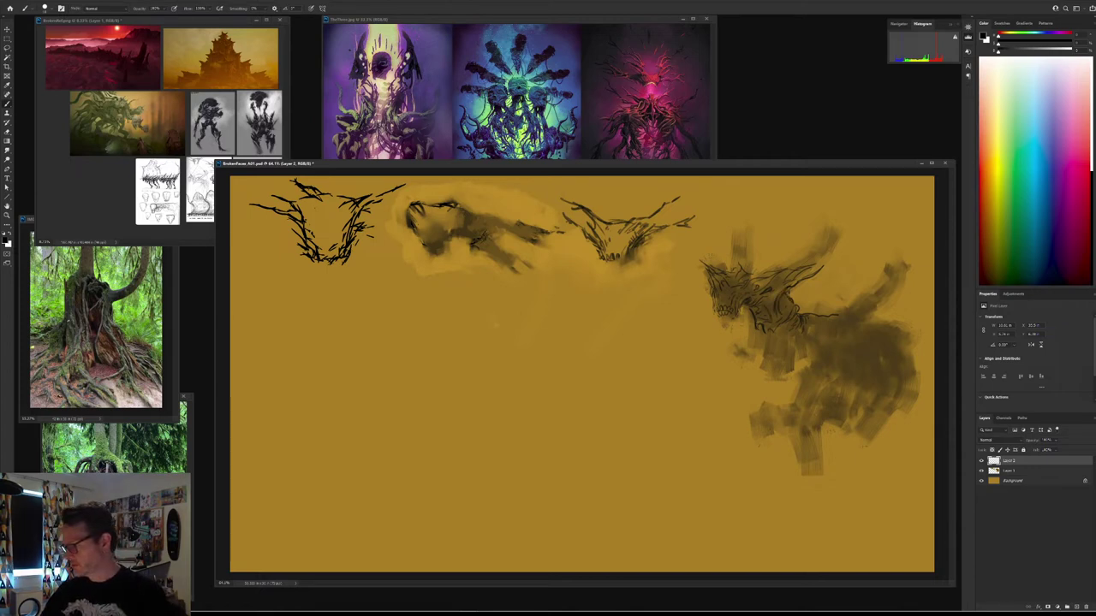
pyautogui.moveTo(807, 313); pyautogui.dragTo(827, 318)
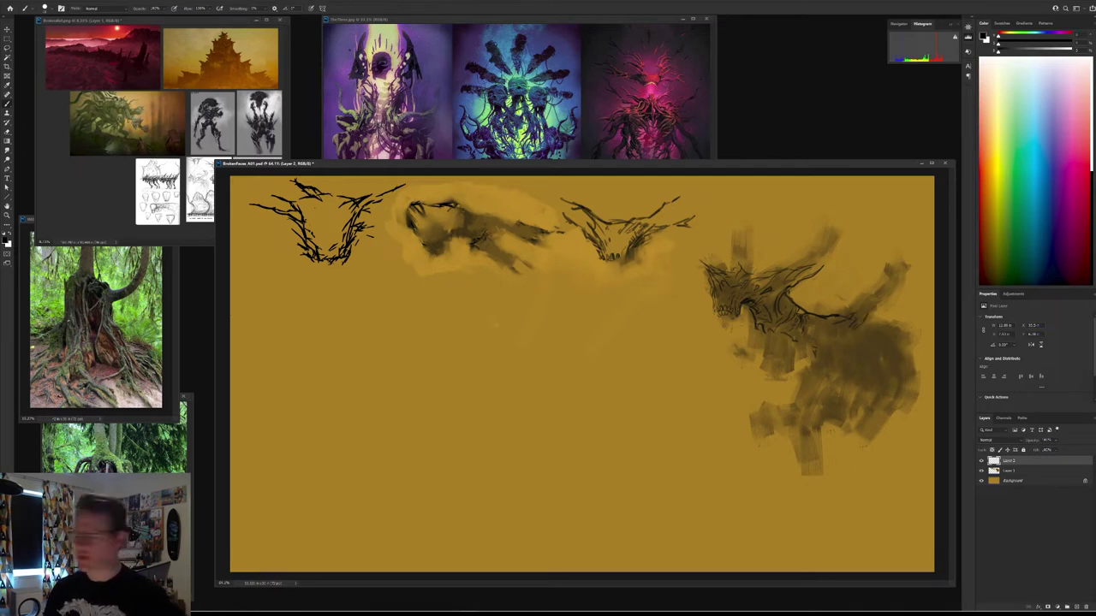
# Step: Sketch the curved branch-like spike rising from the large creature's back, adding bark lines at its base
pyautogui.moveTo(871, 311)
pyautogui.mouseDown()
pyautogui.moveTo(863, 328)
pyautogui.moveTo(871, 299)
pyautogui.moveTo(895, 289)
pyautogui.mouseUp()
pyautogui.keyDown('alt'); pyautogui.rightClick(883, 309); pyautogui.keyUp('alt')
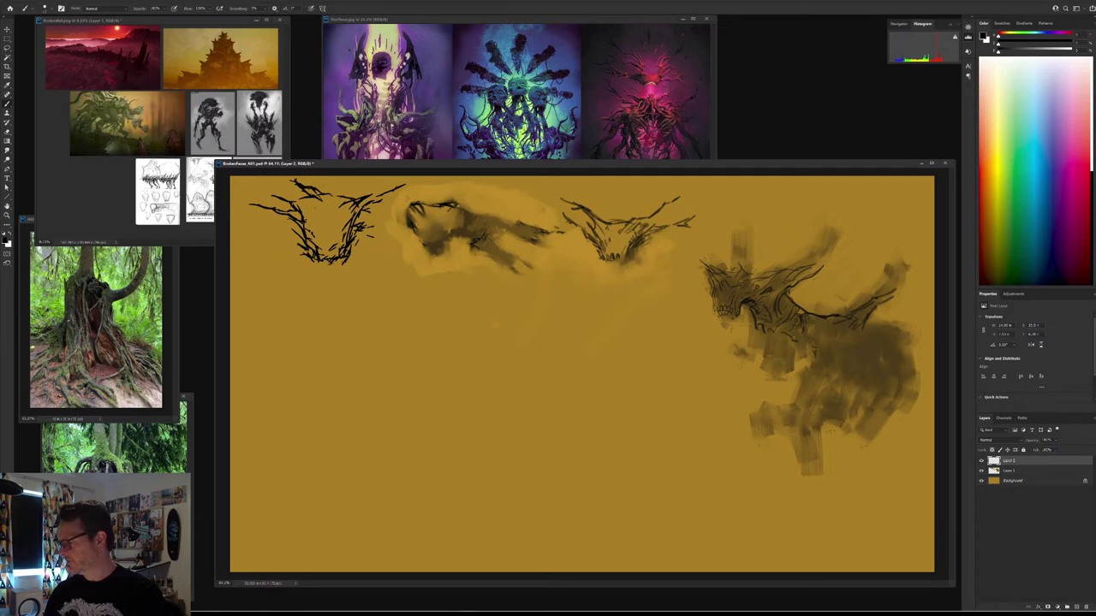
pyautogui.moveTo(868, 325); pyautogui.dragTo(878, 307)
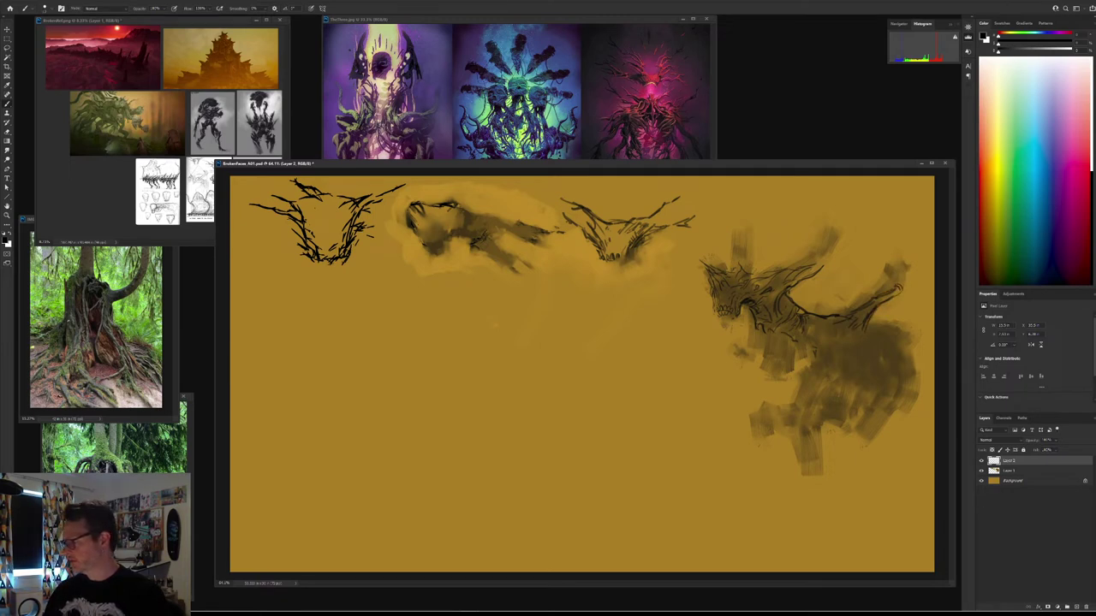
pyautogui.moveTo(881, 304); pyautogui.dragTo(875, 325)
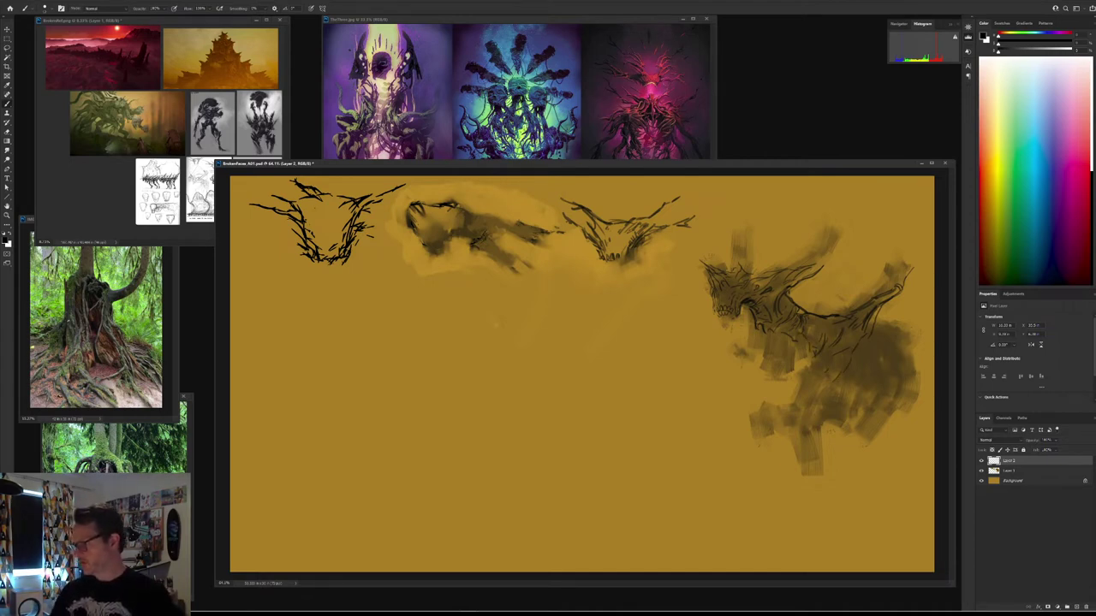
# Step: Draw two pointed front horns on the large creature's head and refine the tip of its rear horn
pyautogui.moveTo(695, 240); pyautogui.dragTo(711, 289)
pyautogui.moveTo(683, 269)
pyautogui.mouseDown()
pyautogui.moveTo(712, 285)
pyautogui.moveTo(716, 307)
pyautogui.mouseUp()
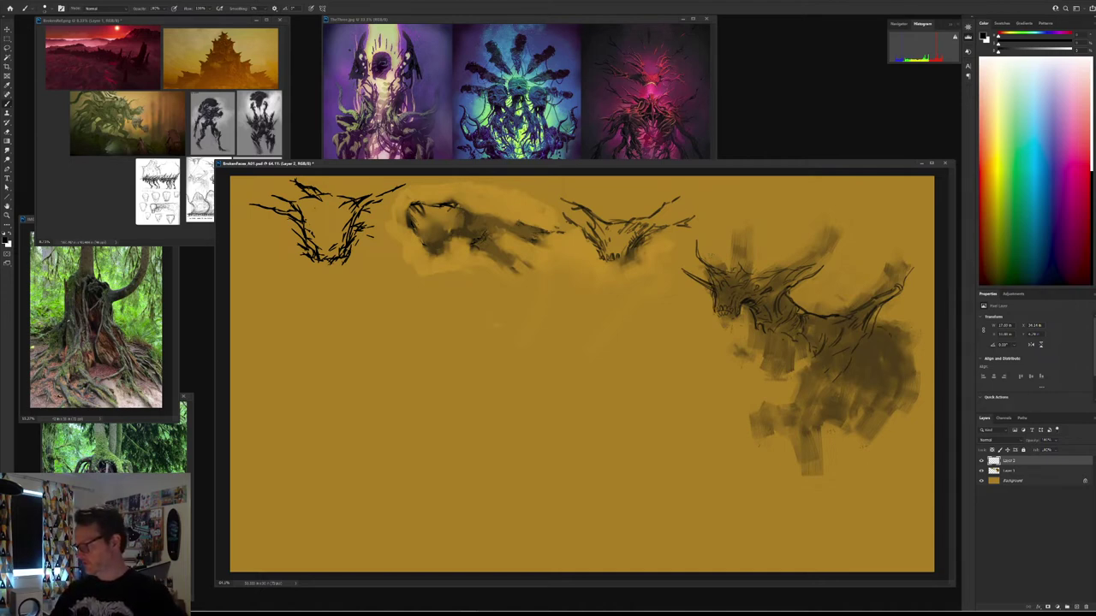
pyautogui.moveTo(824, 272); pyautogui.dragTo(840, 267)
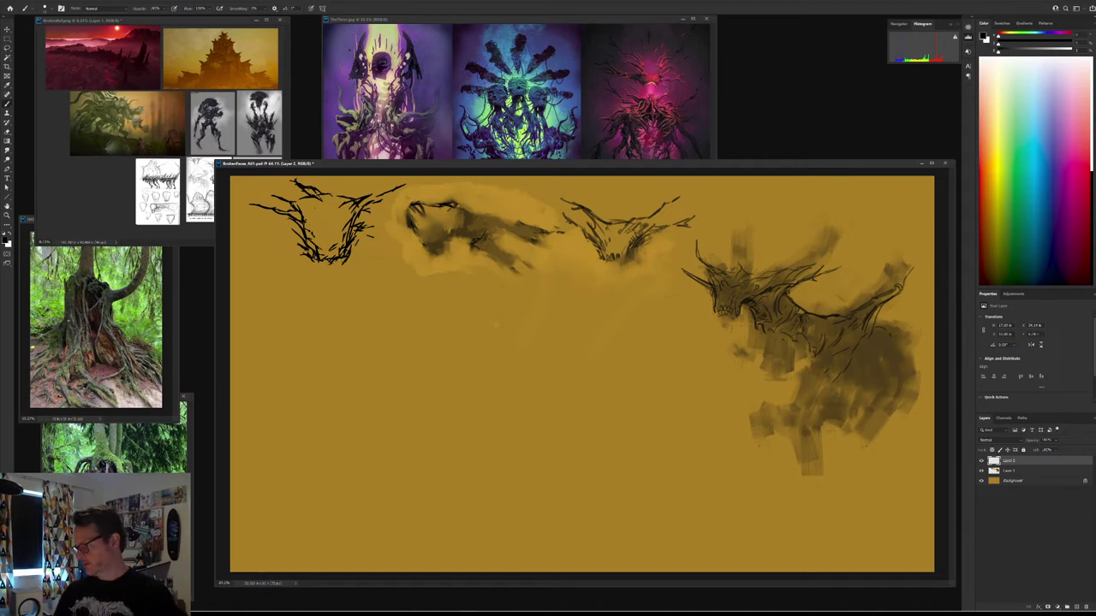
# Step: Sketch root-like limbs beneath the small side-view creature and darken its upper edge with a straight line
pyautogui.scroll(-3, 582, 374)
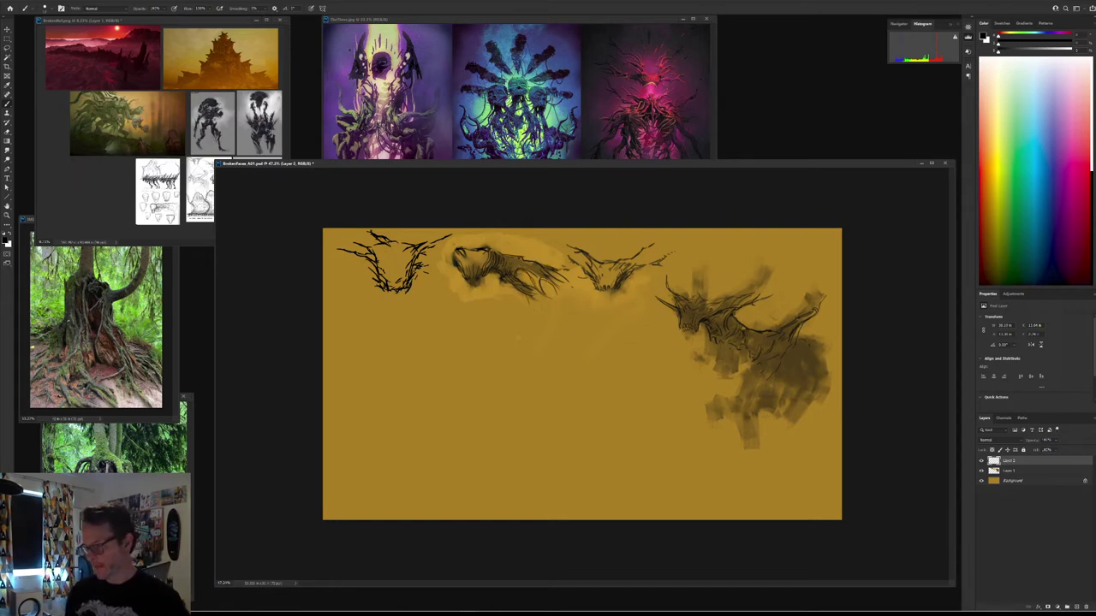
pyautogui.moveTo(513, 302); pyautogui.dragTo(588, 295)
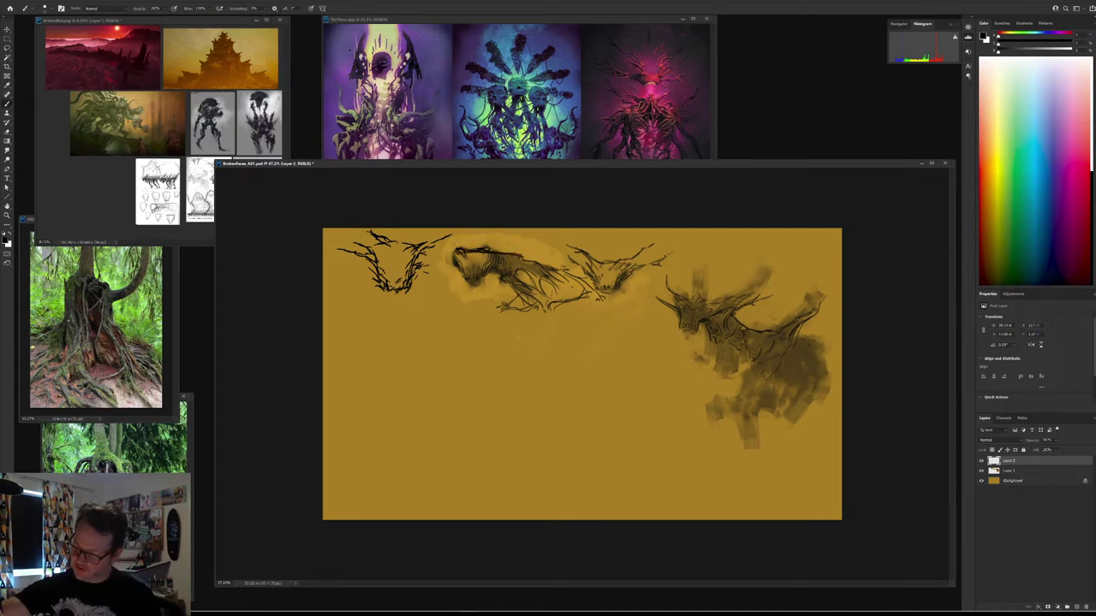
pyautogui.moveTo(473, 255); pyautogui.dragTo(568, 273)
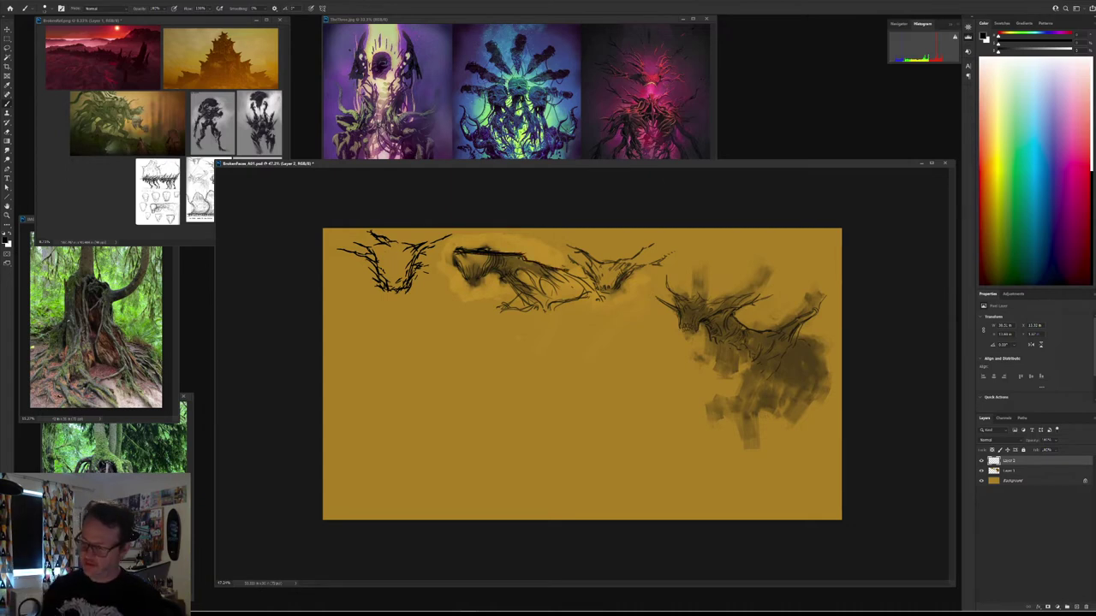
# Step: Clean up the small side-view creature's top and front edges using ochre tones sampled from around it
pyautogui.keyDown('alt'); pyautogui.click(508, 262); pyautogui.keyUp('alt')
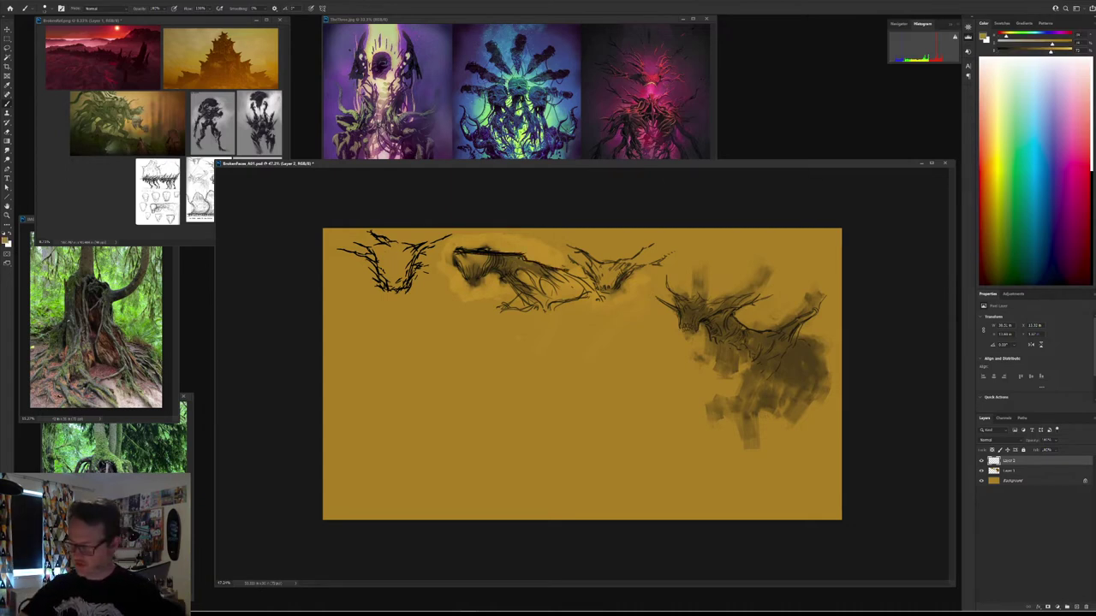
pyautogui.keyDown('alt'); pyautogui.click(479, 243); pyautogui.keyUp('alt')
pyautogui.moveTo(455, 248); pyautogui.dragTo(499, 251)
pyautogui.keyDown('alt'); pyautogui.click(471, 273); pyautogui.keyUp('alt')
pyautogui.moveTo(457, 253); pyautogui.dragTo(488, 254)
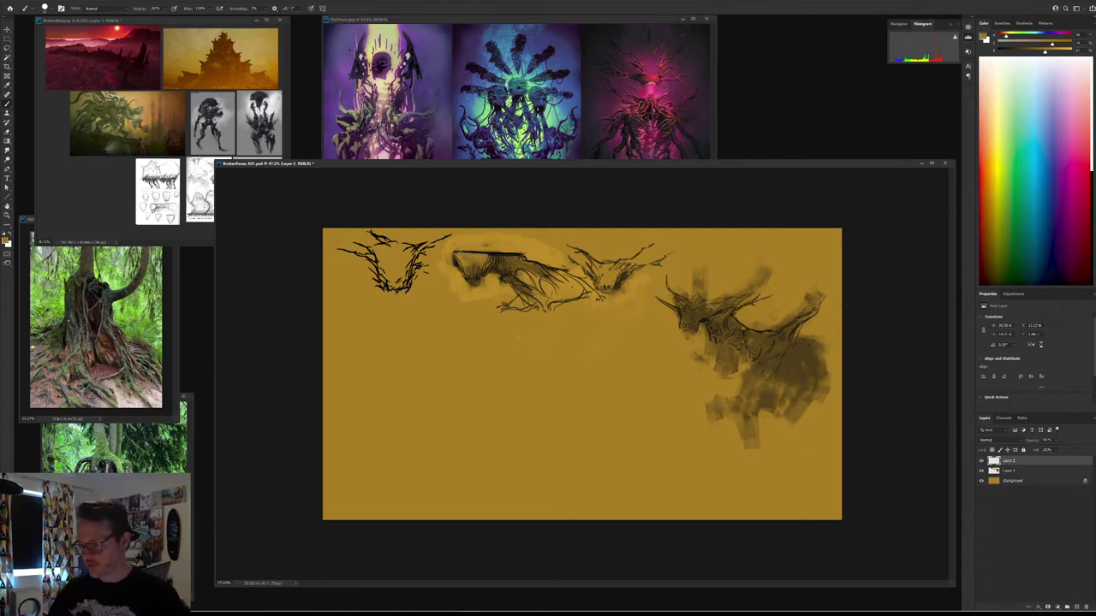
pyautogui.keyDown('alt'); pyautogui.click(446, 263); pyautogui.keyUp('alt')
pyautogui.moveTo(452, 254); pyautogui.dragTo(455, 265)
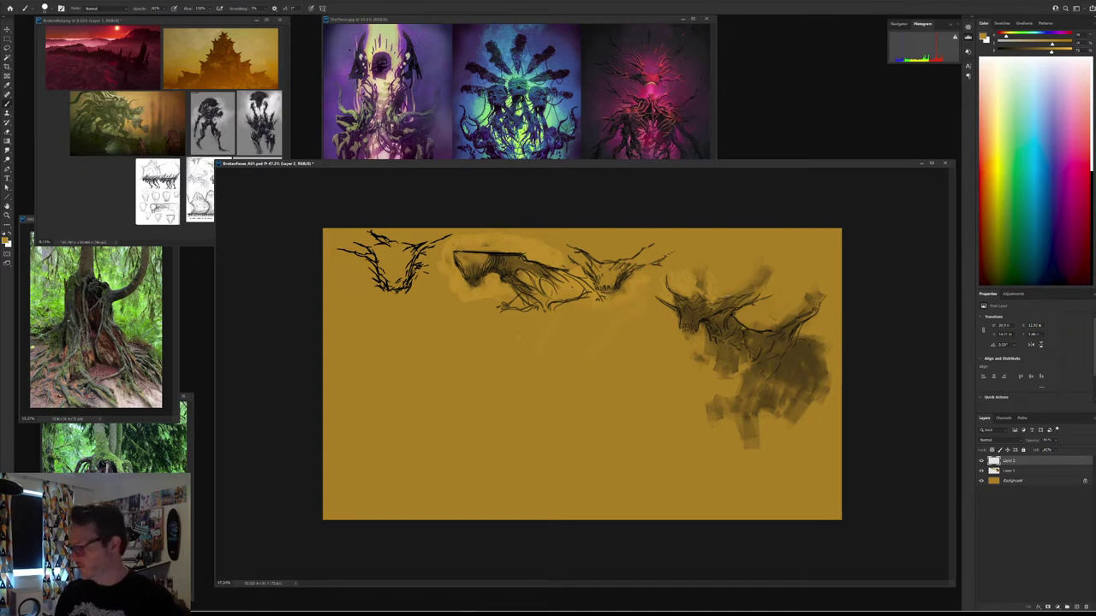
# Step: Paint lighter ochre around the large creature's horns, back and chest with a square textured brush to carve its silhouette
pyautogui.moveTo(741, 309); pyautogui.dragTo(766, 297)
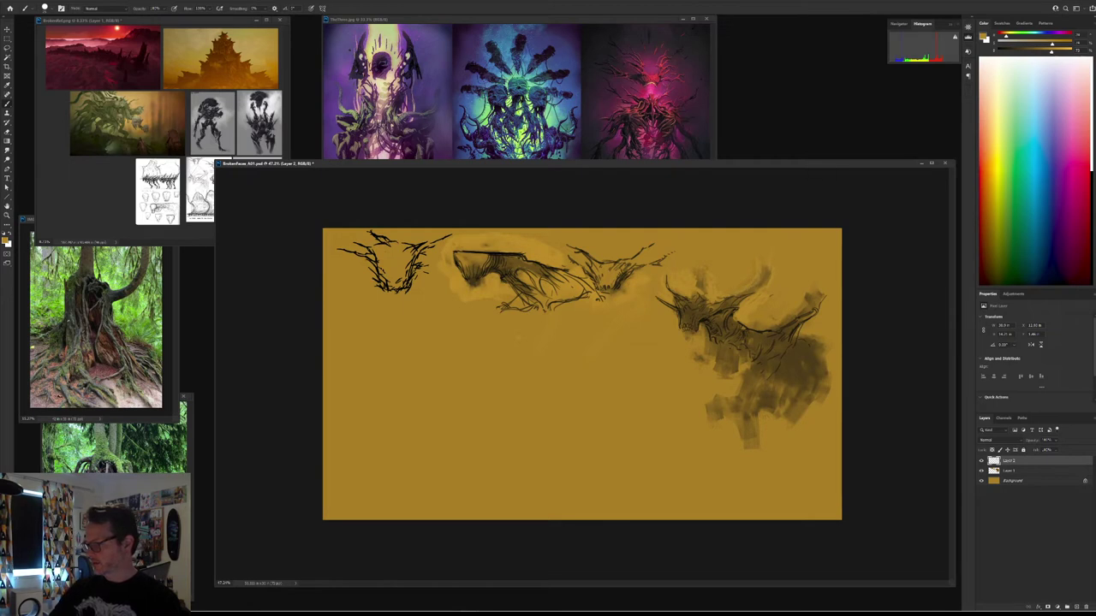
pyautogui.rightClick(748, 368)
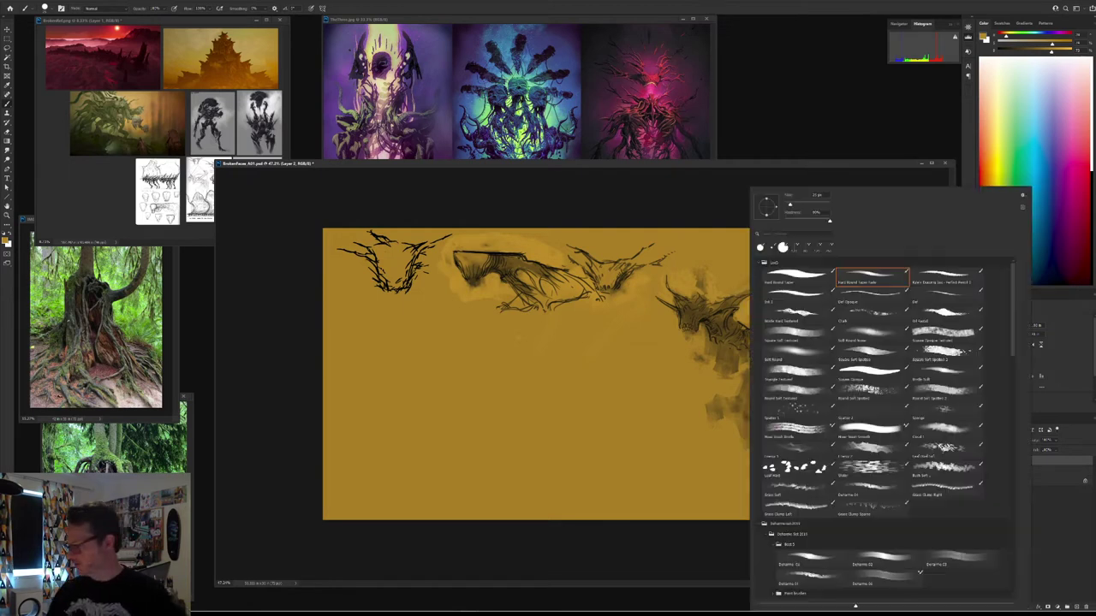
pyautogui.doubleClick(943, 334)
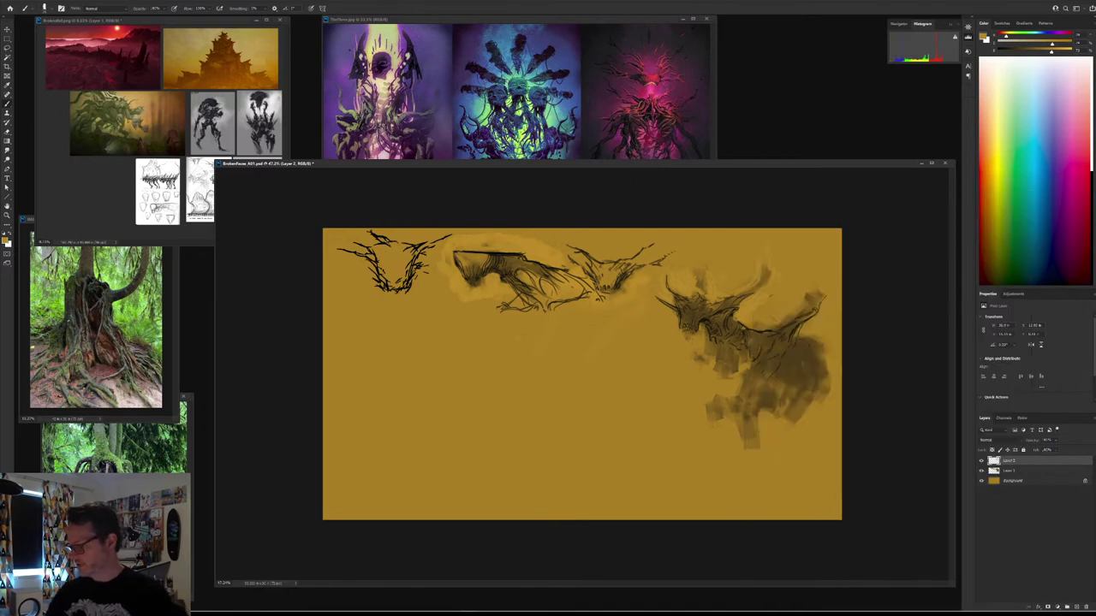
pyautogui.keyDown('alt'); pyautogui.click(724, 288); pyautogui.keyUp('alt')
pyautogui.moveTo(733, 254); pyautogui.dragTo(720, 256)
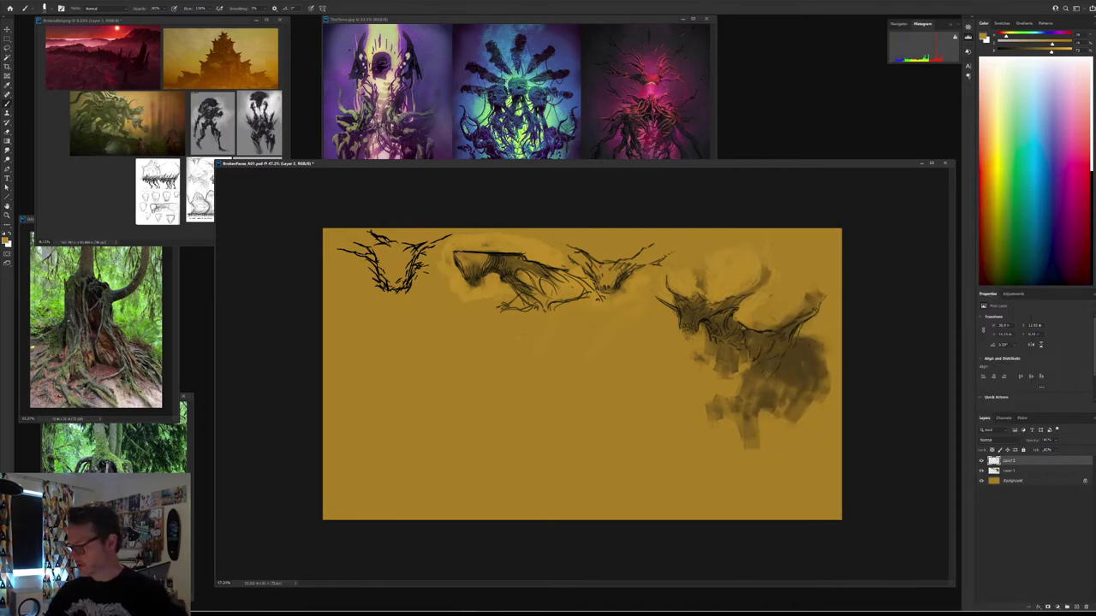
pyautogui.moveTo(746, 315)
pyautogui.mouseDown()
pyautogui.moveTo(752, 323)
pyautogui.moveTo(786, 297)
pyautogui.mouseUp()
pyautogui.moveTo(698, 332)
pyautogui.mouseDown()
pyautogui.moveTo(748, 370)
pyautogui.moveTo(710, 377)
pyautogui.mouseUp()
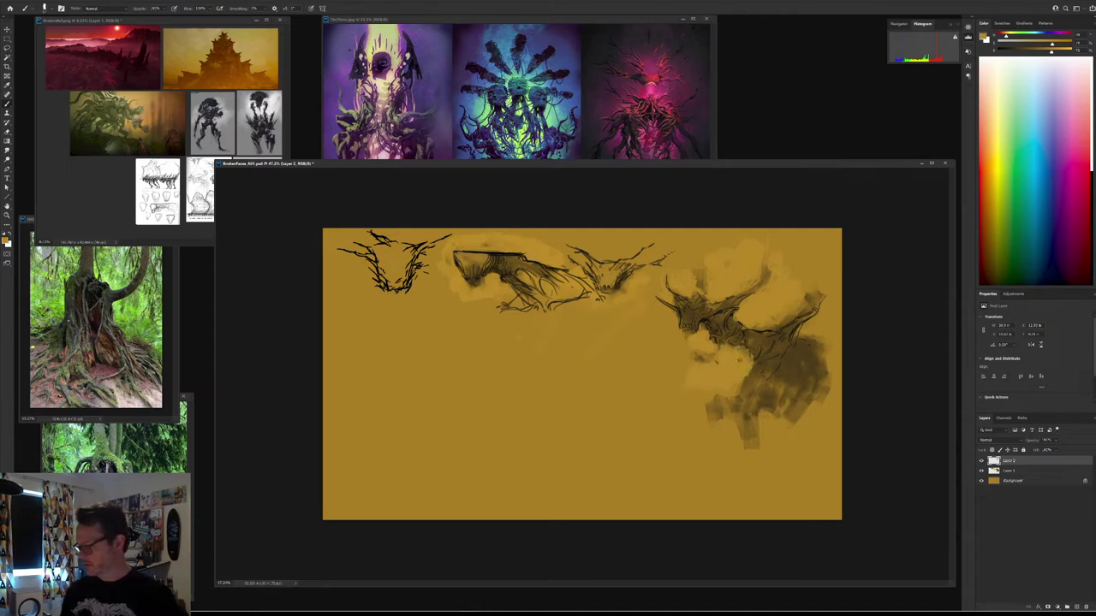
# Step: Cut light negative space behind the large creature's front leg and tighten the outline of its back spike
pyautogui.moveTo(770, 398); pyautogui.dragTo(777, 432)
pyautogui.moveTo(804, 329); pyautogui.dragTo(800, 337)
pyautogui.moveTo(796, 297); pyautogui.dragTo(808, 311)
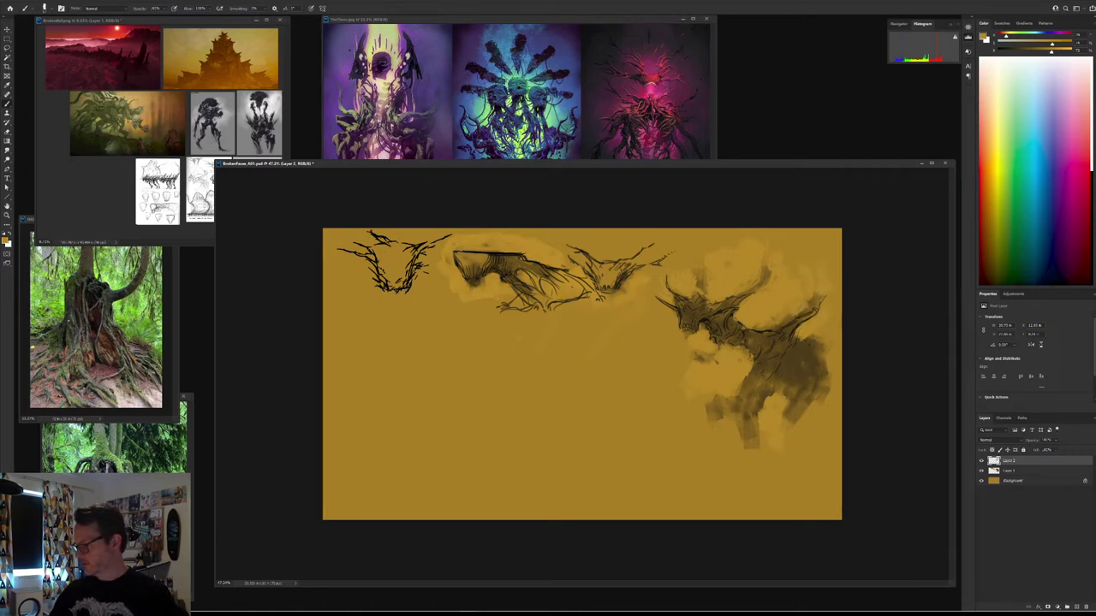
# Step: Darken the brush colour and paint a thin antler extending the back spike plus a small spike behind the neck
pyautogui.moveTo(1051, 51); pyautogui.dragTo(1037, 51)
pyautogui.moveTo(809, 289); pyautogui.dragTo(809, 250)
pyautogui.moveTo(758, 327); pyautogui.dragTo(765, 302)
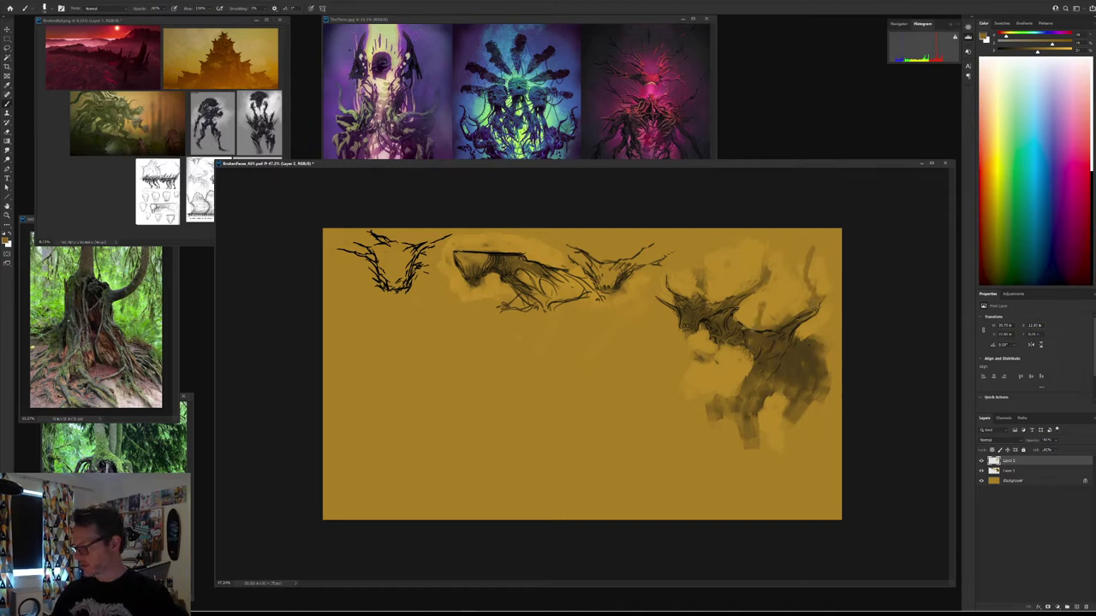
# Step: Paint sampled light ochre around the large creature's belly and front legs to trim their rough edges
pyautogui.keyDown('alt'); pyautogui.click(769, 316); pyautogui.keyUp('alt')
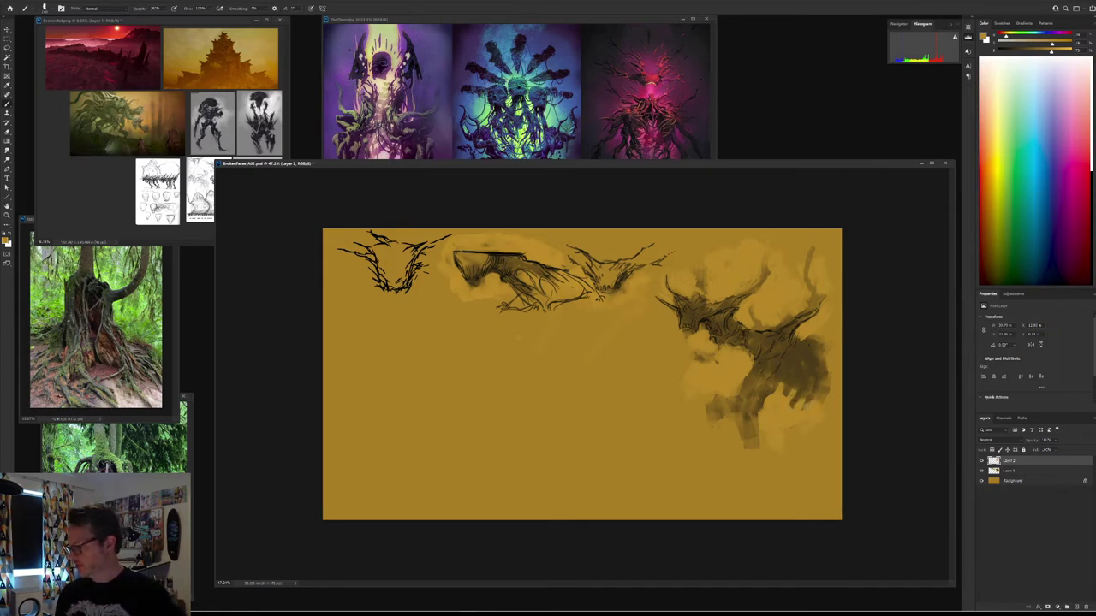
pyautogui.moveTo(709, 400); pyautogui.dragTo(699, 418)
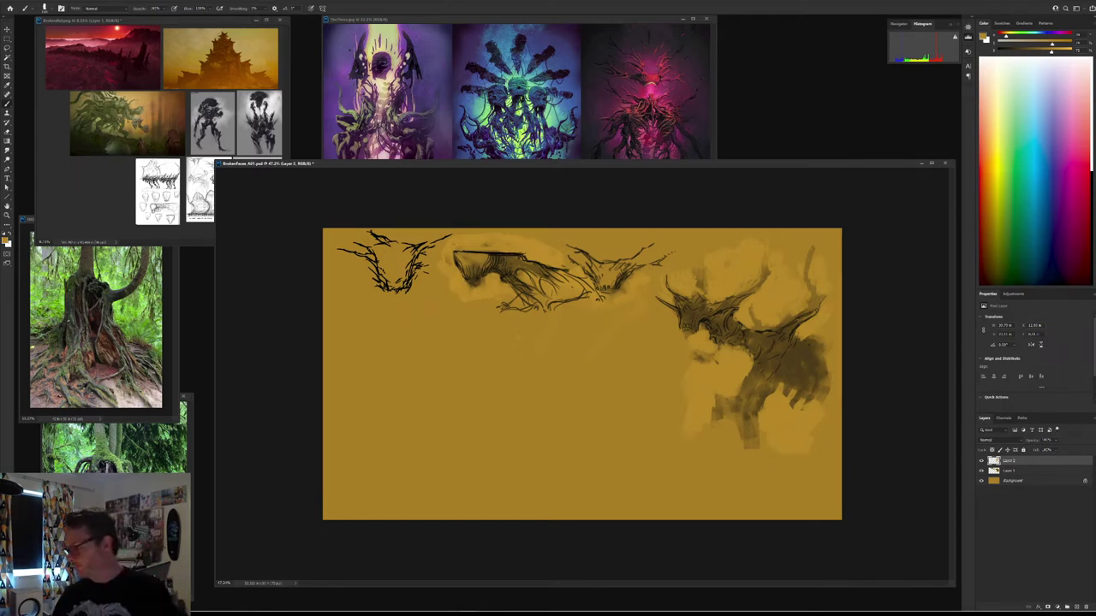
pyautogui.moveTo(745, 378); pyautogui.dragTo(736, 397)
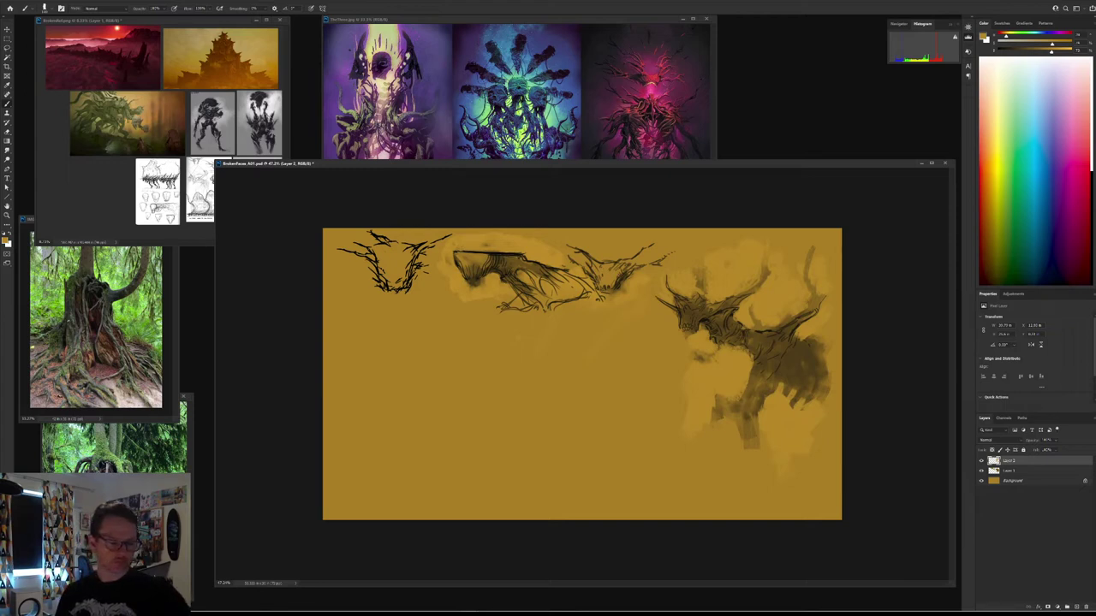
# Step: Fill out the large creature's chest with sampled brown tones and block in a slim foreleg below it
pyautogui.keyDown('alt'); pyautogui.click(758, 378); pyautogui.keyUp('alt')
pyautogui.moveTo(759, 377); pyautogui.dragTo(745, 378)
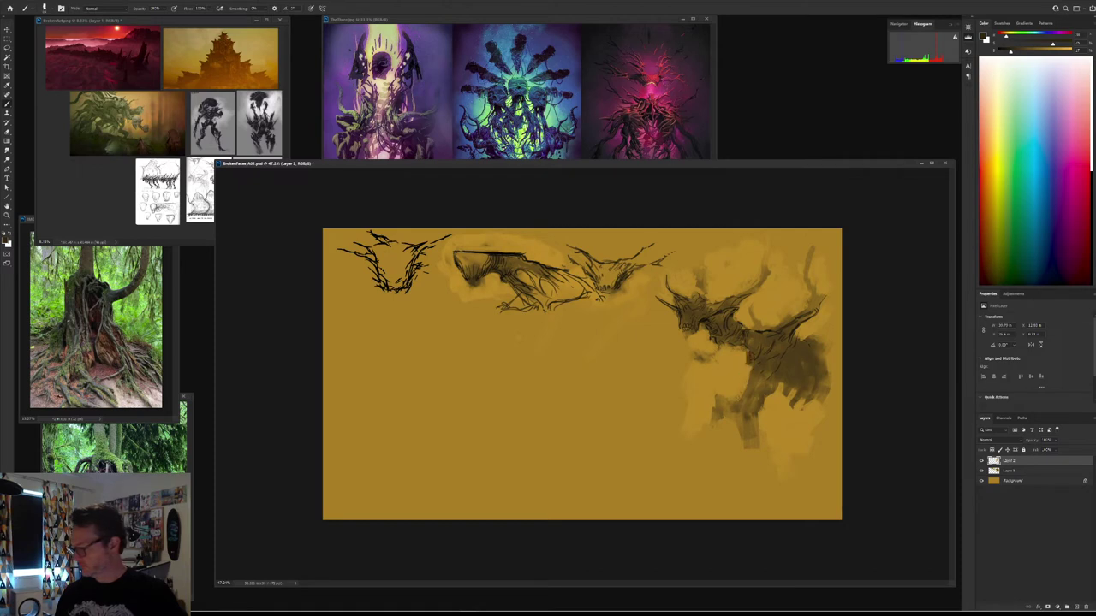
pyautogui.keyDown('alt'); pyautogui.click(756, 379); pyautogui.keyUp('alt')
pyautogui.moveTo(753, 375)
pyautogui.mouseDown()
pyautogui.moveTo(750, 389)
pyautogui.moveTo(747, 374)
pyautogui.mouseUp()
pyautogui.keyDown('alt'); pyautogui.click(755, 375); pyautogui.keyUp('alt')
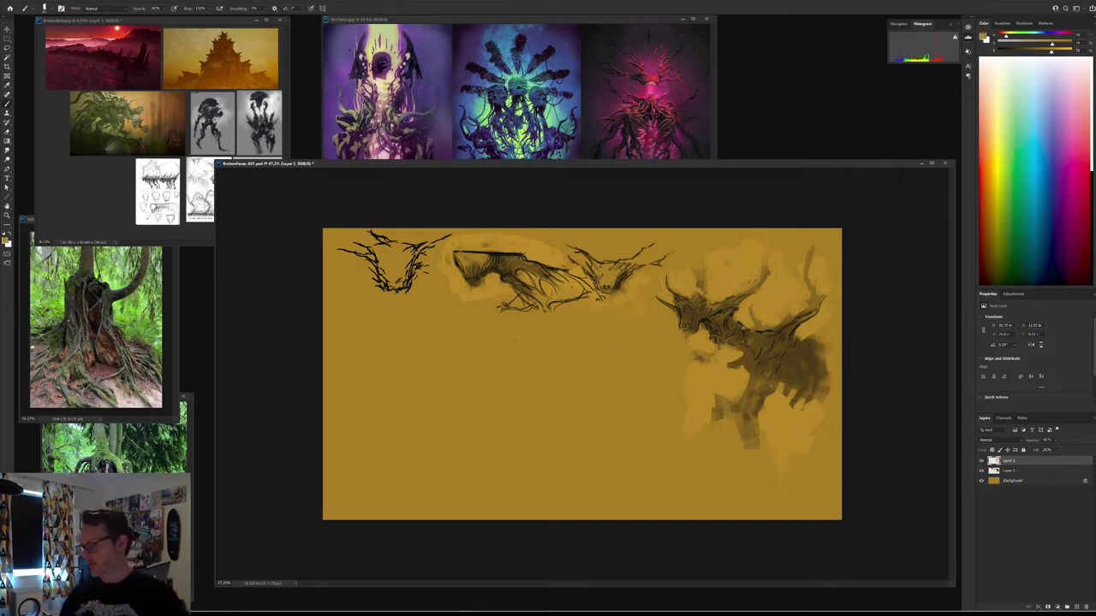
pyautogui.keyDown('alt'); pyautogui.click(744, 381); pyautogui.keyUp('alt')
pyautogui.keyDown('alt'); pyautogui.click(730, 366); pyautogui.keyUp('alt')
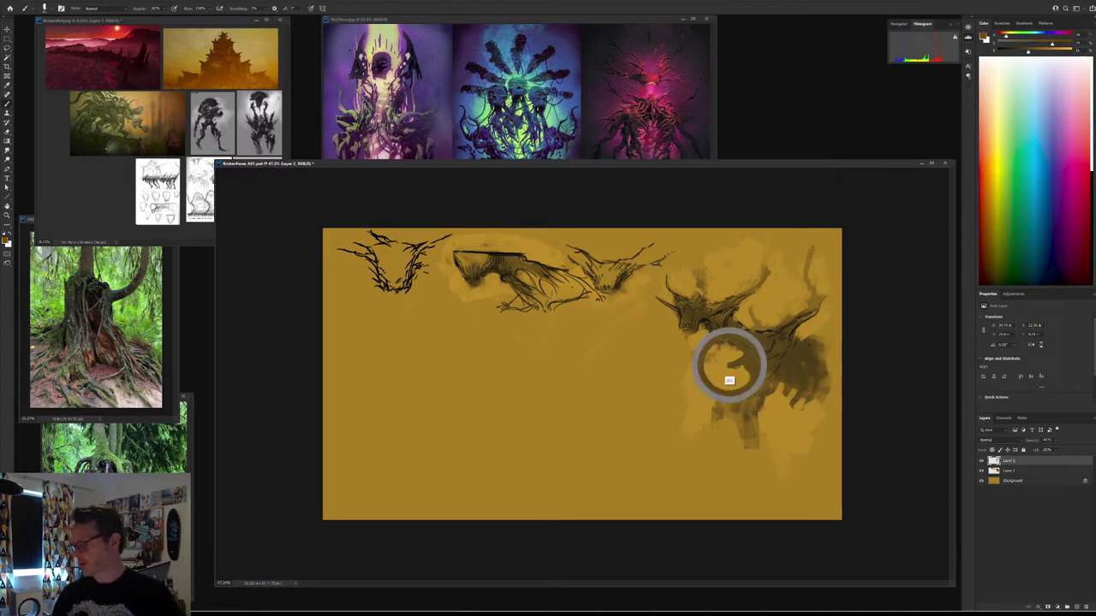
pyautogui.moveTo(729, 368); pyautogui.dragTo(723, 432)
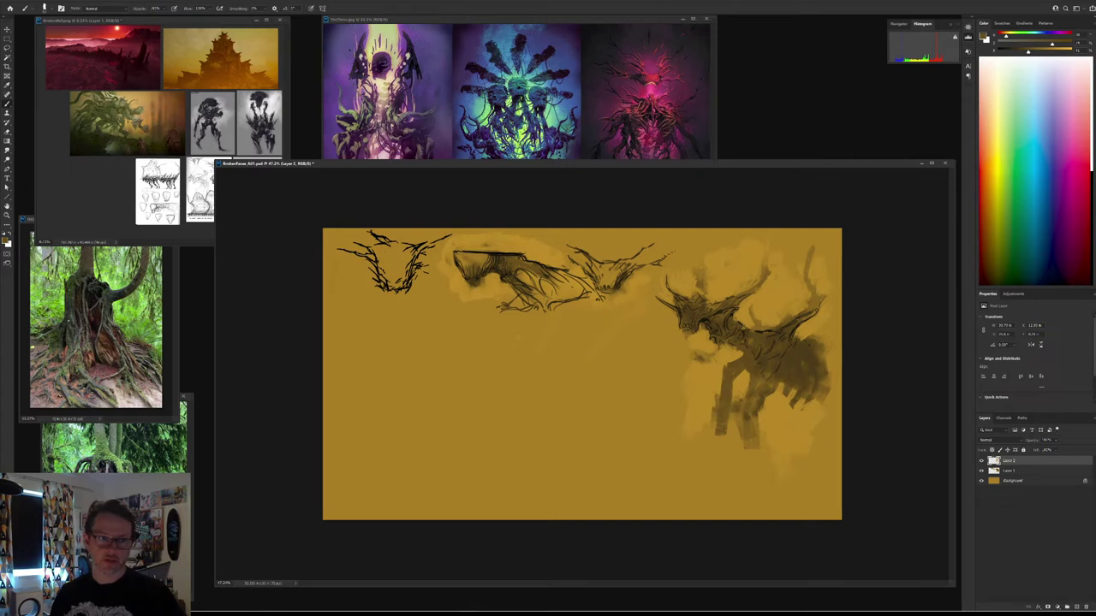
# Step: Reshape the large creature's second front leg into a longer, slimmer limb using sampled light and dark tones
pyautogui.keyDown('alt'); pyautogui.click(741, 387); pyautogui.keyUp('alt')
pyautogui.moveTo(737, 394)
pyautogui.mouseDown()
pyautogui.moveTo(748, 442)
pyautogui.moveTo(752, 412)
pyautogui.moveTo(747, 448)
pyautogui.moveTo(757, 446)
pyautogui.moveTo(764, 396)
pyautogui.moveTo(772, 457)
pyautogui.mouseUp()
pyautogui.keyDown('alt'); pyautogui.click(758, 383); pyautogui.keyUp('alt')
pyautogui.moveTo(770, 394); pyautogui.dragTo(779, 469)
pyautogui.moveTo(769, 404); pyautogui.dragTo(777, 471)
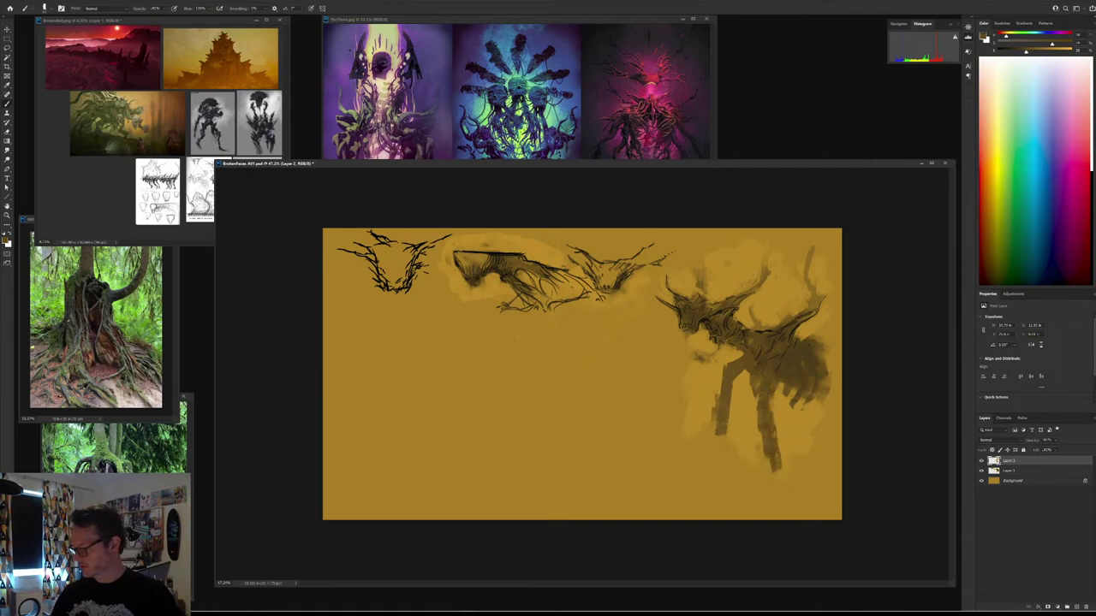
# Step: Repaint the foremost leg as a long curved limb and extend both front legs down near the canvas edge
pyautogui.moveTo(719, 375); pyautogui.dragTo(742, 495)
pyautogui.moveTo(729, 419); pyautogui.dragTo(740, 433)
pyautogui.moveTo(734, 392); pyautogui.dragTo(745, 443)
pyautogui.moveTo(743, 471); pyautogui.dragTo(746, 491)
pyautogui.moveTo(772, 457); pyautogui.dragTo(778, 507)
pyautogui.moveTo(777, 430); pyautogui.dragTo(780, 487)
pyautogui.moveTo(757, 399); pyautogui.dragTo(759, 419)
# Step: Paint light ochre over the old foreleg stub, around the long legs and below the creature's head
pyautogui.moveTo(751, 380)
pyautogui.mouseDown()
pyautogui.moveTo(758, 403)
pyautogui.moveTo(719, 435)
pyautogui.moveTo(710, 460)
pyautogui.mouseUp()
pyautogui.keyDown('alt'); pyautogui.click(747, 421); pyautogui.keyUp('alt')
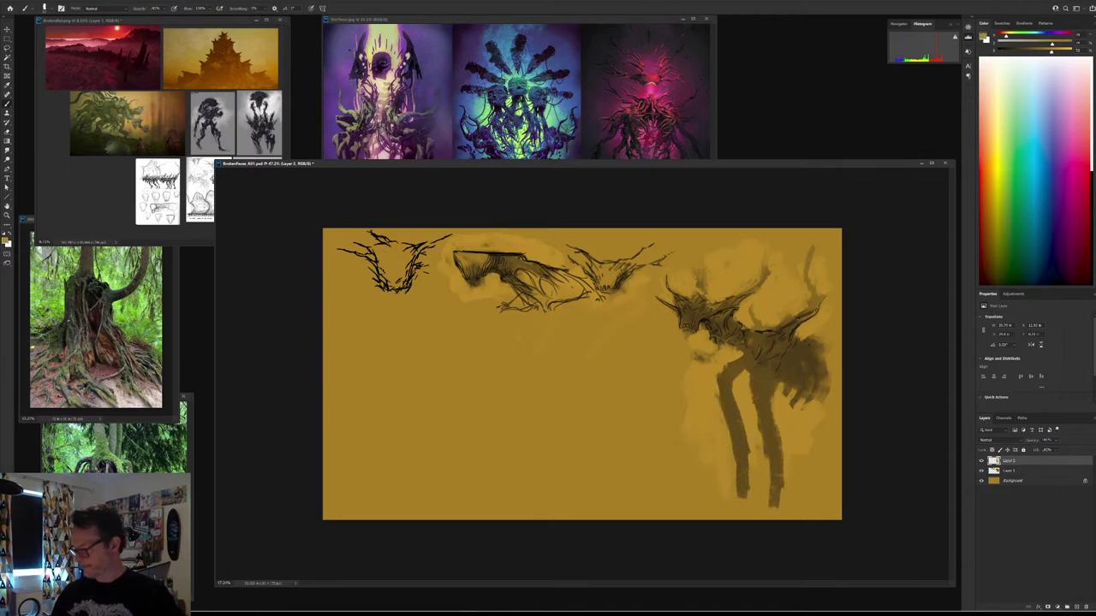
pyautogui.moveTo(688, 353); pyautogui.dragTo(696, 359)
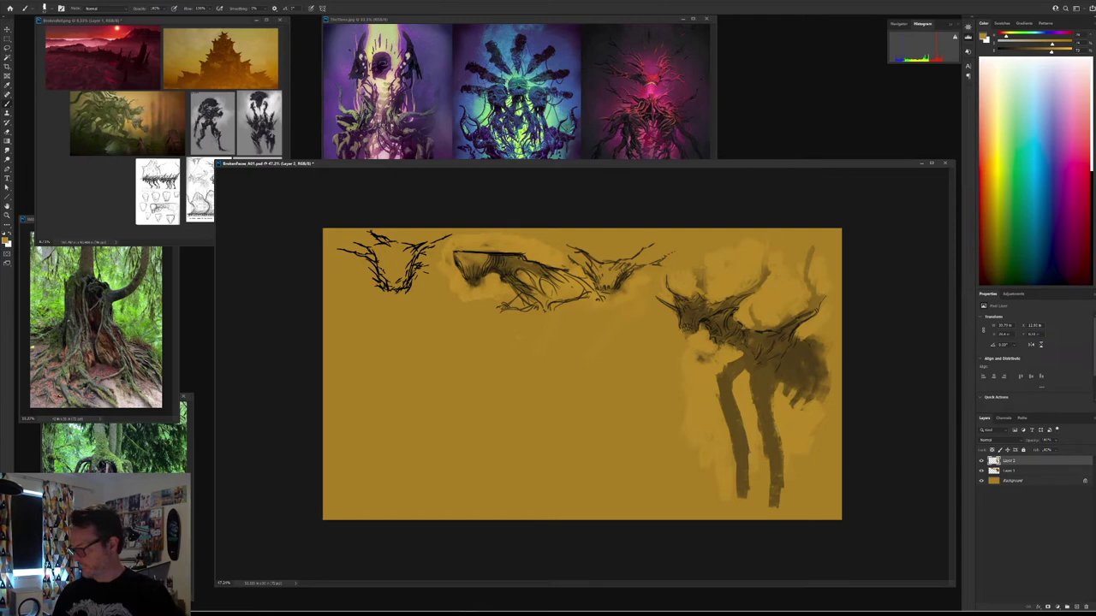
# Step: Fill out the large creature's hindquarters with sampled dark brown, extending the mass down and back toward the canvas edge
pyautogui.keyDown('alt'); pyautogui.click(812, 384); pyautogui.keyUp('alt')
pyautogui.moveTo(800, 344)
pyautogui.mouseDown()
pyautogui.moveTo(826, 342)
pyautogui.moveTo(822, 385)
pyautogui.moveTo(800, 403)
pyautogui.moveTo(828, 379)
pyautogui.moveTo(819, 404)
pyautogui.mouseUp()
pyautogui.moveTo(829, 366); pyautogui.dragTo(821, 405)
# Step: Refine the upper curves and outer edges of the large creature's two front legs with alternating sampled brown and ochre tones
pyautogui.keyDown('alt'); pyautogui.click(774, 423); pyautogui.keyUp('alt')
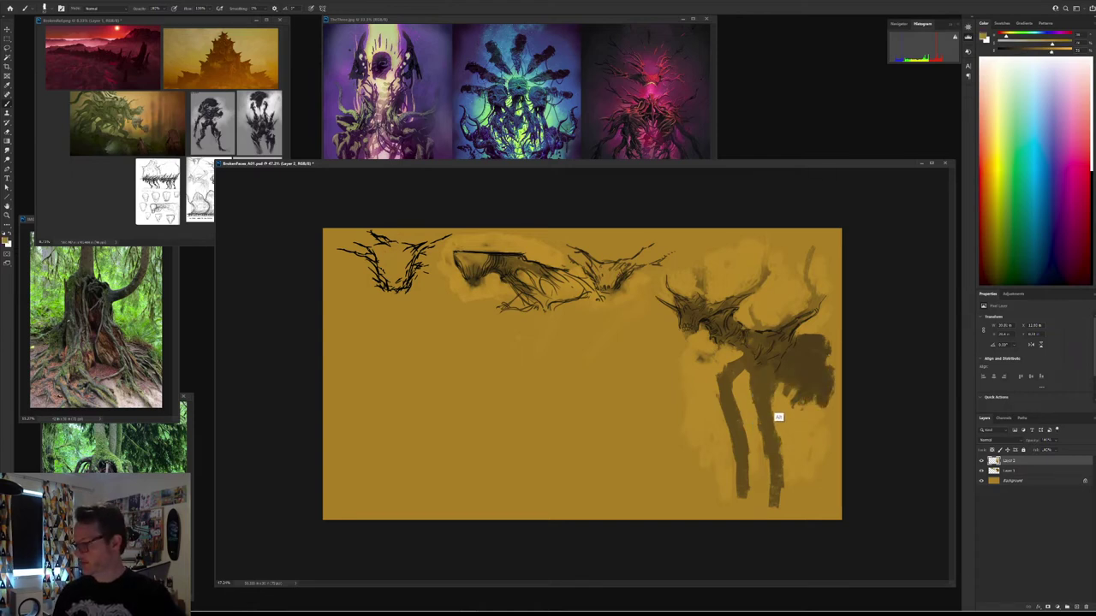
pyautogui.keyDown('alt'); pyautogui.click(761, 392); pyautogui.keyUp('alt')
pyautogui.moveTo(749, 393)
pyautogui.mouseDown()
pyautogui.moveTo(746, 385)
pyautogui.moveTo(763, 456)
pyautogui.mouseUp()
pyautogui.keyDown('alt'); pyautogui.click(750, 426); pyautogui.keyUp('alt')
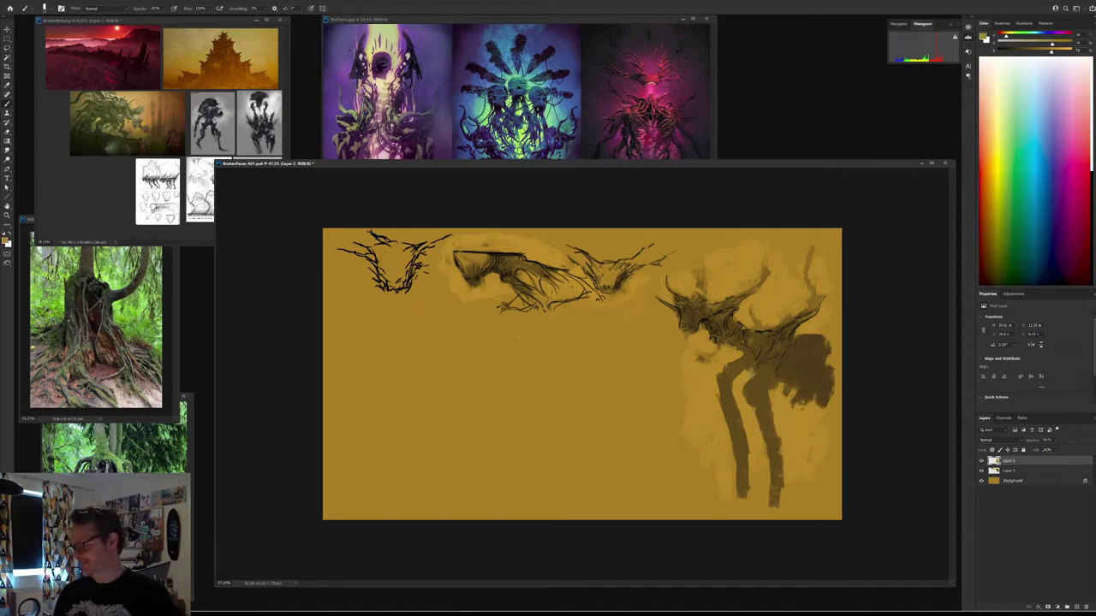
pyautogui.keyDown('alt'); pyautogui.click(759, 387); pyautogui.keyUp('alt')
pyautogui.moveTo(751, 378); pyautogui.dragTo(735, 382)
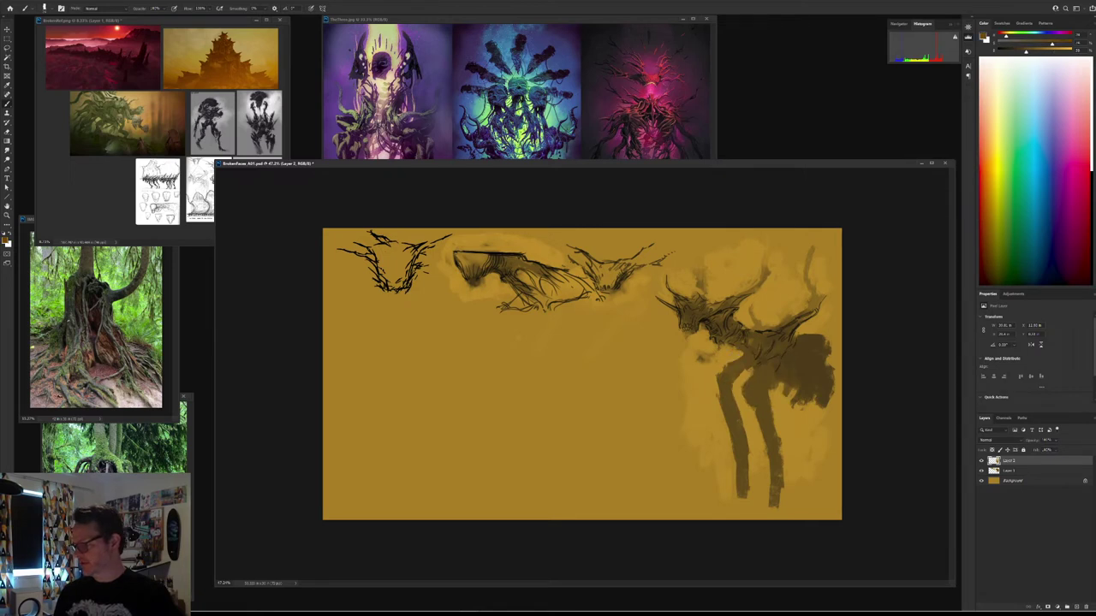
pyautogui.keyDown('alt'); pyautogui.click(718, 378); pyautogui.keyUp('alt')
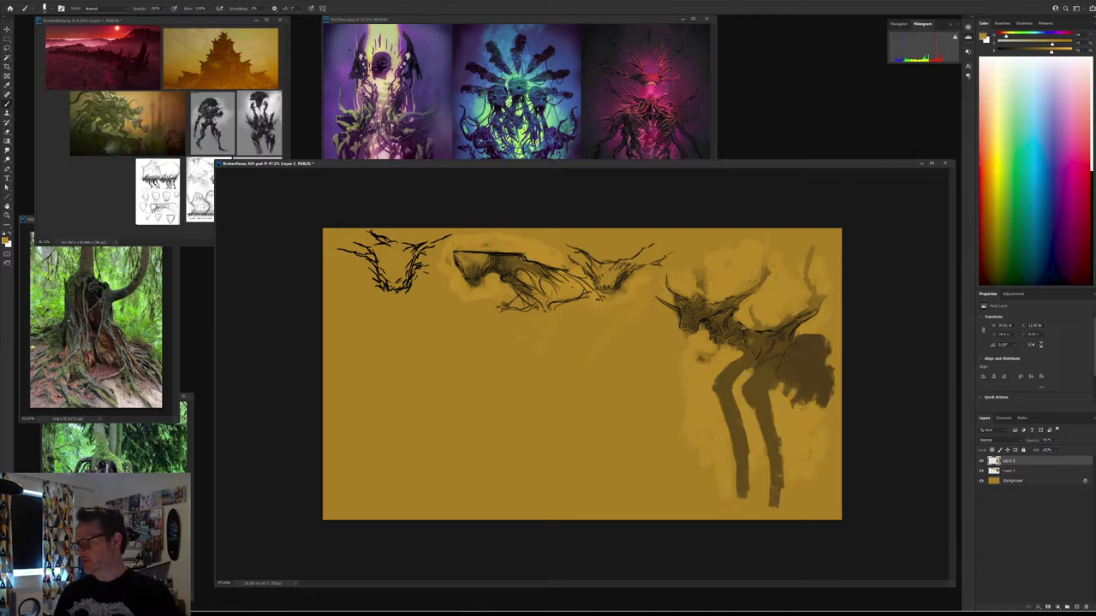
pyautogui.keyDown('alt'); pyautogui.click(768, 416); pyautogui.keyUp('alt')
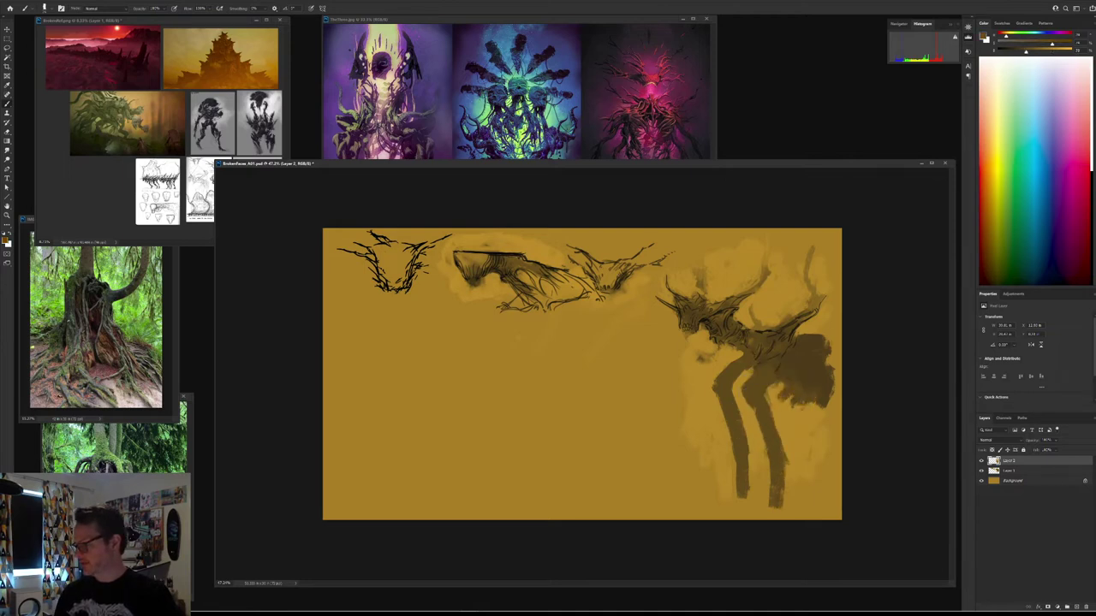
# Step: Darken and round off the large creature's hindquarters, and try a broad dark stroke along its back before undoing it
pyautogui.keyDown('alt'); pyautogui.click(816, 372); pyautogui.keyUp('alt')
pyautogui.moveTo(828, 371)
pyautogui.mouseDown()
pyautogui.moveTo(834, 344)
pyautogui.moveTo(809, 336)
pyautogui.mouseUp()
pyautogui.moveTo(740, 317)
pyautogui.mouseDown()
pyautogui.moveTo(786, 311)
pyautogui.moveTo(743, 318)
pyautogui.moveTo(755, 327)
pyautogui.moveTo(809, 310)
pyautogui.moveTo(827, 334)
pyautogui.mouseUp()
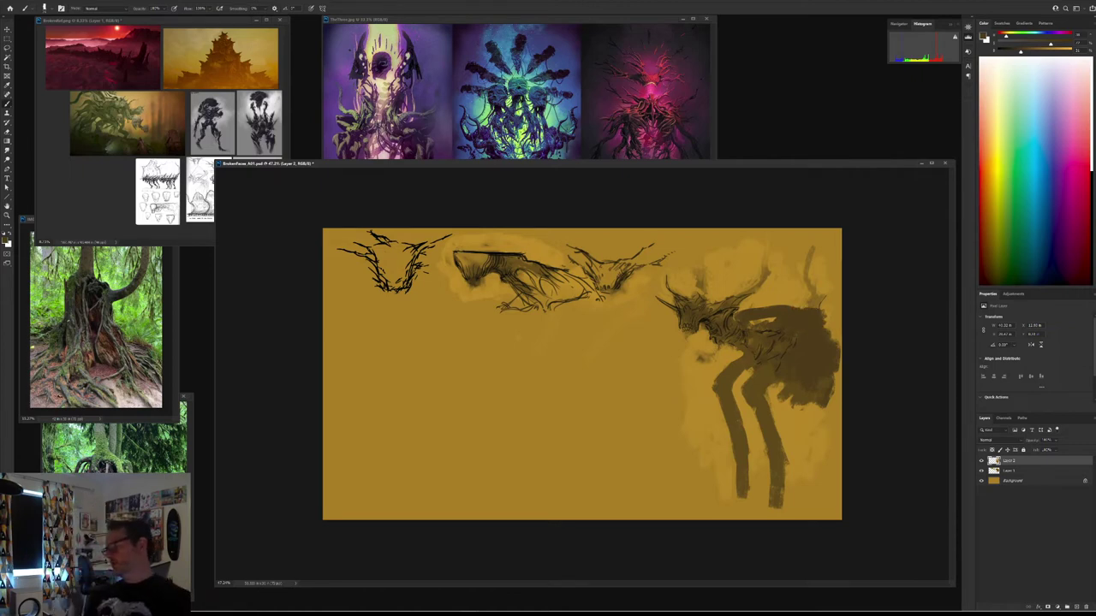
pyautogui.hotkey('ctrl', 'z')
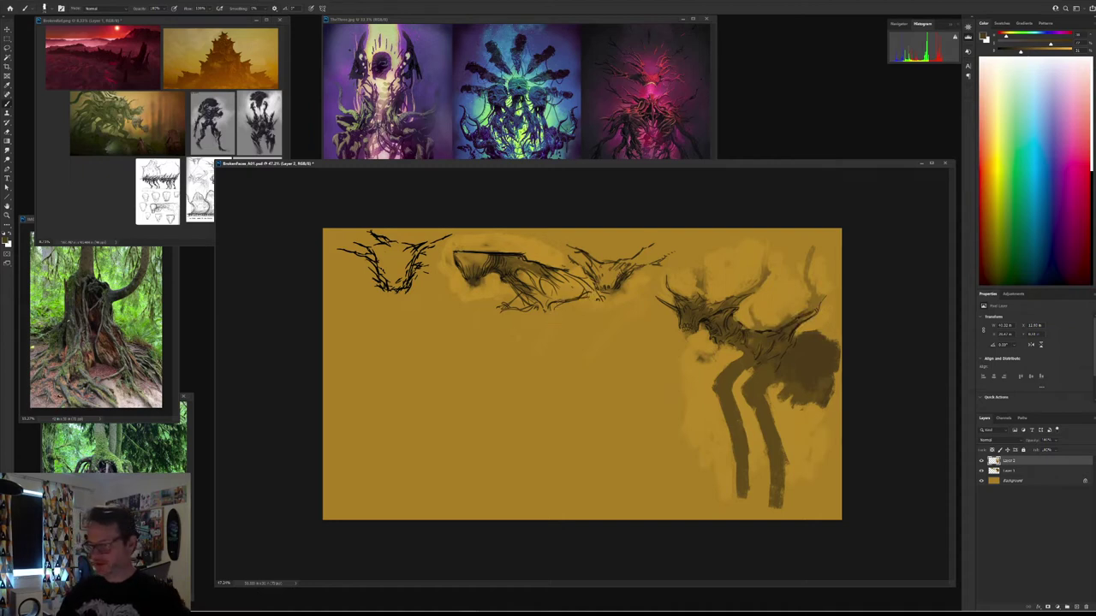
# Step: Block in the middle creature's ribs, belly and back with brown sampled from its neck, covering the old thin linework
pyautogui.keyDown('alt'); pyautogui.click(511, 281); pyautogui.keyUp('alt')
pyautogui.moveTo(527, 290); pyautogui.dragTo(553, 326)
pyautogui.moveTo(554, 272)
pyautogui.mouseDown()
pyautogui.moveTo(574, 291)
pyautogui.moveTo(569, 304)
pyautogui.moveTo(574, 296)
pyautogui.moveTo(594, 316)
pyautogui.mouseUp()
pyautogui.moveTo(519, 297)
pyautogui.mouseDown()
pyautogui.moveTo(513, 305)
pyautogui.moveTo(545, 312)
pyautogui.mouseUp()
pyautogui.moveTo(554, 304)
pyautogui.mouseDown()
pyautogui.moveTo(588, 296)
pyautogui.moveTo(553, 335)
pyautogui.moveTo(558, 346)
pyautogui.mouseUp()
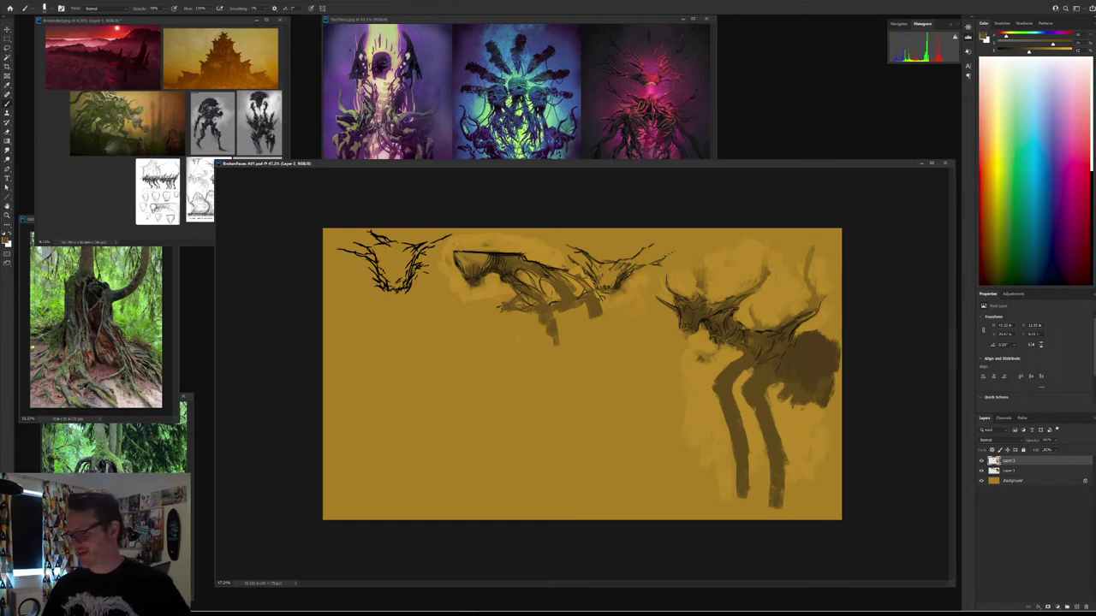
pyautogui.moveTo(518, 314)
pyautogui.mouseDown()
pyautogui.moveTo(563, 314)
pyautogui.moveTo(585, 305)
pyautogui.moveTo(587, 288)
pyautogui.moveTo(559, 324)
pyautogui.moveTo(586, 305)
pyautogui.moveTo(562, 341)
pyautogui.moveTo(498, 309)
pyautogui.mouseUp()
pyautogui.moveTo(601, 315)
pyautogui.mouseDown()
pyautogui.moveTo(612, 302)
pyautogui.moveTo(605, 310)
pyautogui.mouseUp()
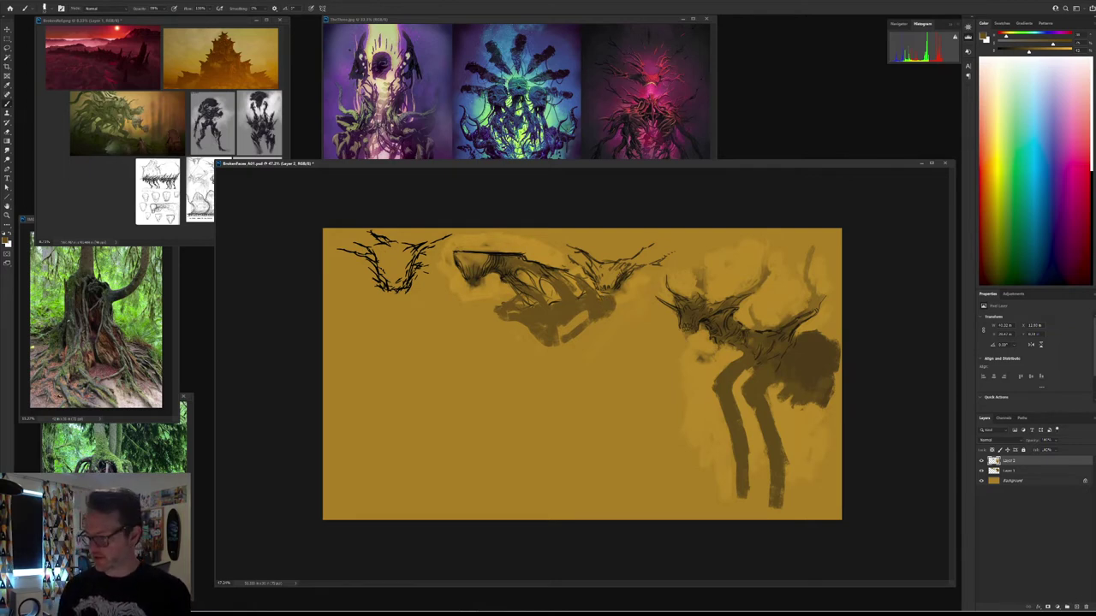
pyautogui.moveTo(545, 271); pyautogui.dragTo(574, 278)
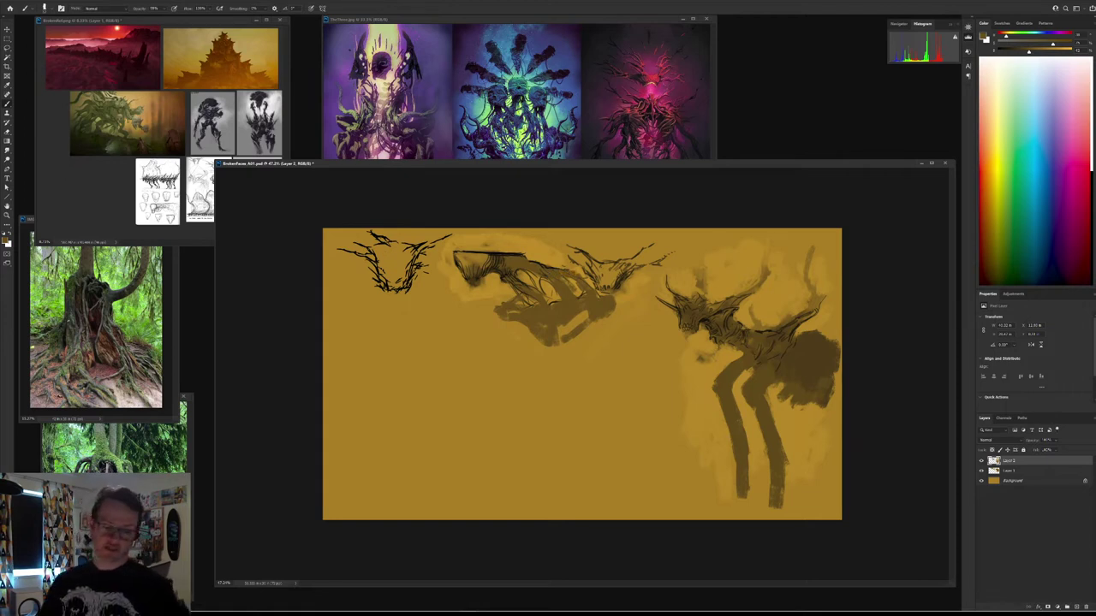
# Step: Clean up the middle creature's neck, chest edge and rib gaps with alternating sampled ochre and brown tones
pyautogui.keyDown('alt'); pyautogui.click(554, 272); pyautogui.keyUp('alt')
pyautogui.moveTo(582, 268); pyautogui.dragTo(607, 297)
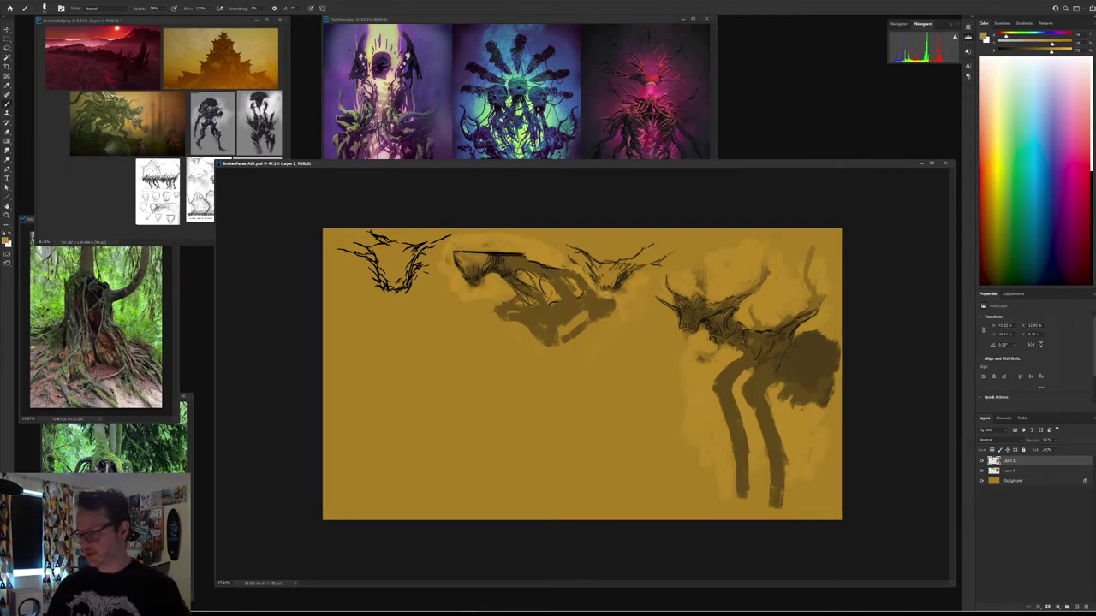
pyautogui.keyDown('alt'); pyautogui.click(511, 282); pyautogui.keyUp('alt')
pyautogui.moveTo(509, 278); pyautogui.dragTo(515, 292)
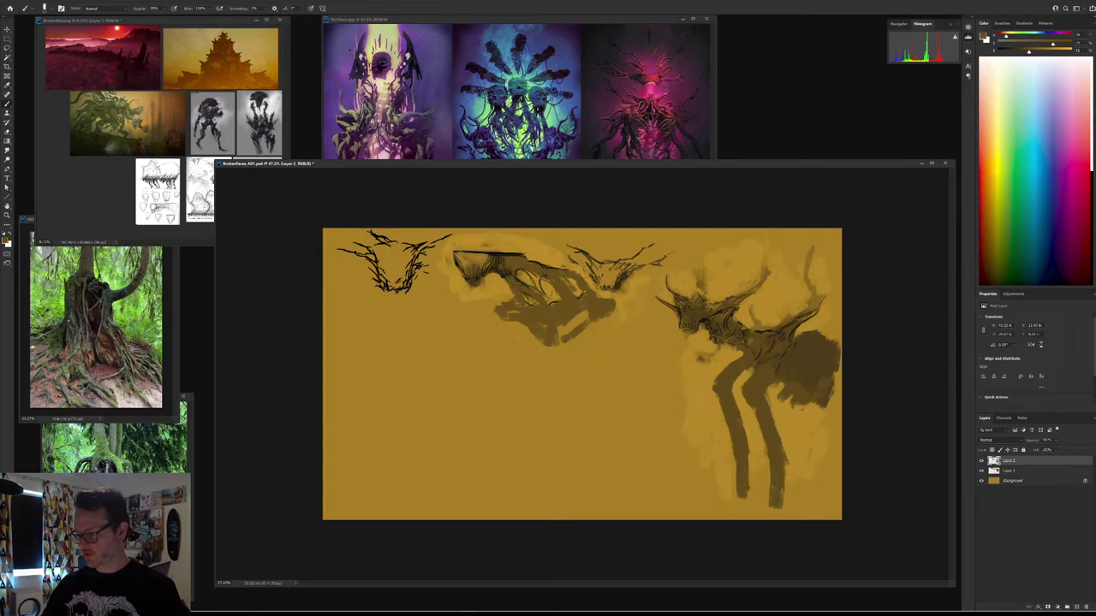
pyautogui.keyDown('alt'); pyautogui.click(500, 303); pyautogui.keyUp('alt')
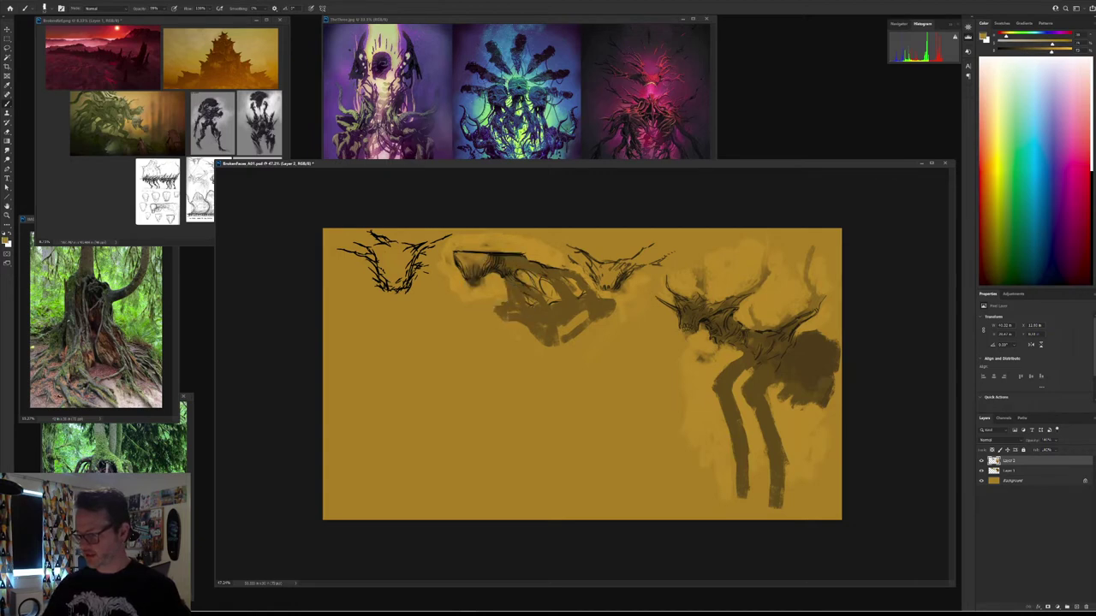
pyautogui.keyDown('alt'); pyautogui.click(533, 286); pyautogui.keyUp('alt')
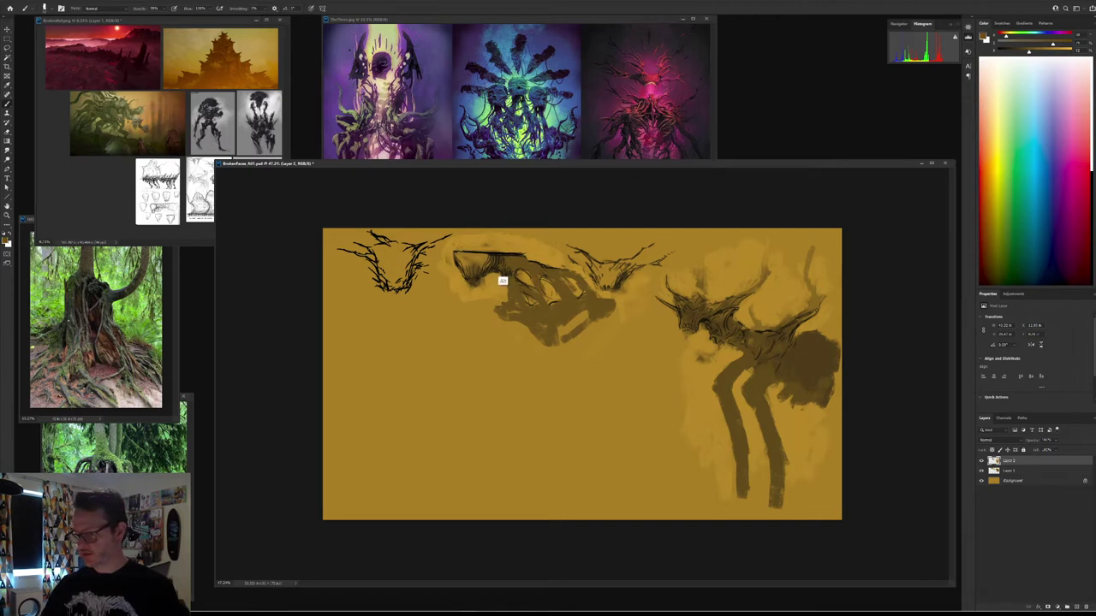
pyautogui.keyDown('alt'); pyautogui.click(500, 258); pyautogui.keyUp('alt')
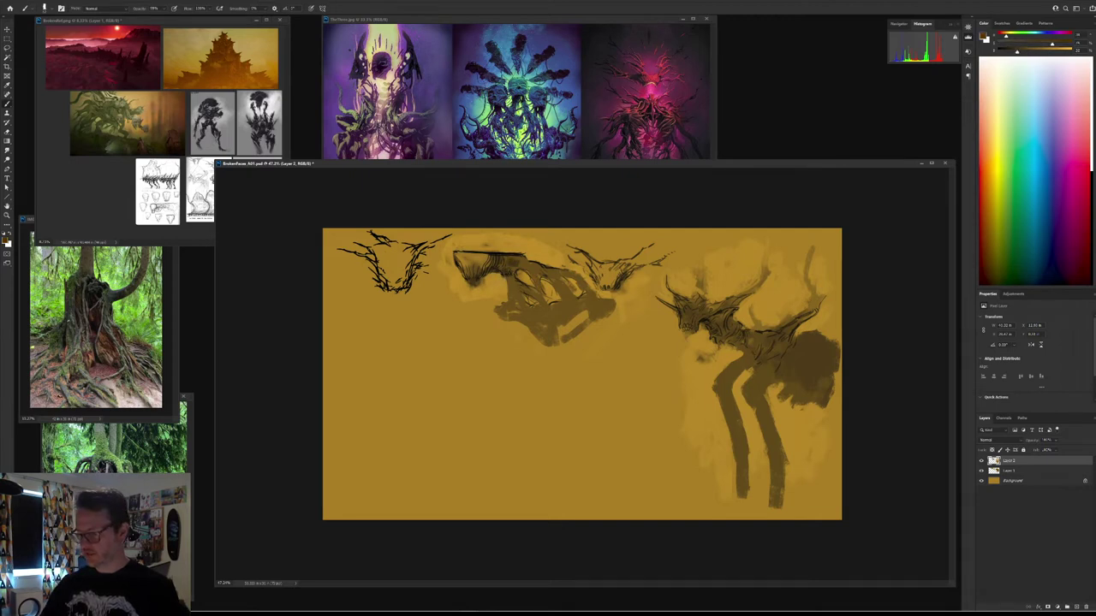
# Step: Paint darker brown struts across the middle creature's ribs and strengthen the belly mass and chest below them
pyautogui.moveTo(515, 290)
pyautogui.mouseDown()
pyautogui.moveTo(538, 315)
pyautogui.moveTo(568, 304)
pyautogui.mouseUp()
pyautogui.moveTo(538, 269)
pyautogui.mouseDown()
pyautogui.moveTo(571, 302)
pyautogui.moveTo(546, 315)
pyautogui.moveTo(580, 309)
pyautogui.moveTo(533, 320)
pyautogui.mouseUp()
pyautogui.keyDown('alt'); pyautogui.click(550, 303); pyautogui.keyUp('alt')
pyautogui.keyDown('alt'); pyautogui.click(535, 275); pyautogui.keyUp('alt')
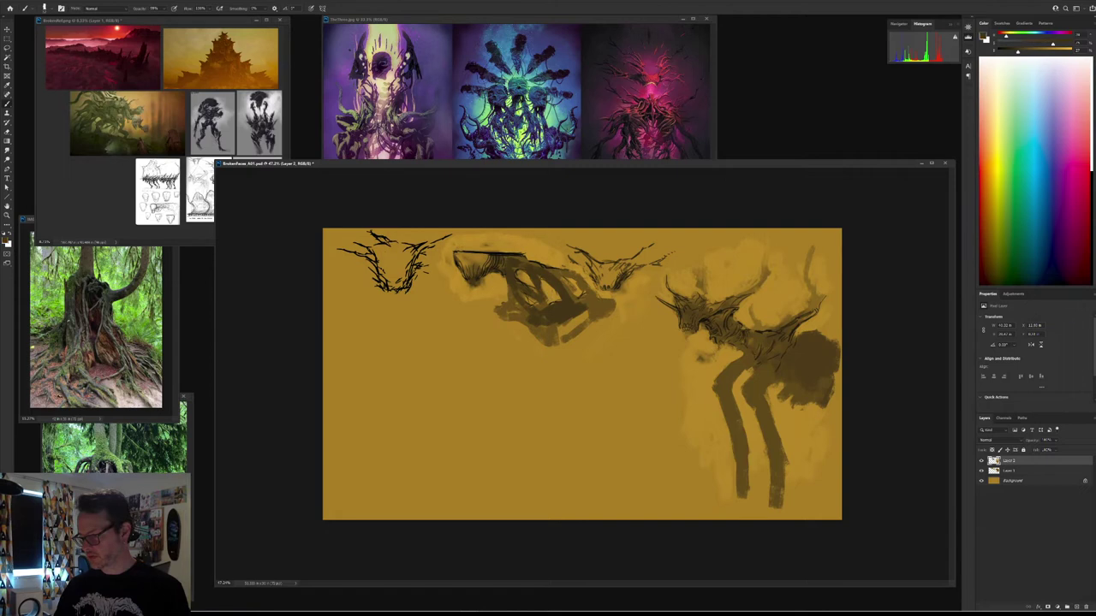
pyautogui.moveTo(510, 298); pyautogui.dragTo(518, 319)
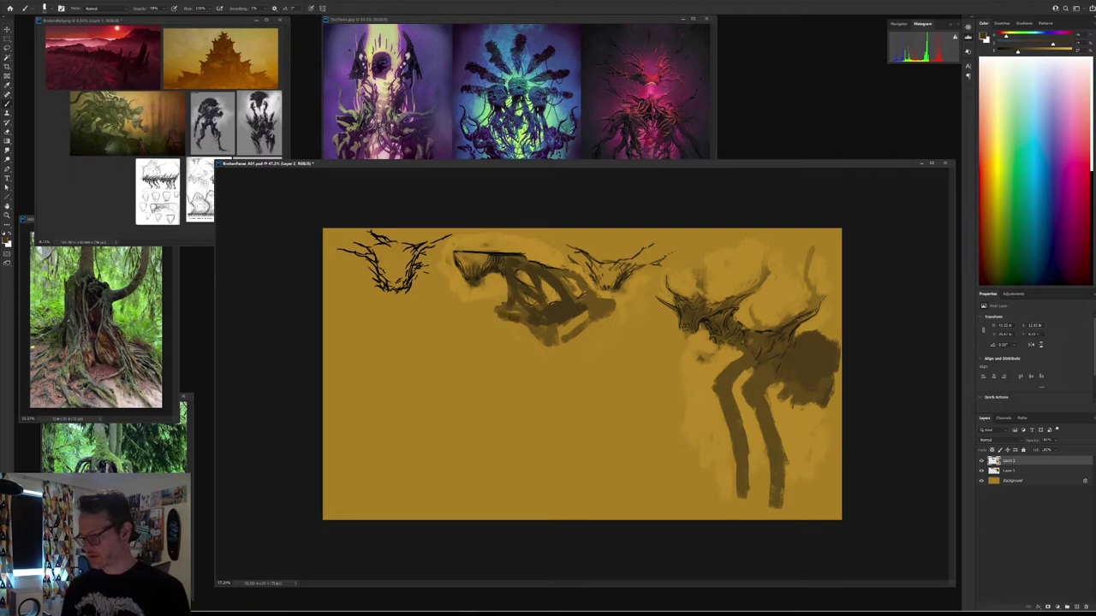
# Step: Shift the document window up, and paint a dark stroke behind the middle creature's body and two thin front legs below it
pyautogui.moveTo(531, 163); pyautogui.dragTo(584, 145)
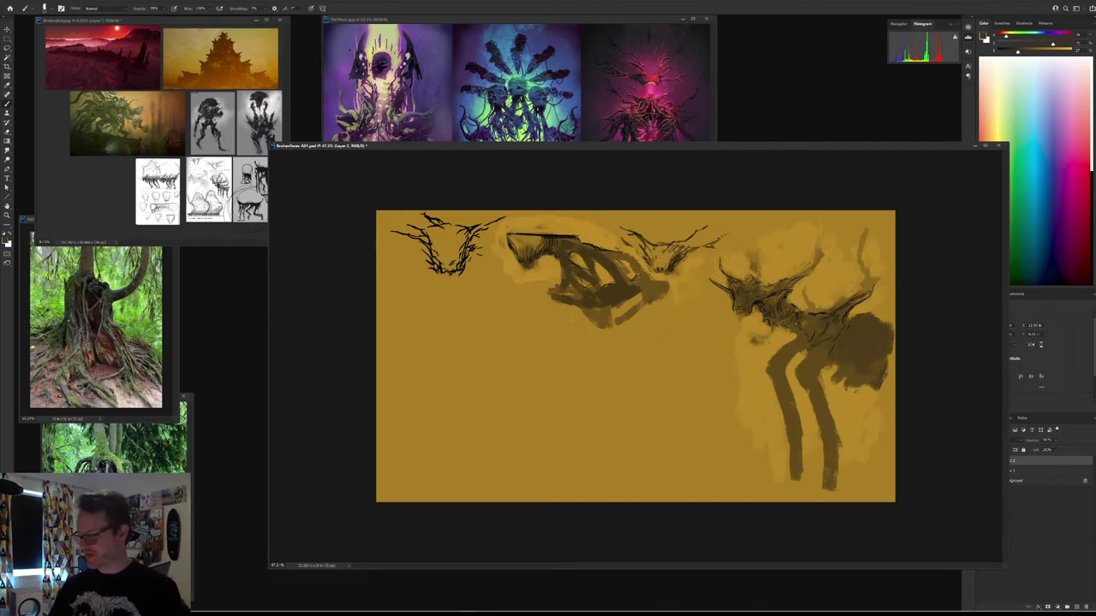
pyautogui.moveTo(611, 253)
pyautogui.mouseDown()
pyautogui.moveTo(641, 273)
pyautogui.moveTo(700, 278)
pyautogui.mouseUp()
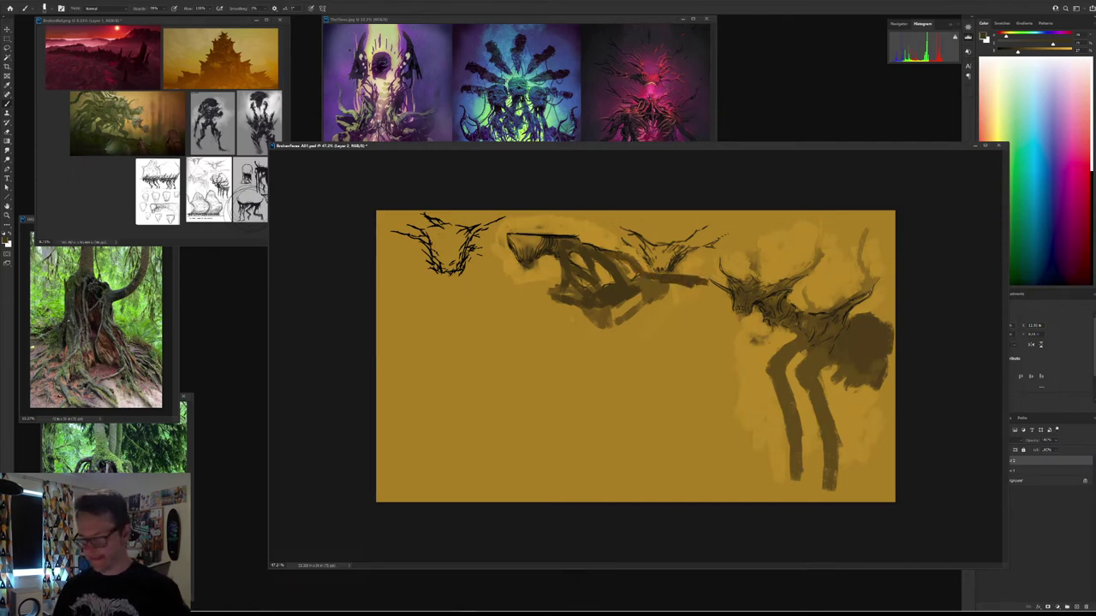
pyautogui.moveTo(560, 304); pyautogui.dragTo(592, 396)
pyautogui.moveTo(571, 319)
pyautogui.mouseDown()
pyautogui.moveTo(587, 351)
pyautogui.moveTo(578, 435)
pyautogui.mouseUp()
pyautogui.moveTo(621, 305)
pyautogui.mouseDown()
pyautogui.moveTo(637, 336)
pyautogui.moveTo(618, 398)
pyautogui.mouseUp()
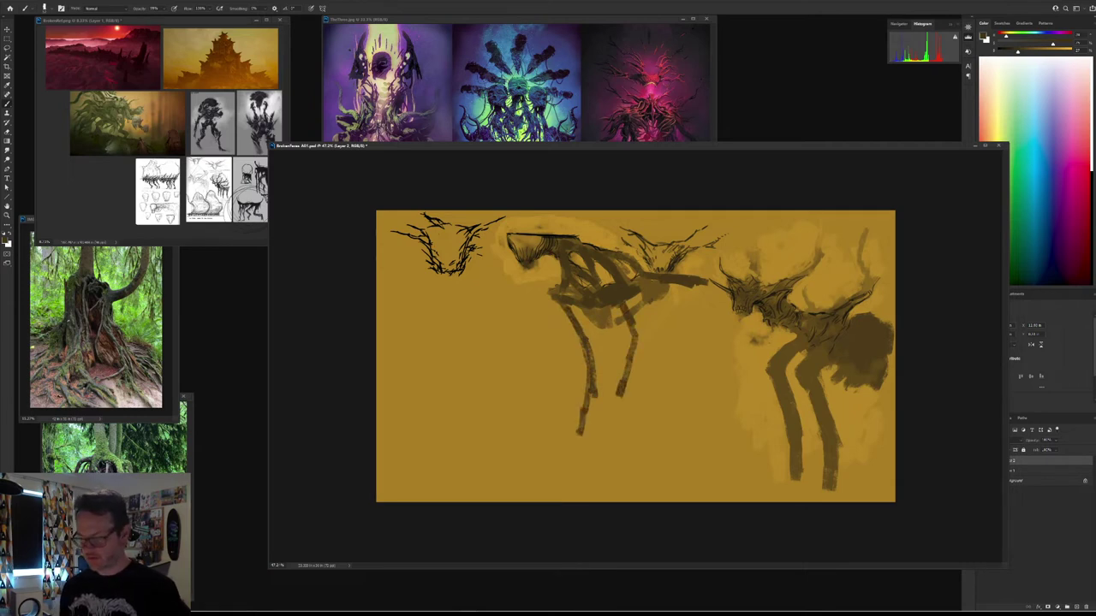
# Step: Paint a sloping back line on the middle creature ending in a curved rump and two short hind leg stubs
pyautogui.moveTo(623, 264)
pyautogui.mouseDown()
pyautogui.moveTo(724, 347)
pyautogui.moveTo(692, 329)
pyautogui.moveTo(734, 346)
pyautogui.moveTo(735, 381)
pyautogui.mouseUp()
pyautogui.moveTo(690, 332)
pyautogui.mouseDown()
pyautogui.moveTo(734, 349)
pyautogui.moveTo(713, 379)
pyautogui.mouseUp()
pyautogui.moveTo(678, 356); pyautogui.dragTo(682, 339)
pyautogui.moveTo(694, 336)
pyautogui.mouseDown()
pyautogui.moveTo(719, 382)
pyautogui.moveTo(735, 351)
pyautogui.mouseUp()
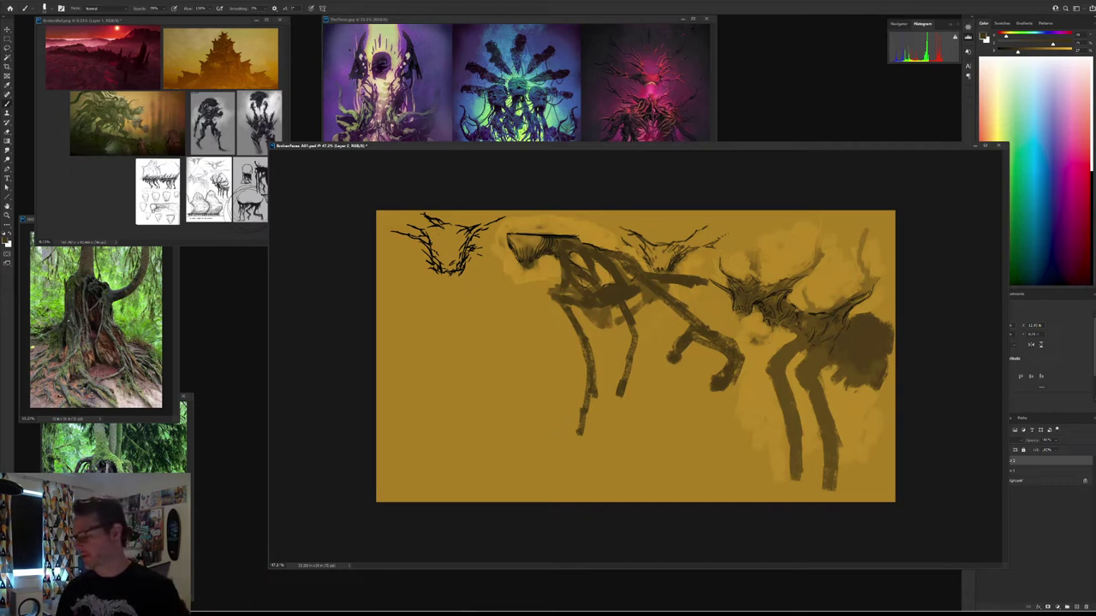
pyautogui.moveTo(675, 366)
pyautogui.mouseDown()
pyautogui.moveTo(707, 340)
pyautogui.moveTo(742, 367)
pyautogui.moveTo(733, 384)
pyautogui.mouseUp()
pyautogui.moveTo(671, 364)
pyautogui.mouseDown()
pyautogui.moveTo(704, 349)
pyautogui.moveTo(684, 374)
pyautogui.moveTo(727, 364)
pyautogui.moveTo(661, 373)
pyautogui.moveTo(714, 395)
pyautogui.mouseUp()
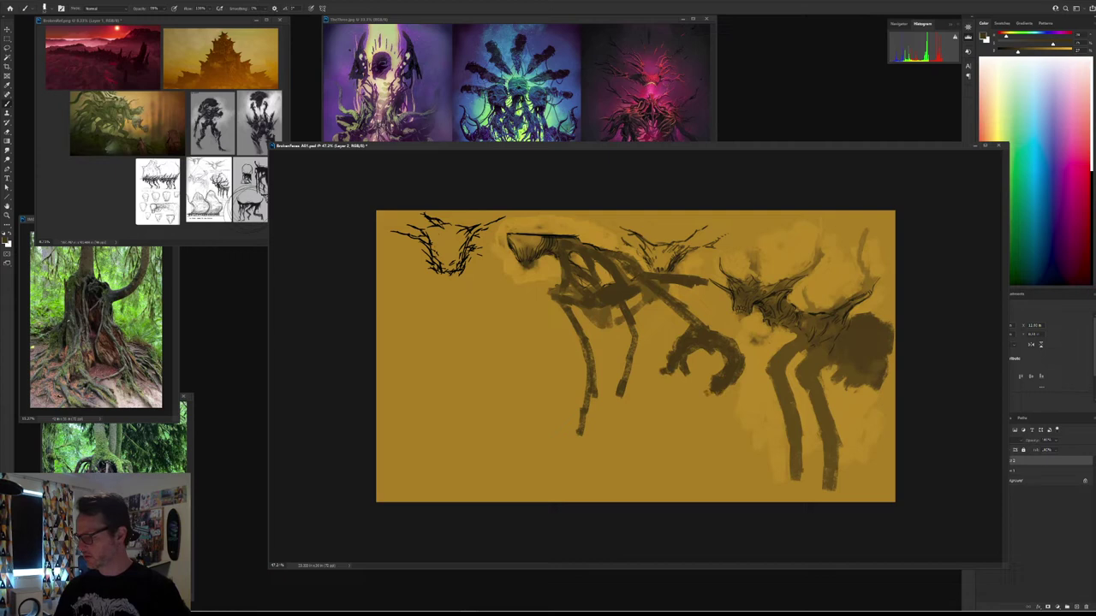
# Step: Thicken the middle creature's sloping back and rump with overlapping dark brown strokes
pyautogui.moveTo(664, 286); pyautogui.dragTo(722, 334)
pyautogui.moveTo(644, 267); pyautogui.dragTo(733, 344)
pyautogui.moveTo(671, 289)
pyautogui.mouseDown()
pyautogui.moveTo(737, 347)
pyautogui.moveTo(743, 378)
pyautogui.mouseUp()
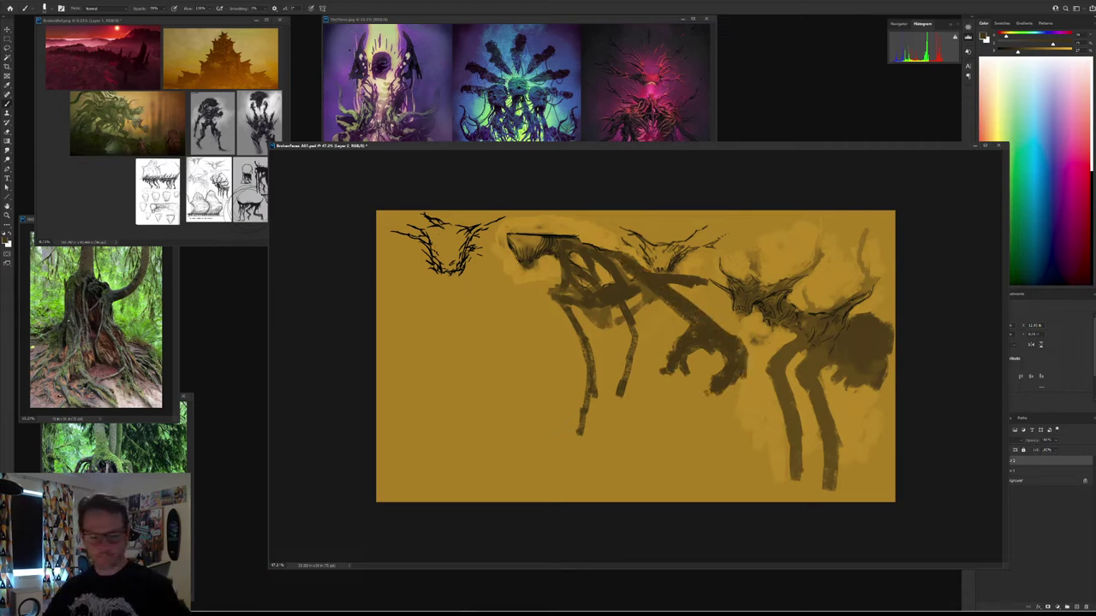
# Step: Paint sampled ochre along the middle creature's back and below its rump to trim the silhouette and cover the stray stroke
pyautogui.keyDown('alt'); pyautogui.click(755, 339); pyautogui.keyUp('alt')
pyautogui.moveTo(668, 277)
pyautogui.mouseDown()
pyautogui.moveTo(689, 279)
pyautogui.moveTo(672, 294)
pyautogui.moveTo(718, 326)
pyautogui.moveTo(673, 295)
pyautogui.mouseUp()
pyautogui.keyDown('alt'); pyautogui.click(705, 318); pyautogui.keyUp('alt')
pyautogui.keyDown('alt'); pyautogui.click(752, 358); pyautogui.keyUp('alt')
pyautogui.keyDown('alt'); pyautogui.click(767, 370); pyautogui.keyUp('alt')
pyautogui.moveTo(738, 326)
pyautogui.mouseDown()
pyautogui.moveTo(692, 291)
pyautogui.moveTo(714, 319)
pyautogui.mouseUp()
pyautogui.moveTo(675, 284)
pyautogui.mouseDown()
pyautogui.moveTo(683, 267)
pyautogui.moveTo(688, 308)
pyautogui.mouseUp()
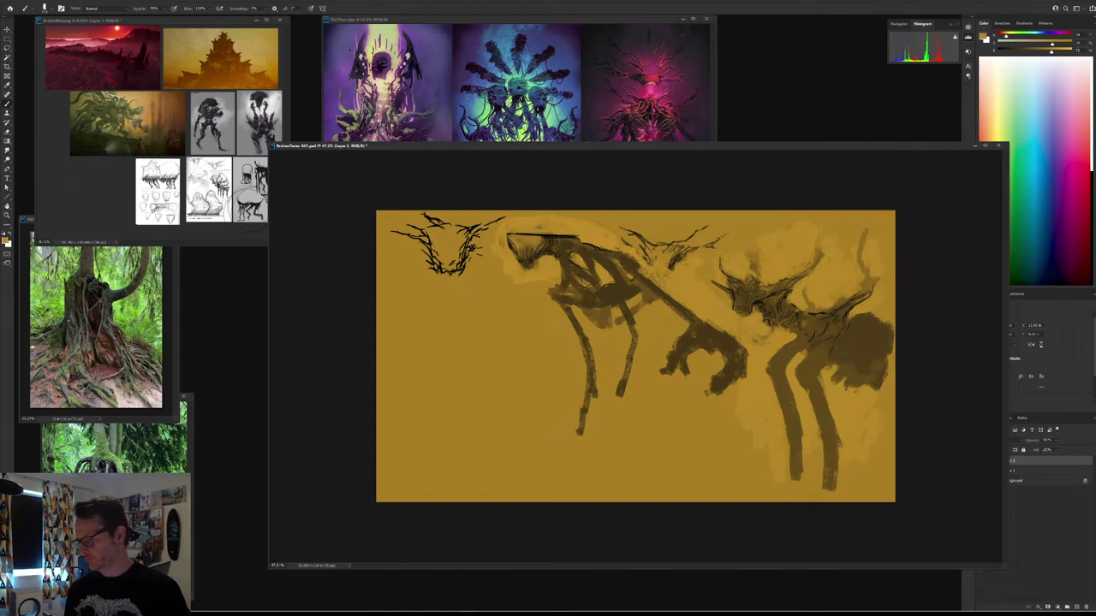
pyautogui.moveTo(728, 392)
pyautogui.mouseDown()
pyautogui.moveTo(718, 418)
pyautogui.moveTo(742, 442)
pyautogui.mouseUp()
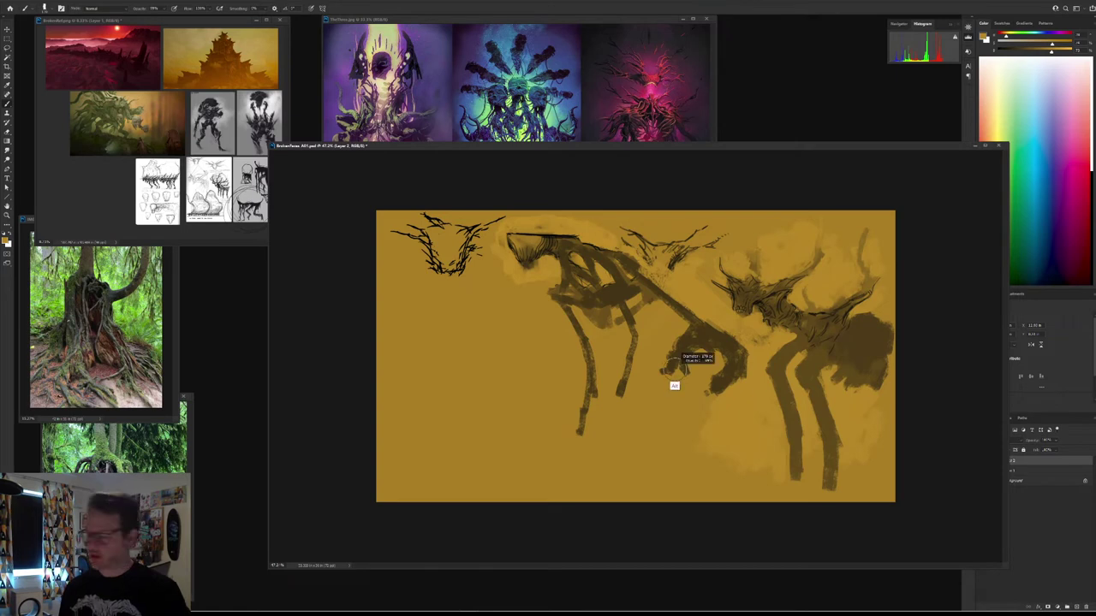
# Step: Fill the middle creature's torso with dark brown between the ribs and rump, leaving a ragged underside
pyautogui.keyDown('alt'); pyautogui.click(635, 303); pyautogui.keyUp('alt')
pyautogui.moveTo(636, 298)
pyautogui.mouseDown()
pyautogui.moveTo(642, 285)
pyautogui.moveTo(652, 301)
pyautogui.moveTo(641, 276)
pyautogui.moveTo(665, 308)
pyautogui.moveTo(652, 318)
pyautogui.moveTo(670, 314)
pyautogui.moveTo(666, 329)
pyautogui.mouseUp()
pyautogui.keyDown('alt'); pyautogui.click(649, 300); pyautogui.keyUp('alt')
pyautogui.moveTo(676, 290)
pyautogui.mouseDown()
pyautogui.moveTo(690, 332)
pyautogui.moveTo(692, 317)
pyautogui.mouseUp()
pyautogui.moveTo(673, 274)
pyautogui.mouseDown()
pyautogui.moveTo(650, 289)
pyautogui.moveTo(612, 260)
pyautogui.mouseUp()
pyautogui.moveTo(642, 303); pyautogui.dragTo(639, 318)
pyautogui.moveTo(657, 278); pyautogui.dragTo(685, 299)
pyautogui.moveTo(688, 298); pyautogui.dragTo(740, 351)
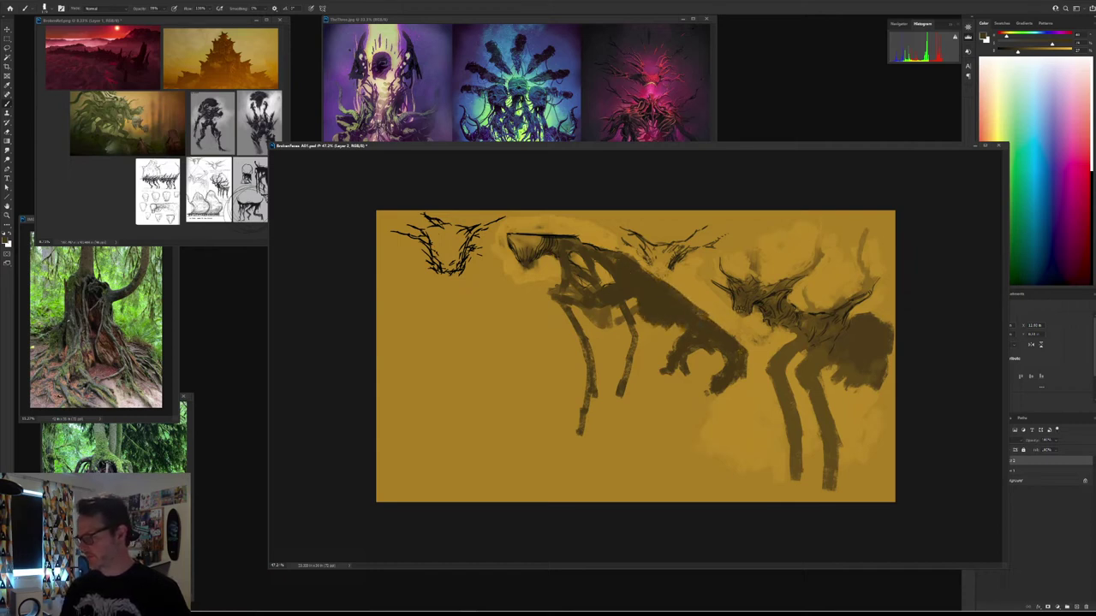
# Step: Thicken and lengthen the middle creature's front legs in dark brown, and clean the area between them with ochre
pyautogui.moveTo(627, 307)
pyautogui.mouseDown()
pyautogui.moveTo(616, 329)
pyautogui.moveTo(634, 336)
pyautogui.moveTo(620, 378)
pyautogui.moveTo(631, 438)
pyautogui.mouseUp()
pyautogui.keyDown('alt'); pyautogui.rightClick(626, 329); pyautogui.keyUp('alt')
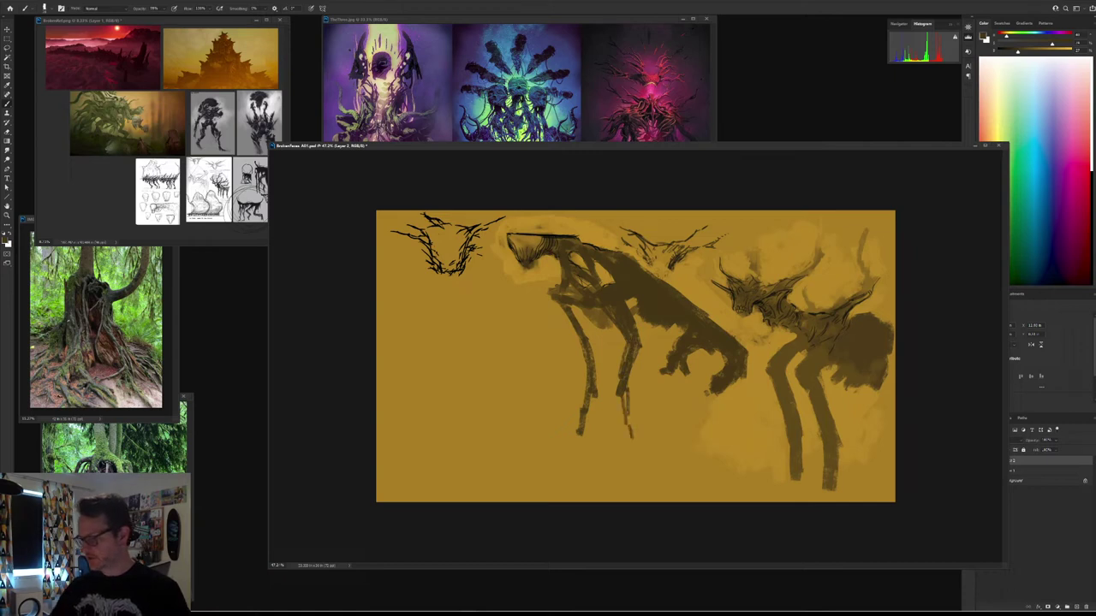
pyautogui.moveTo(575, 306)
pyautogui.mouseDown()
pyautogui.moveTo(594, 386)
pyautogui.moveTo(591, 345)
pyautogui.mouseUp()
pyautogui.moveTo(637, 317); pyautogui.dragTo(608, 327)
pyautogui.rightClick(607, 351)
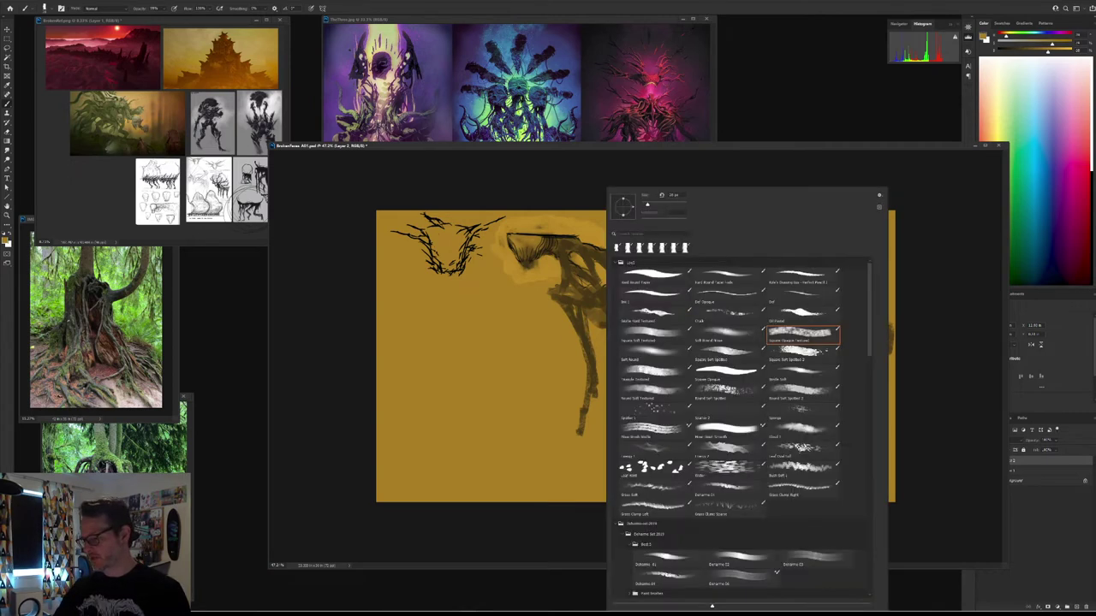
pyautogui.press('Escape')
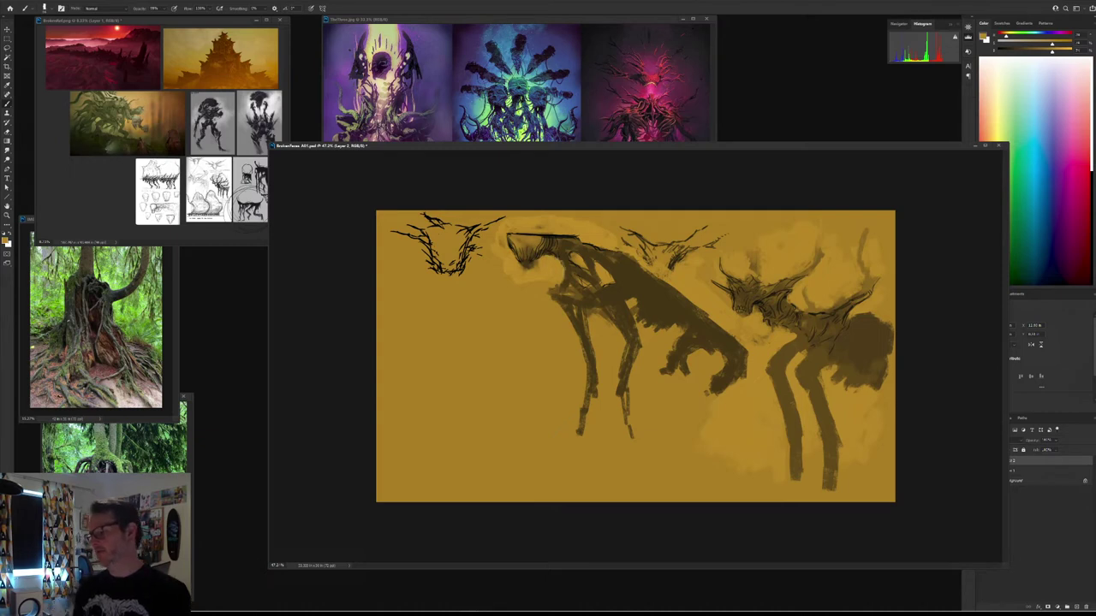
# Step: Refine the middle creature's chest edge with sampled brown and open a light ochre gap behind its ribs
pyautogui.keyDown('alt'); pyautogui.click(568, 285); pyautogui.keyUp('alt')
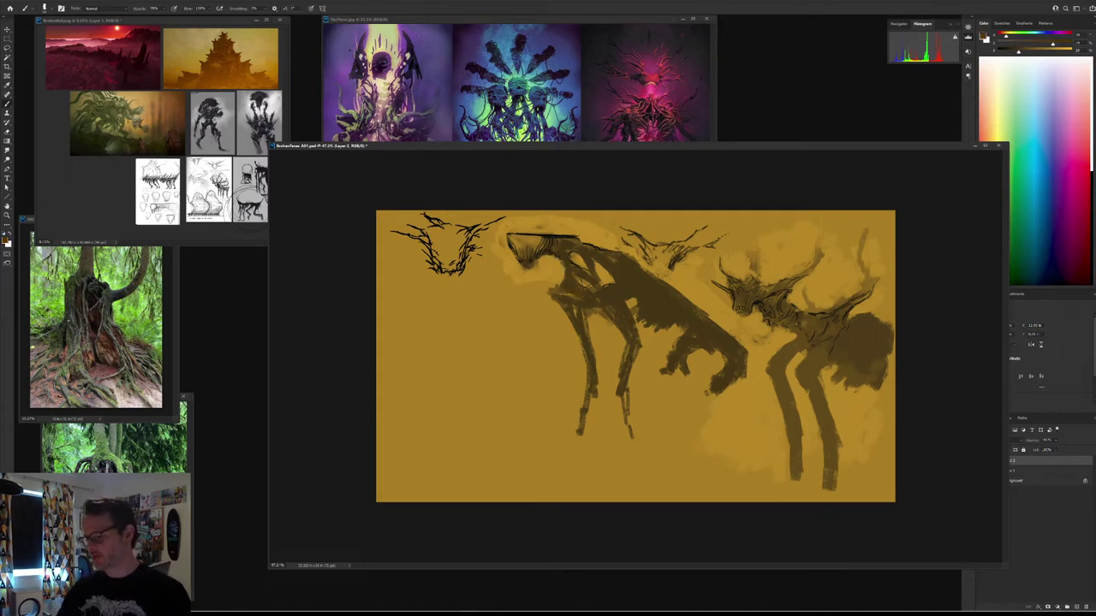
pyautogui.moveTo(549, 286); pyautogui.dragTo(551, 294)
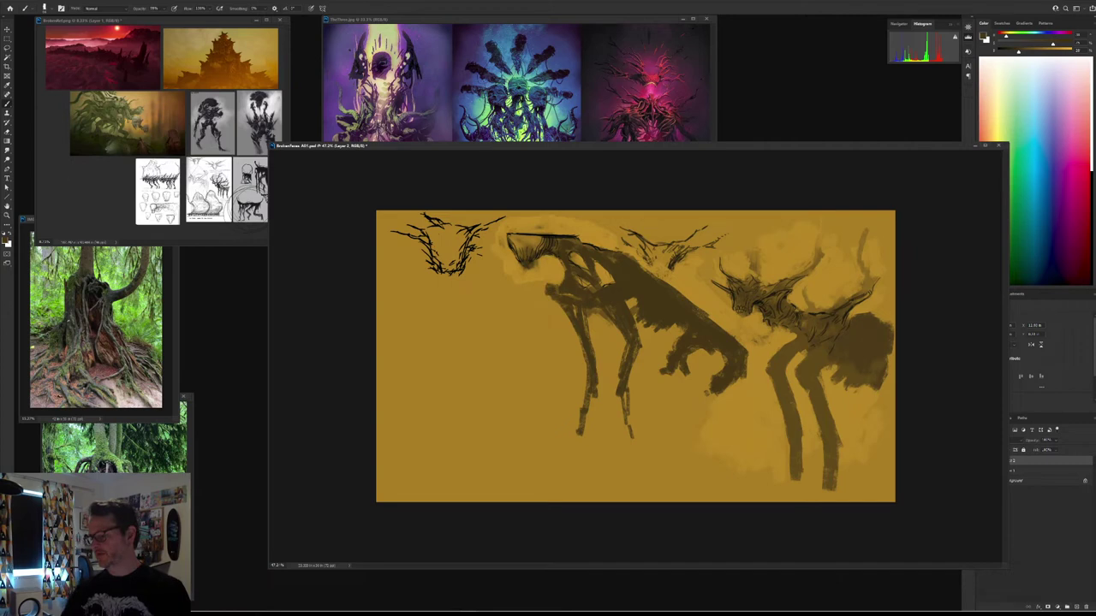
pyautogui.keyDown('alt'); pyautogui.click(609, 277); pyautogui.keyUp('alt')
pyautogui.moveTo(618, 280); pyautogui.dragTo(611, 273)
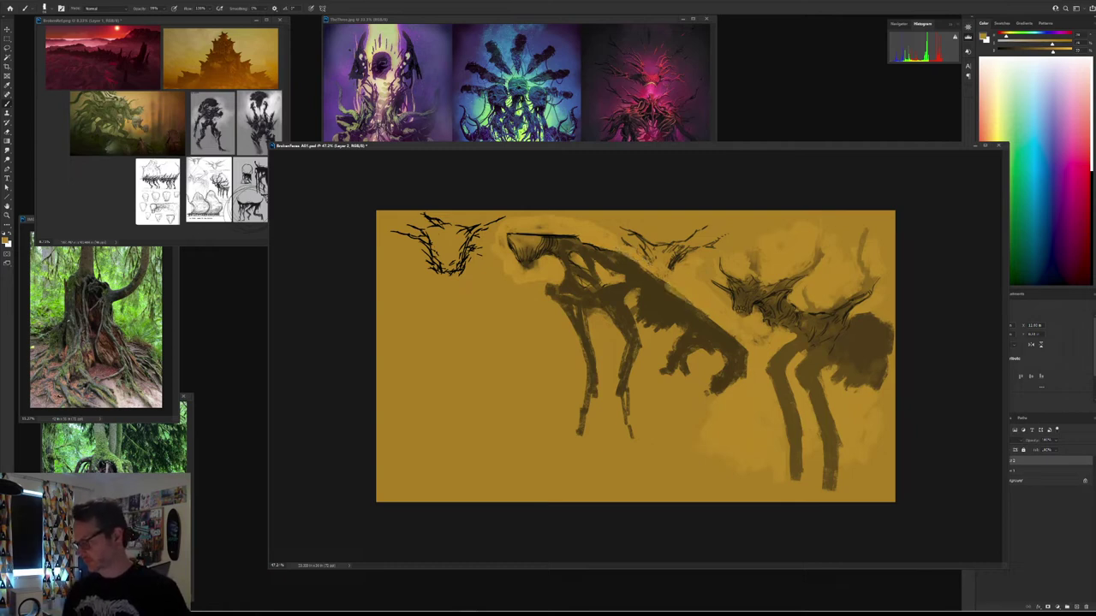
# Step: Extend the middle creature's two hind leg stubs into long tapering legs with sampled dark brown
pyautogui.keyDown('alt'); pyautogui.click(720, 397); pyautogui.keyUp('alt')
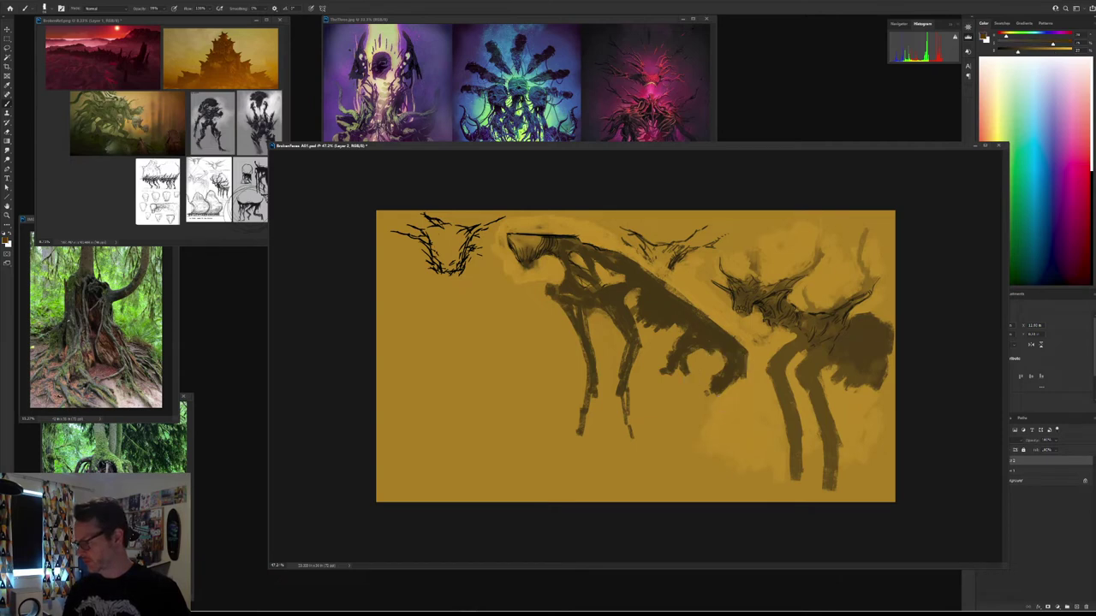
pyautogui.moveTo(718, 394); pyautogui.dragTo(723, 420)
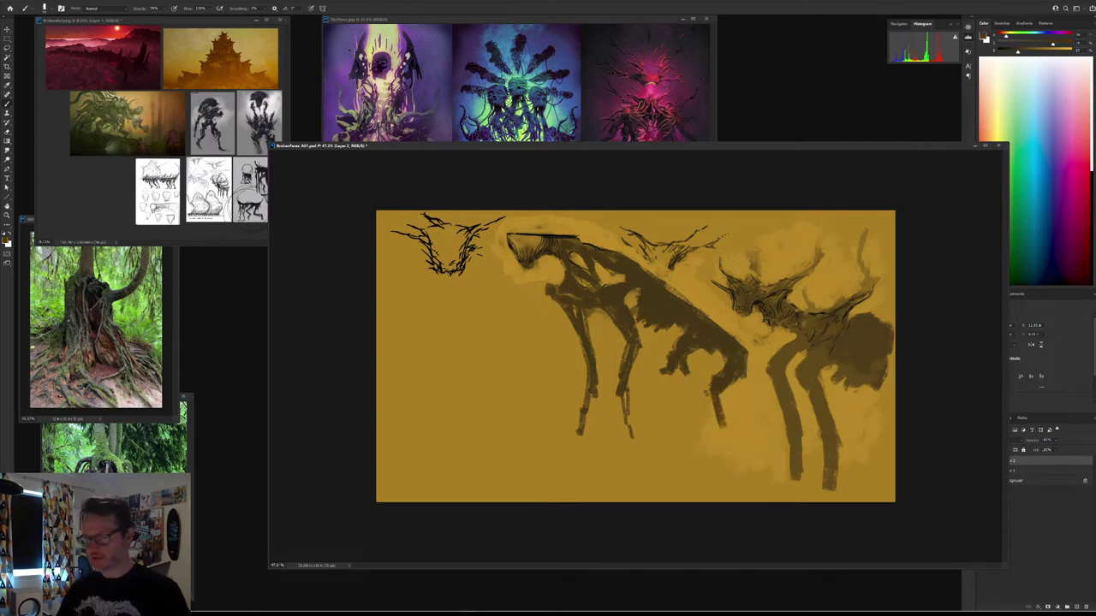
pyautogui.moveTo(720, 394); pyautogui.dragTo(727, 439)
pyautogui.moveTo(675, 371)
pyautogui.mouseDown()
pyautogui.moveTo(692, 423)
pyautogui.moveTo(676, 384)
pyautogui.mouseUp()
pyautogui.moveTo(684, 392); pyautogui.dragTo(691, 424)
pyautogui.moveTo(726, 380); pyautogui.dragTo(732, 456)
pyautogui.click(683, 439)
pyautogui.moveTo(687, 374); pyautogui.dragTo(688, 382)
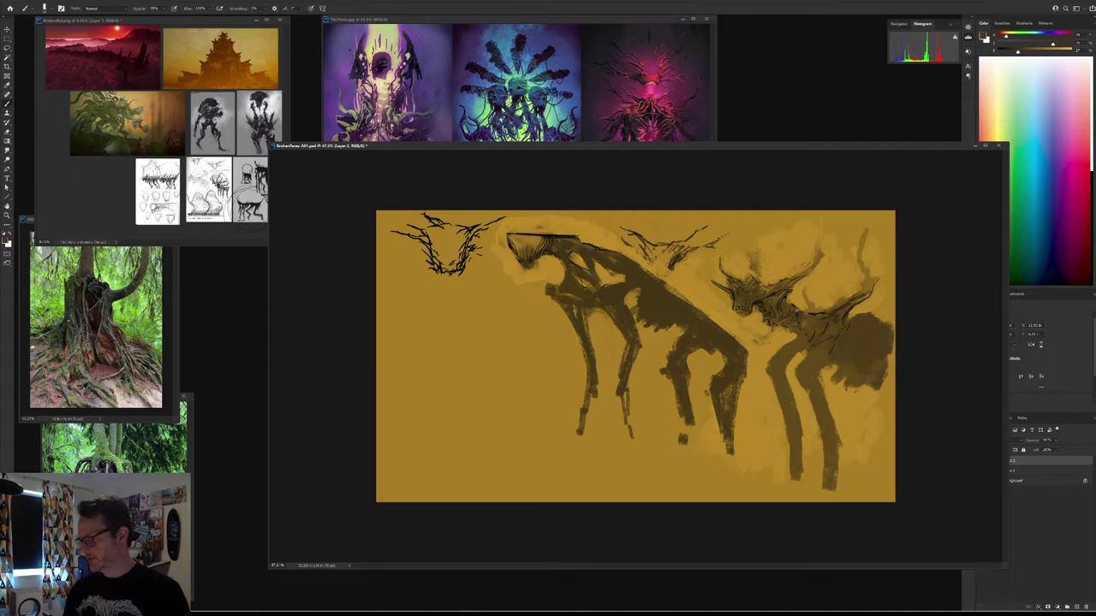
# Step: Extend the middle creature's hind legs down to feet, and fill out the large creature's front thigh and ragged belly in dark brown
pyautogui.moveTo(672, 325); pyautogui.dragTo(679, 332)
pyautogui.moveTo(672, 291); pyautogui.dragTo(704, 314)
pyautogui.moveTo(638, 263); pyautogui.dragTo(704, 309)
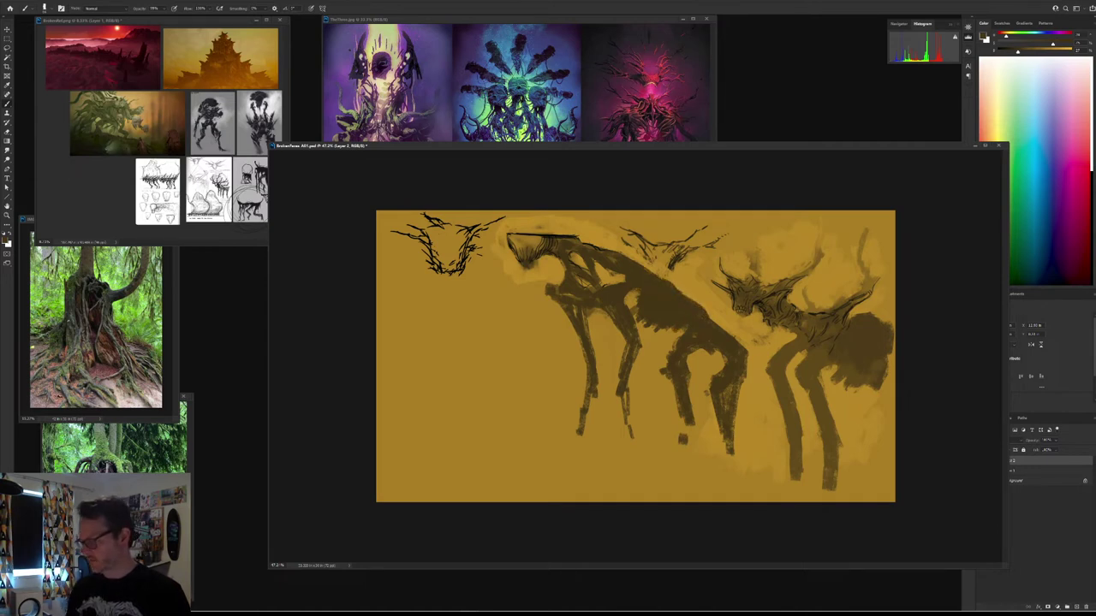
pyautogui.moveTo(588, 392); pyautogui.dragTo(586, 417)
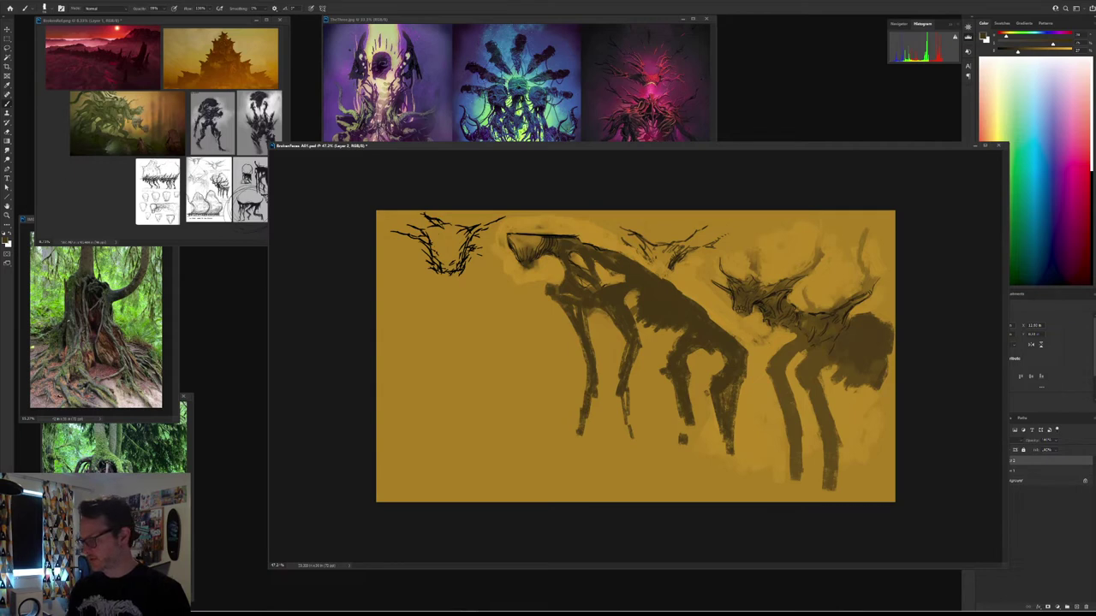
pyautogui.moveTo(688, 422)
pyautogui.mouseDown()
pyautogui.moveTo(684, 442)
pyautogui.moveTo(741, 452)
pyautogui.mouseUp()
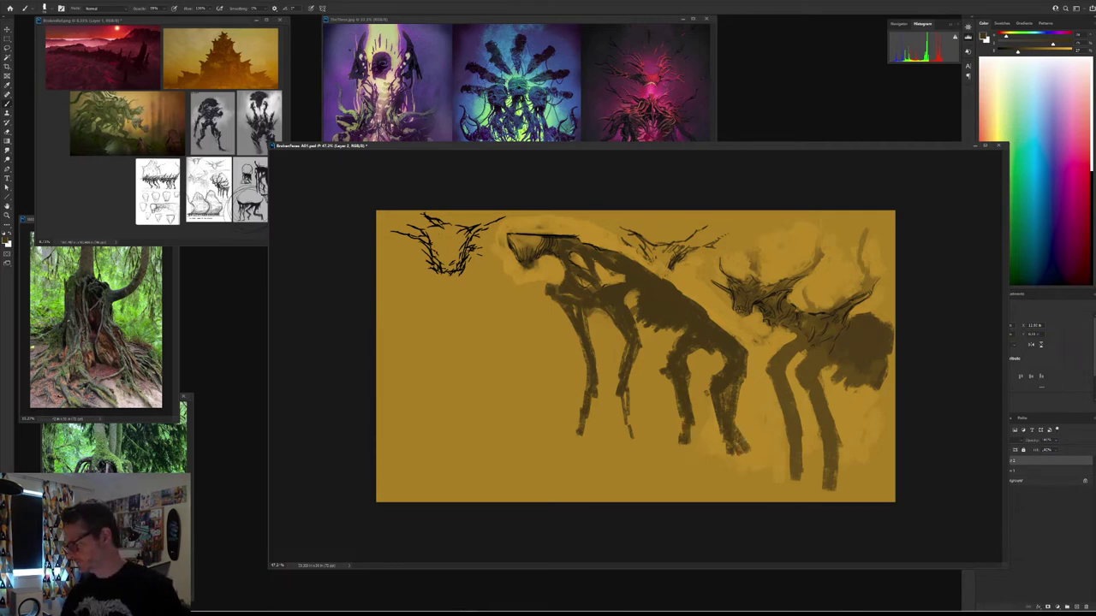
pyautogui.moveTo(779, 340)
pyautogui.mouseDown()
pyautogui.moveTo(796, 368)
pyautogui.moveTo(802, 357)
pyautogui.moveTo(834, 382)
pyautogui.moveTo(820, 392)
pyautogui.moveTo(836, 471)
pyautogui.mouseUp()
pyautogui.moveTo(839, 366)
pyautogui.mouseDown()
pyautogui.moveTo(875, 407)
pyautogui.moveTo(882, 392)
pyautogui.mouseUp()
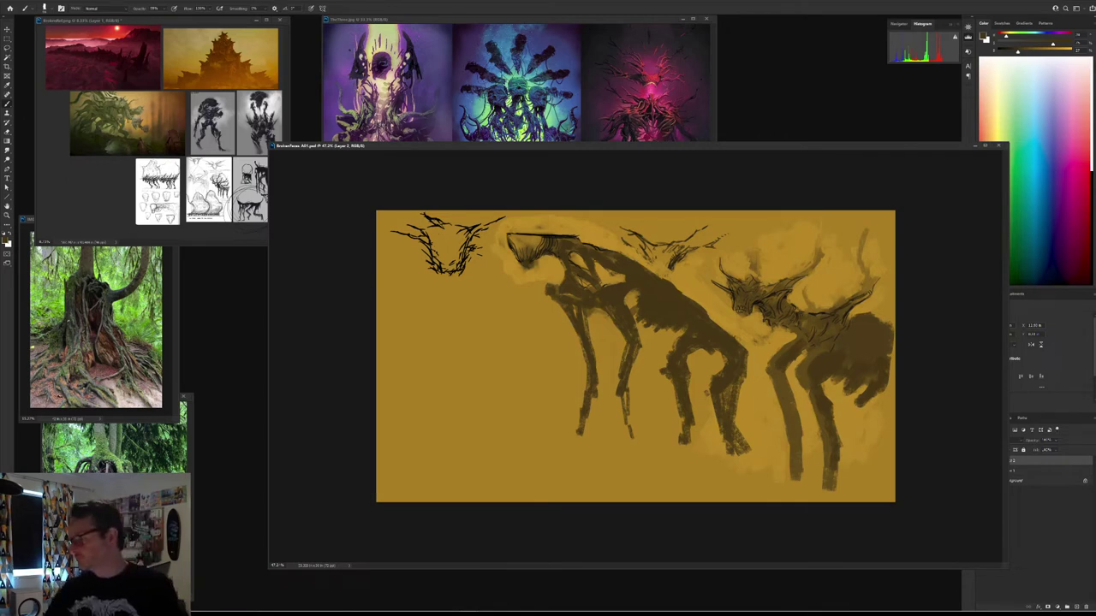
# Step: Reposition the canvas window, switch to black with a hard round tapered brush, and line the middle creature's head and back
pyautogui.moveTo(599, 145); pyautogui.dragTo(551, 141)
pyautogui.press('d')
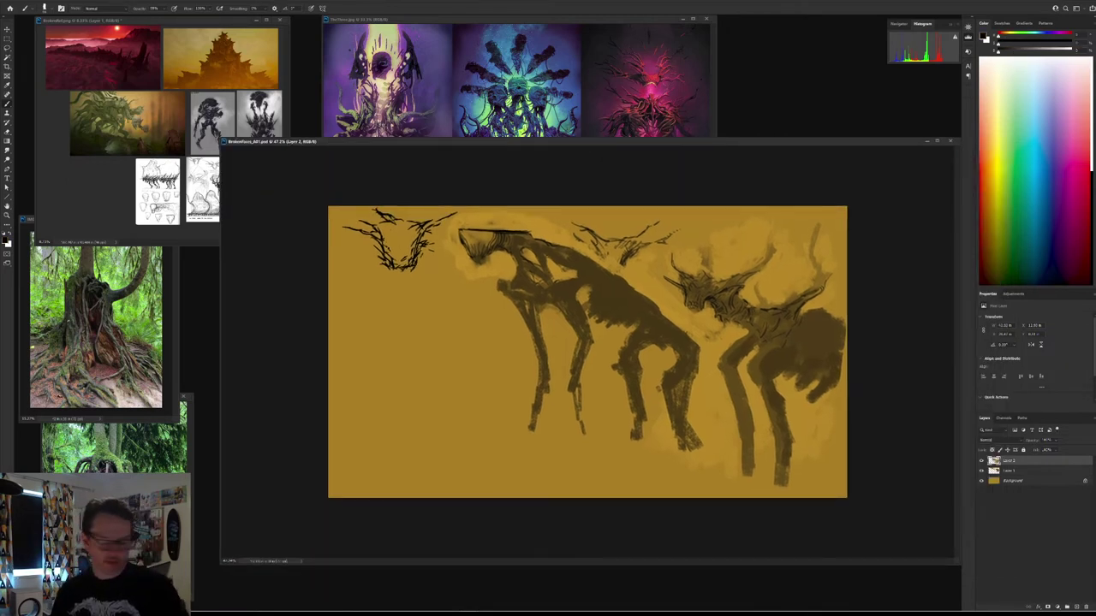
pyautogui.rightClick(663, 343)
pyautogui.click(786, 277)
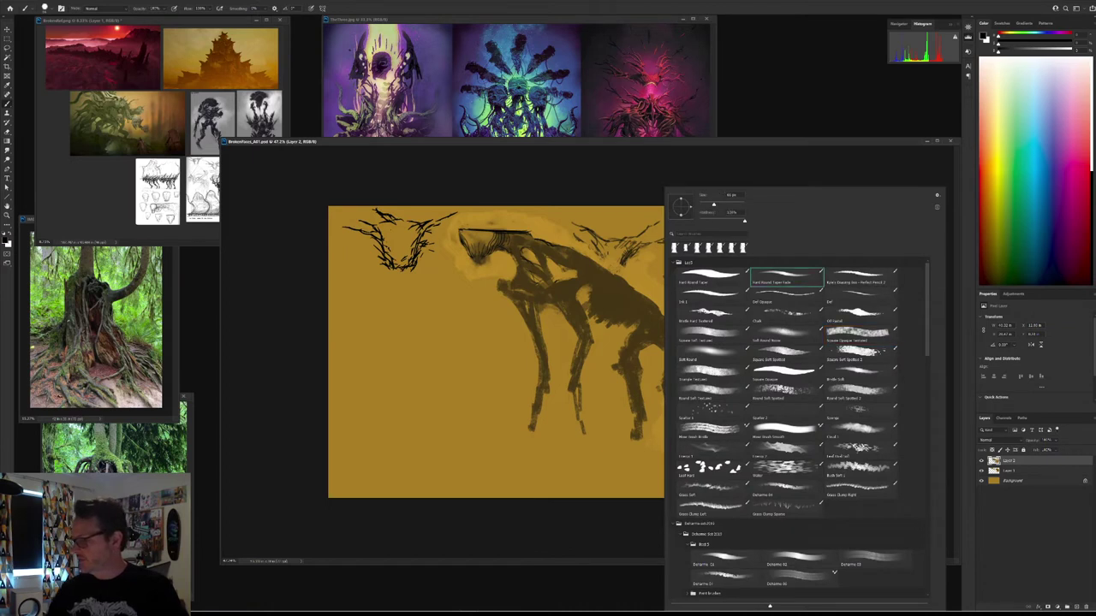
pyautogui.click(615, 291)
pyautogui.keyDown('alt'); pyautogui.rightClick(616, 286); pyautogui.keyUp('alt')
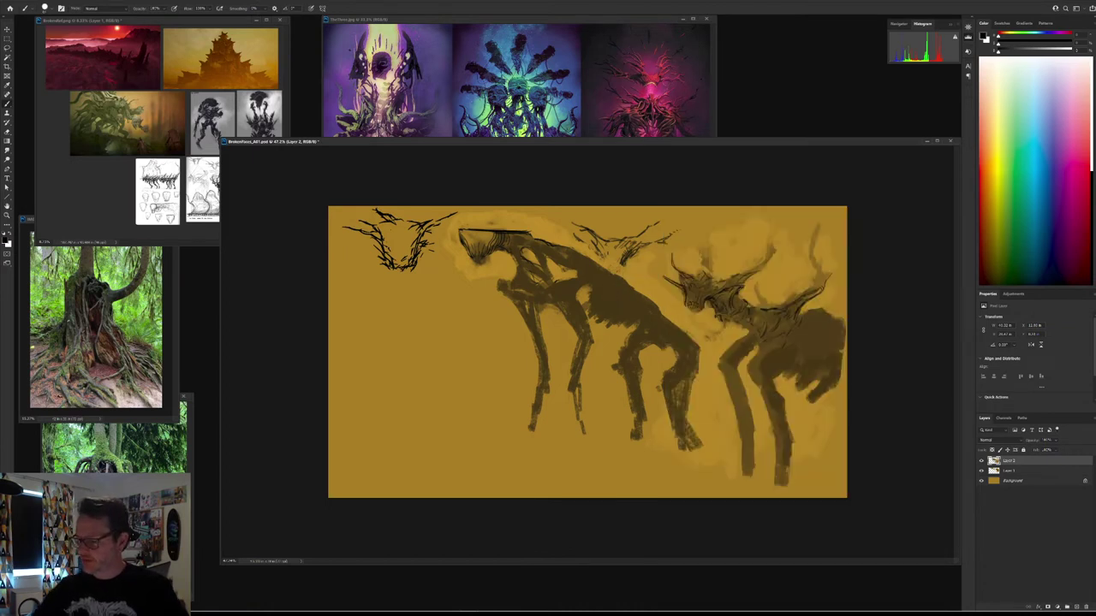
pyautogui.rightClick(512, 266)
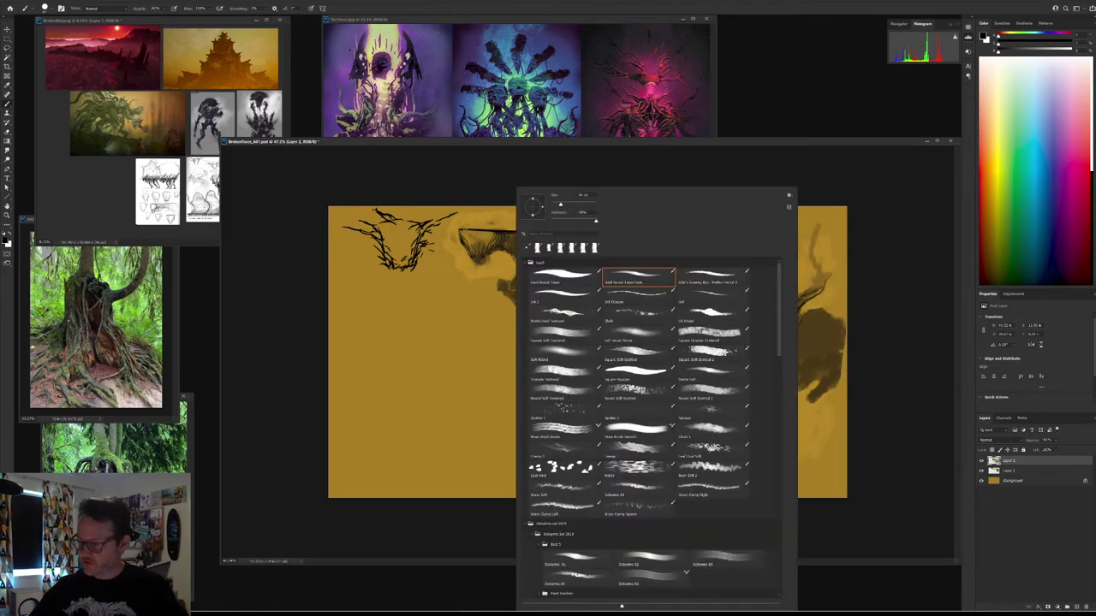
pyautogui.press('Escape')
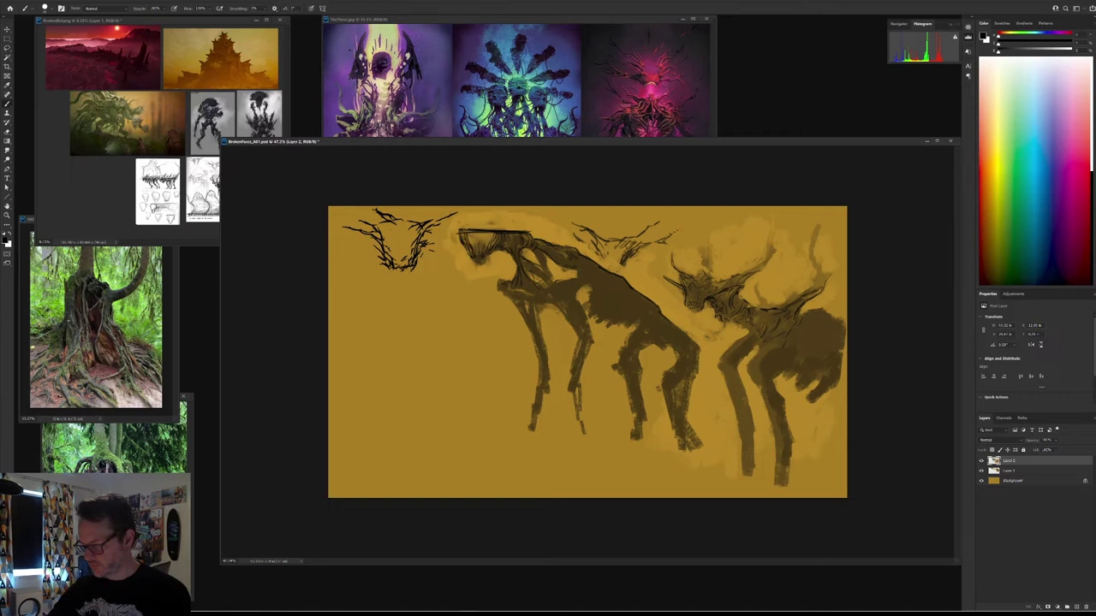
# Step: Trim the front of the middle creature's head and shape the large creature's front leg with colors sampled from the canvas
pyautogui.keyDown('alt'); pyautogui.click(463, 238); pyautogui.keyUp('alt')
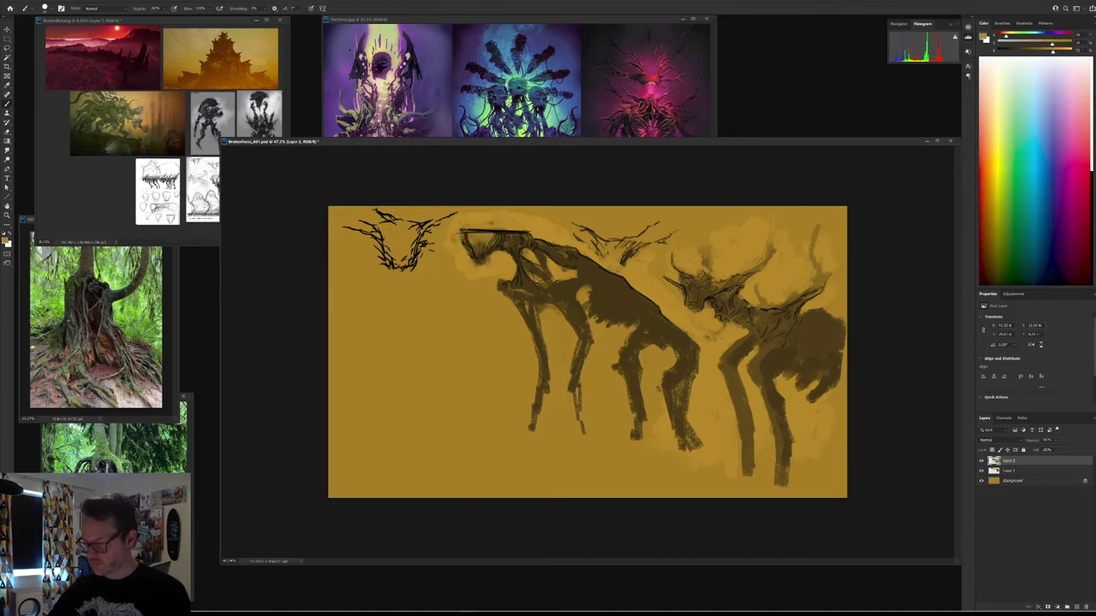
pyautogui.moveTo(463, 231); pyautogui.dragTo(472, 257)
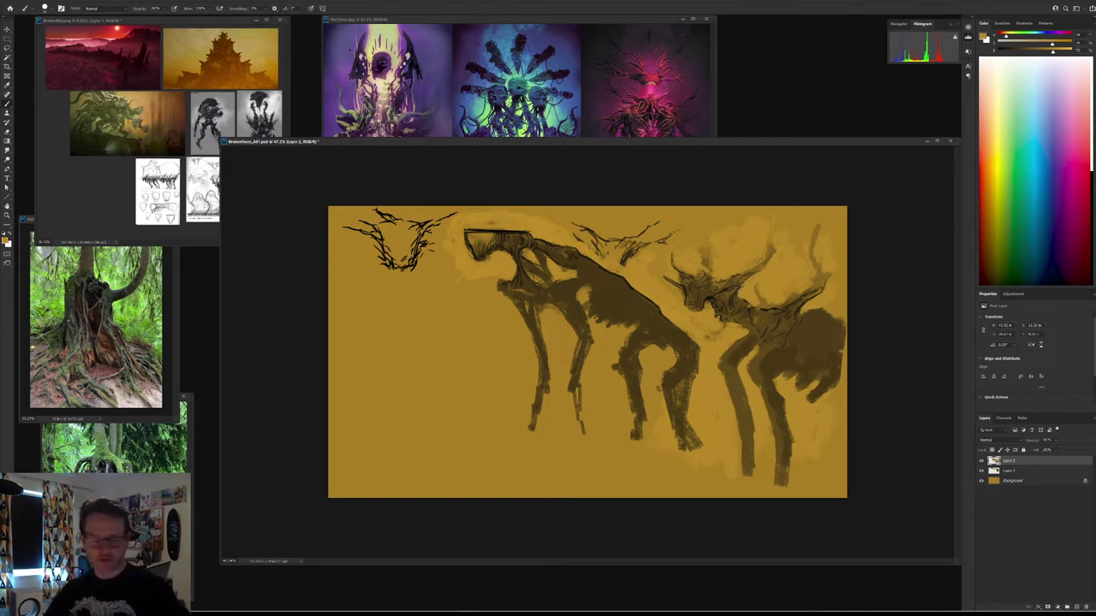
pyautogui.keyDown('alt'); pyautogui.click(765, 318); pyautogui.keyUp('alt')
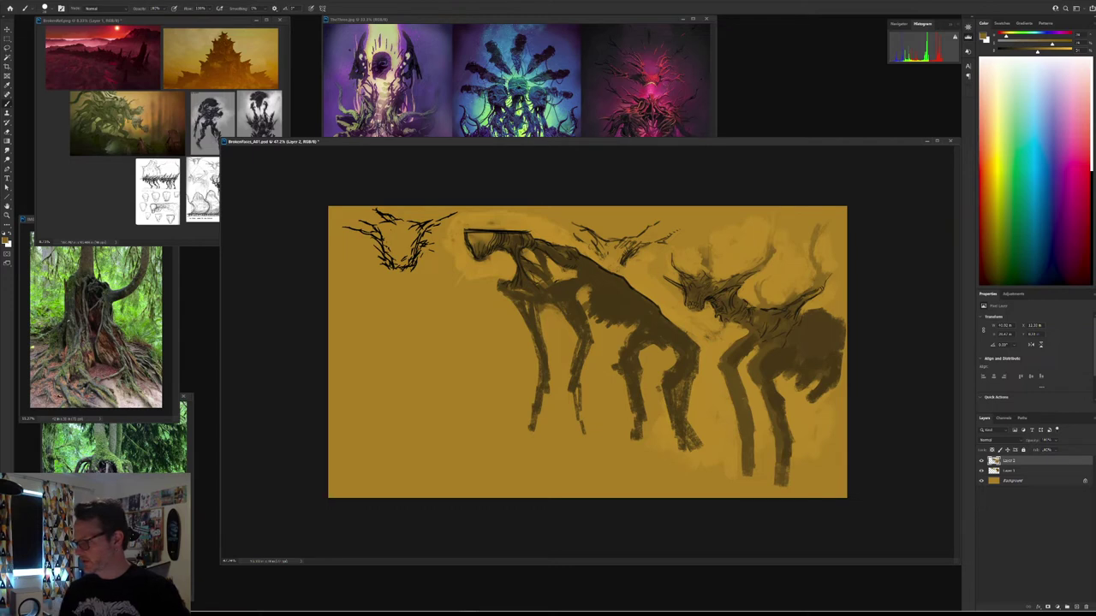
pyautogui.keyDown('alt'); pyautogui.click(733, 351); pyautogui.keyUp('alt')
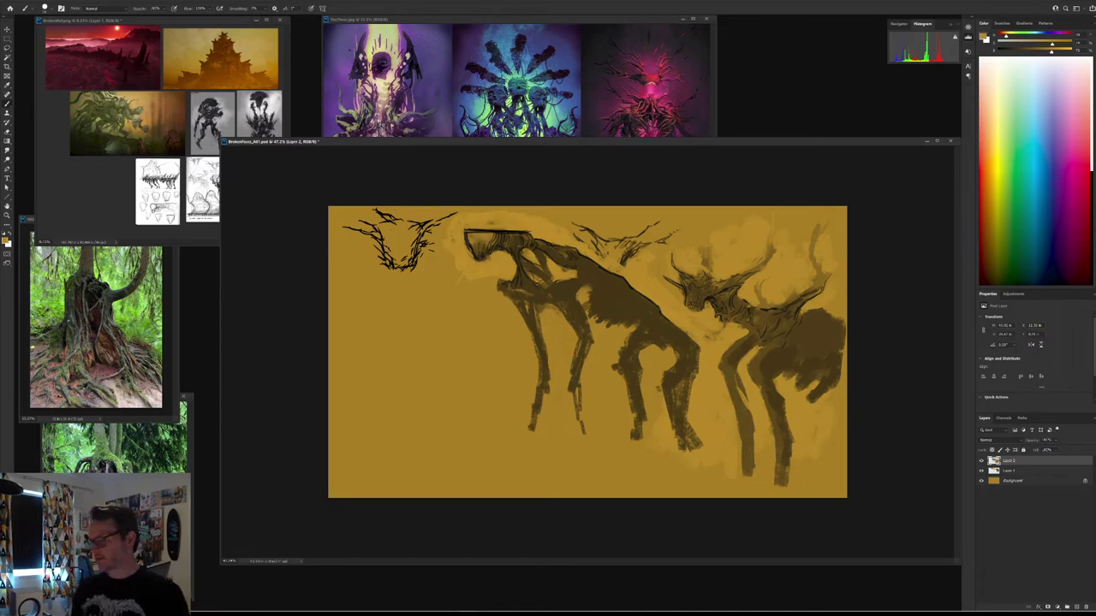
# Step: Draw black contour lines on the large creature's front legs, horns and shaggy body, and along the middle creature's lower ribs
pyautogui.press('d')
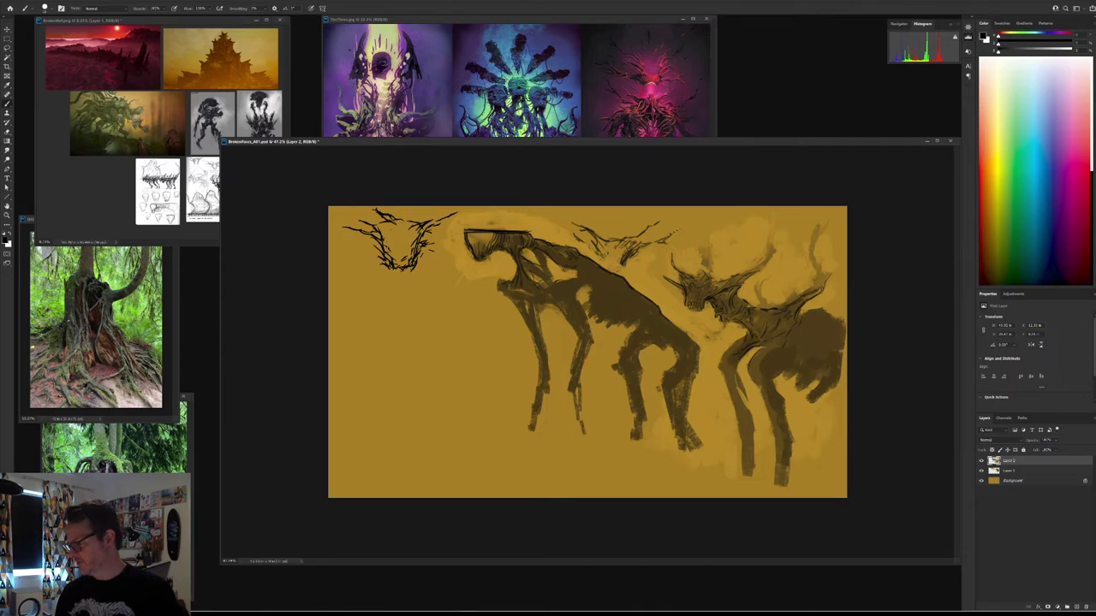
pyautogui.moveTo(720, 360); pyautogui.dragTo(747, 332)
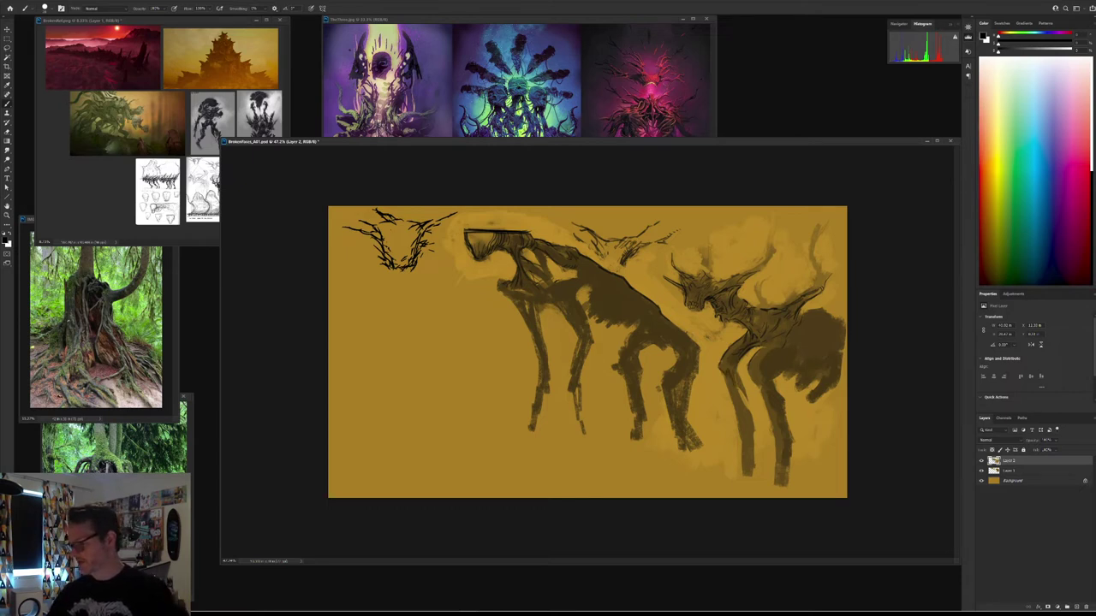
pyautogui.moveTo(721, 372); pyautogui.dragTo(736, 415)
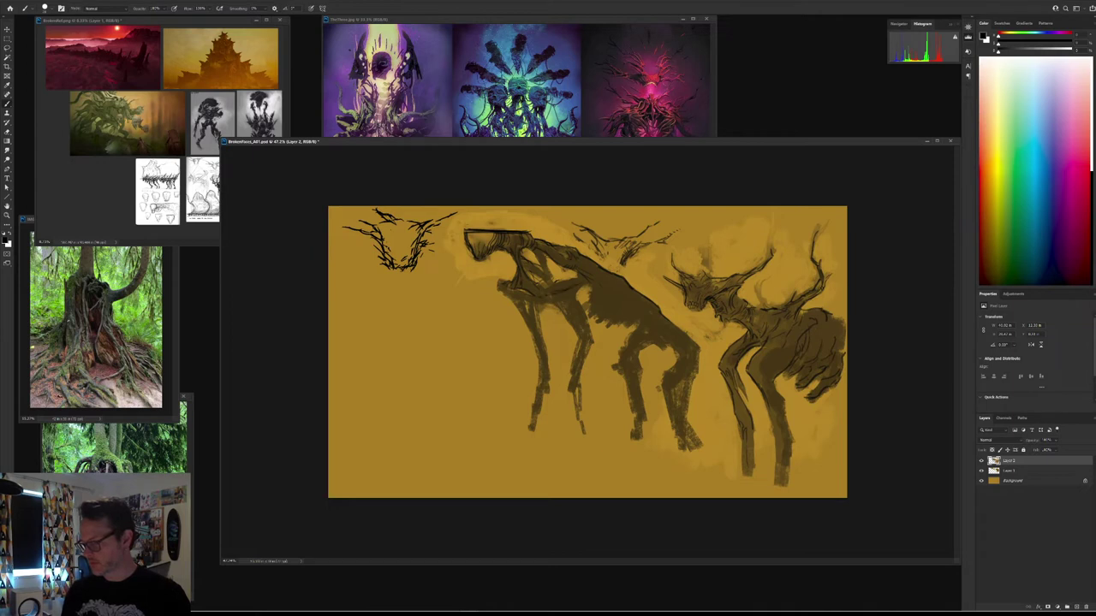
pyautogui.moveTo(588, 284); pyautogui.dragTo(577, 293)
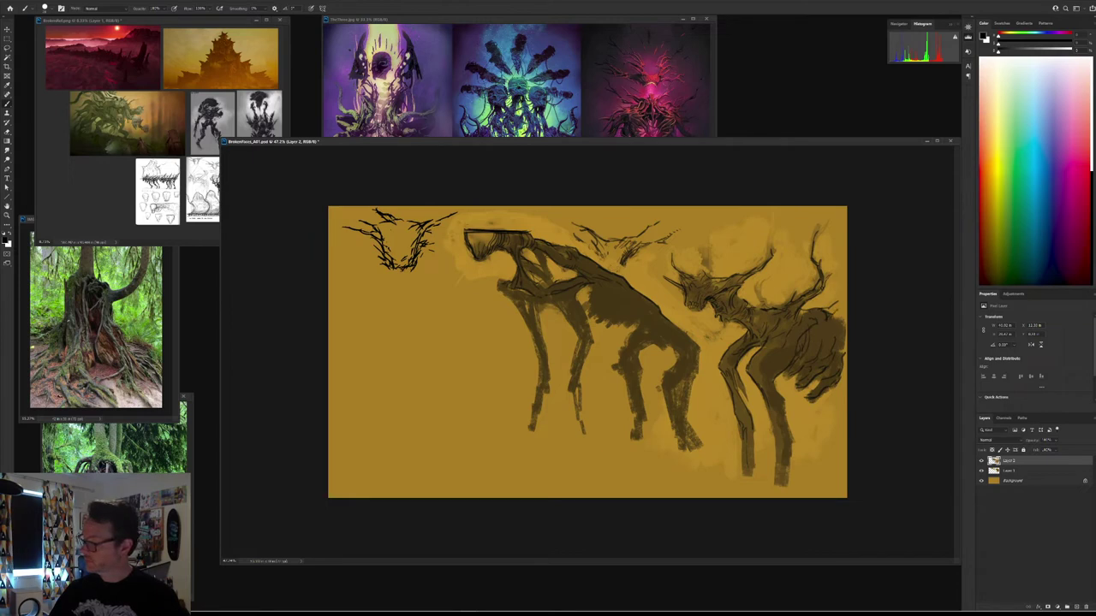
# Step: Add black twig-like strokes to the large creature's back and bark-like lines down its lower front legs
pyautogui.moveTo(825, 309); pyautogui.dragTo(842, 297)
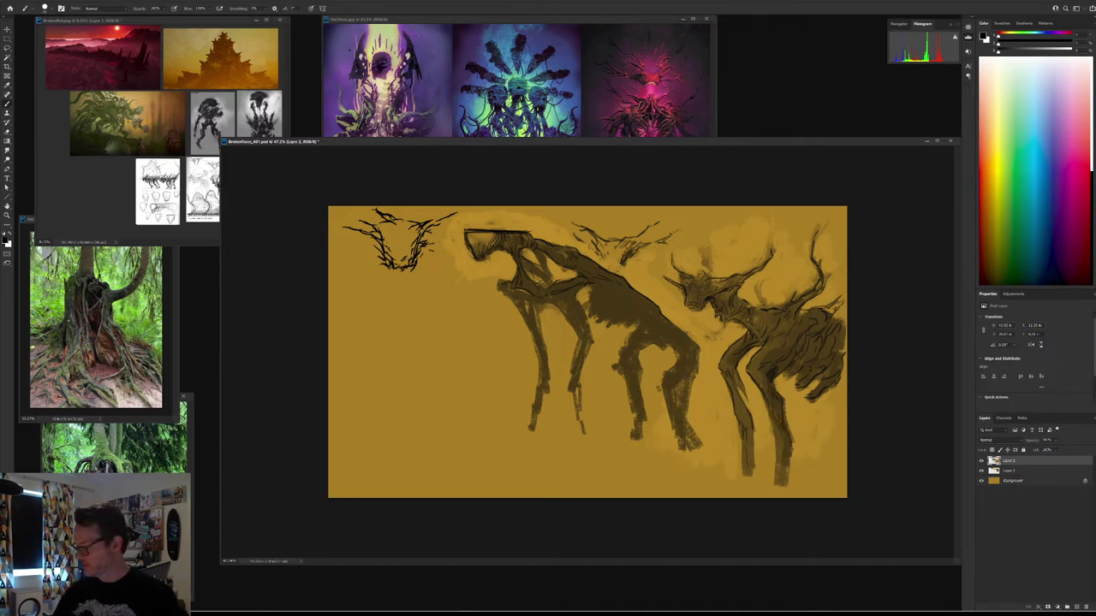
pyautogui.moveTo(773, 427); pyautogui.dragTo(775, 466)
pyautogui.moveTo(740, 402)
pyautogui.mouseDown()
pyautogui.moveTo(754, 459)
pyautogui.moveTo(791, 470)
pyautogui.mouseUp()
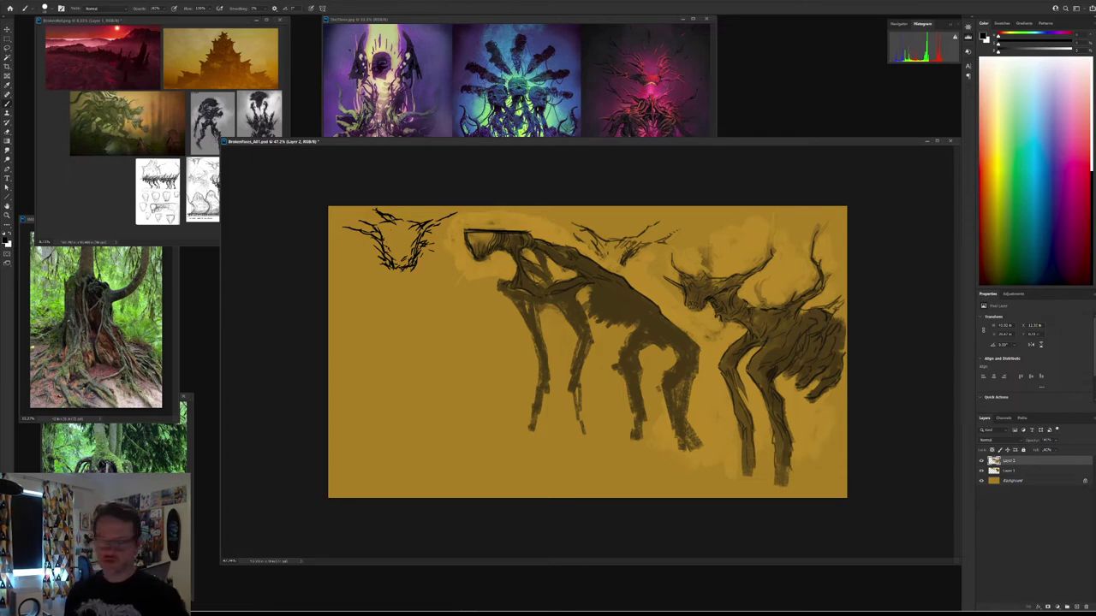
# Step: Bring the tree-root reference photo forward, and draw black root strands hanging from the middle creature's torso
pyautogui.click(101, 330)
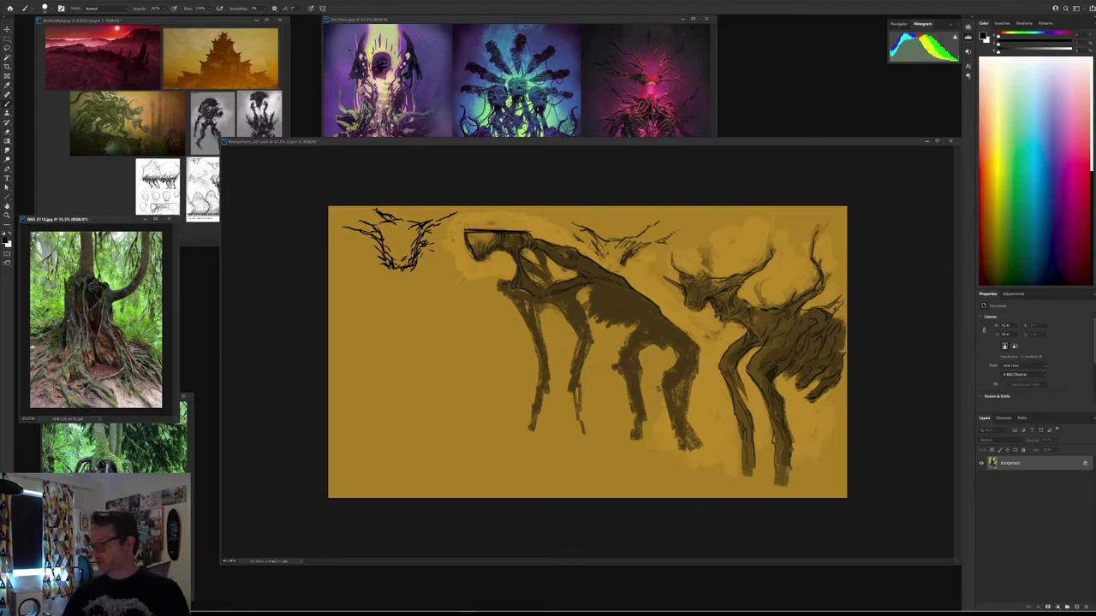
pyautogui.click(831, 396)
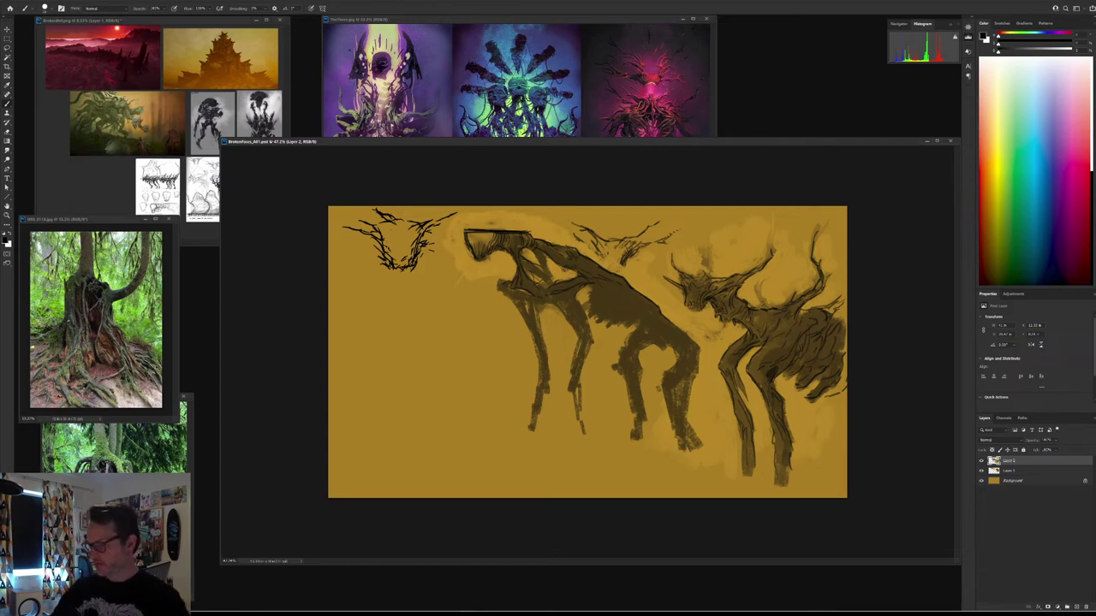
pyautogui.moveTo(597, 291)
pyautogui.mouseDown()
pyautogui.moveTo(611, 416)
pyautogui.moveTo(619, 352)
pyautogui.mouseUp()
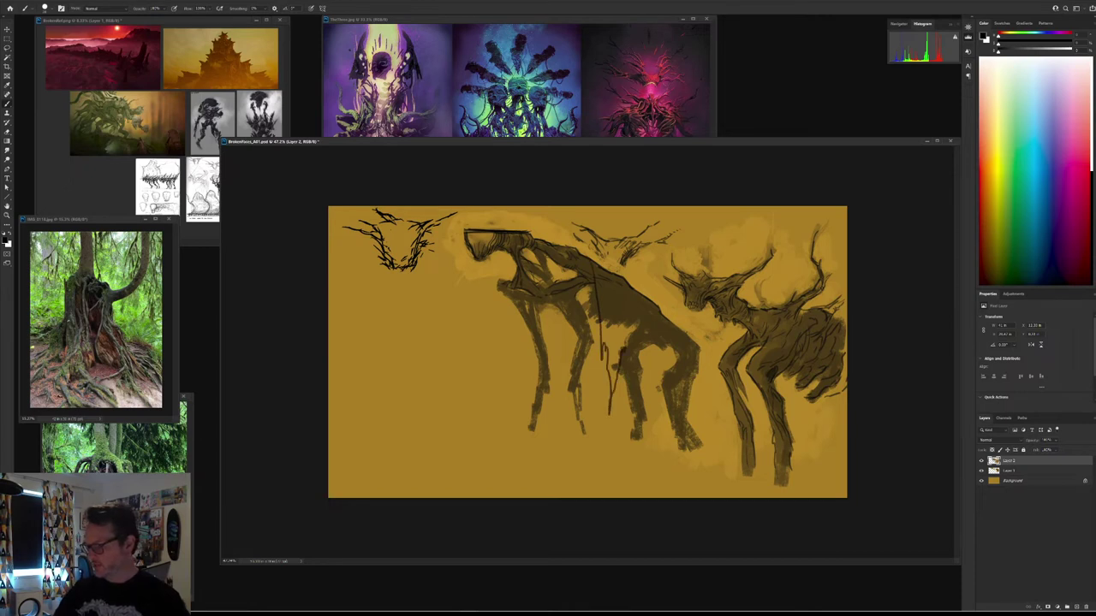
pyautogui.moveTo(638, 300); pyautogui.dragTo(643, 355)
pyautogui.moveTo(660, 307); pyautogui.dragTo(671, 326)
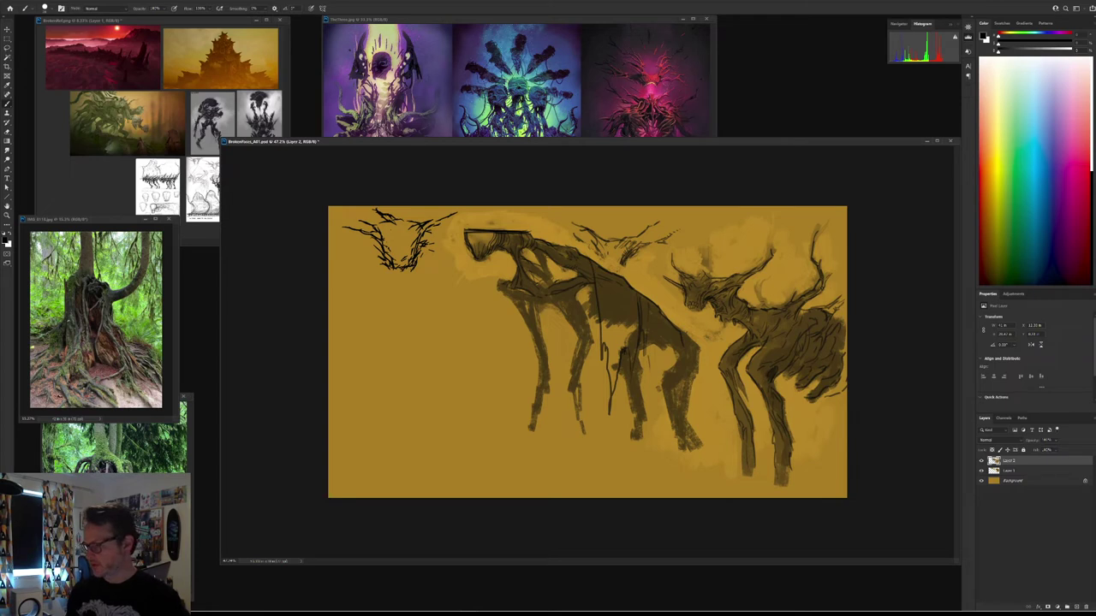
# Step: Draw long black root strands hanging down over the middle creature's hind legs and rump
pyautogui.moveTo(663, 329); pyautogui.dragTo(663, 376)
pyautogui.moveTo(664, 326)
pyautogui.mouseDown()
pyautogui.moveTo(668, 369)
pyautogui.moveTo(655, 384)
pyautogui.mouseUp()
pyautogui.moveTo(659, 349); pyautogui.dragTo(668, 434)
pyautogui.moveTo(665, 397); pyautogui.dragTo(665, 440)
pyautogui.moveTo(677, 329); pyautogui.dragTo(695, 464)
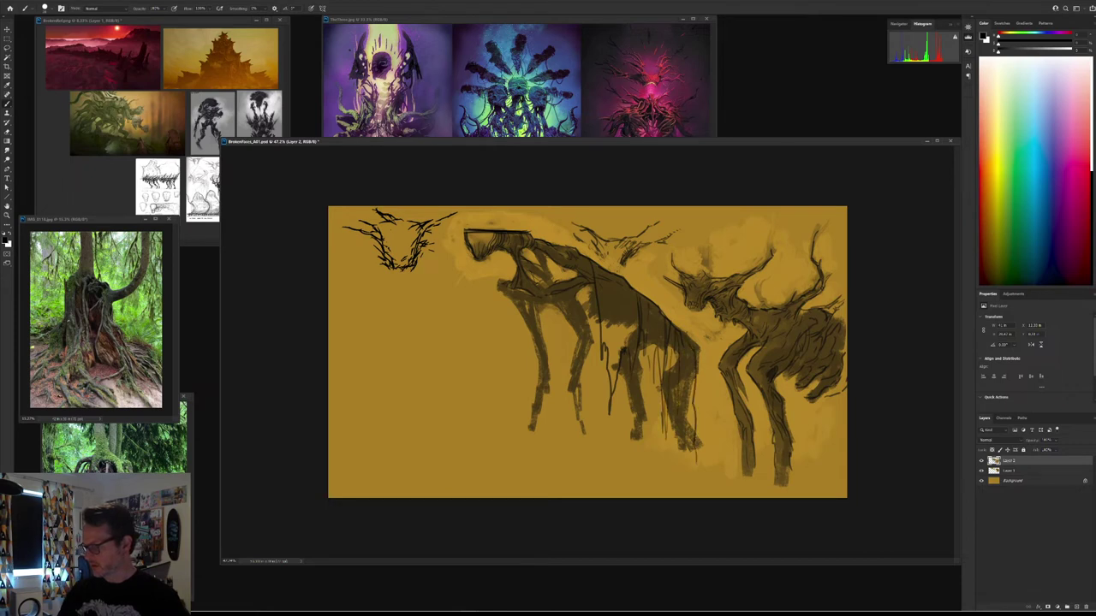
pyautogui.moveTo(648, 350)
pyautogui.mouseDown()
pyautogui.moveTo(648, 392)
pyautogui.moveTo(628, 441)
pyautogui.mouseUp()
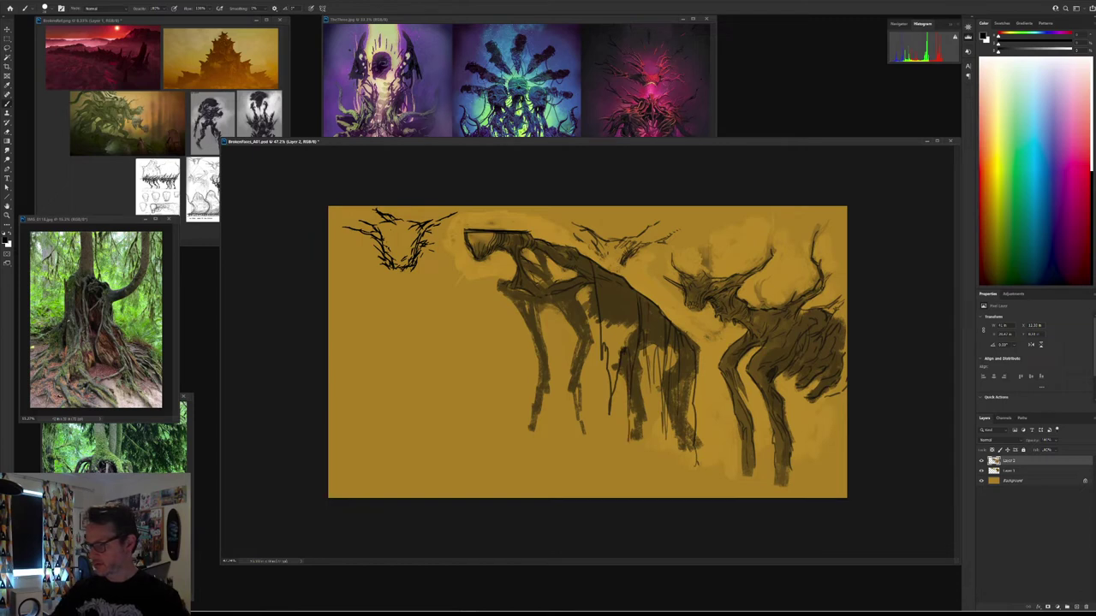
# Step: Strengthen the middle creature's back contour in black, and hang a long strand and a small loop from its head
pyautogui.moveTo(590, 257); pyautogui.dragTo(615, 273)
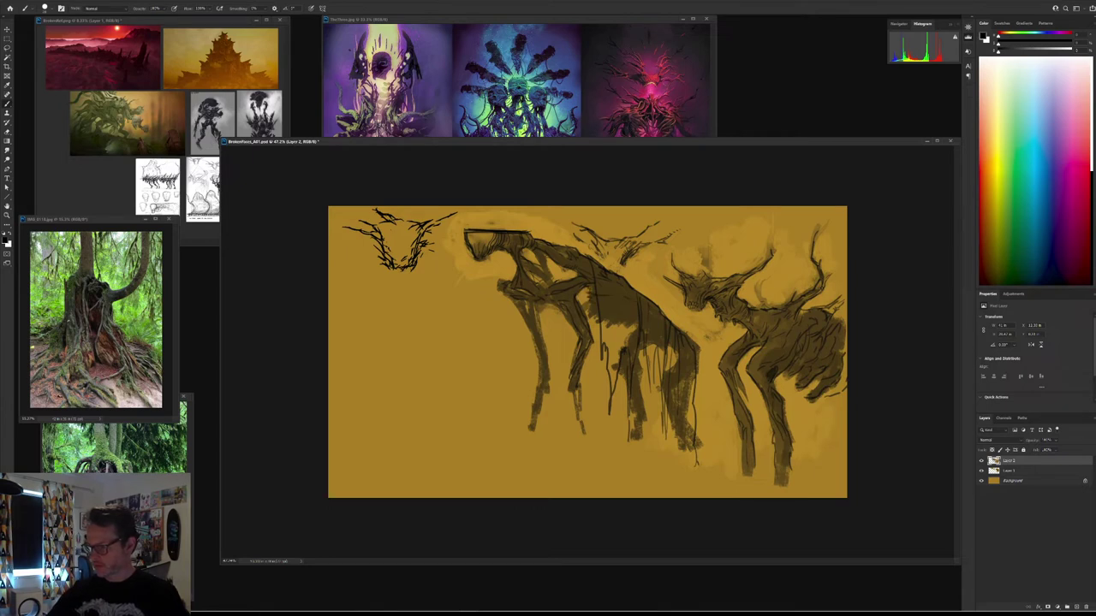
pyautogui.moveTo(636, 292); pyautogui.dragTo(663, 315)
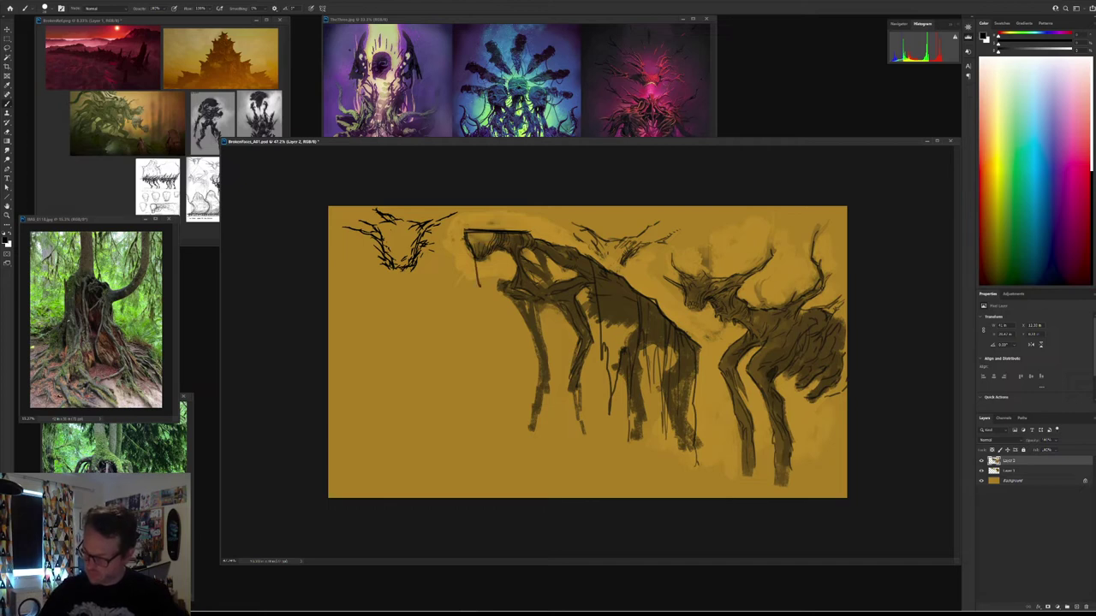
pyautogui.moveTo(476, 258); pyautogui.dragTo(488, 404)
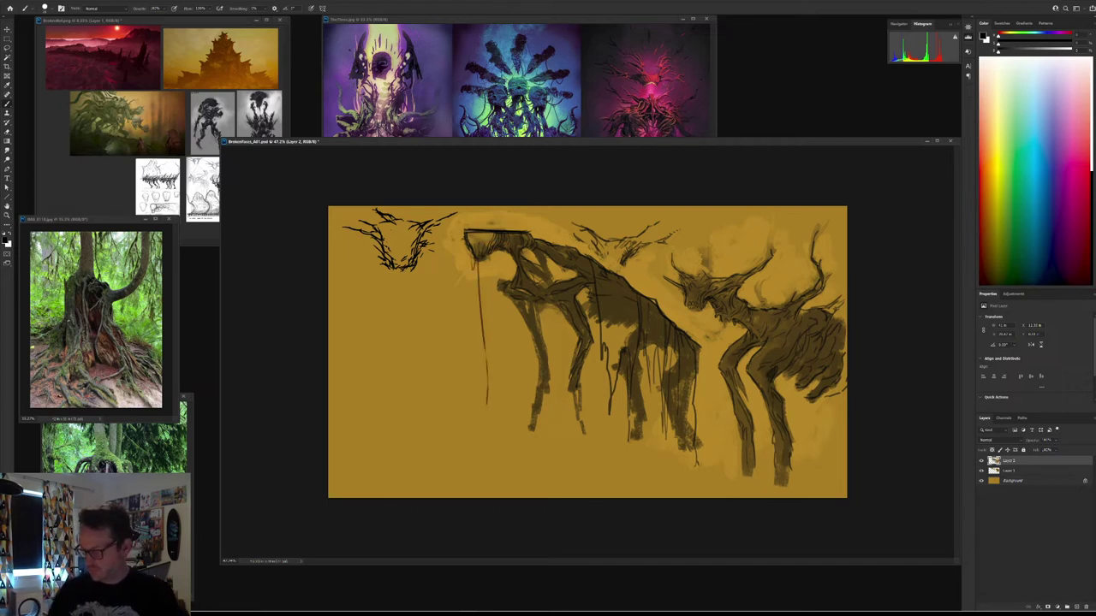
pyautogui.moveTo(491, 255); pyautogui.dragTo(510, 273)
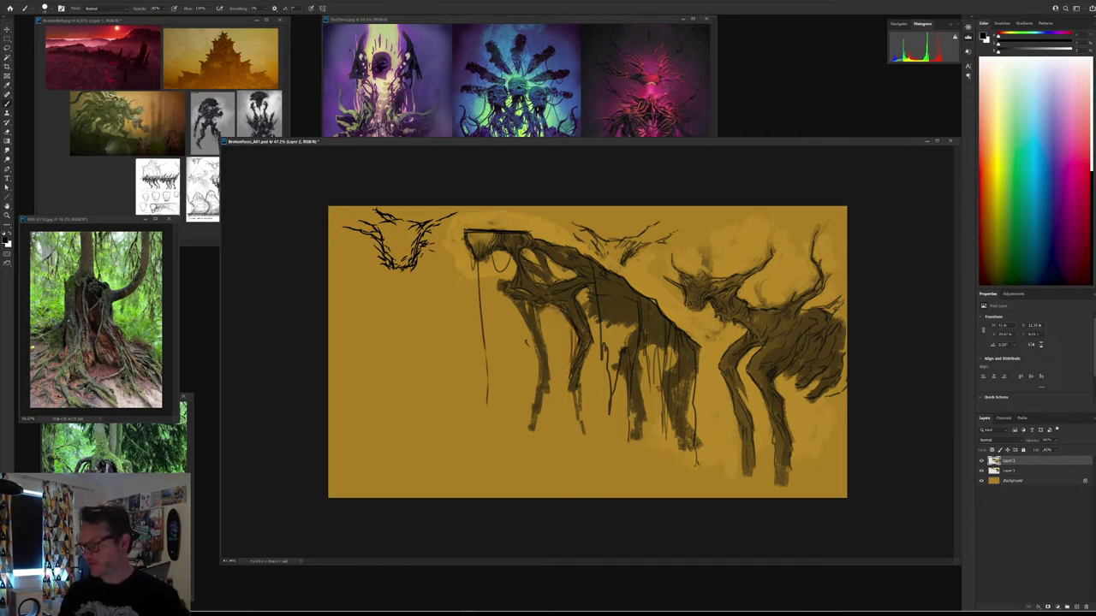
# Step: Outline the middle creature's two front legs in black and extend the rear one of them toward the ground
pyautogui.moveTo(573, 397); pyautogui.dragTo(588, 439)
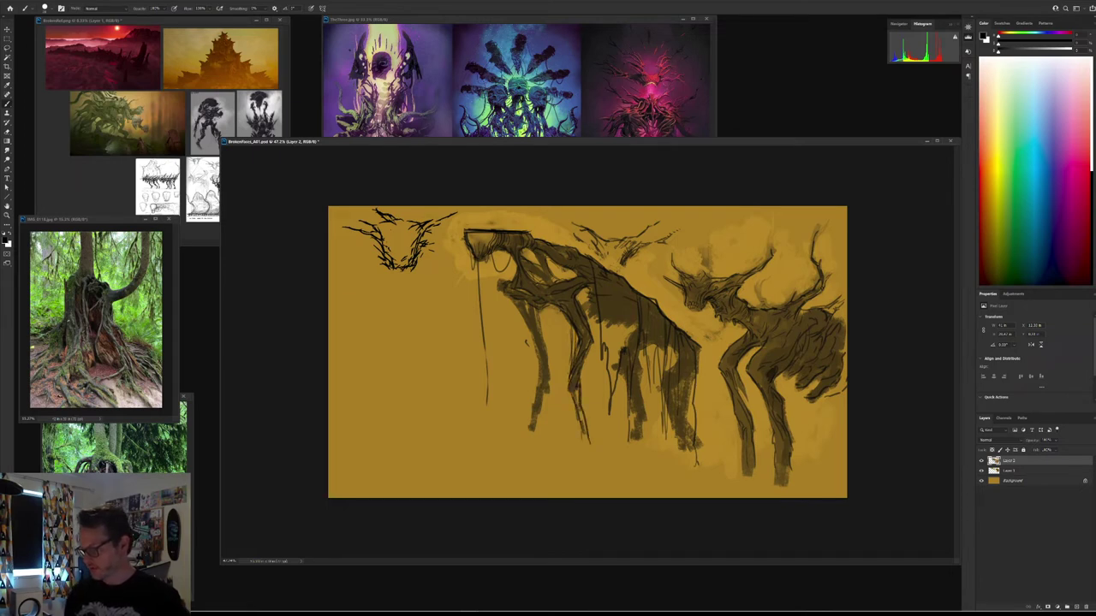
pyautogui.moveTo(512, 299); pyautogui.dragTo(538, 350)
pyautogui.moveTo(539, 309); pyautogui.dragTo(545, 360)
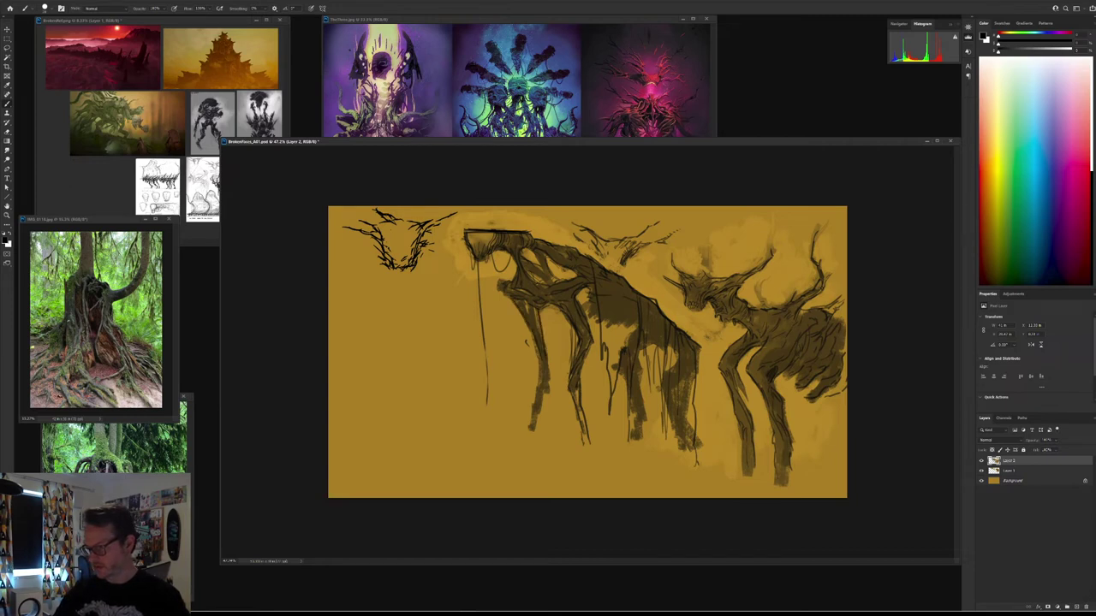
# Step: Draw root-like clawed feet in black at the ends of the middle creature's two front legs
pyautogui.moveTo(538, 391)
pyautogui.mouseDown()
pyautogui.moveTo(528, 427)
pyautogui.moveTo(537, 444)
pyautogui.mouseUp()
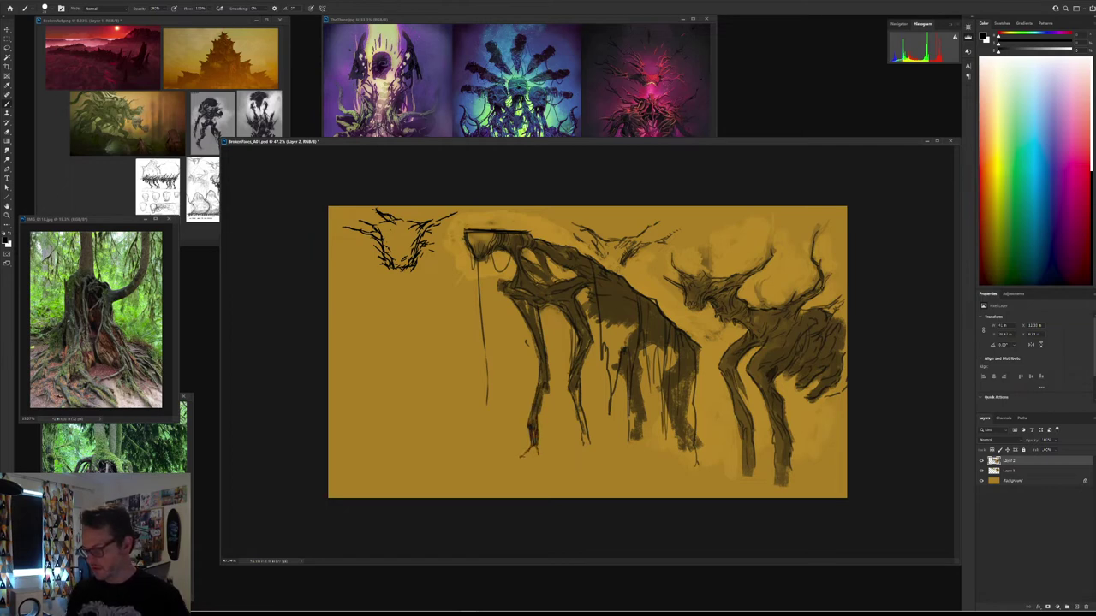
pyautogui.moveTo(530, 450); pyautogui.dragTo(518, 457)
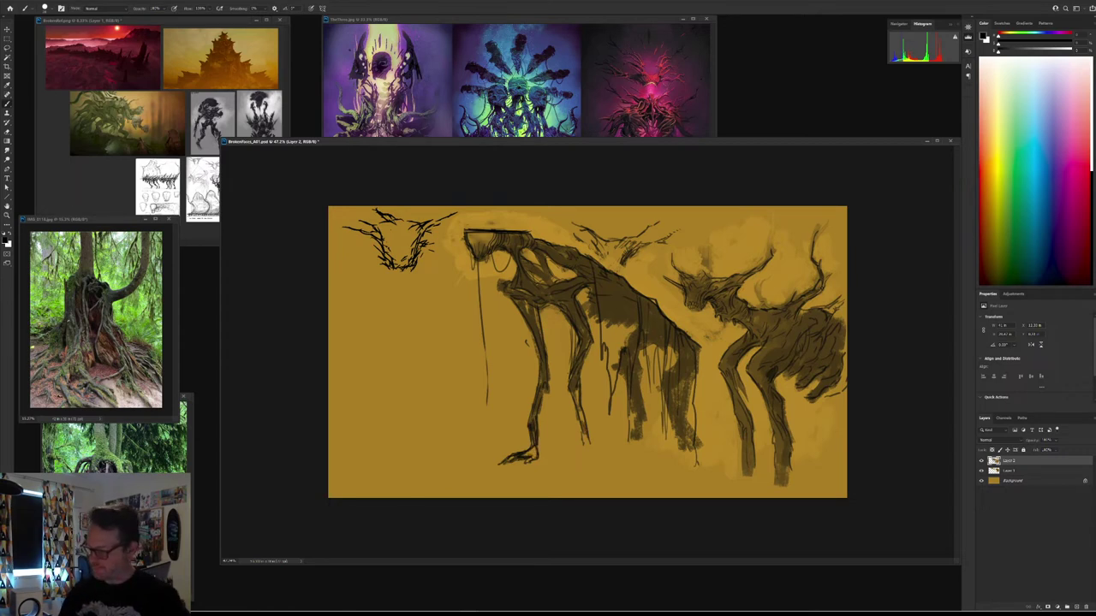
pyautogui.moveTo(587, 428)
pyautogui.mouseDown()
pyautogui.moveTo(595, 461)
pyautogui.moveTo(586, 456)
pyautogui.mouseUp()
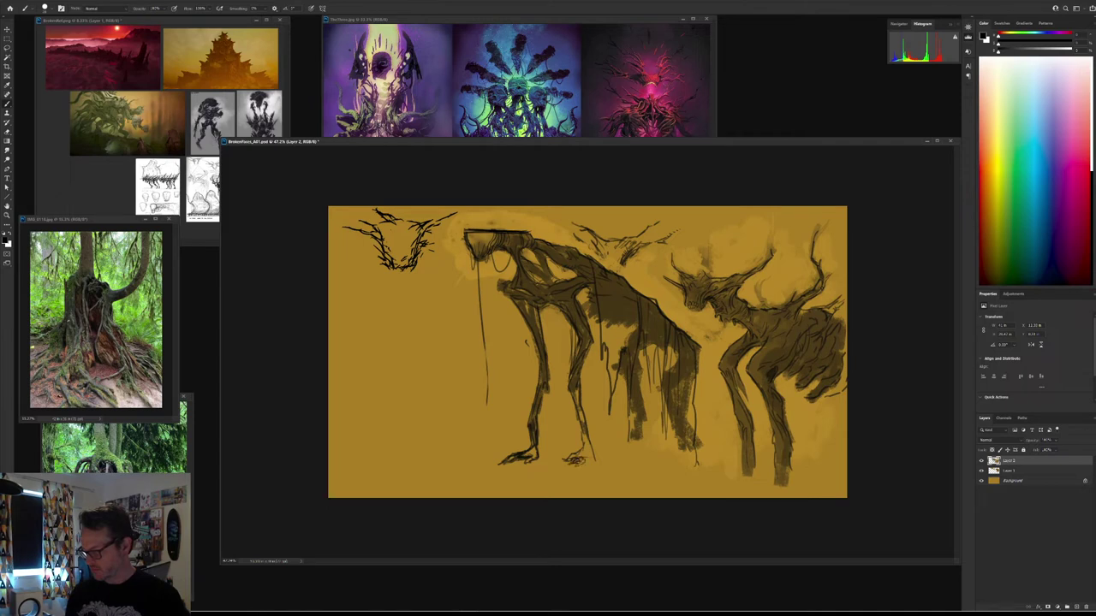
pyautogui.moveTo(592, 453)
pyautogui.mouseDown()
pyautogui.moveTo(598, 464)
pyautogui.moveTo(587, 465)
pyautogui.mouseUp()
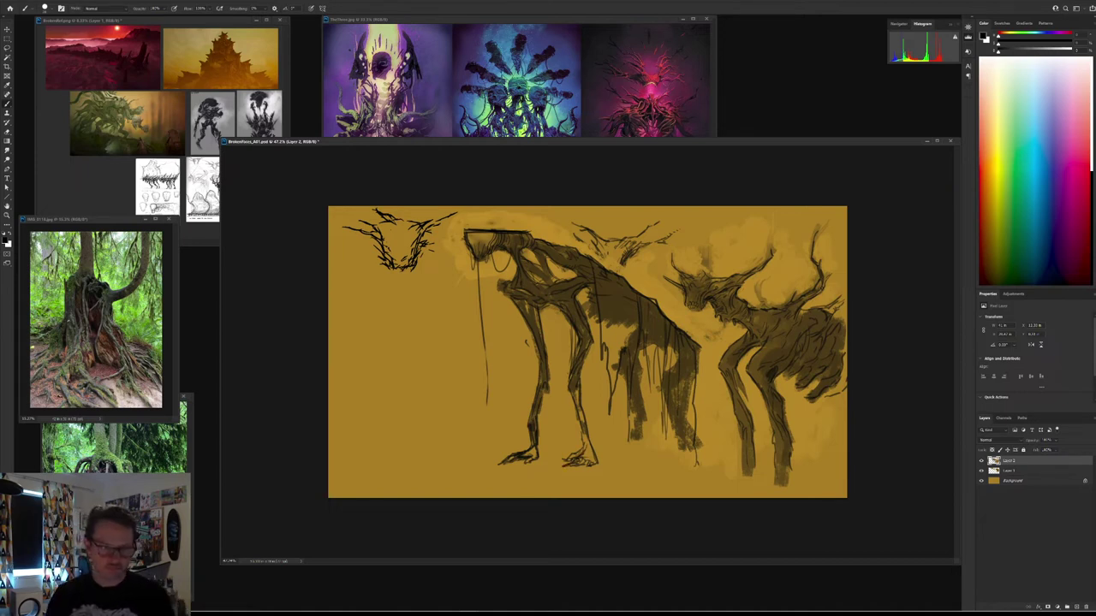
# Step: Erase the foot of the middle creature's rear front leg and redraw it in black with a lengthened shin and root-like toes
pyautogui.press('e')
pyautogui.moveTo(567, 461); pyautogui.dragTo(595, 463)
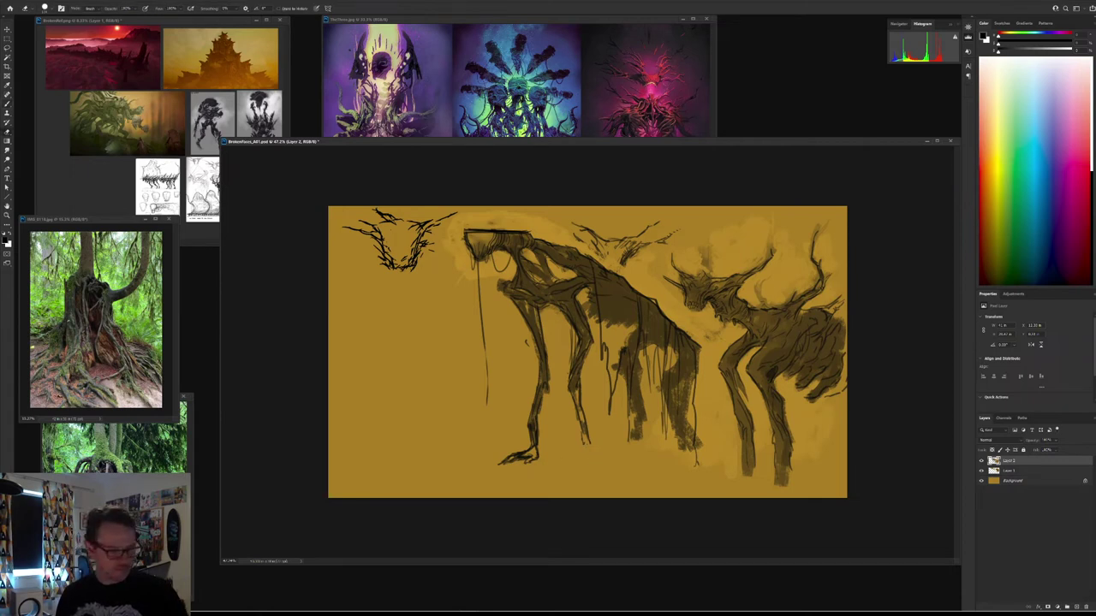
pyautogui.press('b')
pyautogui.moveTo(576, 409)
pyautogui.mouseDown()
pyautogui.moveTo(576, 463)
pyautogui.moveTo(591, 458)
pyautogui.mouseUp()
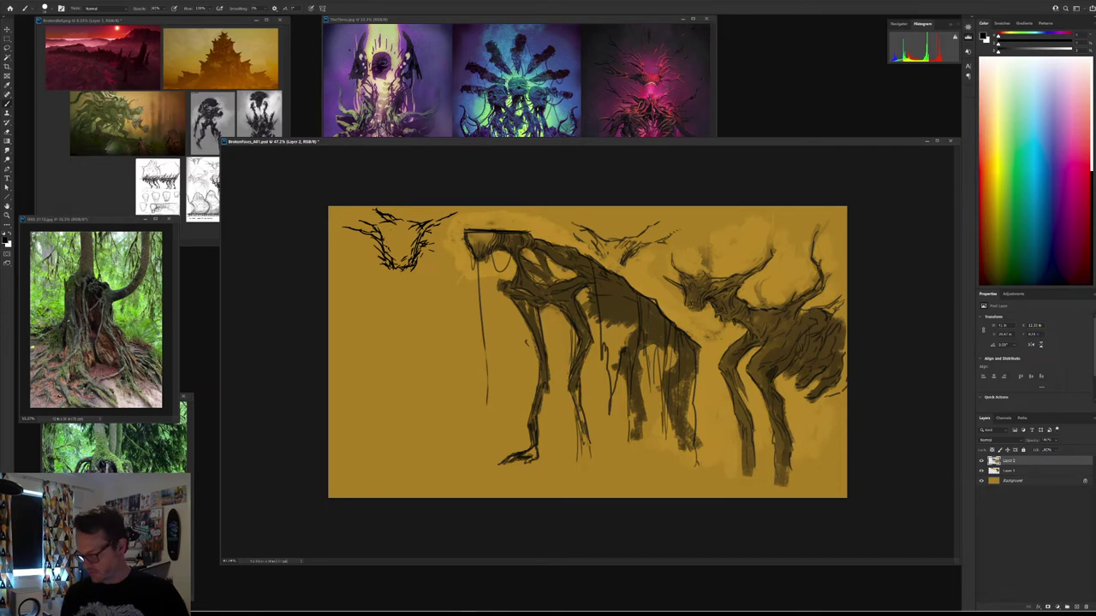
pyautogui.moveTo(573, 462); pyautogui.dragTo(589, 458)
pyautogui.moveTo(576, 461)
pyautogui.mouseDown()
pyautogui.moveTo(591, 465)
pyautogui.moveTo(576, 463)
pyautogui.mouseUp()
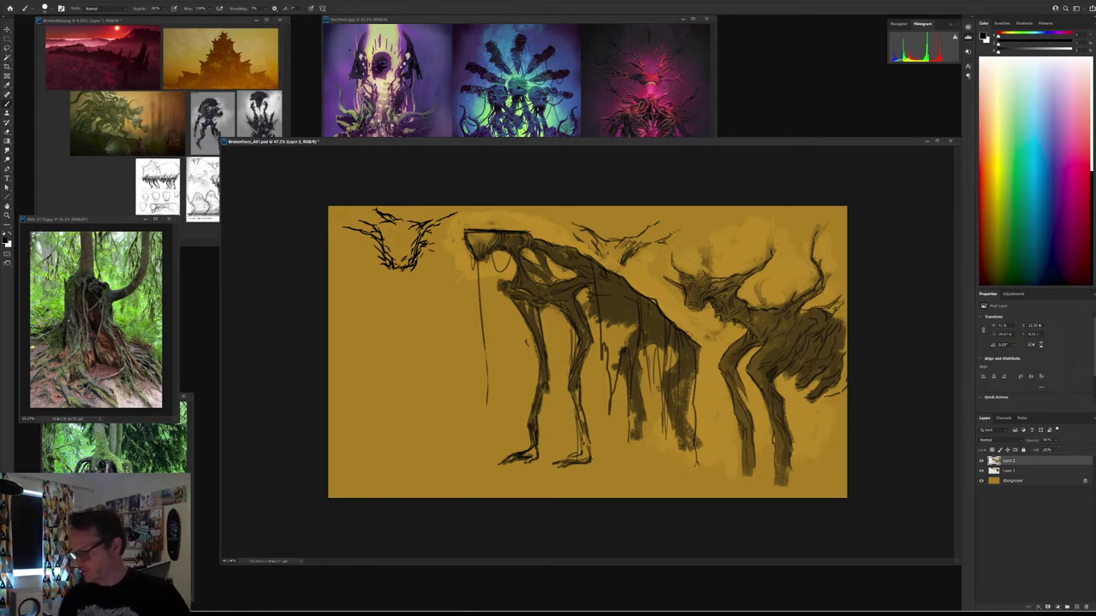
# Step: Sketch thin dark root lines around the middle creature's hind legs and a faint hanging loop between its front legs
pyautogui.moveTo(689, 420)
pyautogui.mouseDown()
pyautogui.moveTo(725, 433)
pyautogui.moveTo(719, 441)
pyautogui.mouseUp()
pyautogui.moveTo(642, 429); pyautogui.dragTo(666, 445)
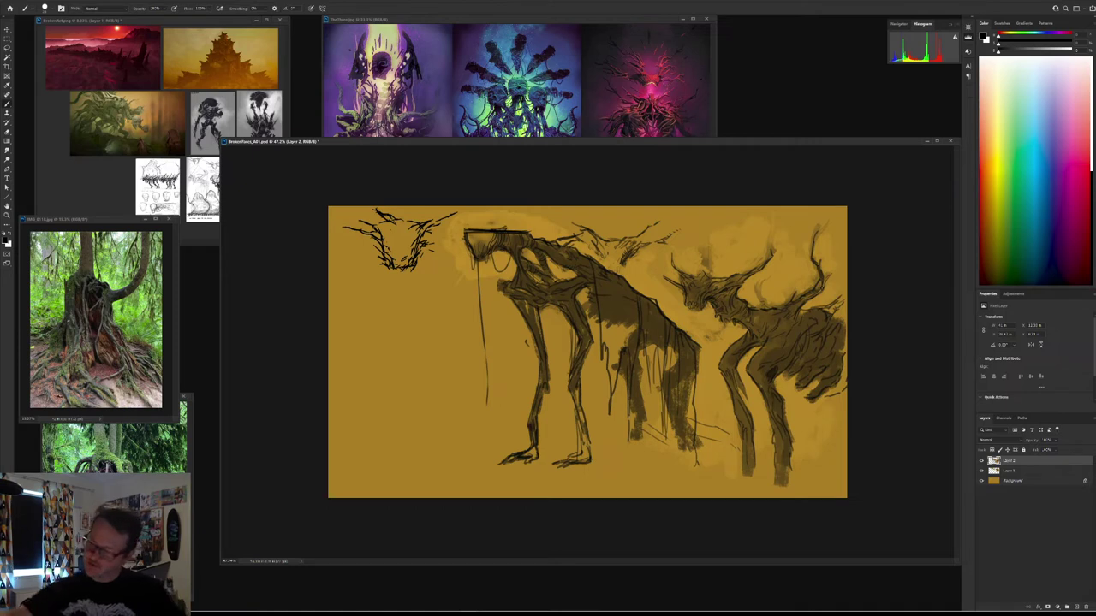
pyautogui.keyDown('alt'); pyautogui.click(495, 239); pyautogui.keyUp('alt')
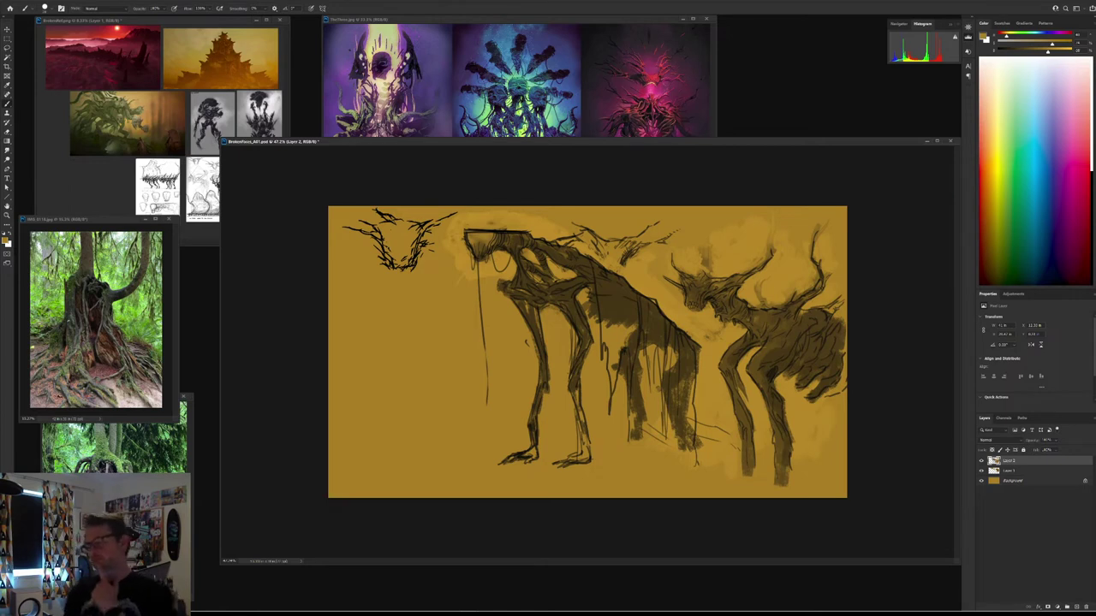
pyautogui.press('d')
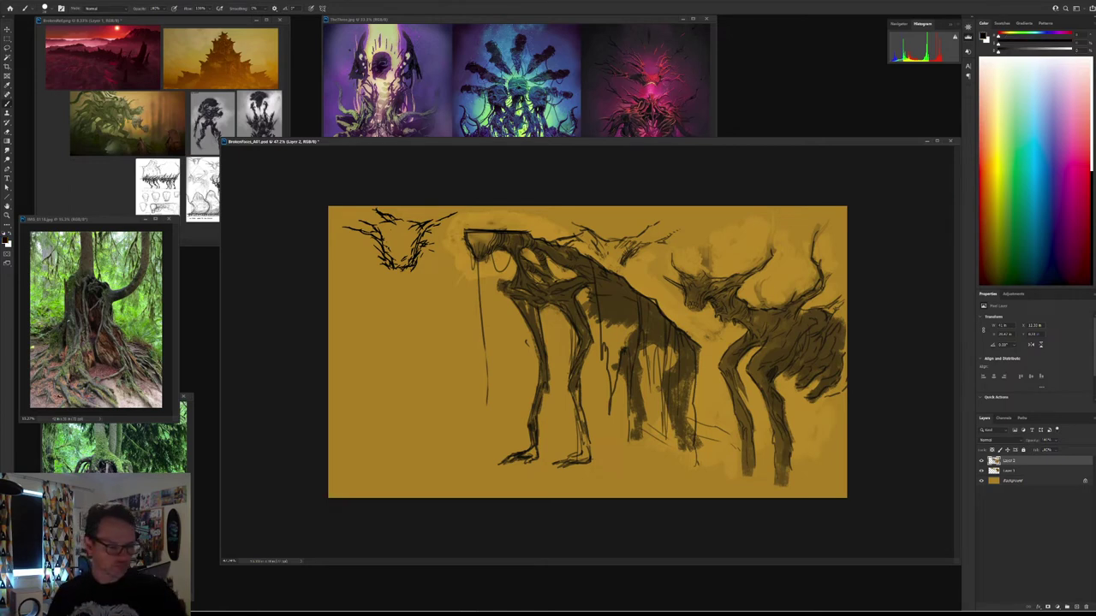
pyautogui.moveTo(540, 307); pyautogui.dragTo(550, 325)
pyautogui.hotkey('ctrl', 'z')
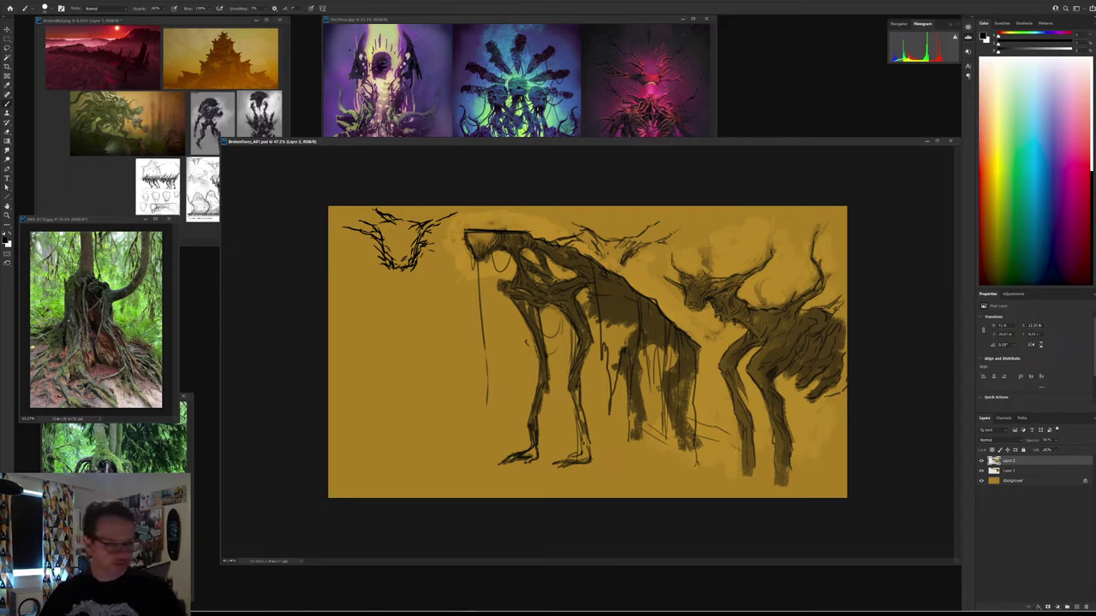
# Step: Paint out most of the branching horn sketch above the middle creature's back with a textured square brush in ochre, and tidy the back's edge in sampled colors
pyautogui.rightClick(641, 286)
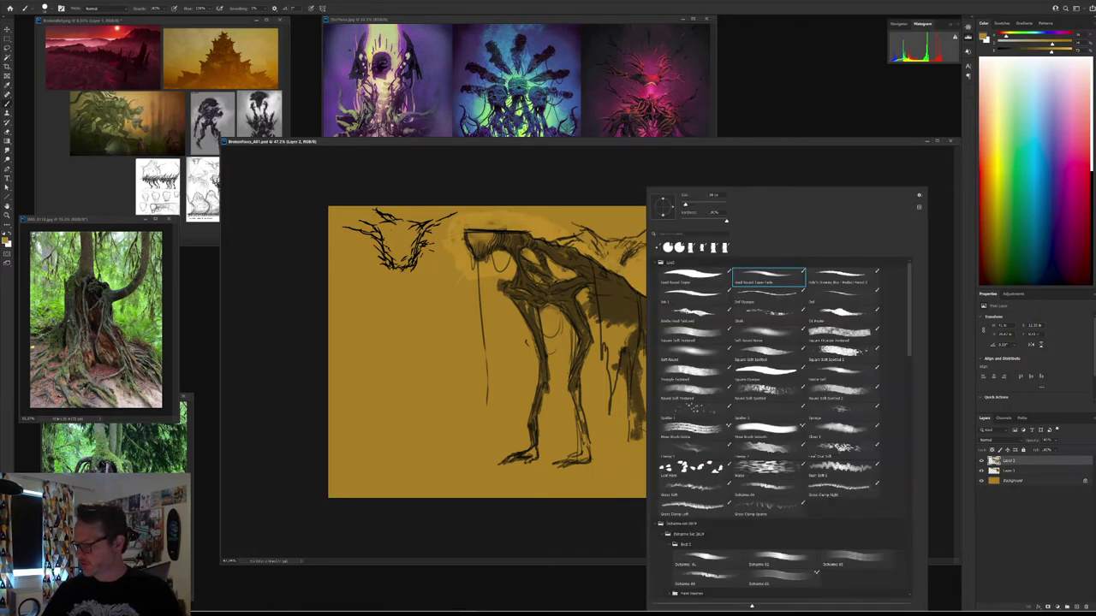
pyautogui.doubleClick(842, 335)
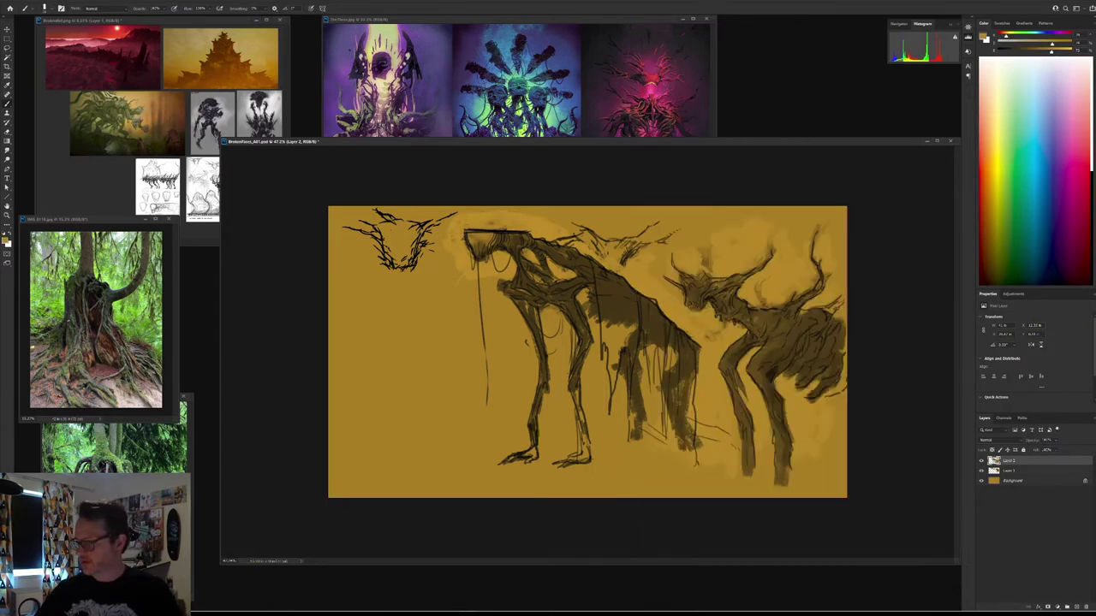
pyautogui.keyDown('alt'); pyautogui.rightClick(625, 257); pyautogui.keyUp('alt')
pyautogui.moveTo(577, 236)
pyautogui.mouseDown()
pyautogui.moveTo(566, 242)
pyautogui.moveTo(587, 228)
pyautogui.moveTo(598, 250)
pyautogui.moveTo(642, 241)
pyautogui.moveTo(587, 256)
pyautogui.mouseUp()
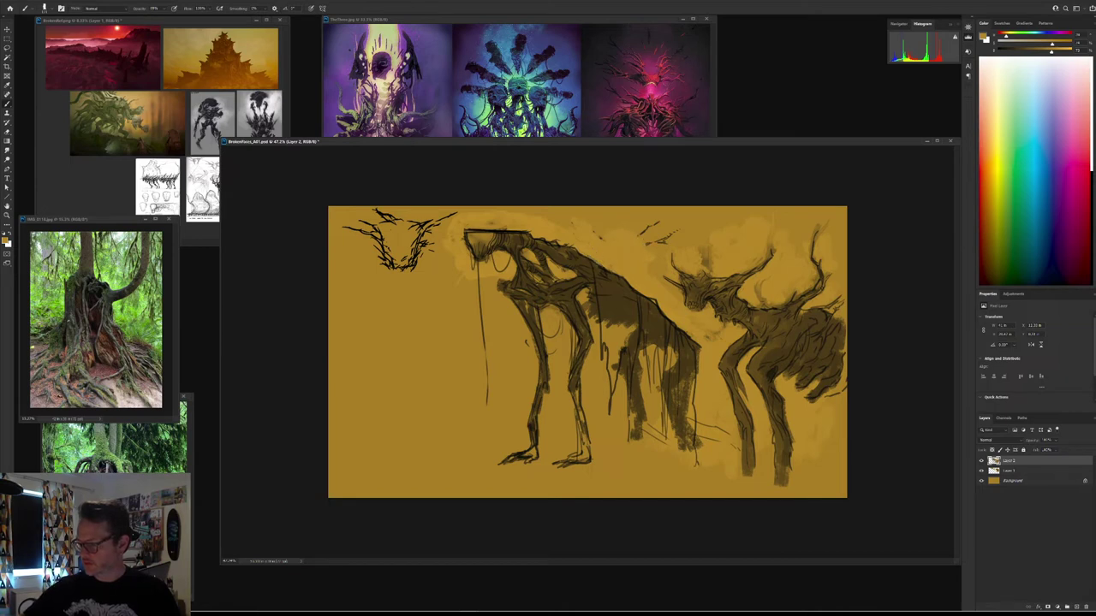
pyautogui.keyDown('alt'); pyautogui.click(602, 289); pyautogui.keyUp('alt')
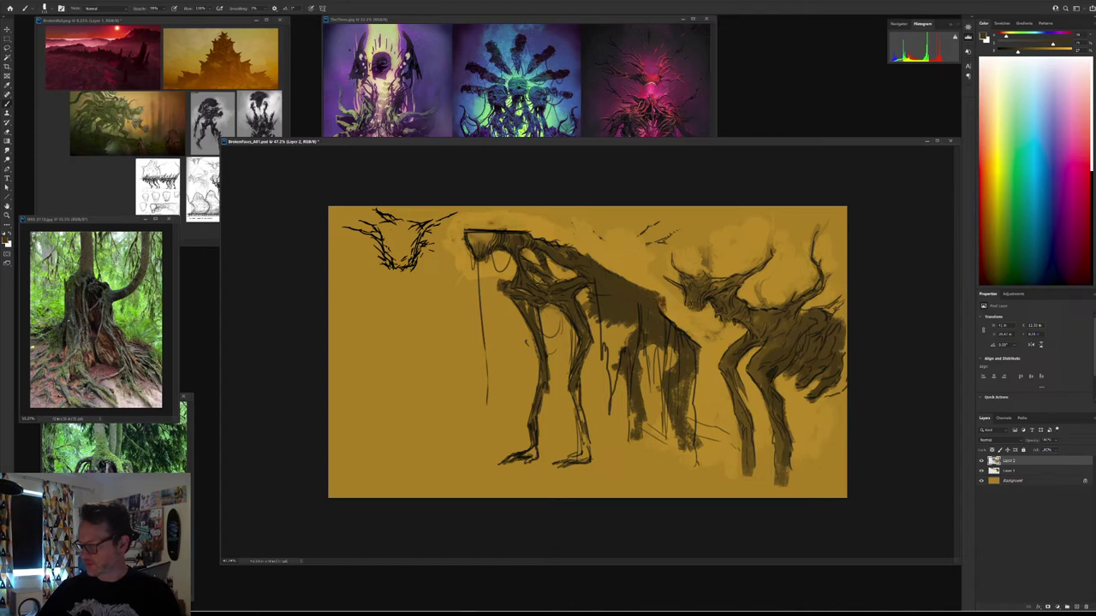
pyautogui.keyDown('alt'); pyautogui.click(671, 310); pyautogui.keyUp('alt')
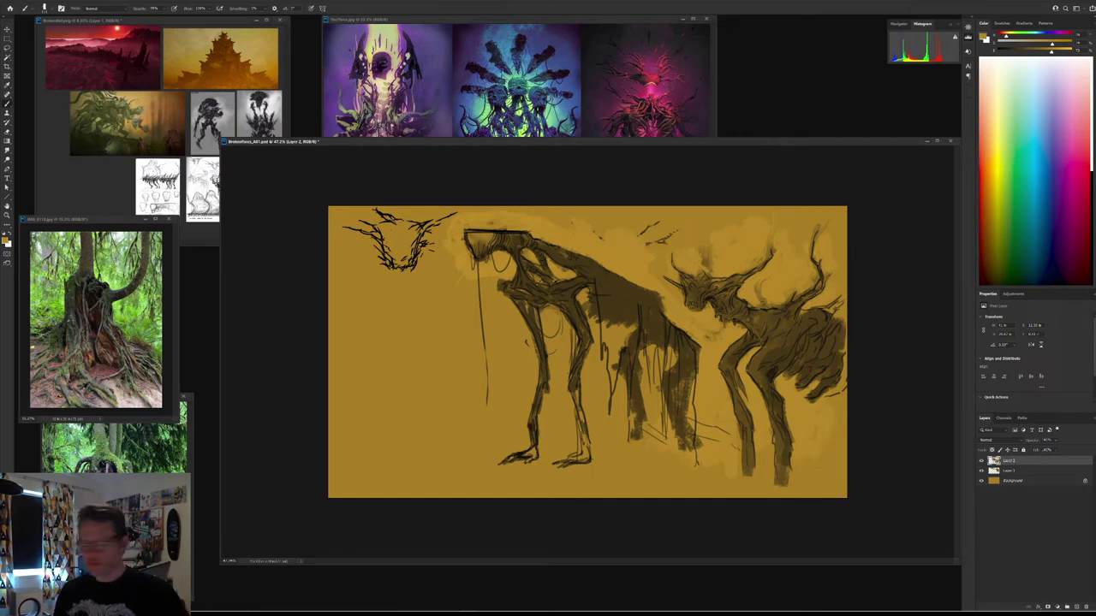
pyautogui.keyDown('alt'); pyautogui.click(616, 319); pyautogui.keyUp('alt')
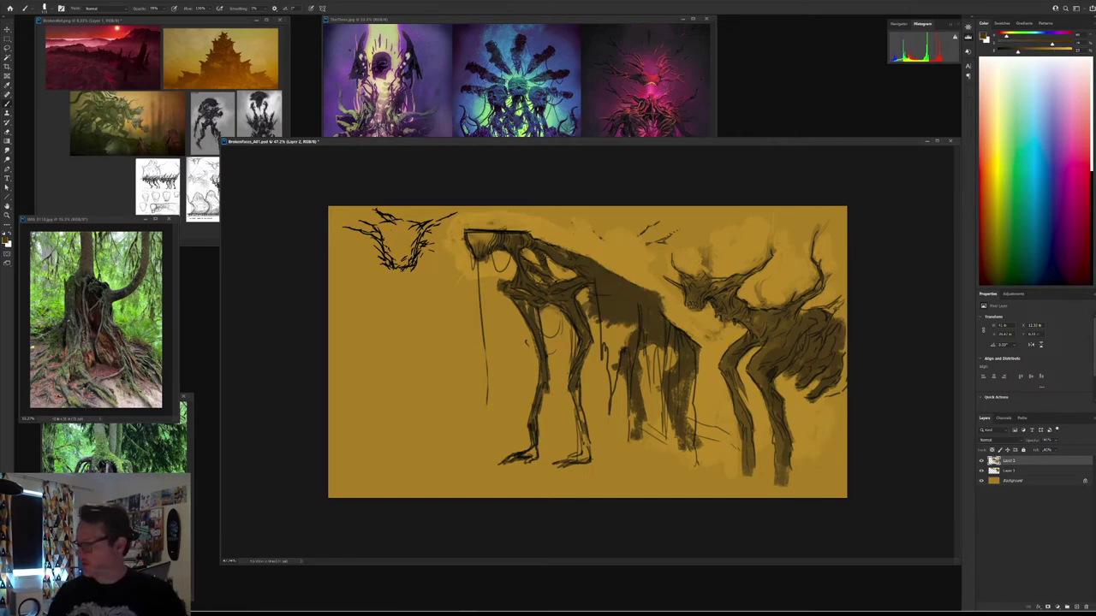
# Step: Shift the sampled brown to a muted blue-violet and block in a hanging cloth patch on the middle creature's flank
pyautogui.click(1044, 34)
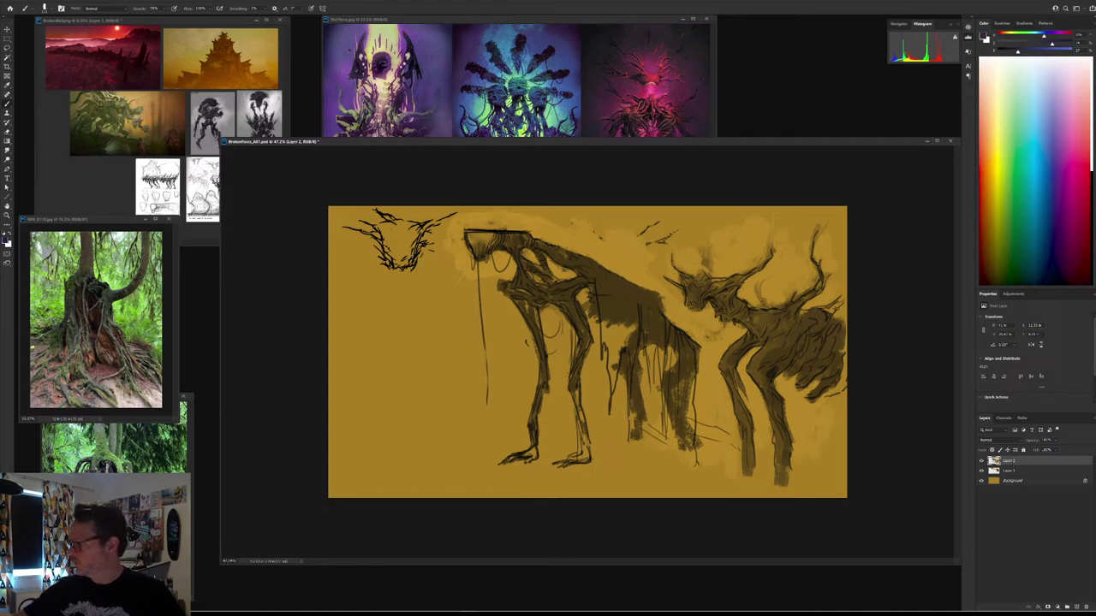
pyautogui.moveTo(604, 297)
pyautogui.mouseDown()
pyautogui.moveTo(610, 340)
pyautogui.moveTo(631, 328)
pyautogui.mouseUp()
pyautogui.keyDown('alt'); pyautogui.click(622, 316); pyautogui.keyUp('alt')
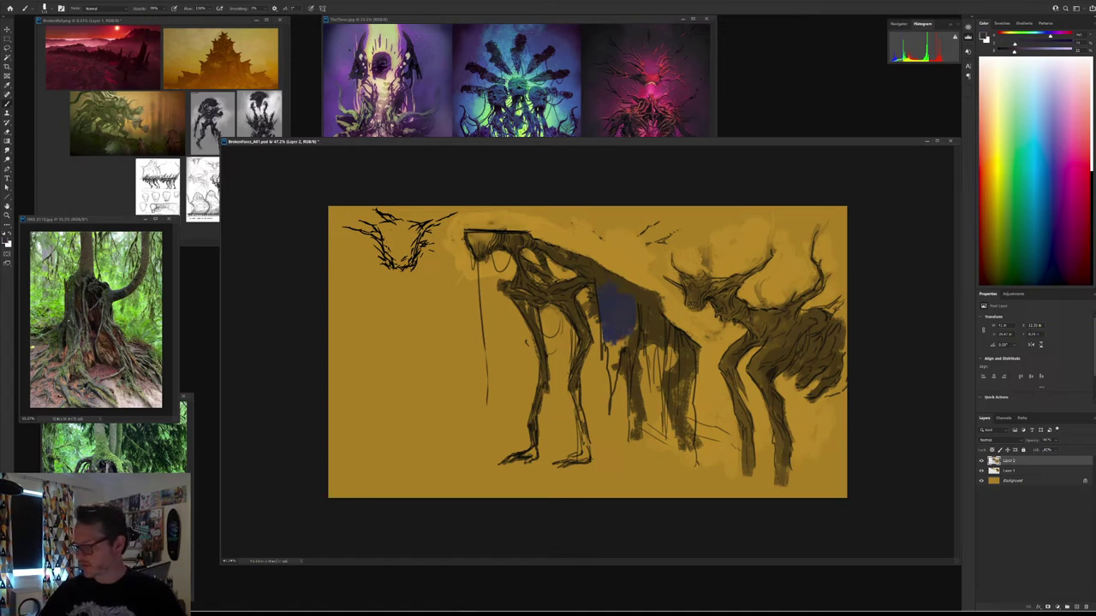
pyautogui.moveTo(608, 334)
pyautogui.mouseDown()
pyautogui.moveTo(617, 350)
pyautogui.moveTo(635, 325)
pyautogui.mouseUp()
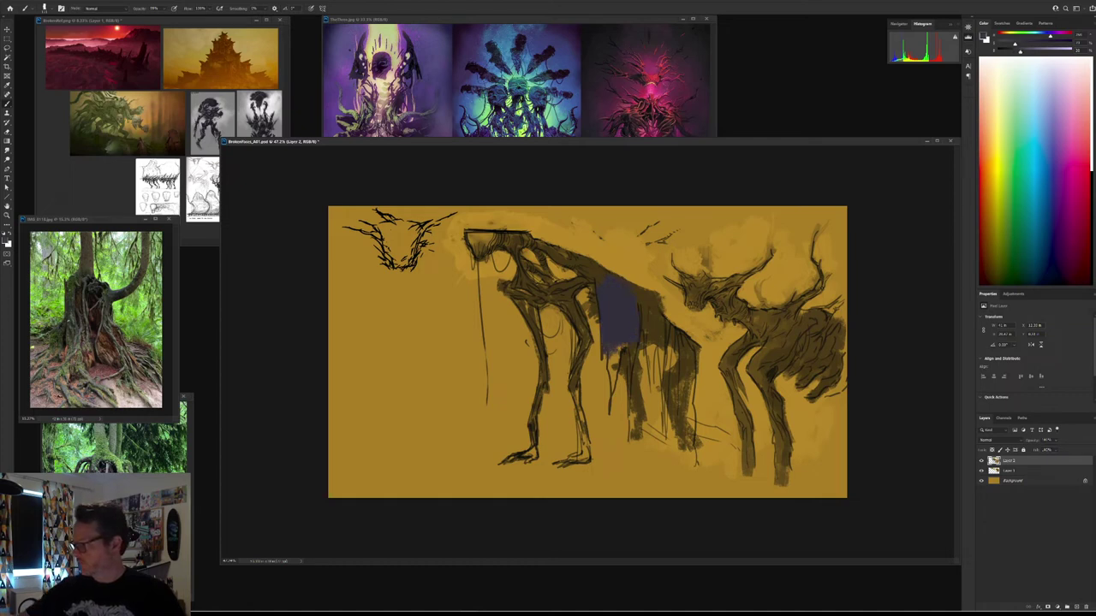
pyautogui.moveTo(616, 300); pyautogui.dragTo(631, 324)
pyautogui.keyDown('alt'); pyautogui.click(612, 331); pyautogui.keyUp('alt')
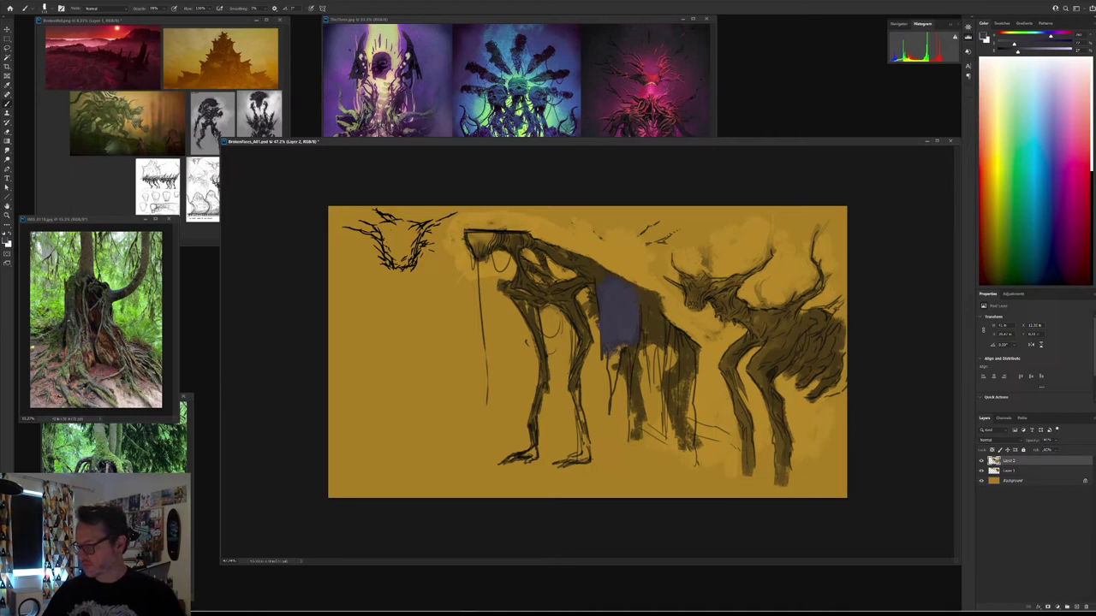
pyautogui.moveTo(617, 348)
pyautogui.mouseDown()
pyautogui.moveTo(609, 382)
pyautogui.moveTo(622, 357)
pyautogui.mouseUp()
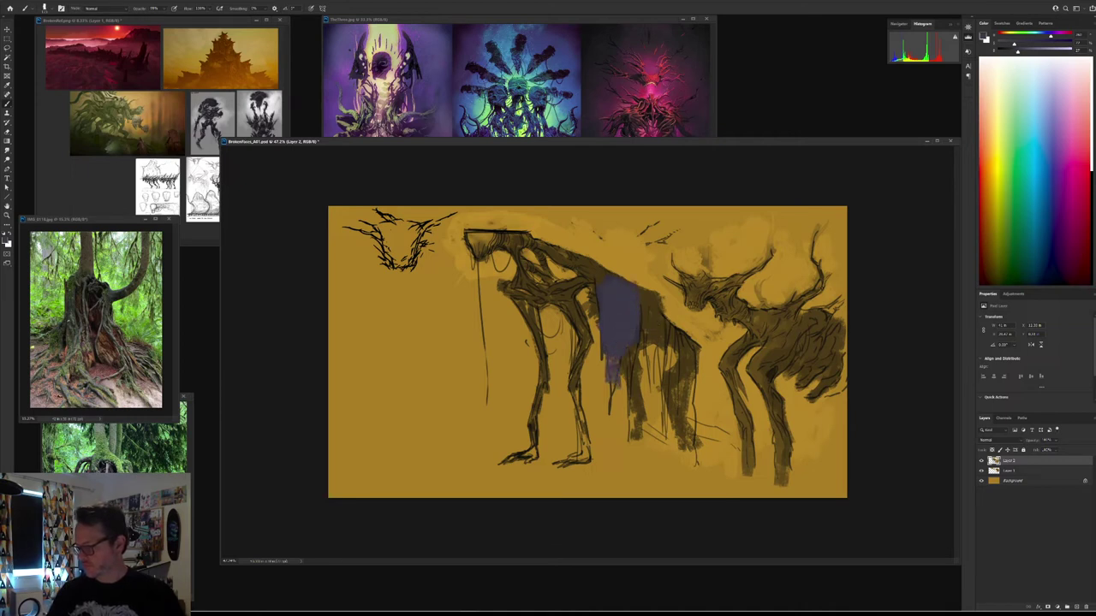
# Step: Extend the blue-violet cloth along the middle creature's back and down over its hind legs in ragged vertical strips
pyautogui.moveTo(599, 265)
pyautogui.mouseDown()
pyautogui.moveTo(645, 339)
pyautogui.moveTo(646, 366)
pyautogui.moveTo(662, 352)
pyautogui.moveTo(665, 435)
pyautogui.mouseUp()
pyautogui.moveTo(666, 342)
pyautogui.mouseDown()
pyautogui.moveTo(688, 493)
pyautogui.moveTo(683, 463)
pyautogui.mouseUp()
pyautogui.moveTo(697, 399); pyautogui.dragTo(698, 424)
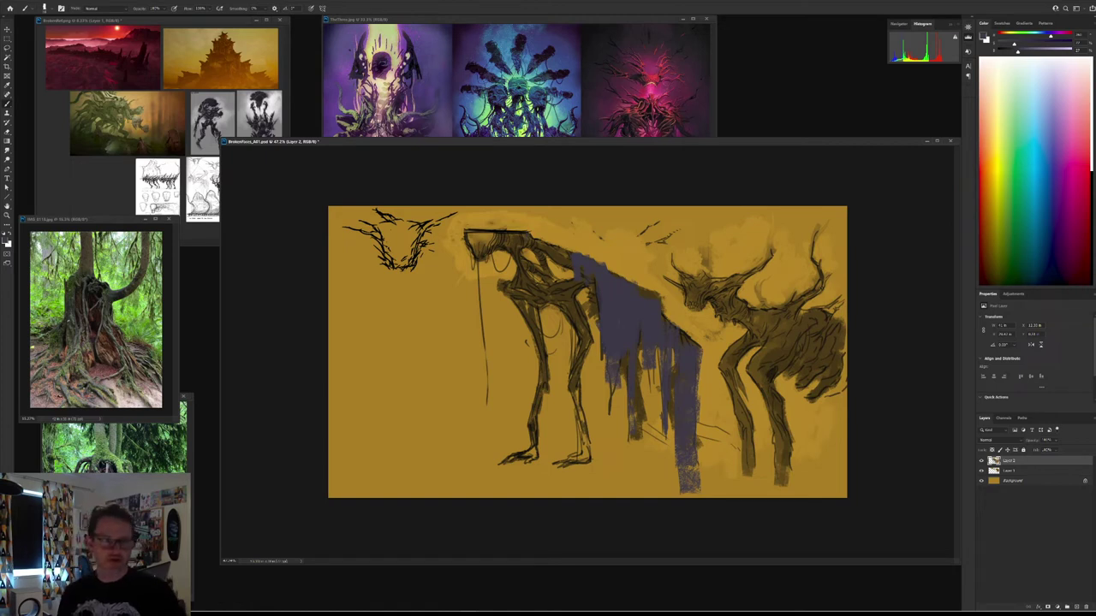
# Step: Draw black fold lines and ragged edges over the blue-violet cloth with a tapered hard round brush
pyautogui.press('d')
pyautogui.rightClick(670, 291)
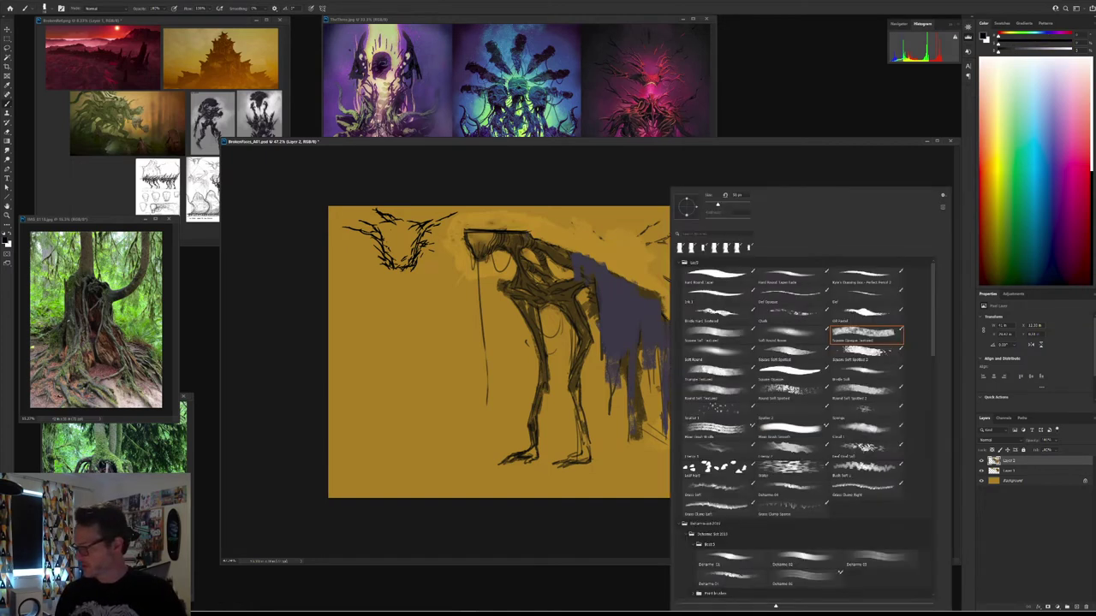
pyautogui.click(792, 277)
pyautogui.click(591, 267)
pyautogui.moveTo(584, 267); pyautogui.dragTo(585, 267)
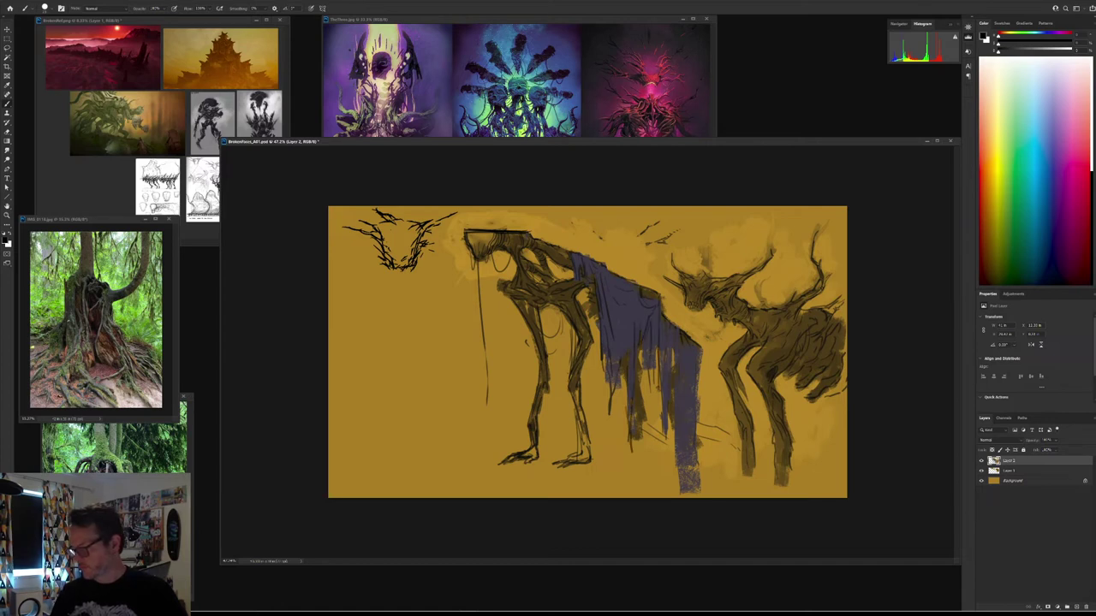
pyautogui.moveTo(660, 350); pyautogui.dragTo(662, 392)
pyautogui.moveTo(664, 318)
pyautogui.mouseDown()
pyautogui.moveTo(664, 411)
pyautogui.moveTo(671, 363)
pyautogui.moveTo(689, 441)
pyautogui.mouseUp()
pyautogui.moveTo(677, 389); pyautogui.dragTo(677, 411)
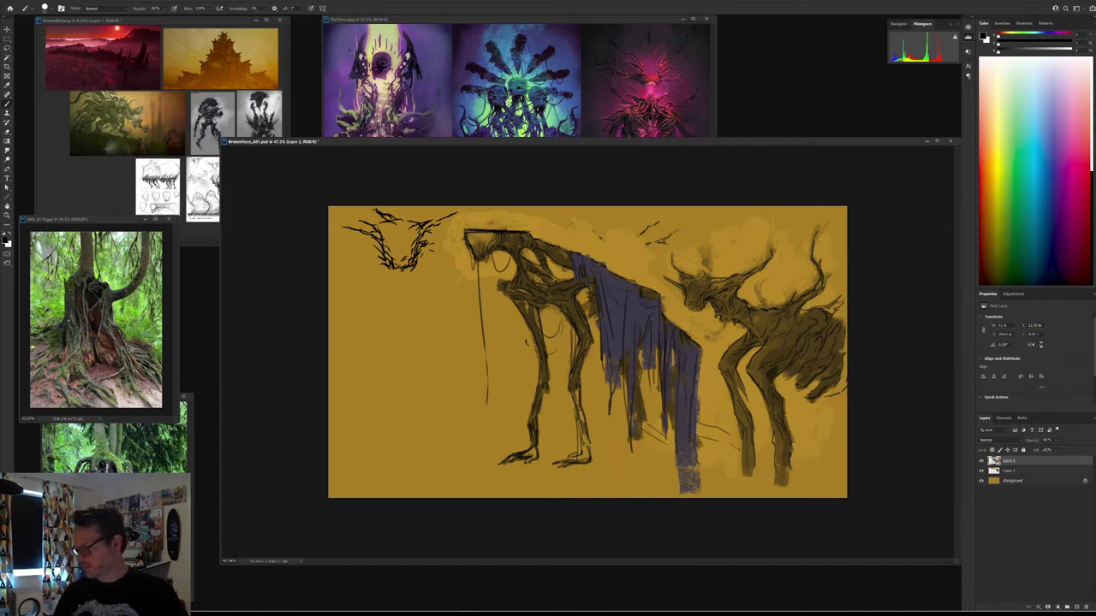
pyautogui.moveTo(524, 465)
pyautogui.mouseDown()
pyautogui.moveTo(513, 472)
pyautogui.moveTo(706, 468)
pyautogui.mouseUp()
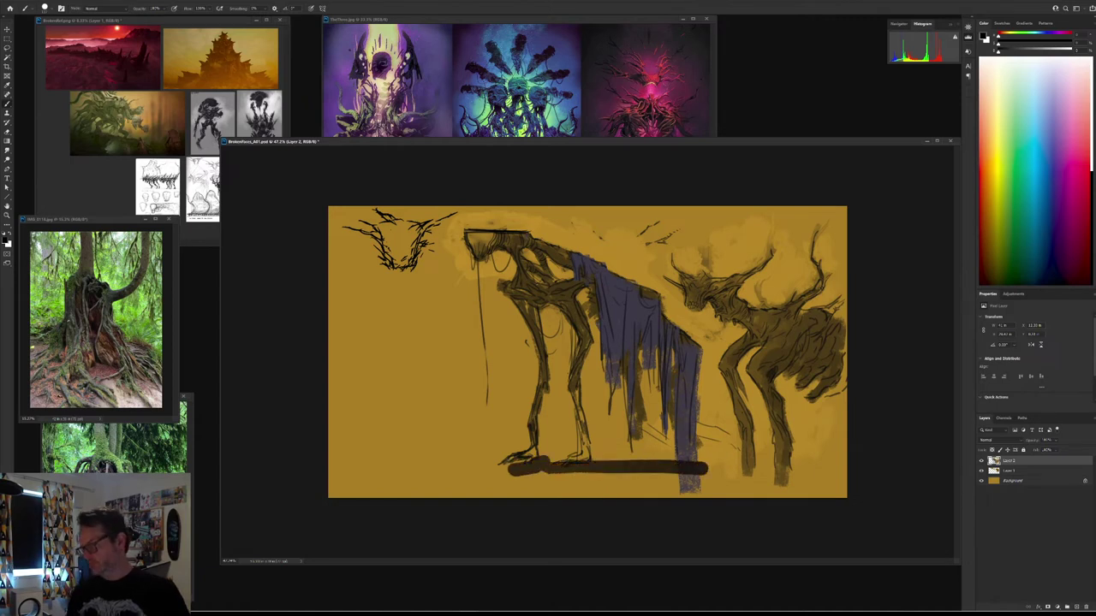
pyautogui.hotkey('ctrl', 'z')
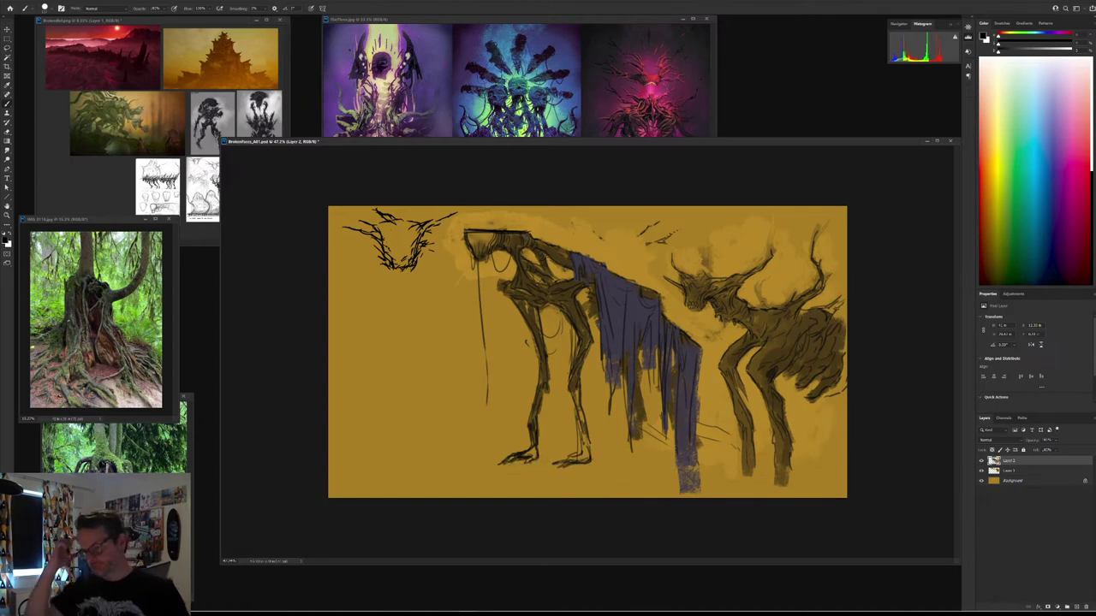
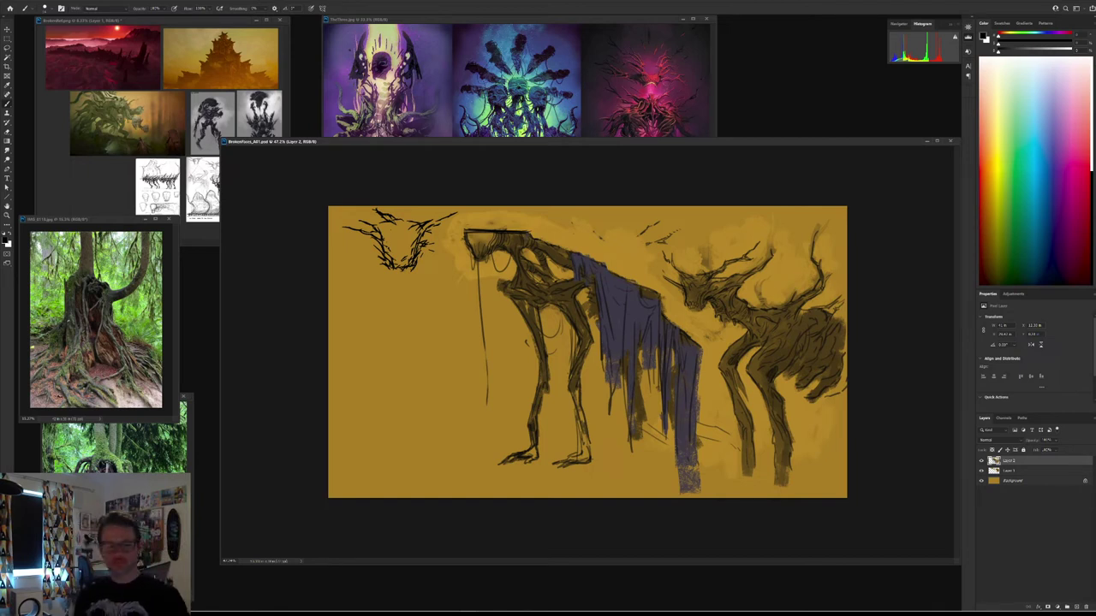
# Step: Add a new layer above the creature sketches and check the two sketch layers below by toggling their visibility
pyautogui.hotkey('ctrl', '-')
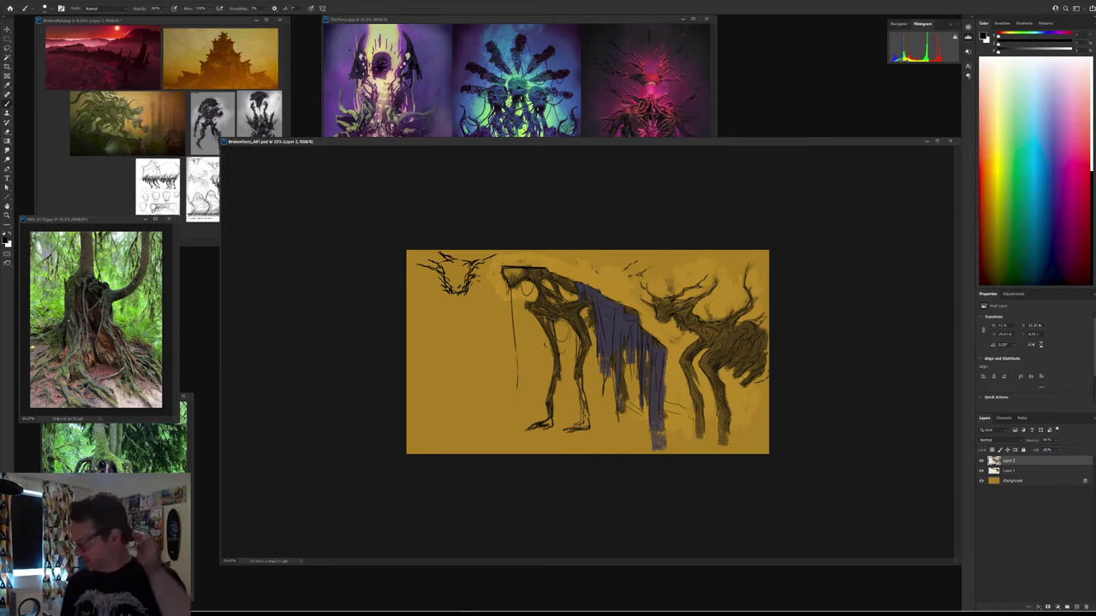
pyautogui.hotkey('ctrl', 'shift', 'alt', 'n')
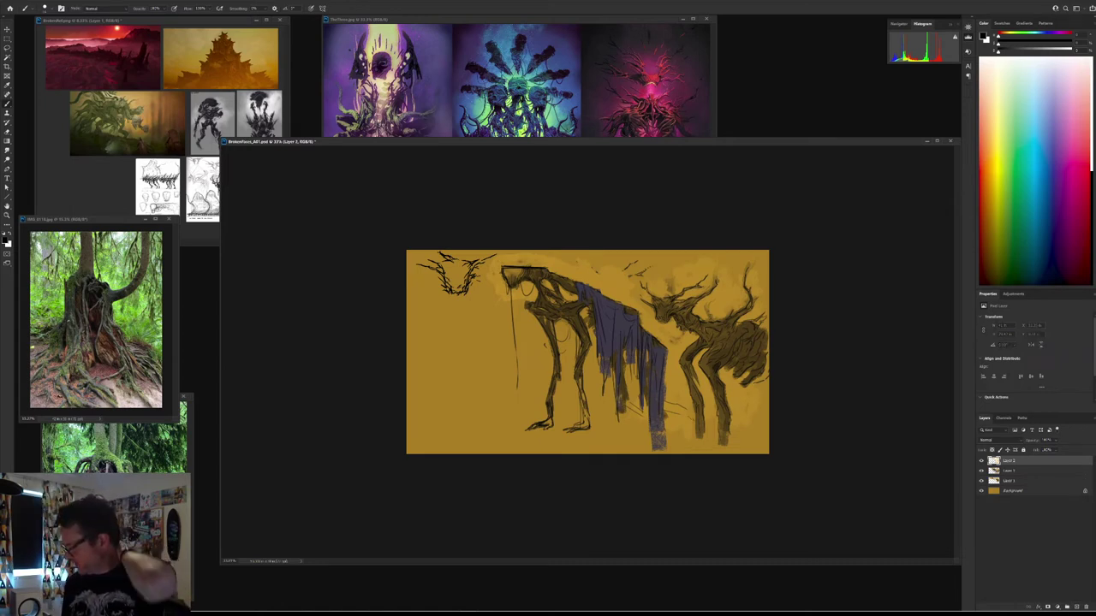
pyautogui.click(981, 470)
pyautogui.click(981, 480)
pyautogui.click(981, 480)
pyautogui.click(980, 470)
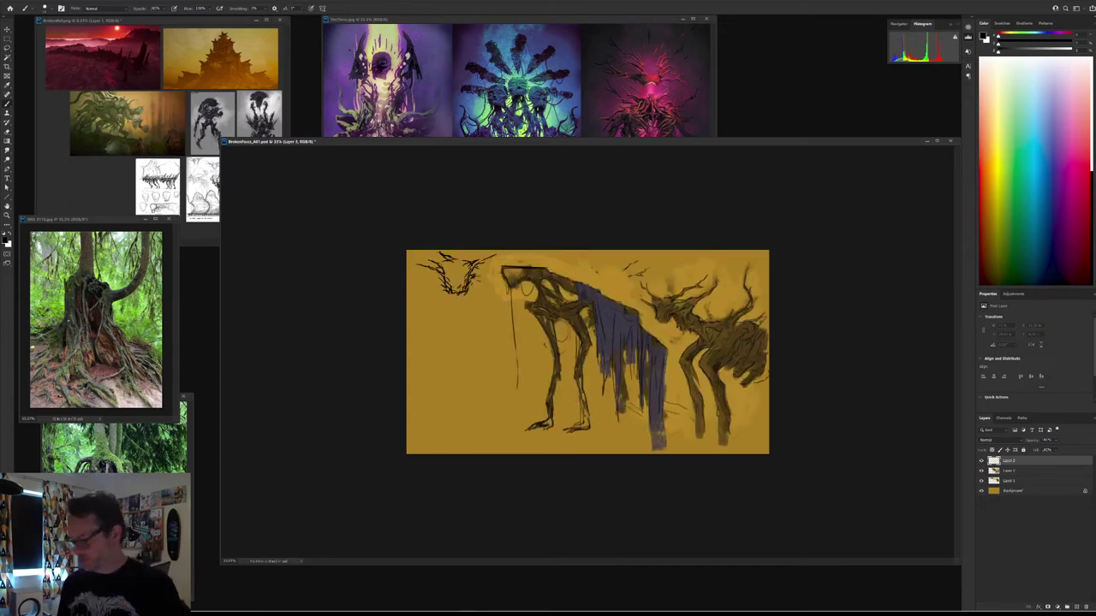
pyautogui.moveTo(655, 141); pyautogui.dragTo(657, 135)
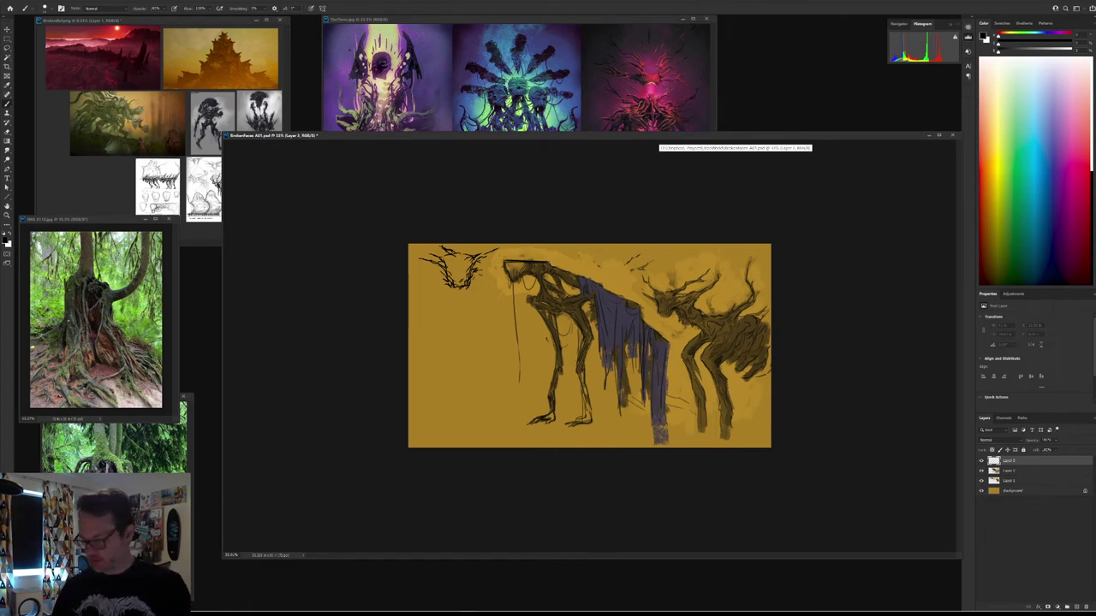
# Step: Switch to a textured oil-style Mixer Brush preset from the brush library
pyautogui.rightClick(462, 283)
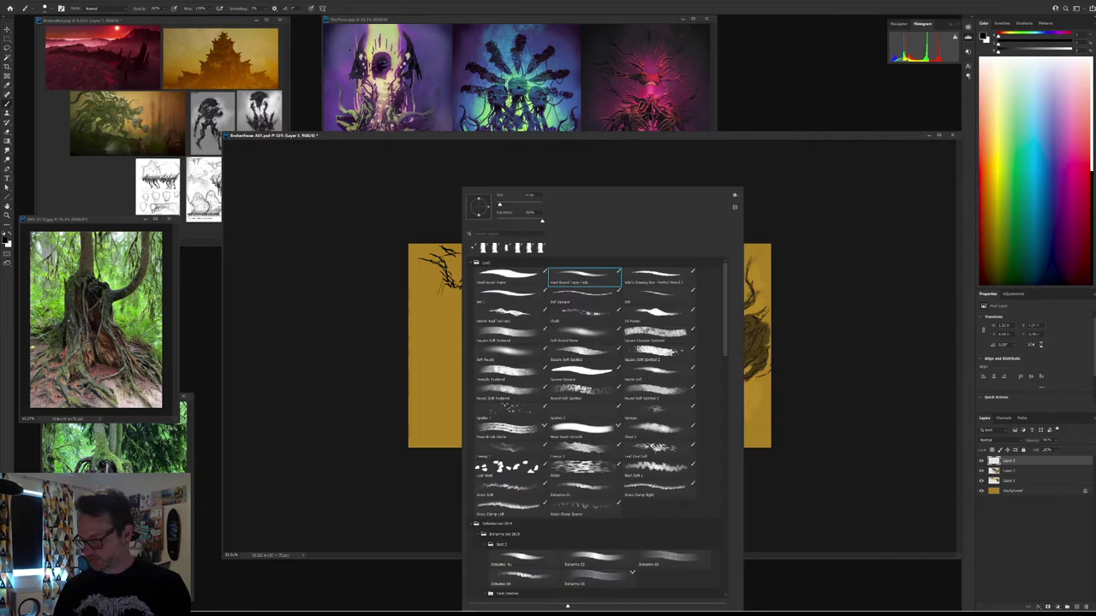
pyautogui.scroll(-15, 599, 428)
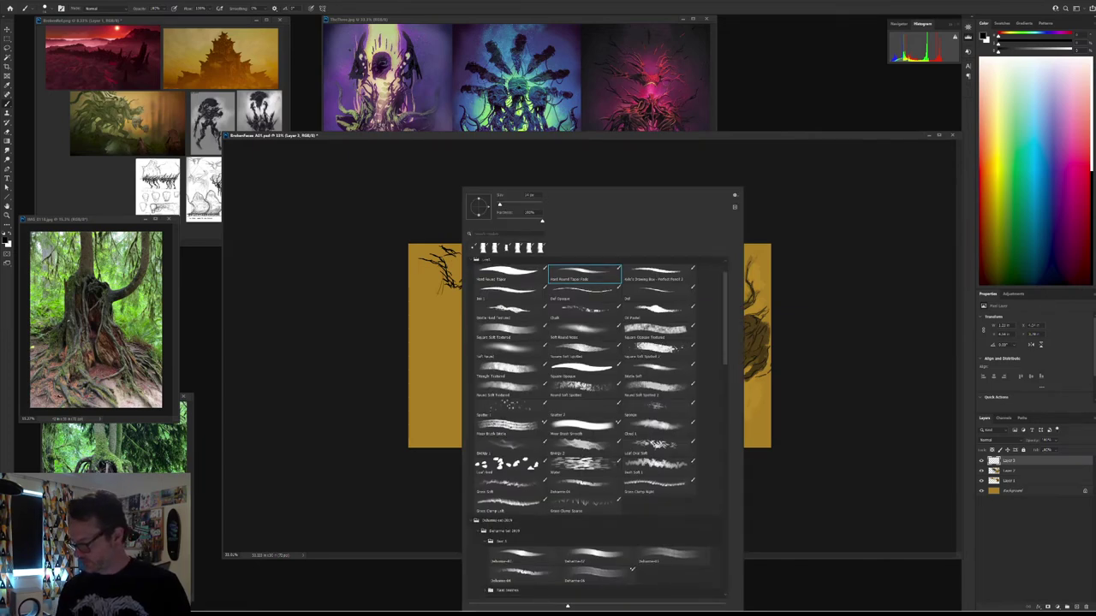
pyautogui.scroll(-1, 599, 428)
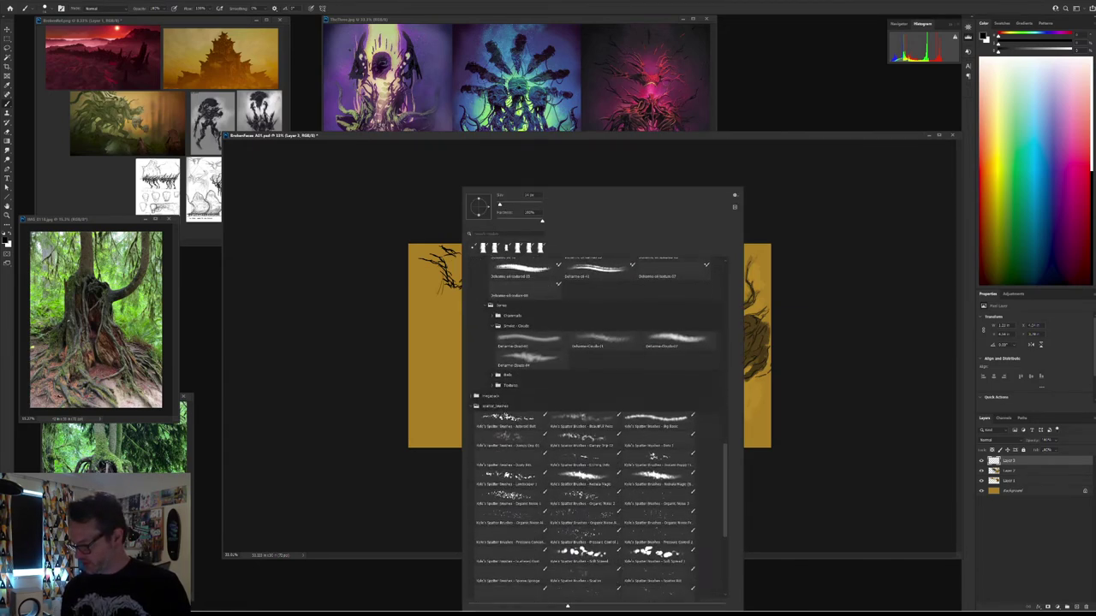
pyautogui.scroll(-2, 600, 411)
pyautogui.scroll(8, 563, 353)
pyautogui.scroll(-1, 564, 354)
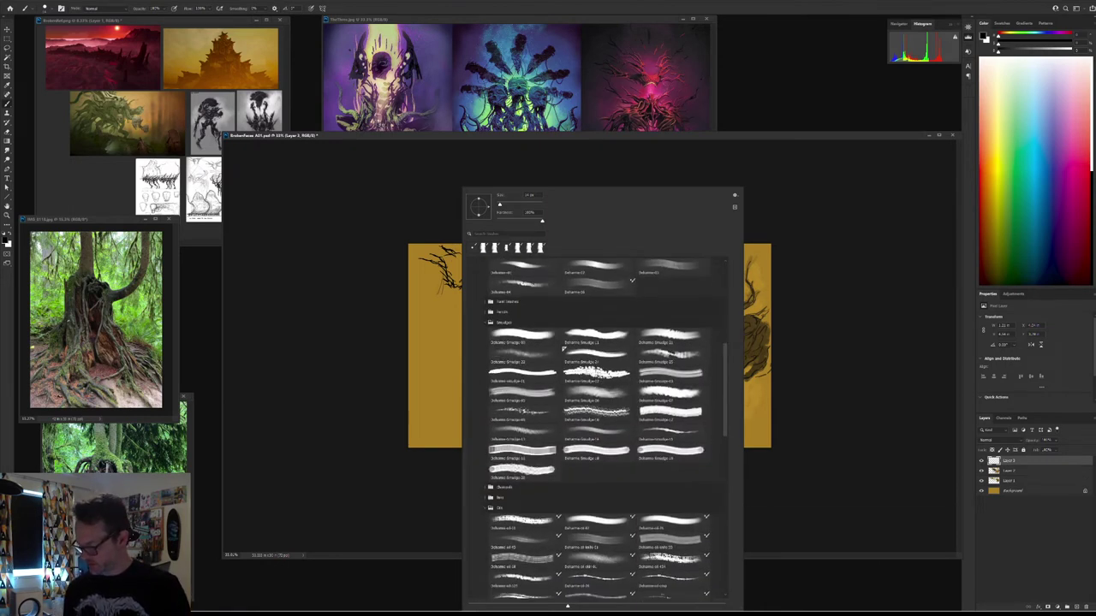
pyautogui.click(672, 561)
pyautogui.press('Escape')
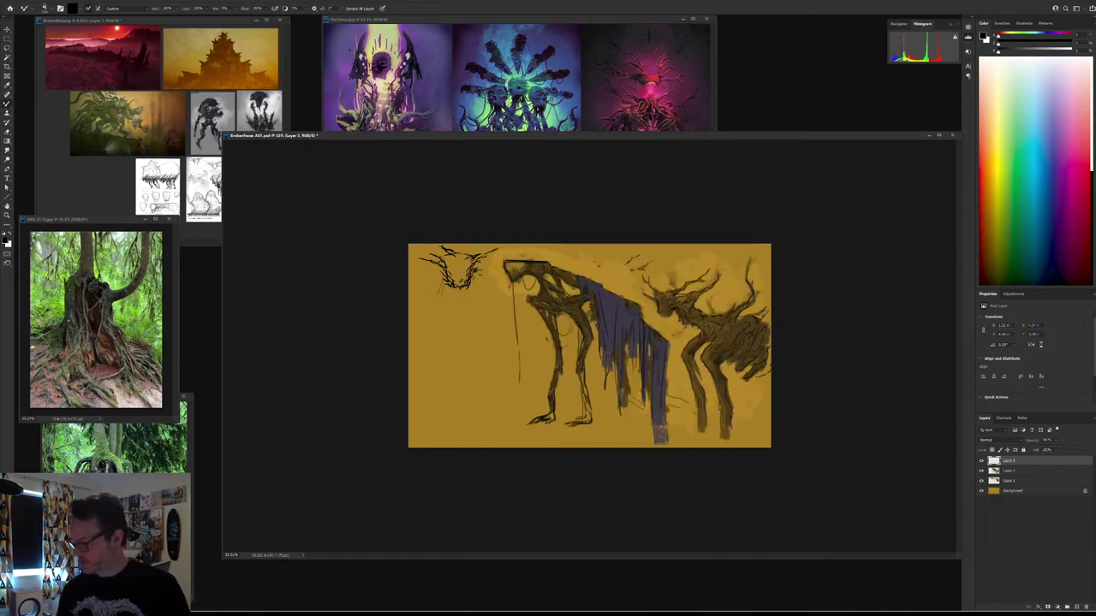
# Step: Resize the brush and block in ragged hanging strands below the horned head sketch with dark brown sampled from the antlered creature
pyautogui.keyDown('alt'); pyautogui.click(707, 364); pyautogui.keyUp('alt')
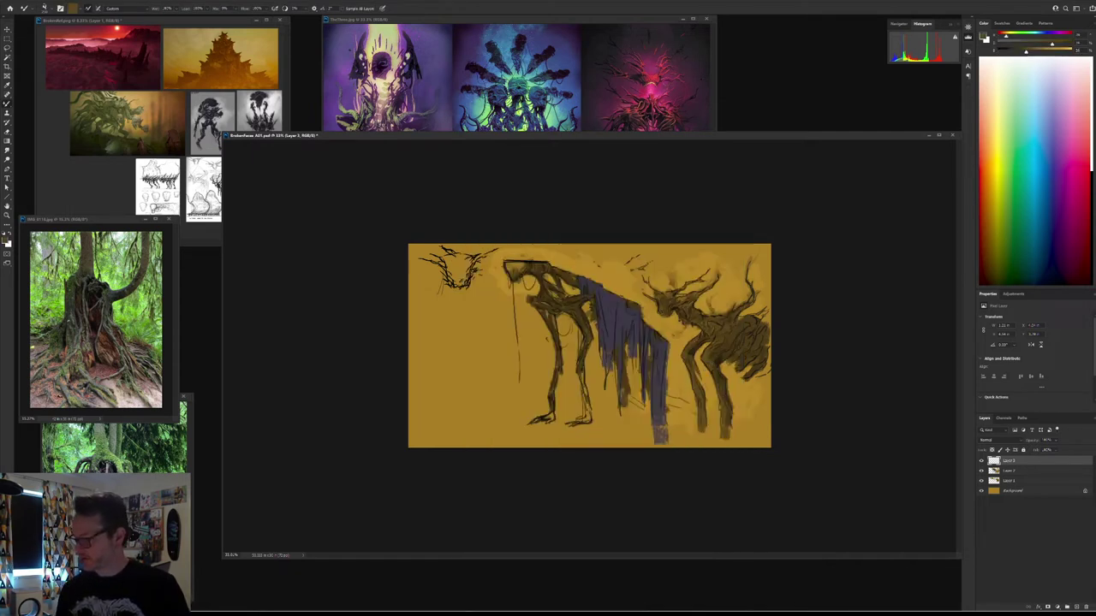
pyautogui.keyDown('alt'); pyautogui.rightClick(482, 331); pyautogui.keyUp('alt')
pyautogui.keyDown('alt'); pyautogui.rightClick(471, 328); pyautogui.keyUp('alt')
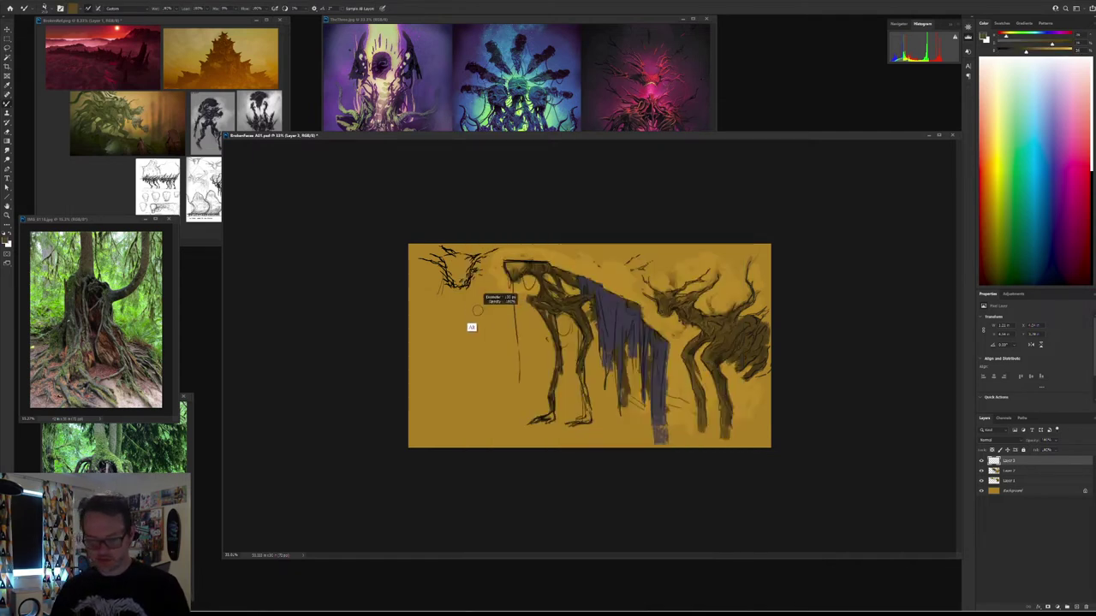
pyautogui.moveTo(444, 275)
pyautogui.mouseDown()
pyautogui.moveTo(455, 334)
pyautogui.moveTo(459, 323)
pyautogui.moveTo(439, 310)
pyautogui.moveTo(429, 335)
pyautogui.mouseUp()
pyautogui.moveTo(438, 294)
pyautogui.mouseDown()
pyautogui.moveTo(442, 368)
pyautogui.moveTo(441, 341)
pyautogui.mouseUp()
pyautogui.moveTo(452, 276)
pyautogui.mouseDown()
pyautogui.moveTo(481, 368)
pyautogui.moveTo(475, 311)
pyautogui.mouseUp()
pyautogui.moveTo(482, 311); pyautogui.dragTo(484, 365)
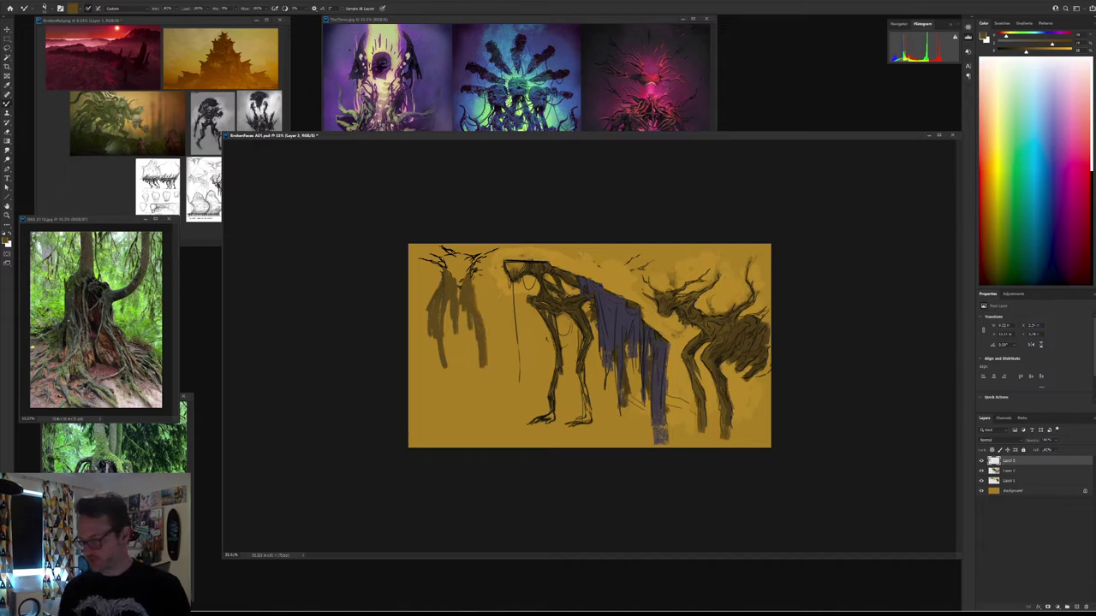
# Step: Extend the horned figure's brown strands into two long limbs that taper downward, and add brown around its head
pyautogui.moveTo(475, 290); pyautogui.dragTo(487, 378)
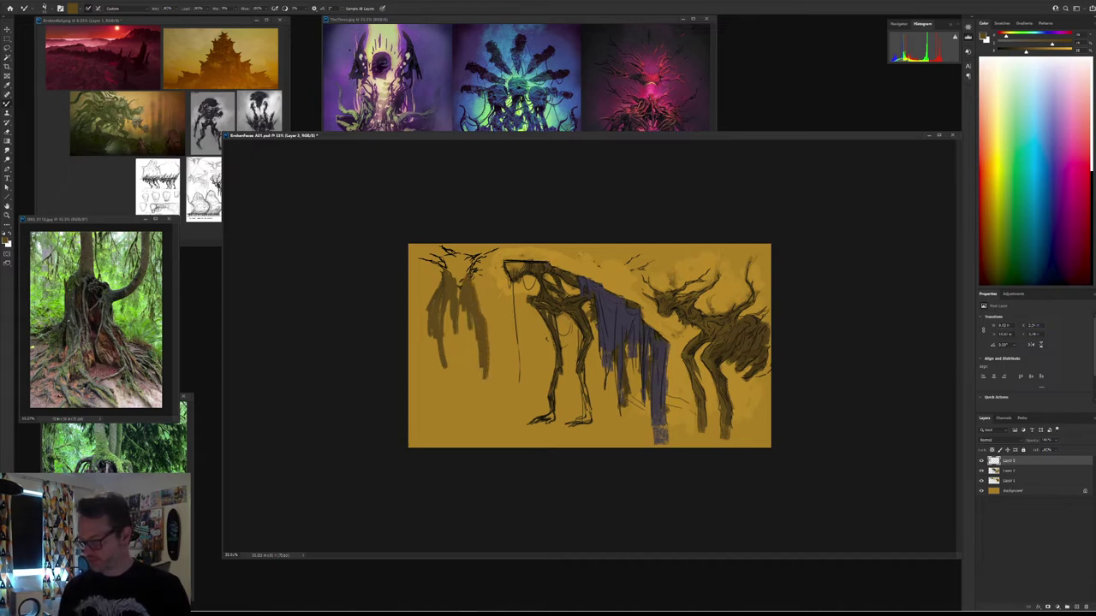
pyautogui.moveTo(480, 277); pyautogui.dragTo(489, 363)
pyautogui.moveTo(487, 348); pyautogui.dragTo(484, 390)
pyautogui.moveTo(447, 330)
pyautogui.mouseDown()
pyautogui.moveTo(425, 377)
pyautogui.moveTo(459, 398)
pyautogui.mouseUp()
pyautogui.moveTo(421, 312)
pyautogui.mouseDown()
pyautogui.moveTo(428, 354)
pyautogui.moveTo(437, 283)
pyautogui.moveTo(469, 258)
pyautogui.mouseUp()
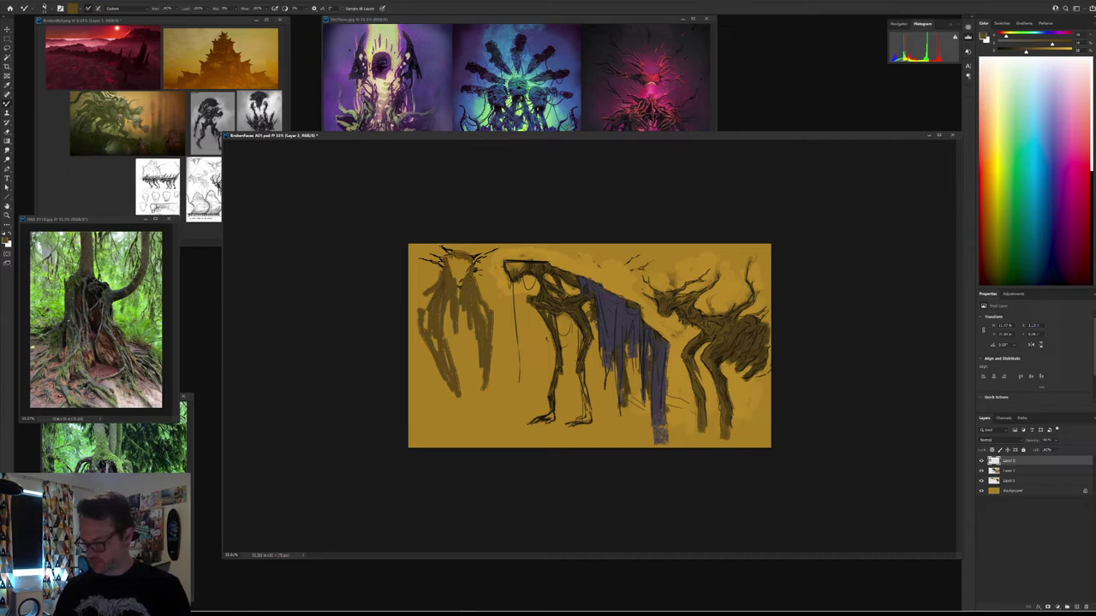
# Step: Darken the horned figure's lower face with sampled brown, and lighten its forehead with sampled ochre
pyautogui.keyDown('alt'); pyautogui.click(715, 372); pyautogui.keyUp('alt')
pyautogui.keyDown('alt'); pyautogui.click(717, 369); pyautogui.keyUp('alt')
pyautogui.moveTo(454, 272); pyautogui.dragTo(460, 298)
pyautogui.moveTo(463, 274); pyautogui.dragTo(458, 283)
pyautogui.keyDown('alt'); pyautogui.click(458, 287); pyautogui.keyUp('alt')
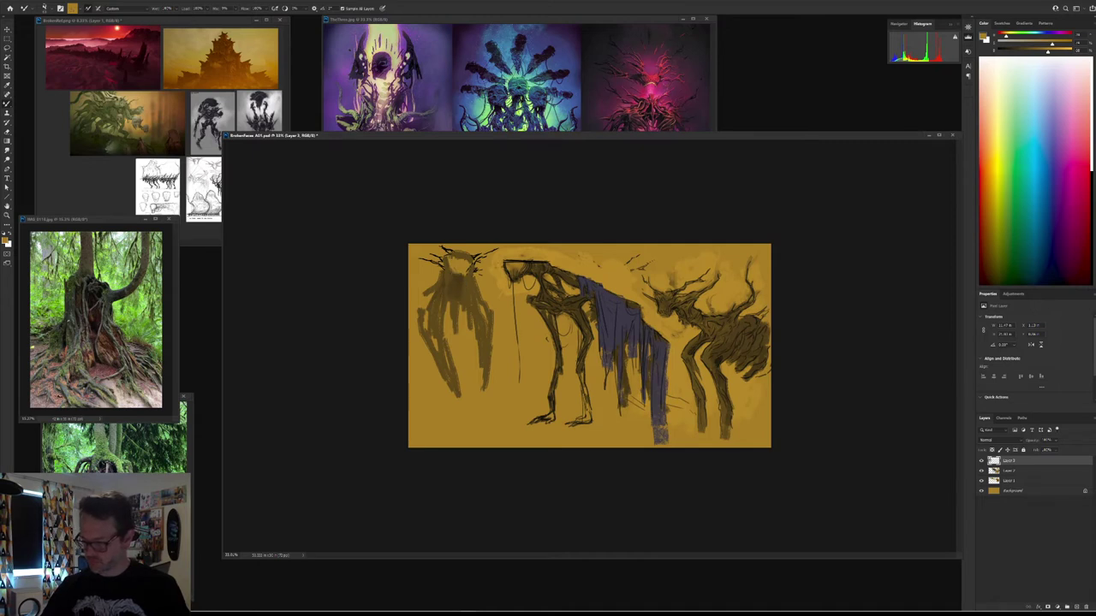
pyautogui.moveTo(449, 257); pyautogui.dragTo(448, 267)
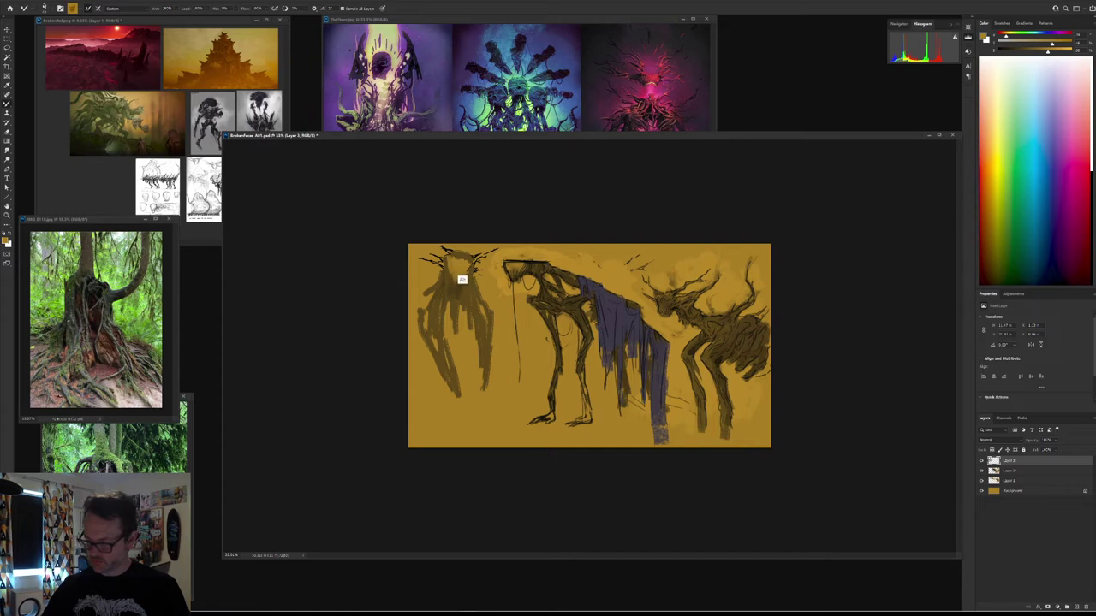
pyautogui.moveTo(456, 258); pyautogui.dragTo(465, 258)
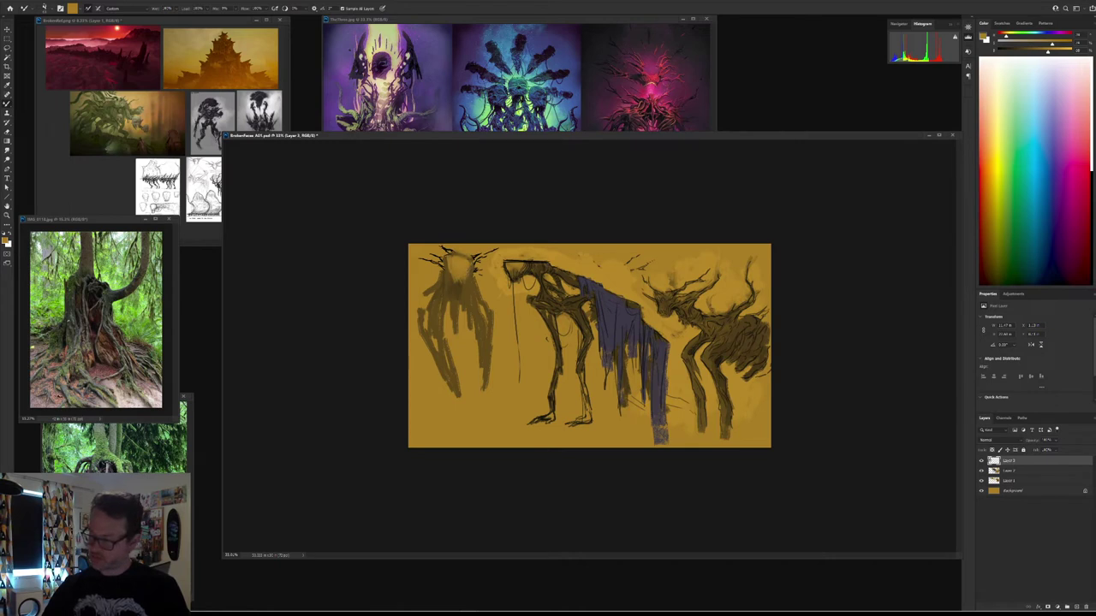
# Step: Paint over the black horn lines on both sides of the horned figure's head, alternating sampled browns and ochres to form thicker horns
pyautogui.keyDown('alt'); pyautogui.click(468, 281); pyautogui.keyUp('alt')
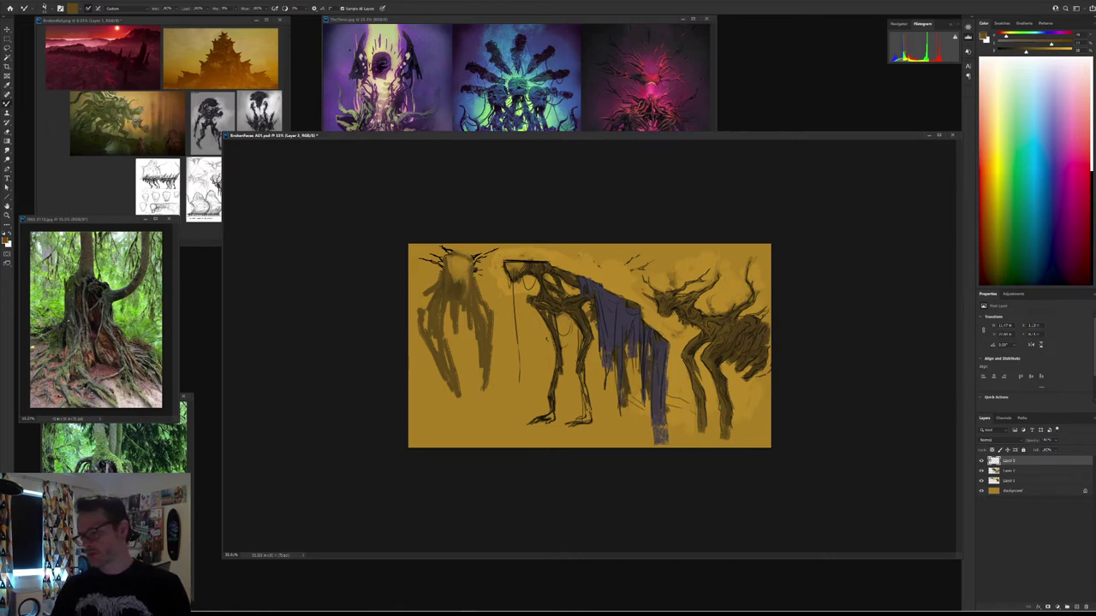
pyautogui.keyDown('alt'); pyautogui.click(475, 267); pyautogui.keyUp('alt')
pyautogui.keyDown('alt'); pyautogui.click(457, 258); pyautogui.keyUp('alt')
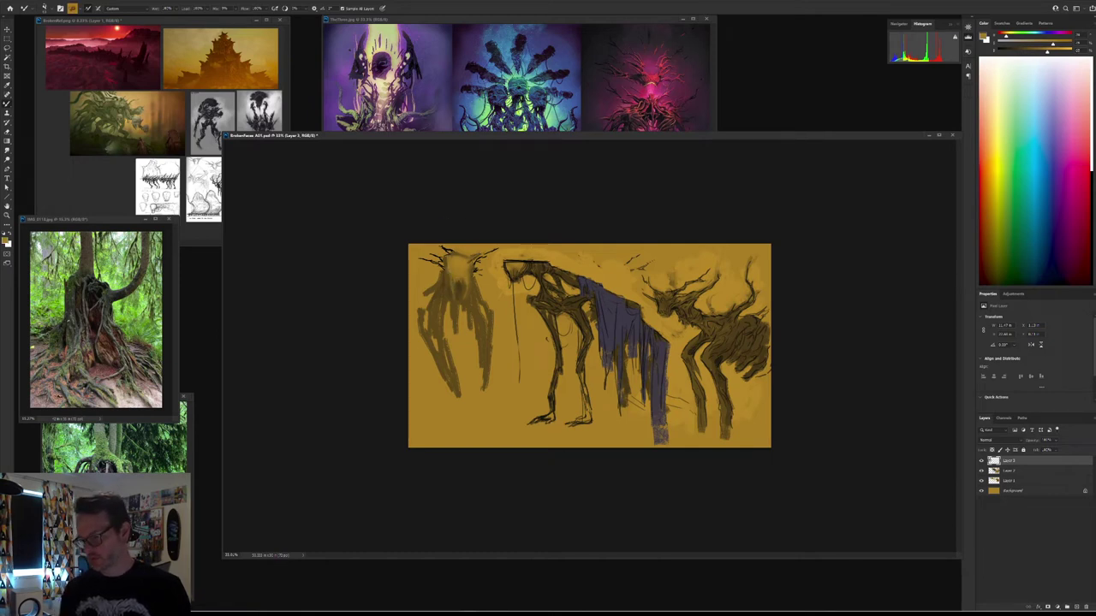
pyautogui.press('d')
pyautogui.keyDown('alt'); pyautogui.click(478, 291); pyautogui.keyUp('alt')
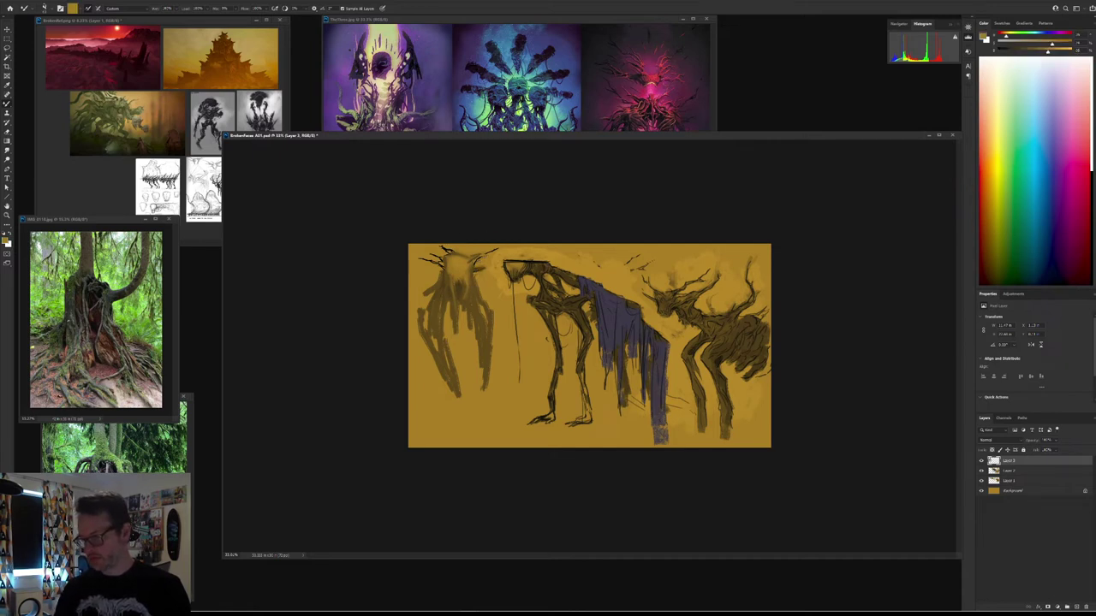
pyautogui.keyDown('alt'); pyautogui.click(453, 286); pyautogui.keyUp('alt')
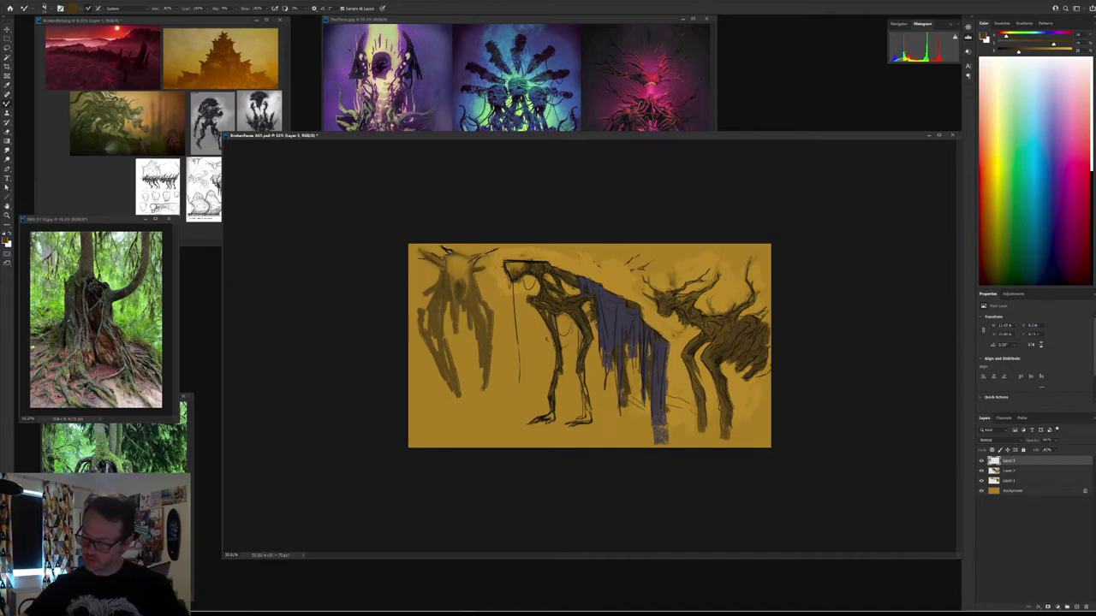
pyautogui.keyDown('alt'); pyautogui.click(438, 268); pyautogui.keyUp('alt')
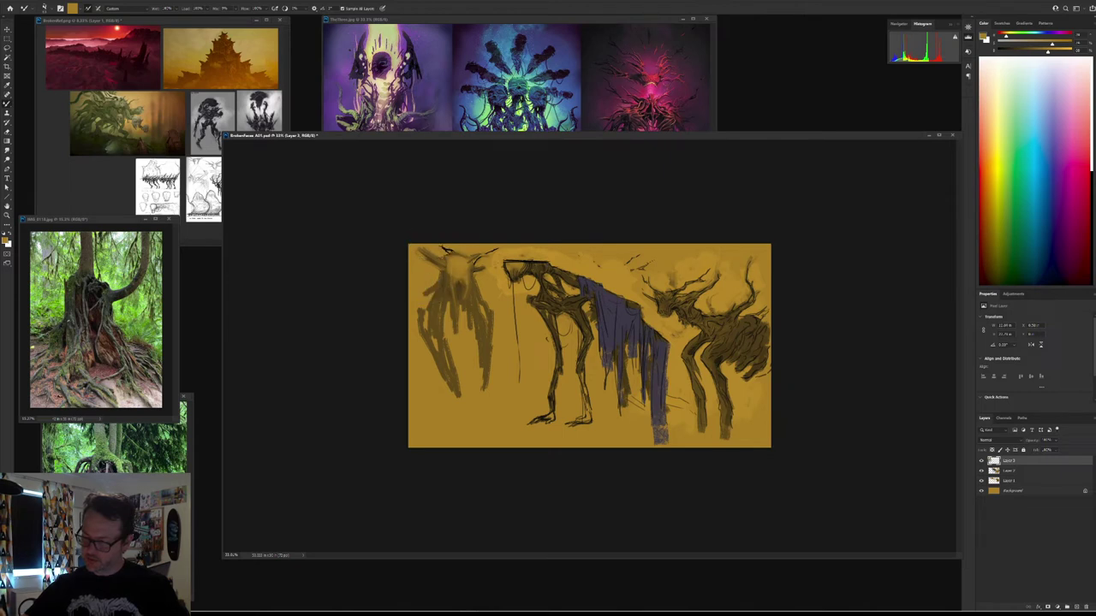
pyautogui.keyDown('alt'); pyautogui.click(448, 270); pyautogui.keyUp('alt')
pyautogui.keyDown('alt'); pyautogui.click(441, 267); pyautogui.keyUp('alt')
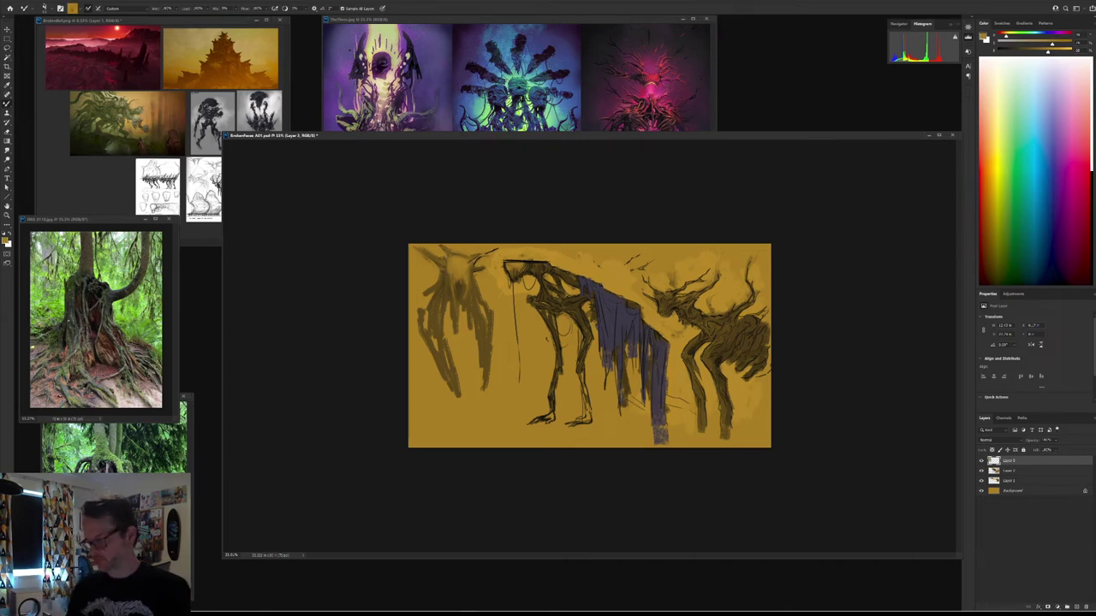
# Step: Add brown strokes outside the horned figure's limbs and spread branch-like shapes from its shoulder to the canvas edge
pyautogui.keyDown('alt'); pyautogui.click(441, 314); pyautogui.keyUp('alt')
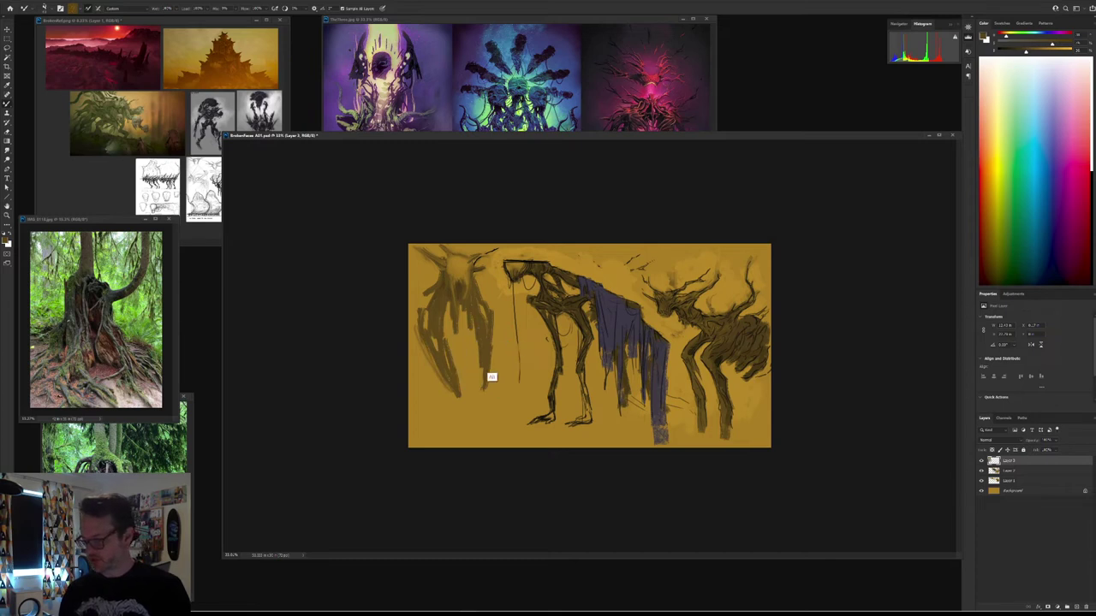
pyautogui.moveTo(491, 375); pyautogui.dragTo(503, 320)
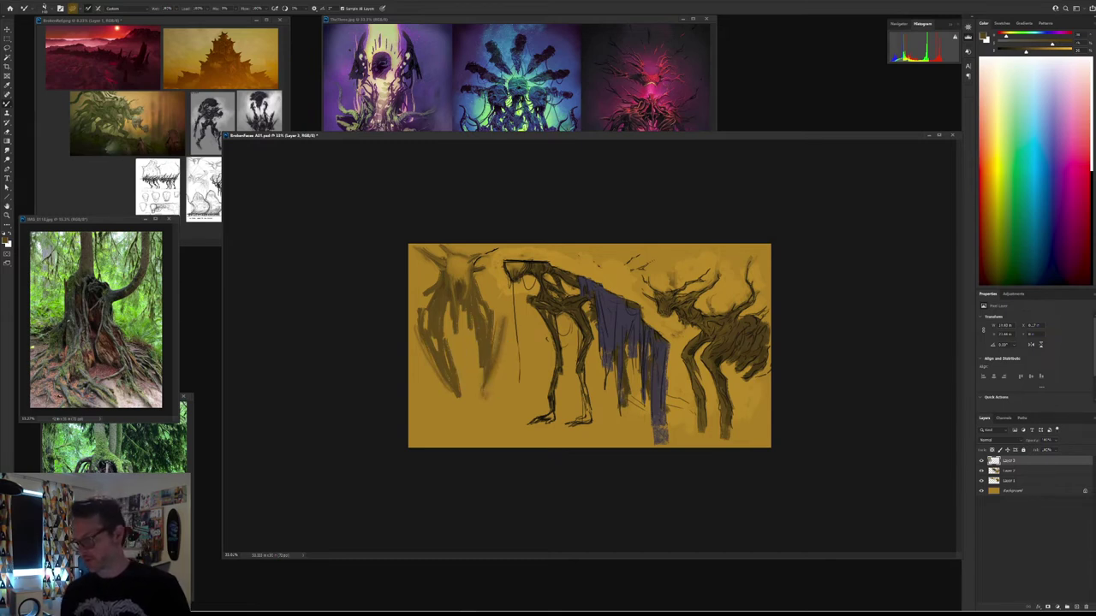
pyautogui.keyDown('alt'); pyautogui.click(452, 287); pyautogui.keyUp('alt')
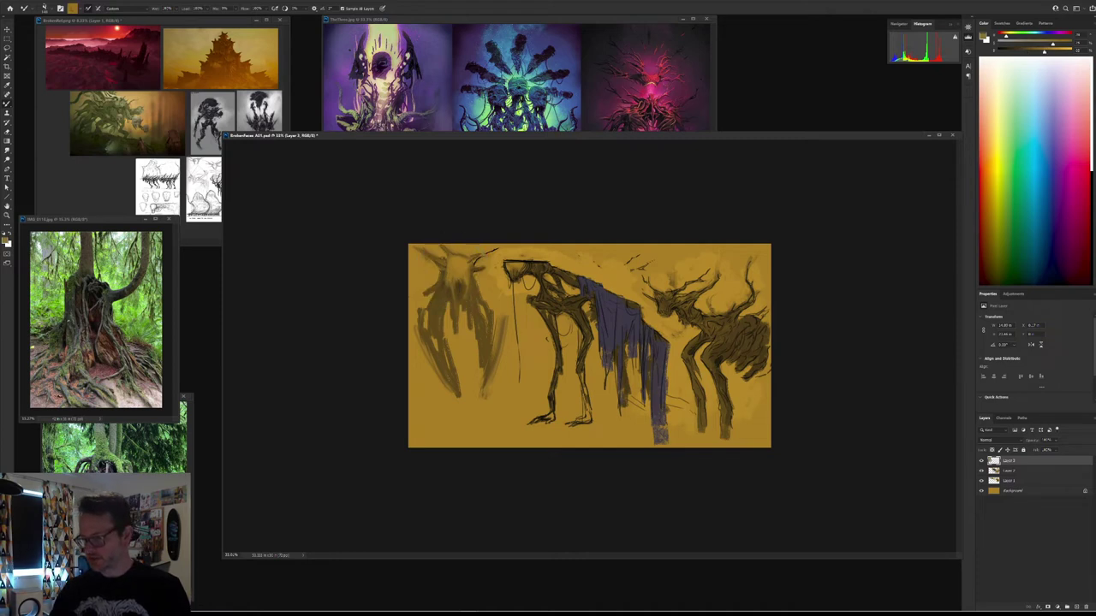
pyautogui.keyDown('alt'); pyautogui.click(447, 334); pyautogui.keyUp('alt')
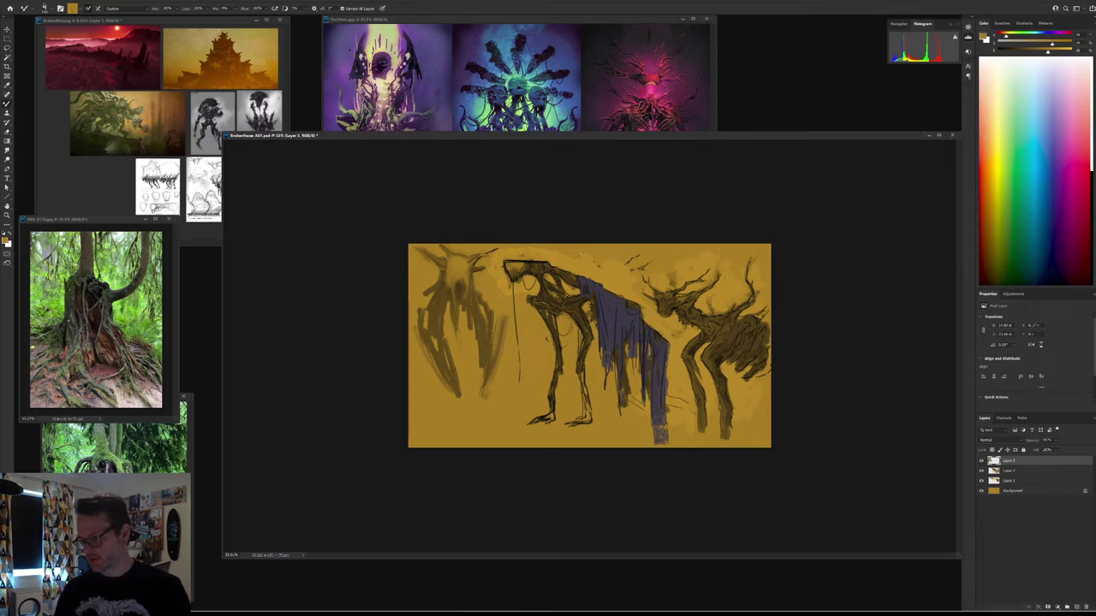
pyautogui.keyDown('alt'); pyautogui.click(428, 289); pyautogui.keyUp('alt')
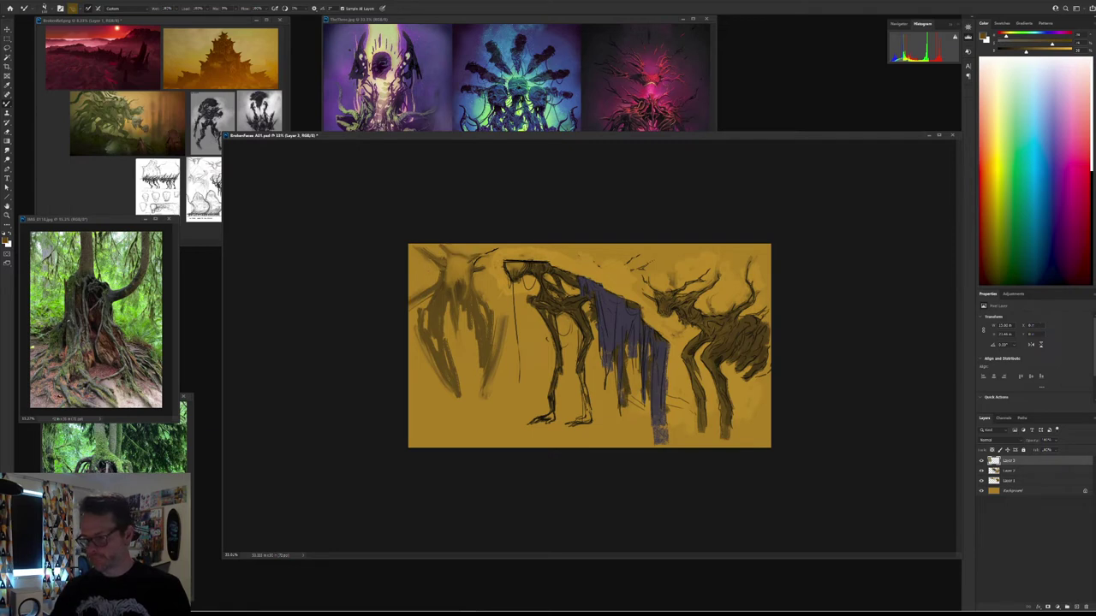
pyautogui.keyDown('alt'); pyautogui.click(441, 297); pyautogui.keyUp('alt')
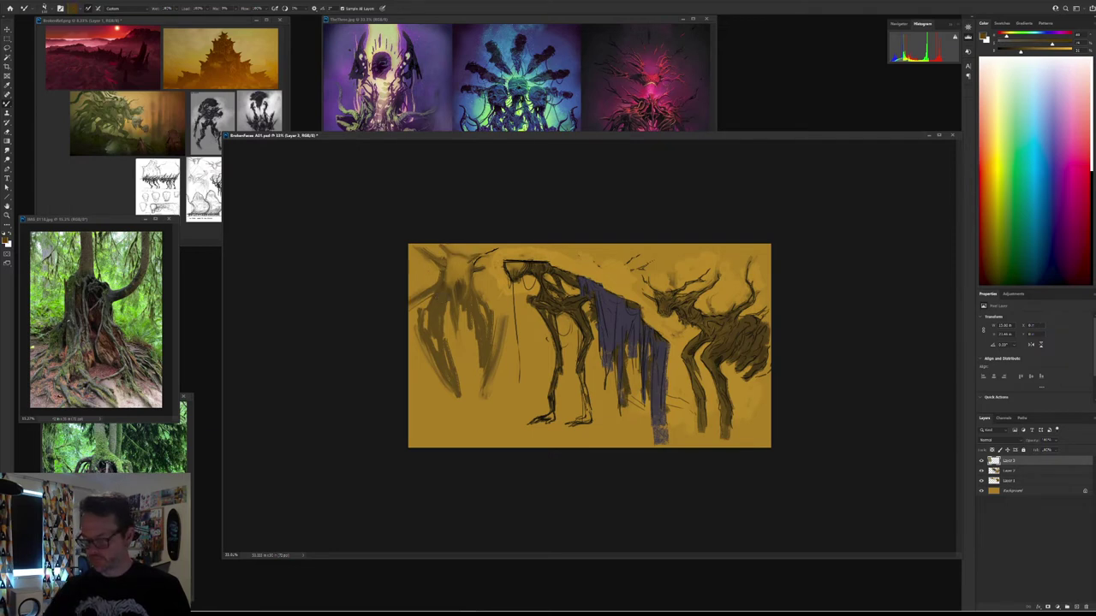
pyautogui.keyDown('alt'); pyautogui.click(432, 285); pyautogui.keyUp('alt')
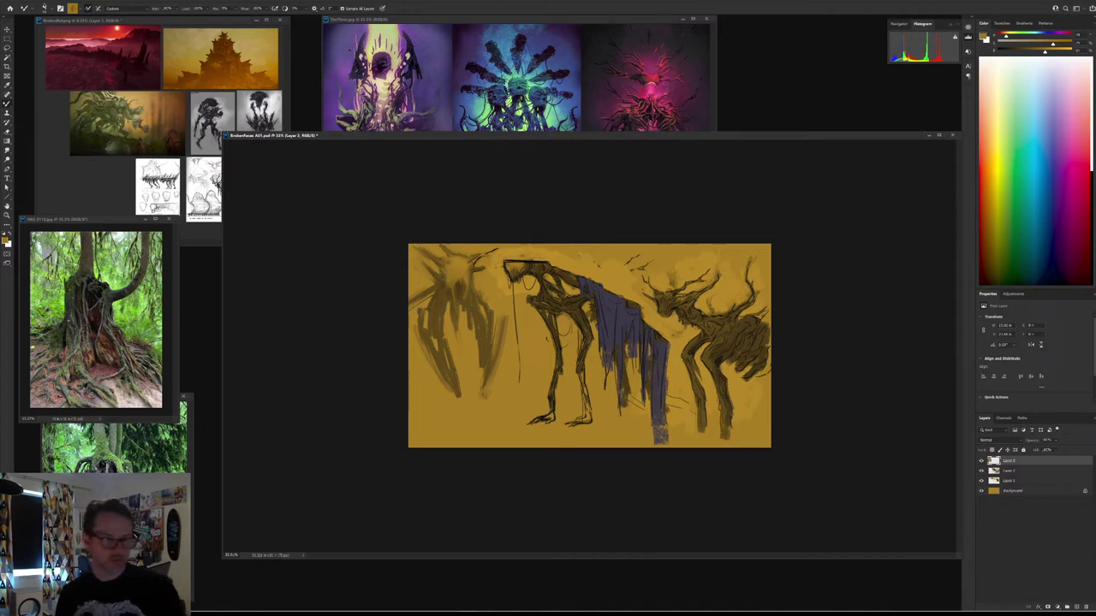
# Step: Switch from the Mixer Brush to a regular brush preset and deepen the horned figure's face and chest with sampled dark browns
pyautogui.rightClick(590, 349)
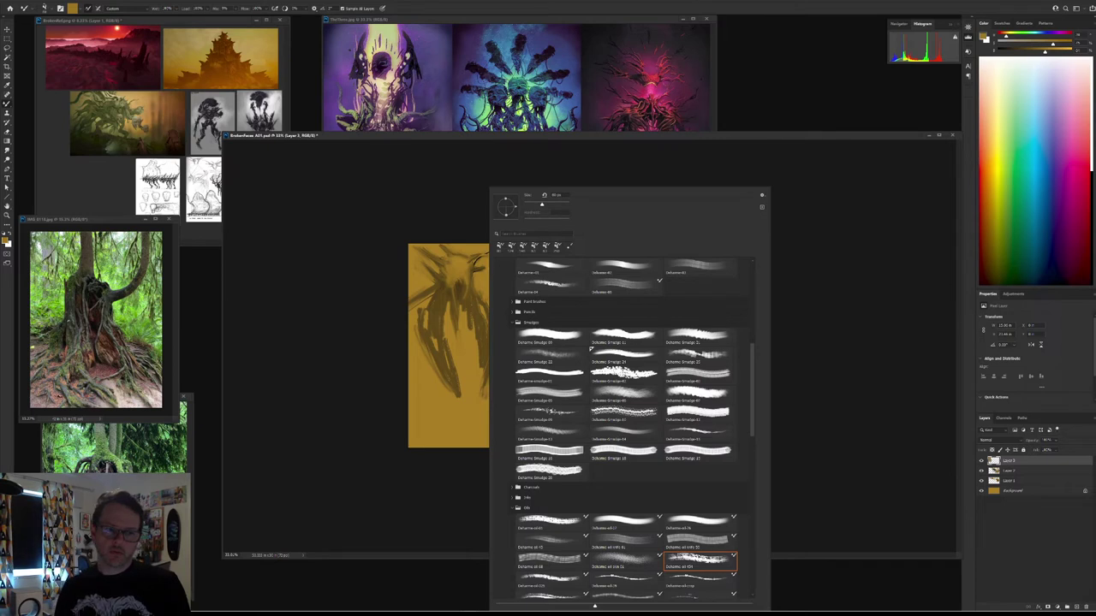
pyautogui.scroll(5, 591, 349)
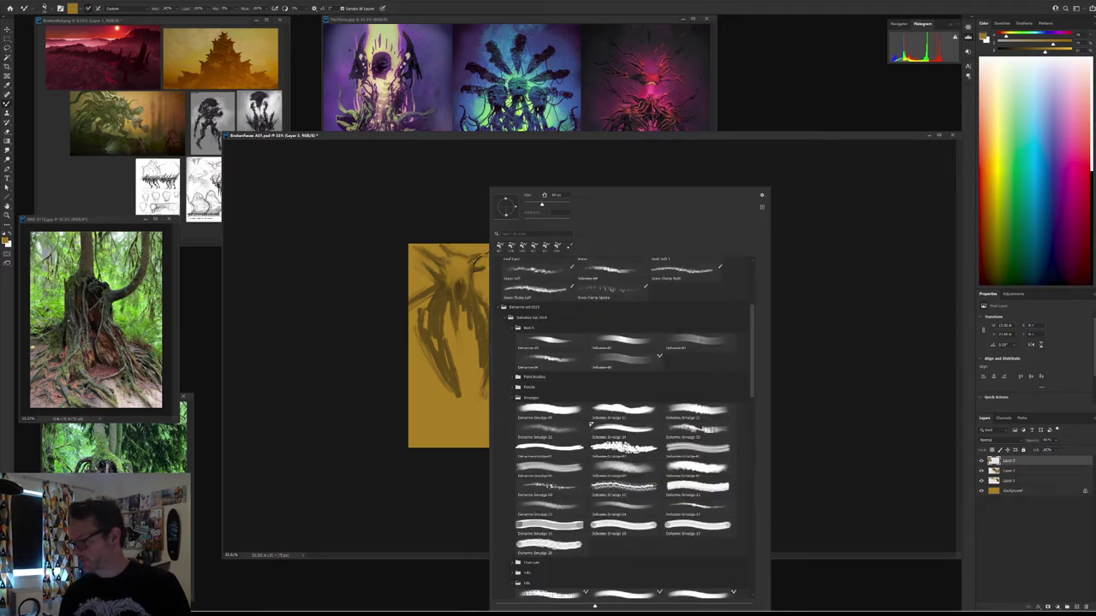
pyautogui.doubleClick(537, 315)
pyautogui.keyDown('alt'); pyautogui.click(445, 320); pyautogui.keyUp('alt')
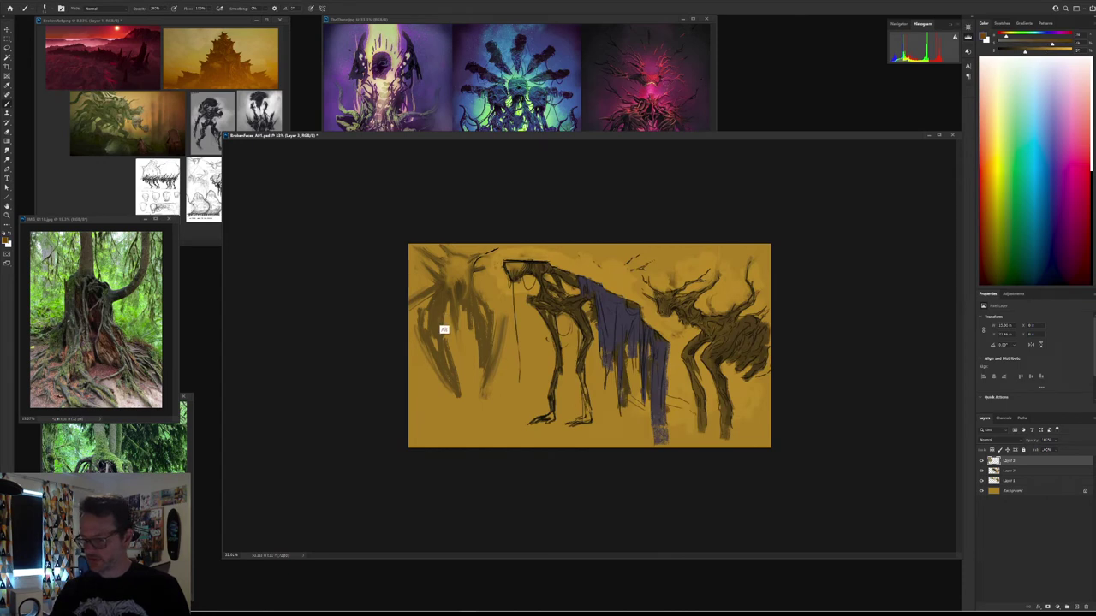
pyautogui.moveTo(449, 309)
pyautogui.mouseDown()
pyautogui.moveTo(455, 346)
pyautogui.moveTo(463, 317)
pyautogui.mouseUp()
pyautogui.keyDown('alt'); pyautogui.click(465, 352); pyautogui.keyUp('alt')
pyautogui.keyDown('alt'); pyautogui.click(460, 308); pyautogui.keyUp('alt')
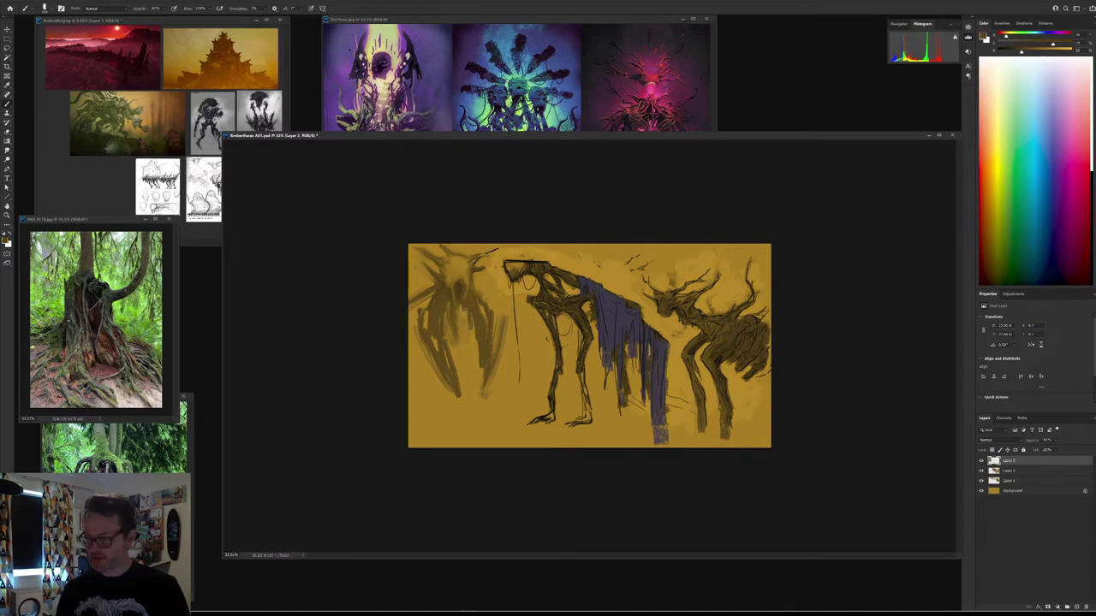
pyautogui.keyDown('alt'); pyautogui.click(443, 299); pyautogui.keyUp('alt')
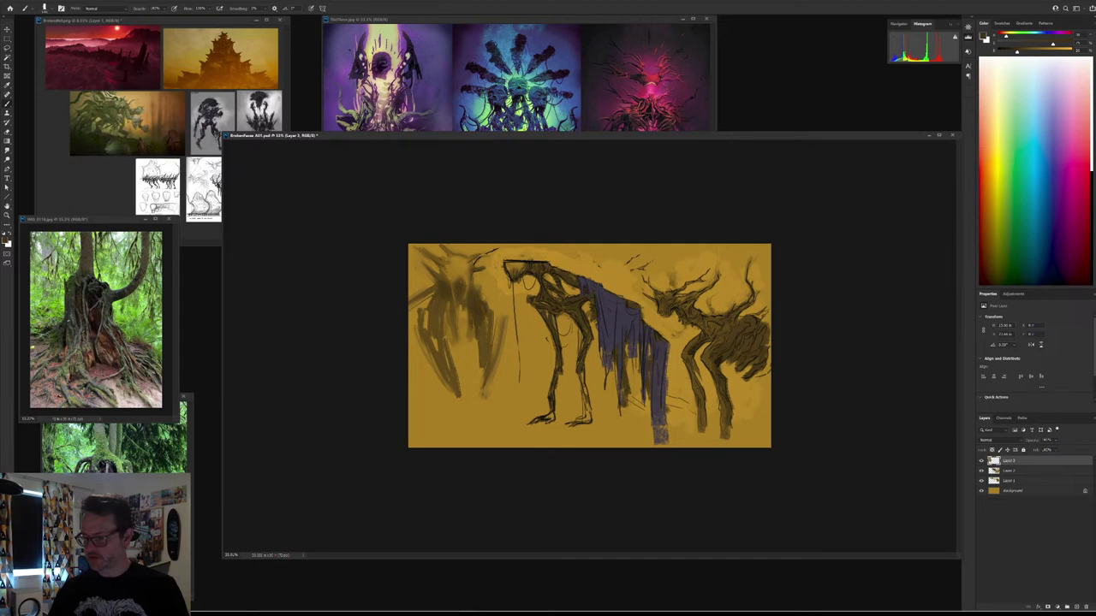
# Step: Extend and soften the horned figure's hanging limbs, alternating sampled browns and ochres, and blend the area around its horns and shoulders
pyautogui.keyDown('alt'); pyautogui.click(489, 300); pyautogui.keyUp('alt')
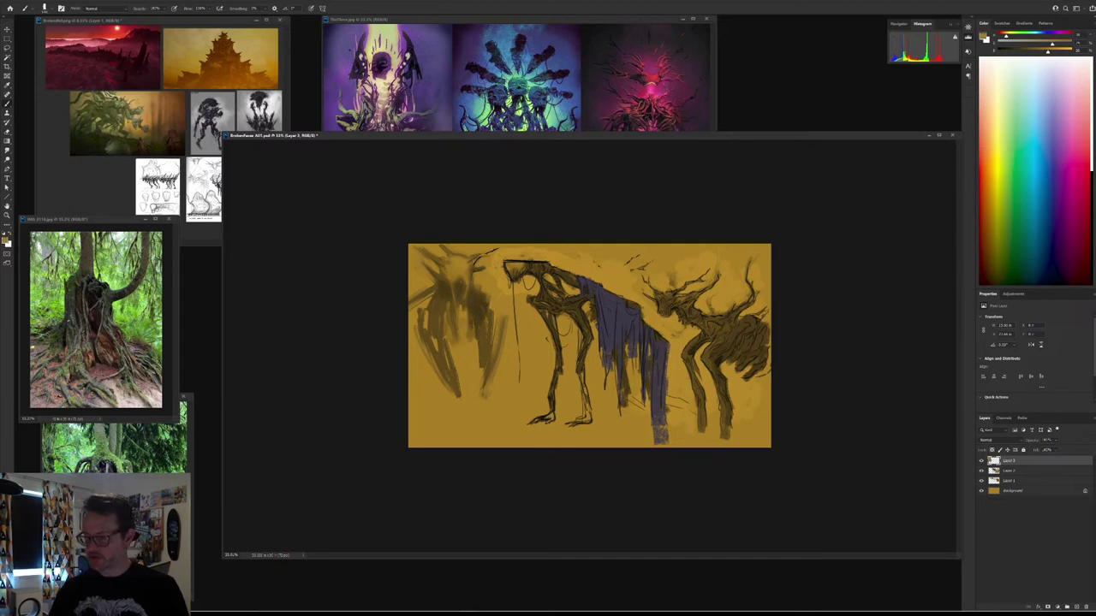
pyautogui.keyDown('alt'); pyautogui.click(486, 332); pyautogui.keyUp('alt')
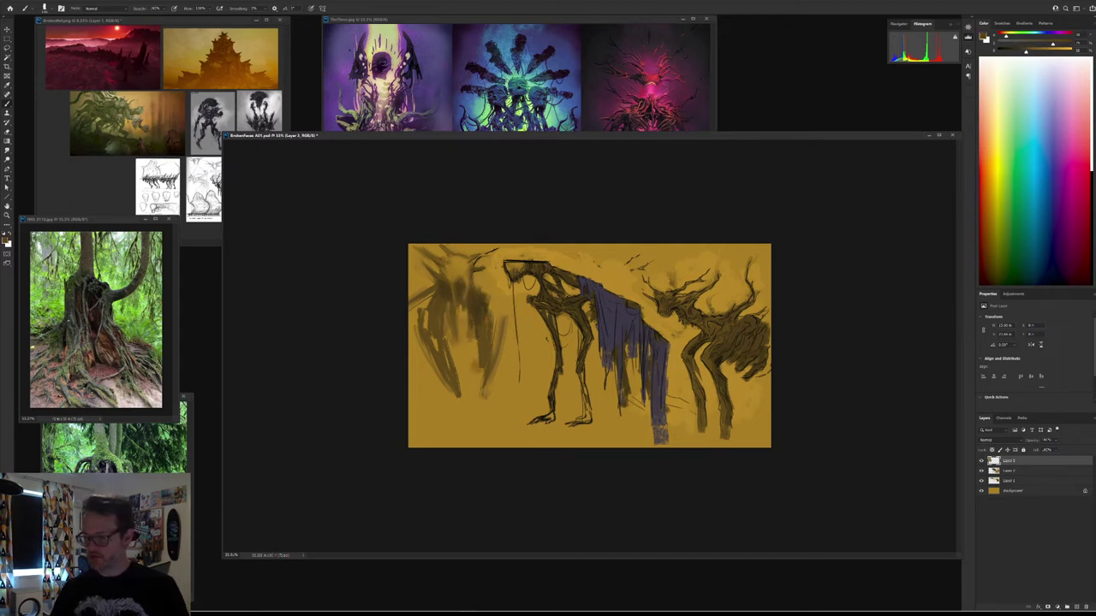
pyautogui.keyDown('alt'); pyautogui.click(470, 367); pyautogui.keyUp('alt')
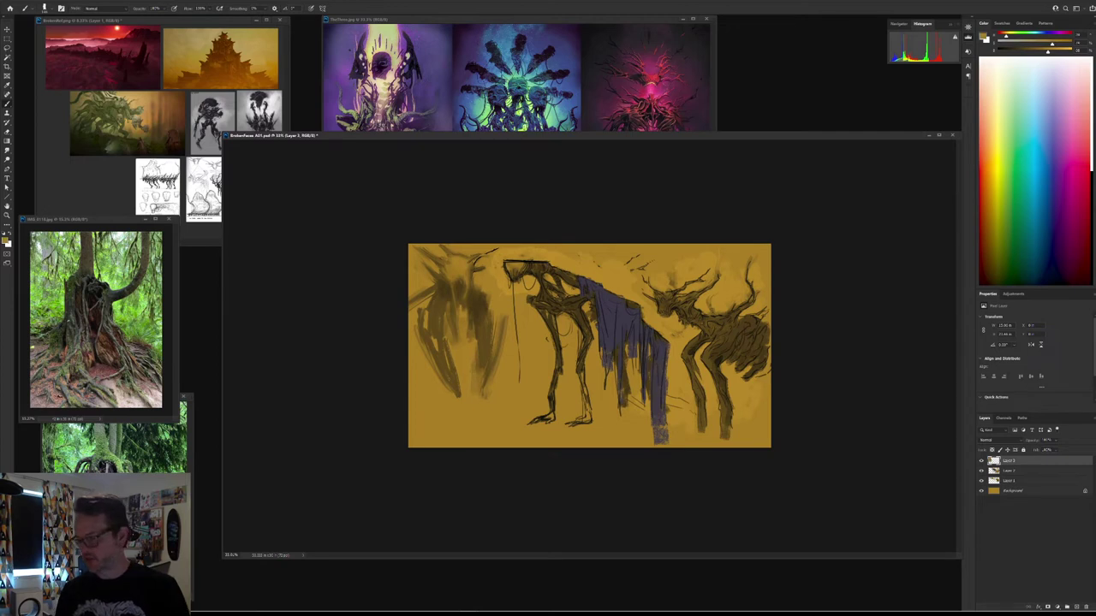
pyautogui.keyDown('alt'); pyautogui.click(433, 336); pyautogui.keyUp('alt')
pyautogui.moveTo(436, 380)
pyautogui.mouseDown()
pyautogui.moveTo(423, 358)
pyautogui.moveTo(445, 408)
pyautogui.moveTo(507, 388)
pyautogui.mouseUp()
pyautogui.keyDown('alt'); pyautogui.click(475, 278); pyautogui.keyUp('alt')
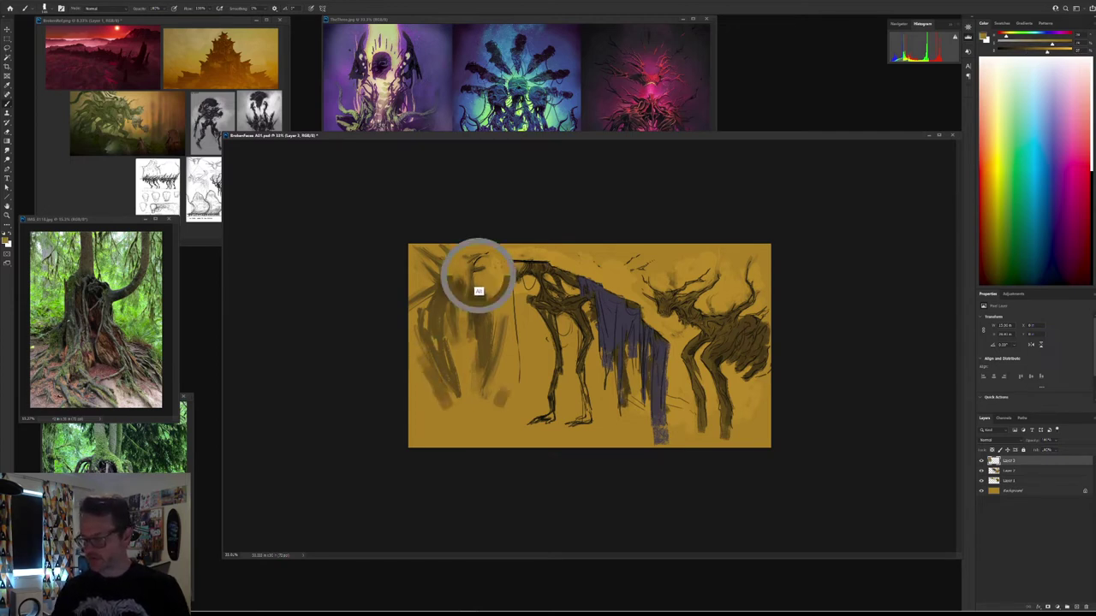
pyautogui.keyDown('alt'); pyautogui.click(490, 276); pyautogui.keyUp('alt')
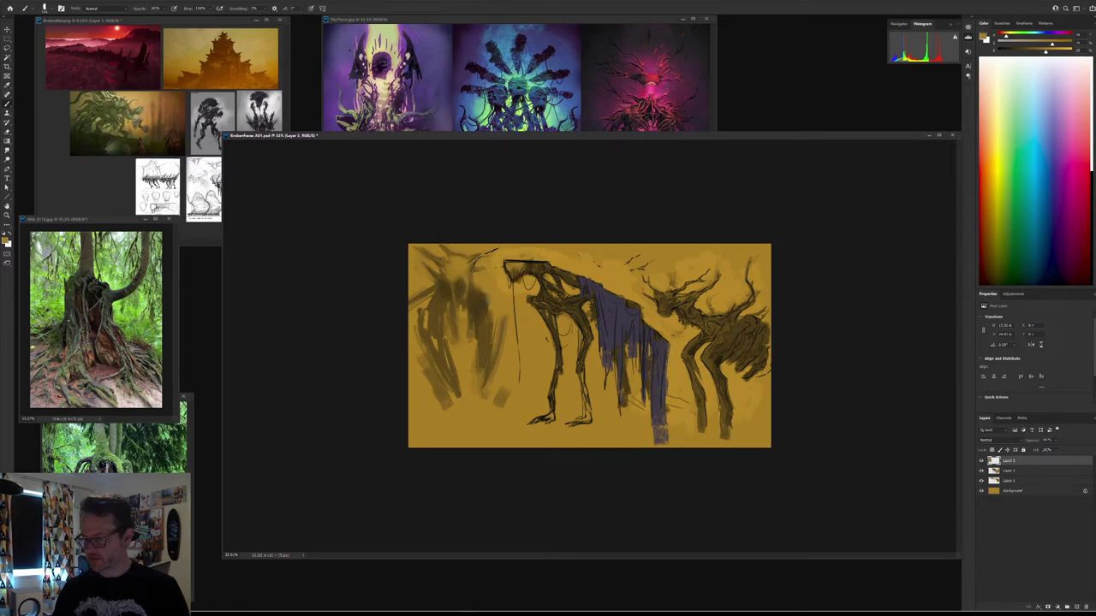
pyautogui.keyDown('alt'); pyautogui.click(518, 302); pyautogui.keyUp('alt')
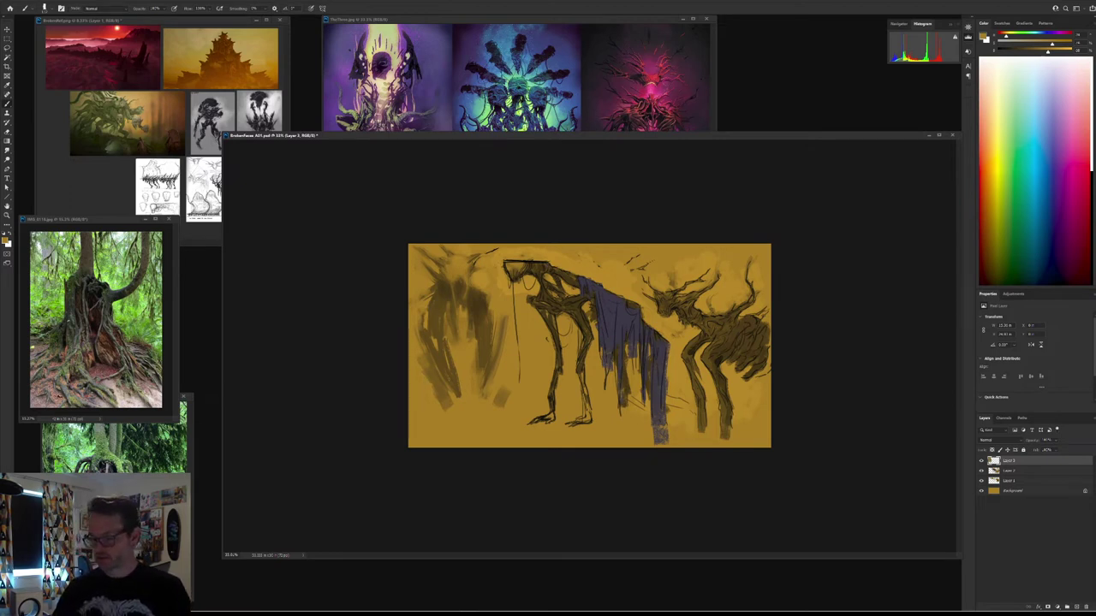
# Step: Fade the horned figure's lower limbs toward the canvas's bottom edge with soft strokes of sampled brown and ochre
pyautogui.keyDown('alt'); pyautogui.click(440, 402); pyautogui.keyUp('alt')
pyautogui.moveTo(442, 399); pyautogui.dragTo(471, 419)
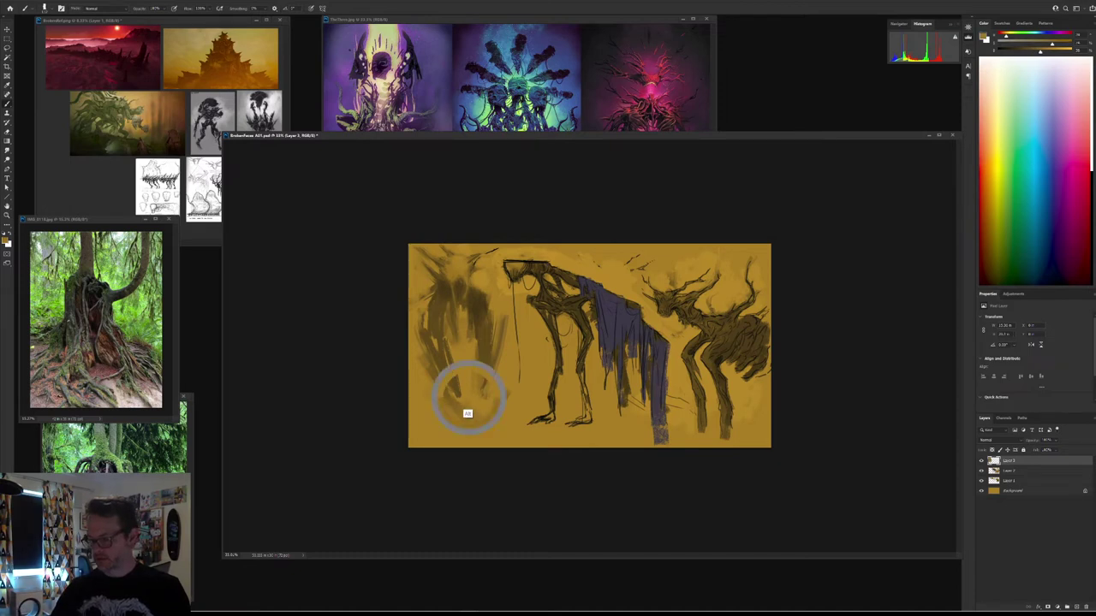
pyautogui.keyDown('alt'); pyautogui.click(497, 400); pyautogui.keyUp('alt')
pyautogui.moveTo(500, 392); pyautogui.dragTo(502, 373)
pyautogui.keyDown('alt'); pyautogui.click(506, 401); pyautogui.keyUp('alt')
pyautogui.keyDown('alt'); pyautogui.click(510, 406); pyautogui.keyUp('alt')
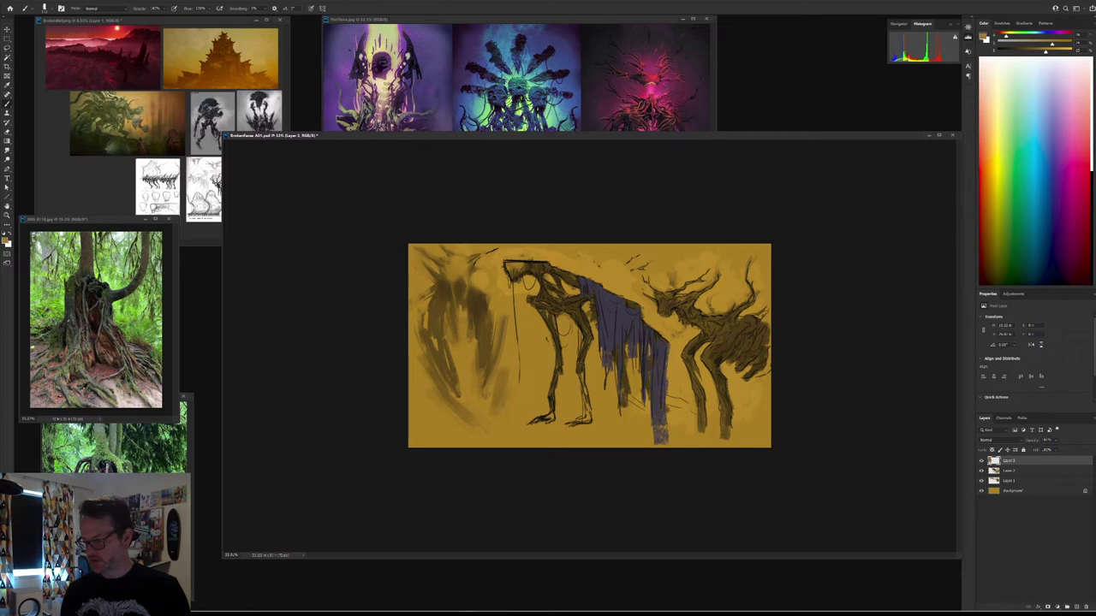
pyautogui.keyDown('alt'); pyautogui.click(463, 361); pyautogui.keyUp('alt')
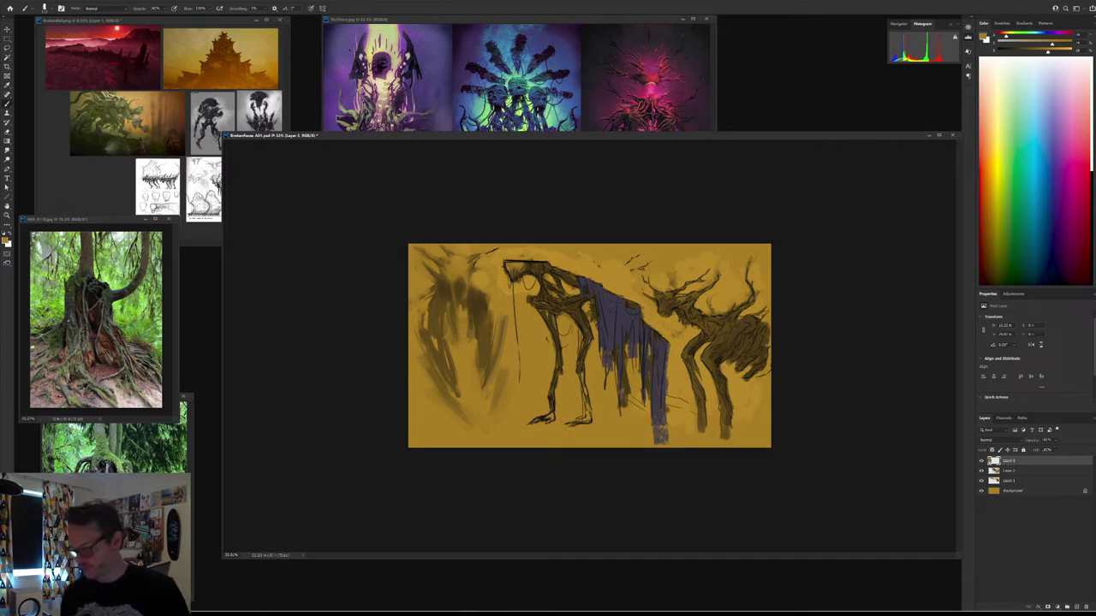
# Step: On a new layer, hatch thin black lines over the horned figure's head, shoulders and upper limbs with a finer brush preset
pyautogui.hotkey('ctrl', 'shift', 'alt', 'n')
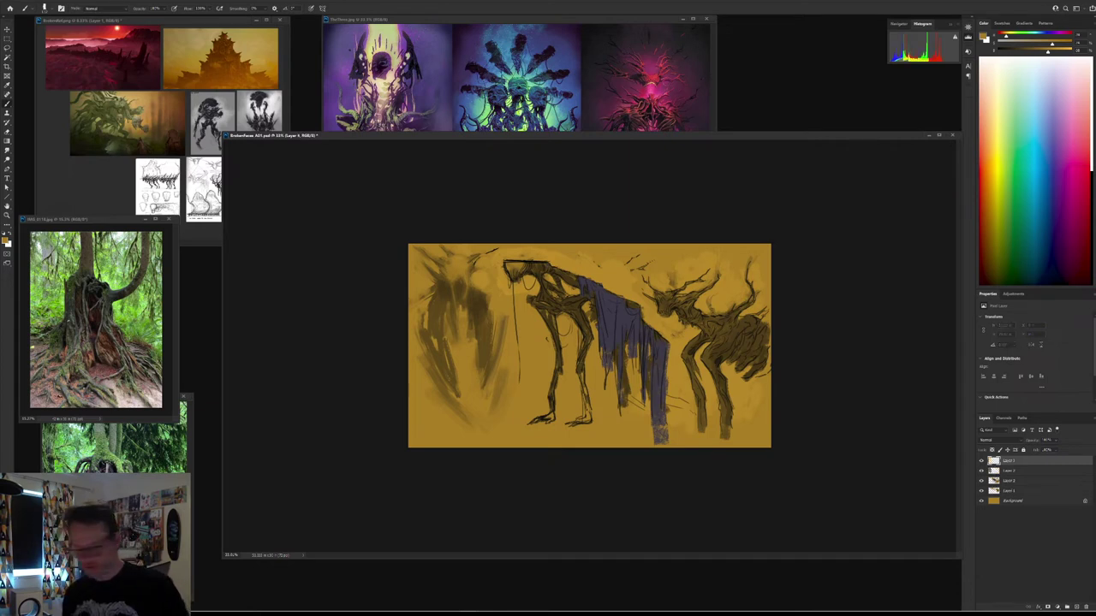
pyautogui.press('d')
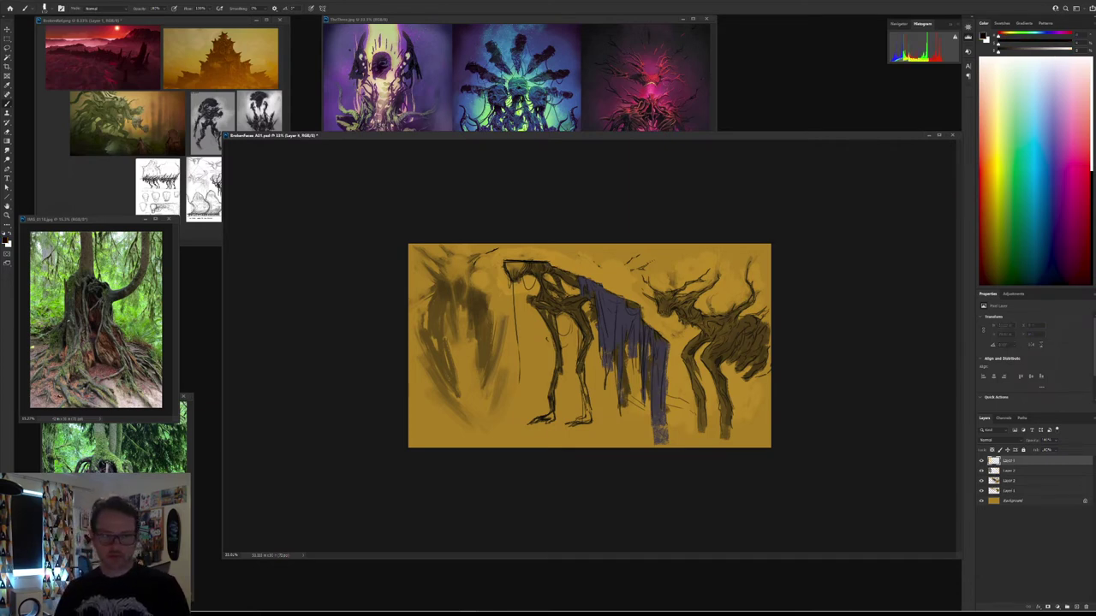
pyautogui.rightClick(553, 330)
pyautogui.scroll(1, 684, 428)
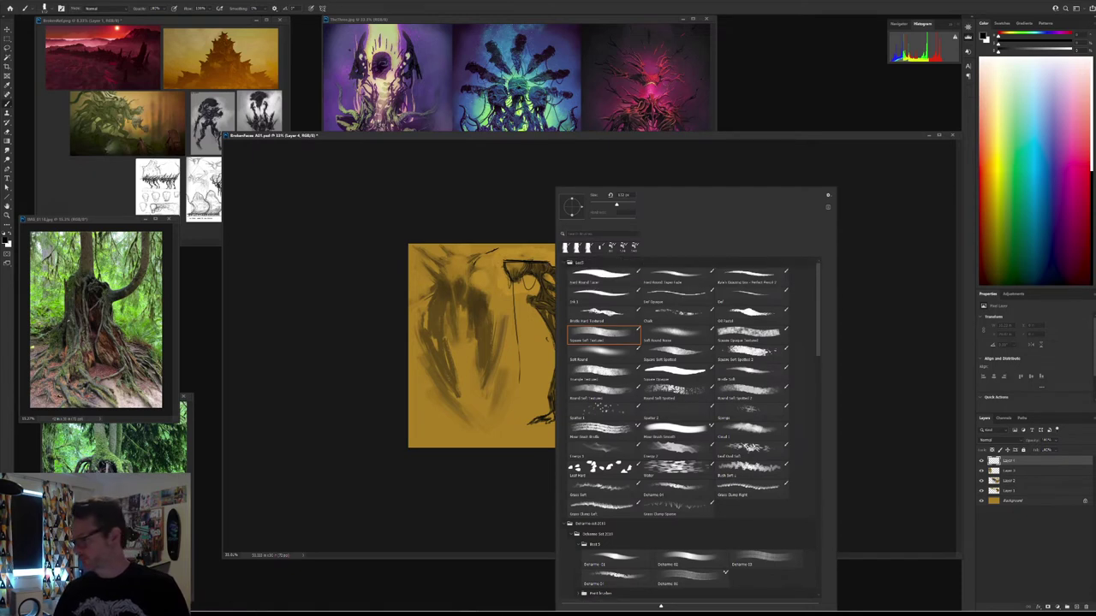
pyautogui.doubleClick(751, 297)
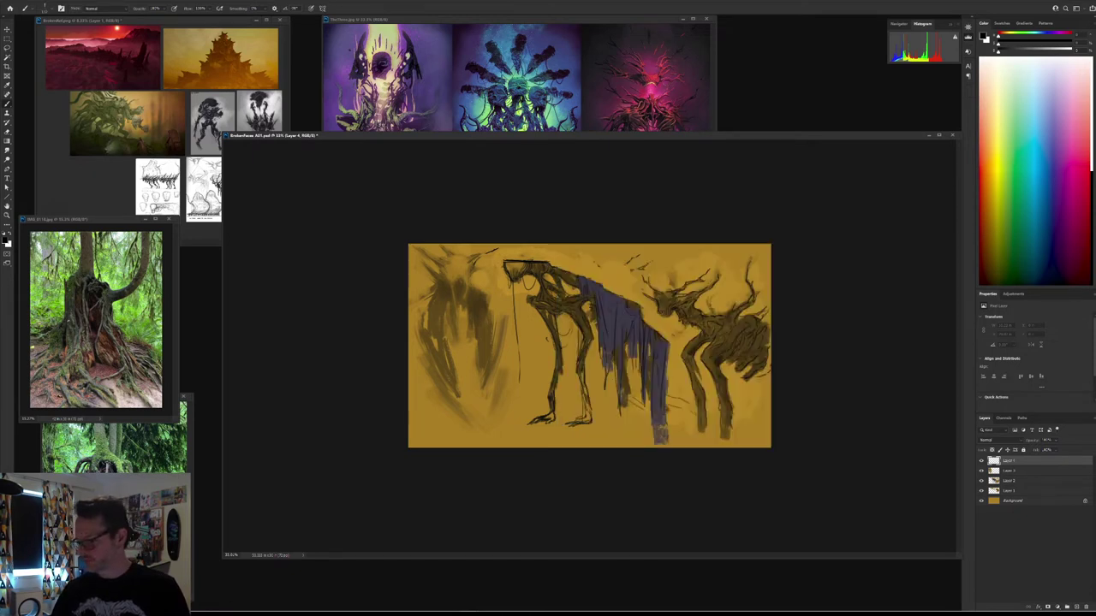
pyautogui.moveTo(470, 292); pyautogui.dragTo(449, 286)
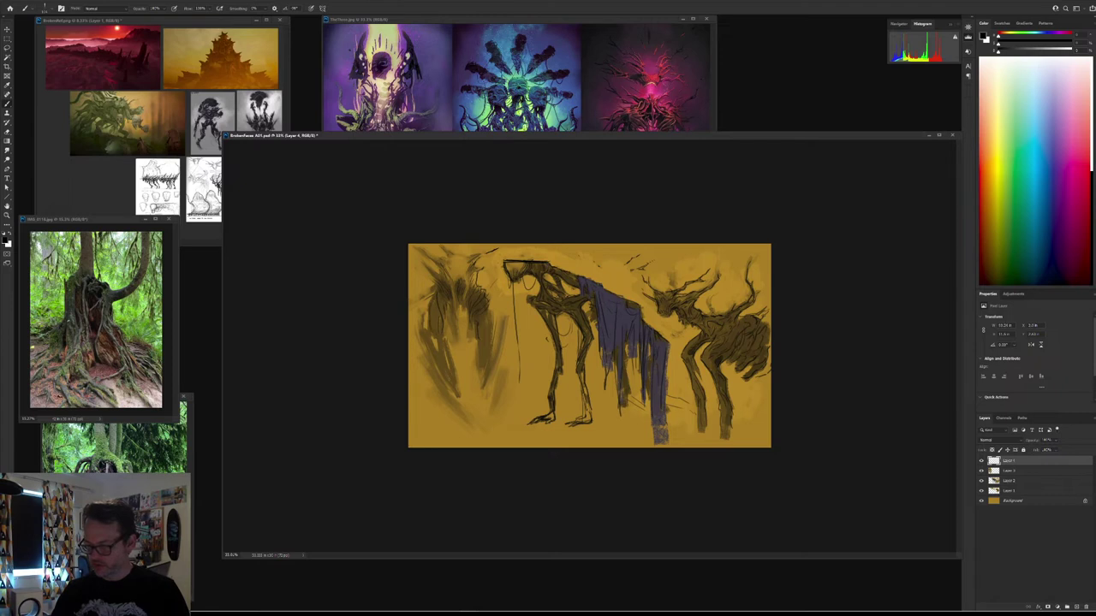
# Step: Outline both hanging limbs in black and extend them as thin root-like lines toward the canvas's bottom edge
pyautogui.moveTo(450, 363); pyautogui.dragTo(459, 385)
pyautogui.moveTo(420, 337)
pyautogui.mouseDown()
pyautogui.moveTo(452, 392)
pyautogui.moveTo(449, 416)
pyautogui.mouseUp()
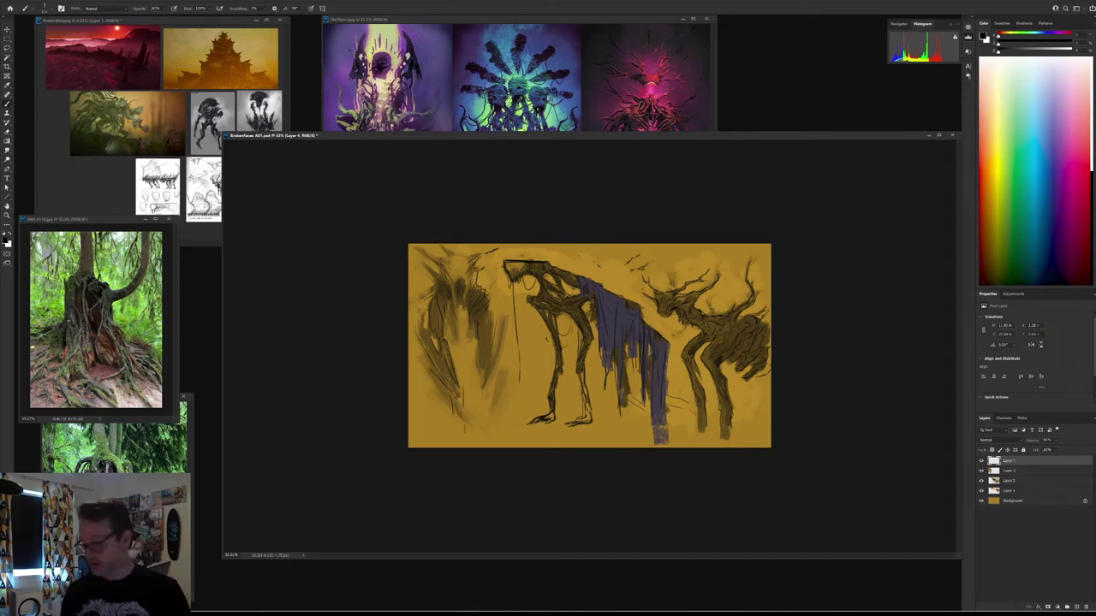
pyautogui.moveTo(487, 323); pyautogui.dragTo(495, 373)
pyautogui.moveTo(501, 334)
pyautogui.mouseDown()
pyautogui.moveTo(501, 408)
pyautogui.moveTo(487, 425)
pyautogui.moveTo(451, 428)
pyautogui.mouseUp()
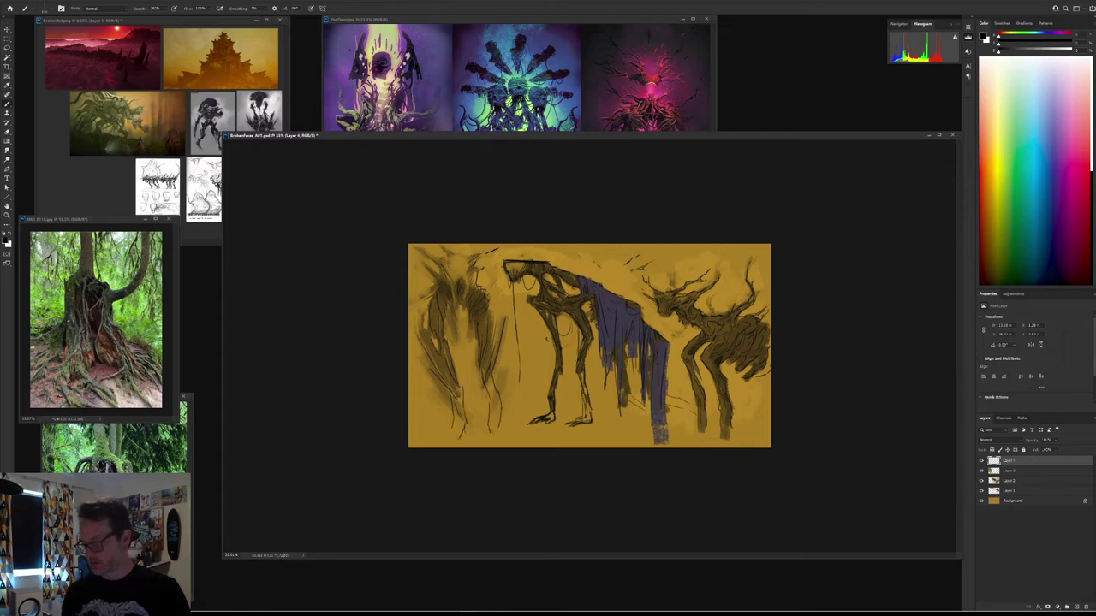
# Step: Define the horned figure's face, horns and spiky shoulder branches with black line strokes
pyautogui.moveTo(453, 297); pyautogui.dragTo(459, 310)
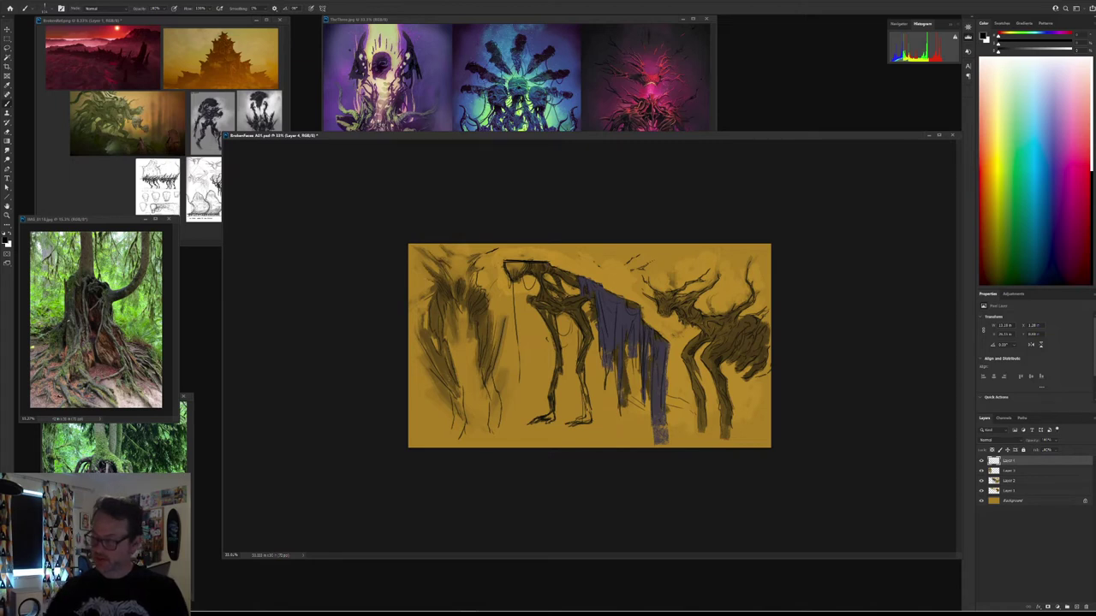
pyautogui.moveTo(480, 271); pyautogui.dragTo(470, 285)
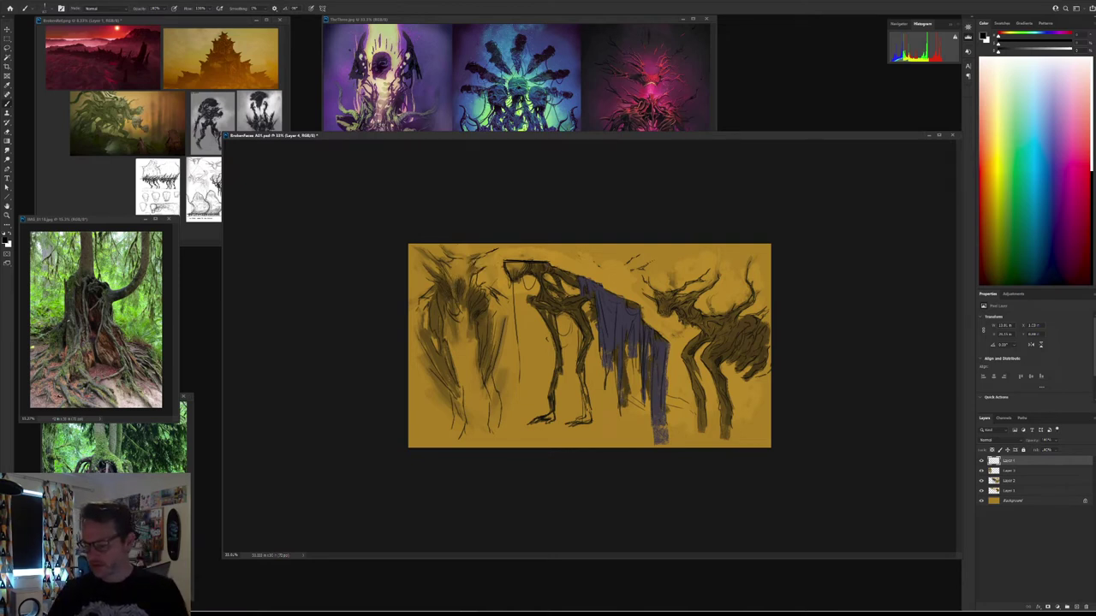
pyautogui.moveTo(483, 257); pyautogui.dragTo(473, 273)
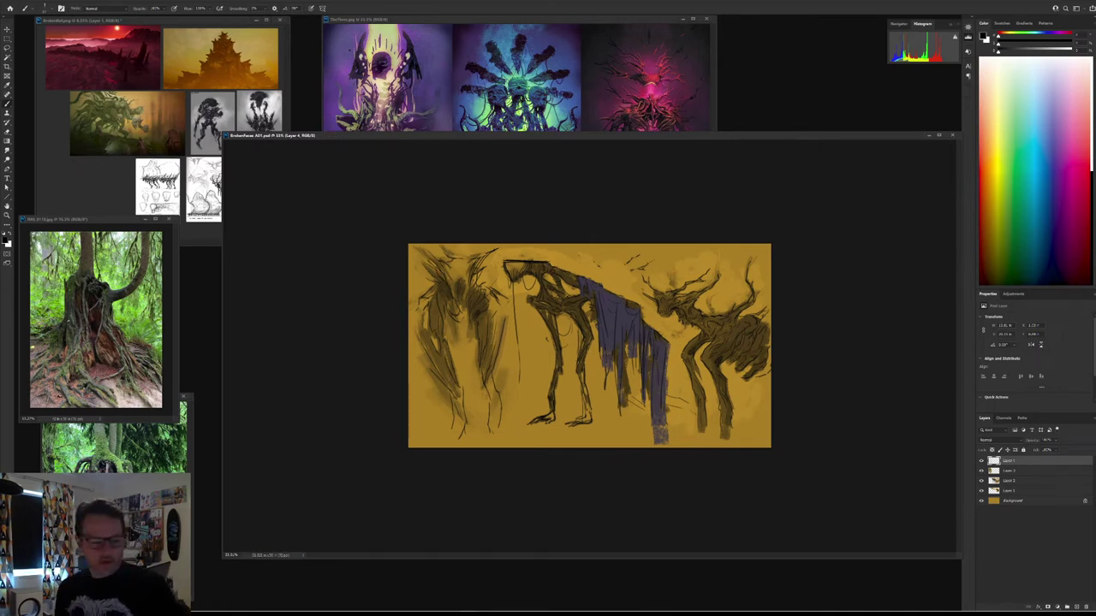
# Step: Fit the sketch document's window to the canvas at 33.3% zoom and place it beside the glowing creature references
pyautogui.hotkey('ctrl', '-')
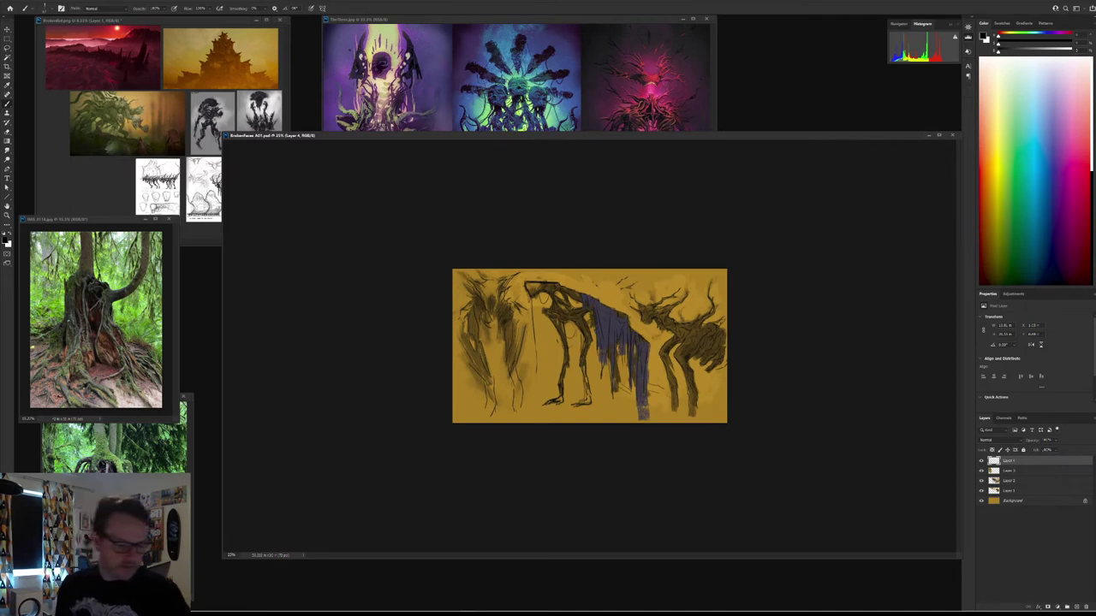
pyautogui.hotkey('ctrl', '-')
pyautogui.hotkey('ctrl', '+')
pyautogui.hotkey('ctrl', '+')
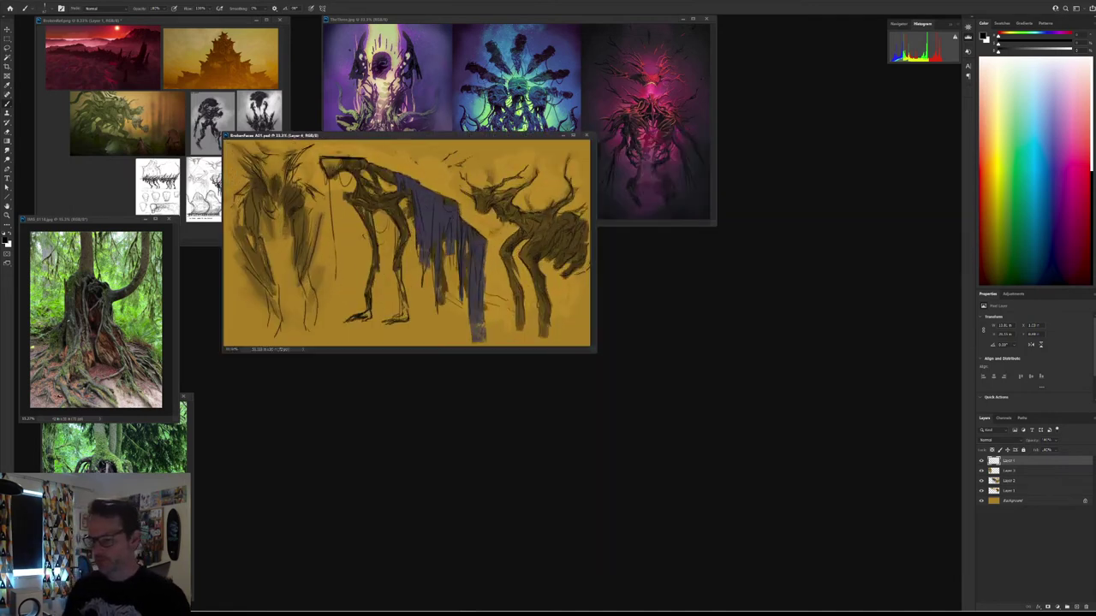
pyautogui.moveTo(385, 135); pyautogui.dragTo(747, 18)
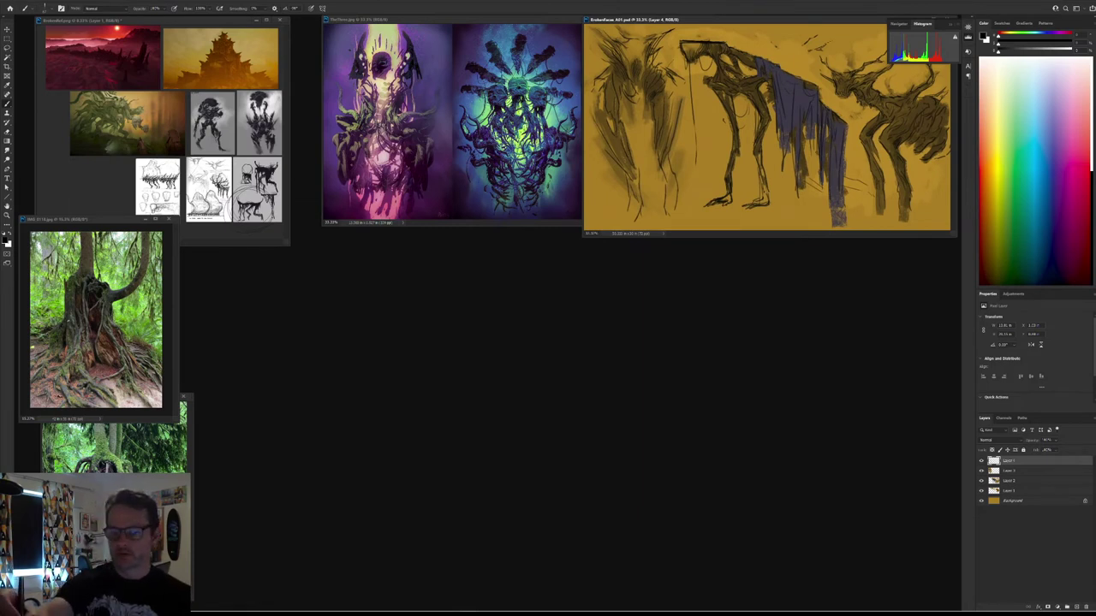
# Step: Duplicate the sketch image as BrokenFaces_B01
pyautogui.hotkey('alt', 'i')
pyautogui.press('Down')
pyautogui.press('Down')
pyautogui.press('Down')
pyautogui.press('Down')
pyautogui.press('Down')
pyautogui.press('Down')
pyautogui.press('Down')
pyautogui.press('Down')
pyautogui.press('Down')
pyautogui.press('Down')
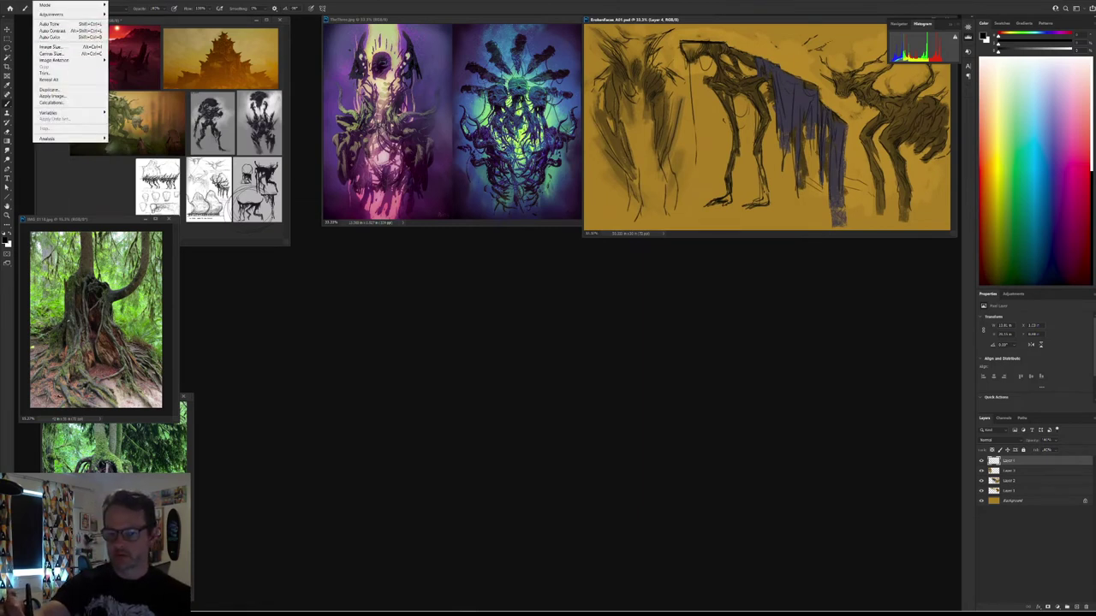
pyautogui.press('Return')
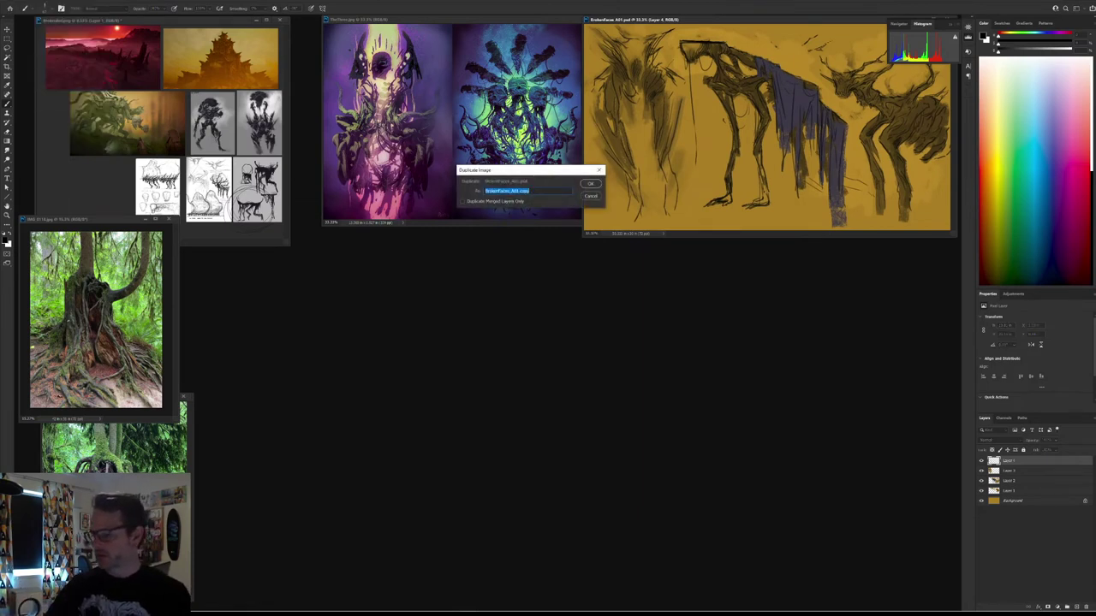
pyautogui.press('End')
pyautogui.hotkey('ctrl', 'shift', 'Left')
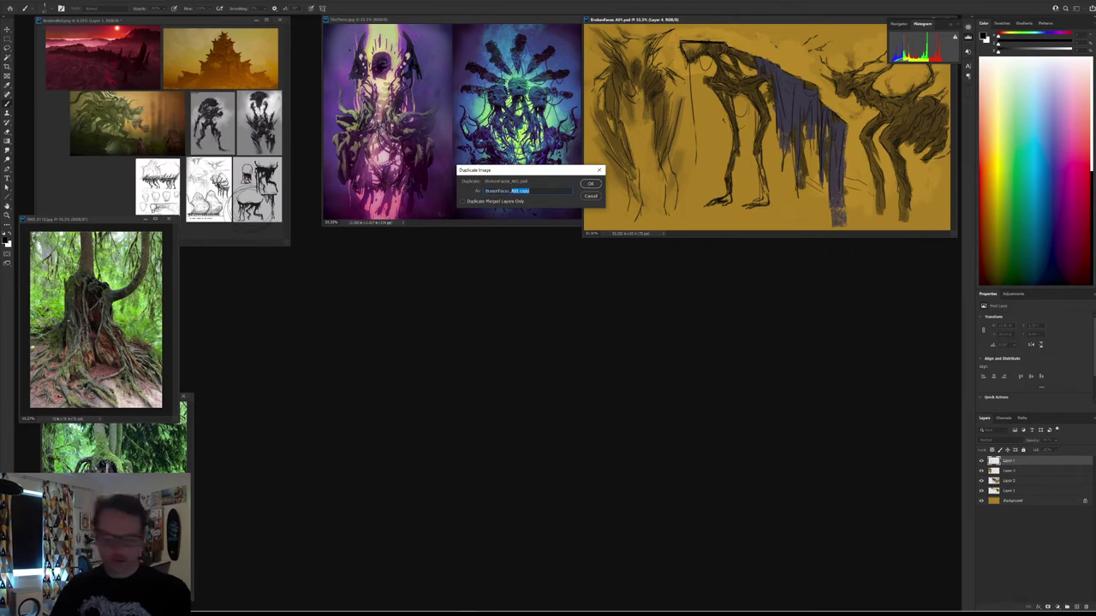
pyautogui.write('B')
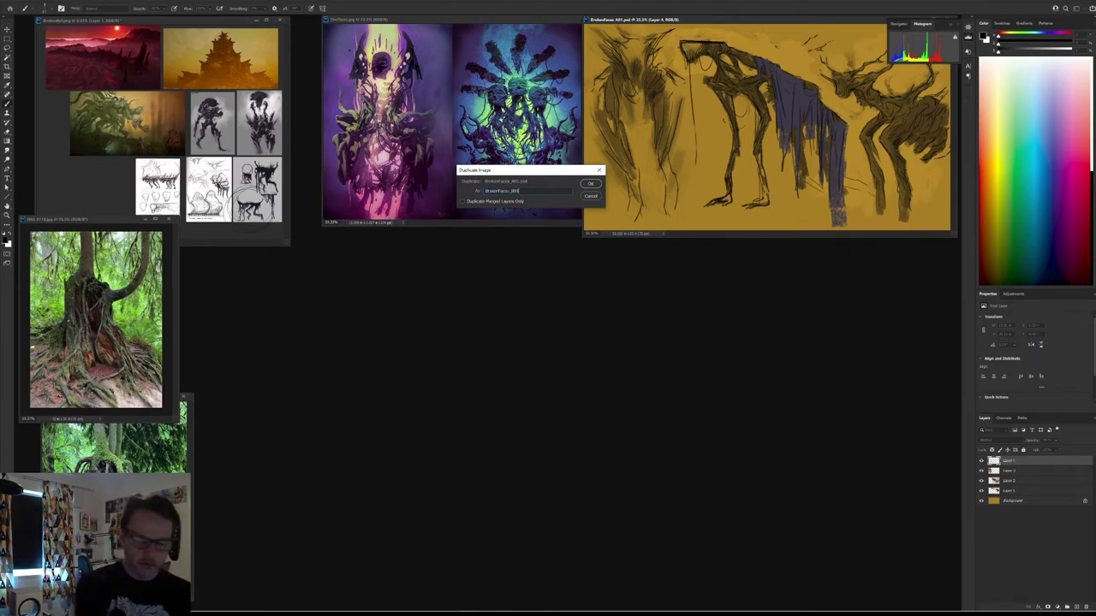
pyautogui.write('01')
pyautogui.press('Return')
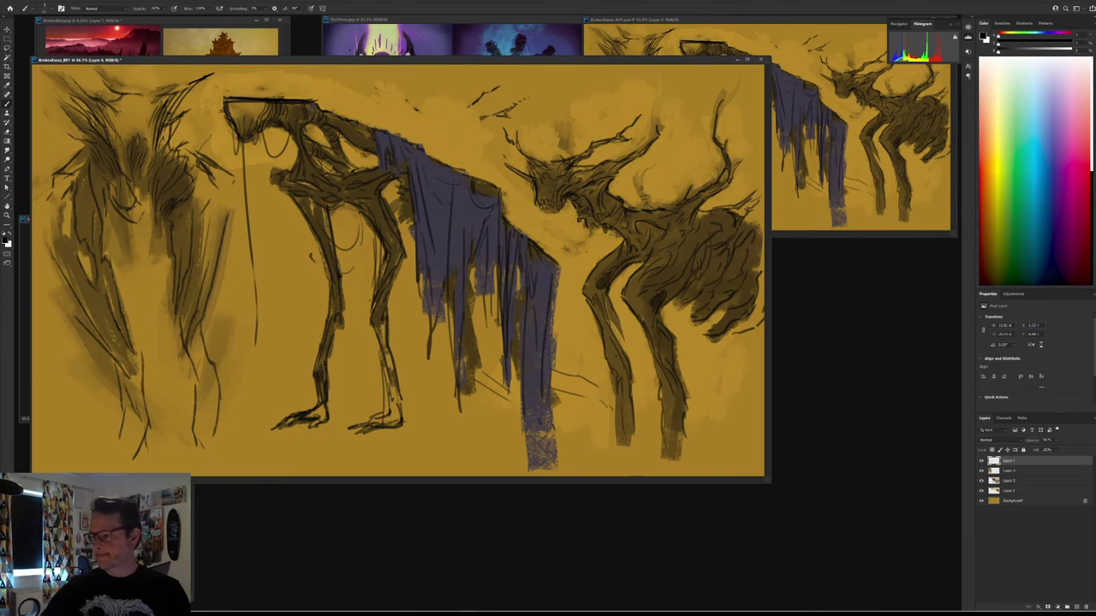
# Step: Arrange the duplicate's window below the original with extra space around the canvas, and merge all its layers into the background
pyautogui.moveTo(385, 60); pyautogui.dragTo(589, 208)
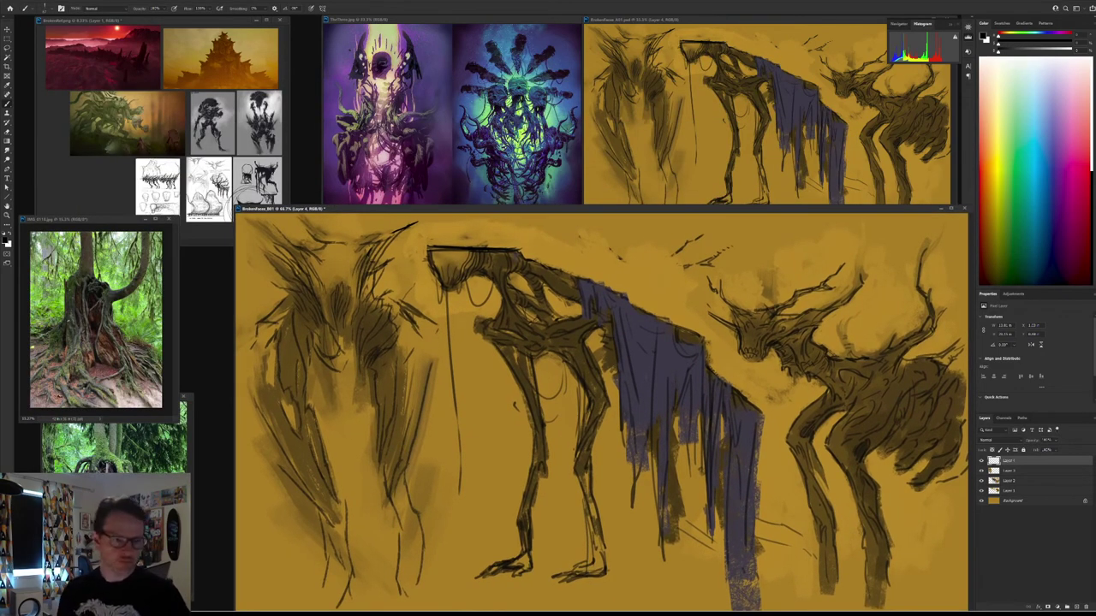
pyautogui.hotkey('ctrl', '-')
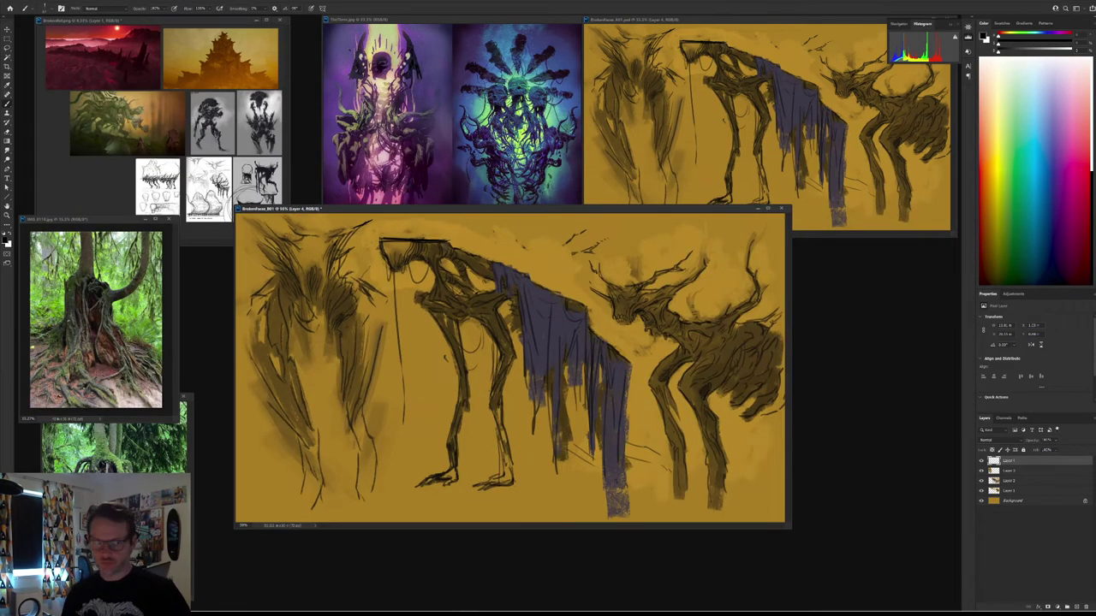
pyautogui.moveTo(790, 529); pyautogui.dragTo(884, 555)
pyautogui.keyDown('shift'); pyautogui.click(1014, 502); pyautogui.keyUp('shift')
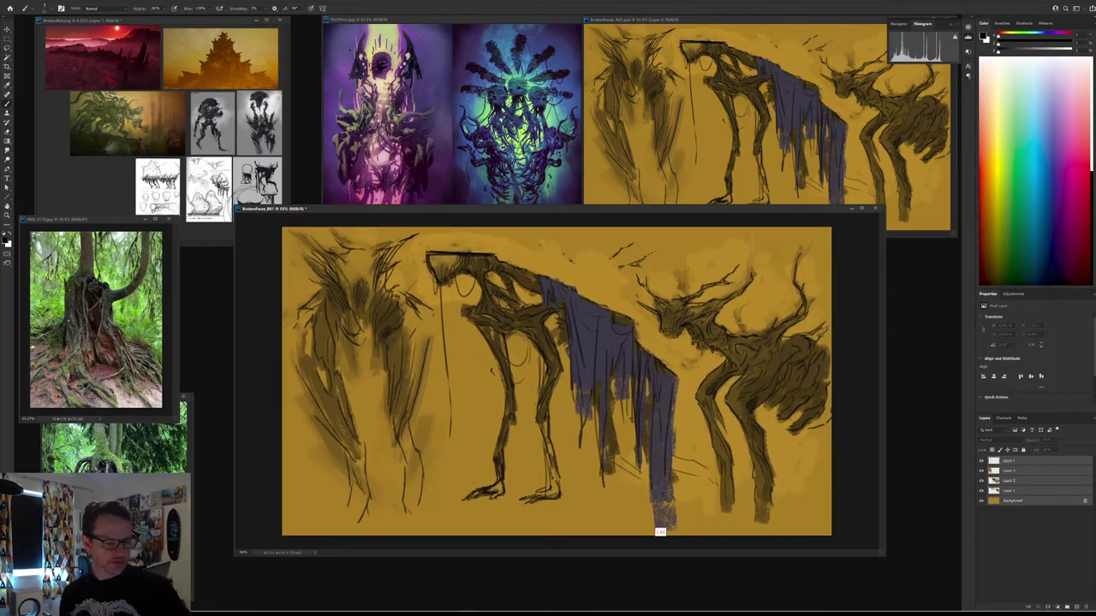
pyautogui.hotkey('ctrl', 'shift', 'e')
# Step: Switch to a textured Mixer Brush preset and smear sampled ochre across the stooping middle creature's head, neck and torso
pyautogui.rightClick(648, 368)
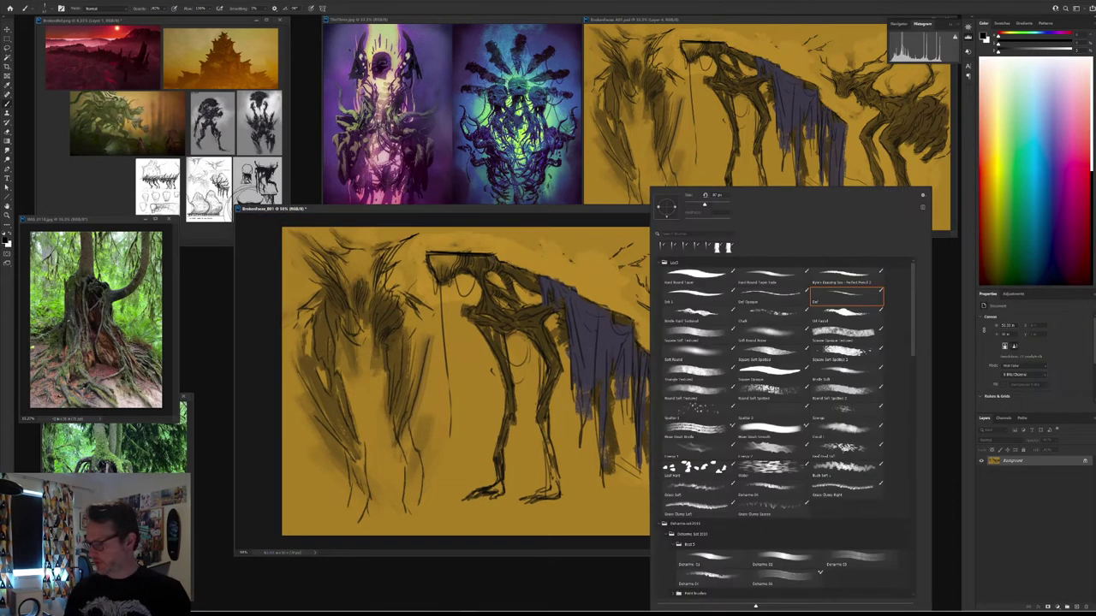
pyautogui.scroll(-10, 783, 428)
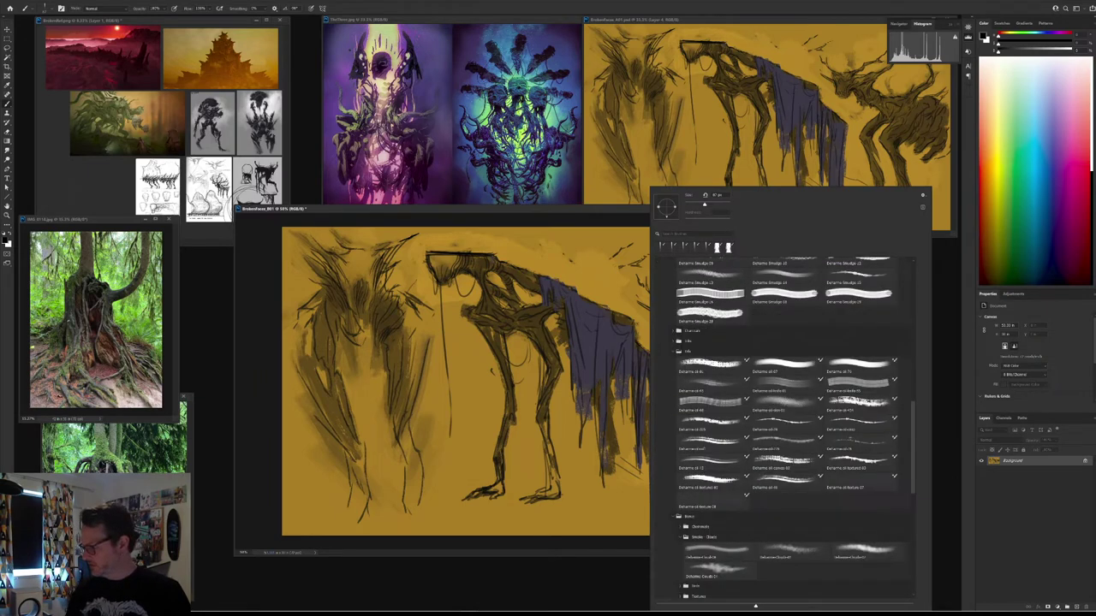
pyautogui.scroll(3, 783, 428)
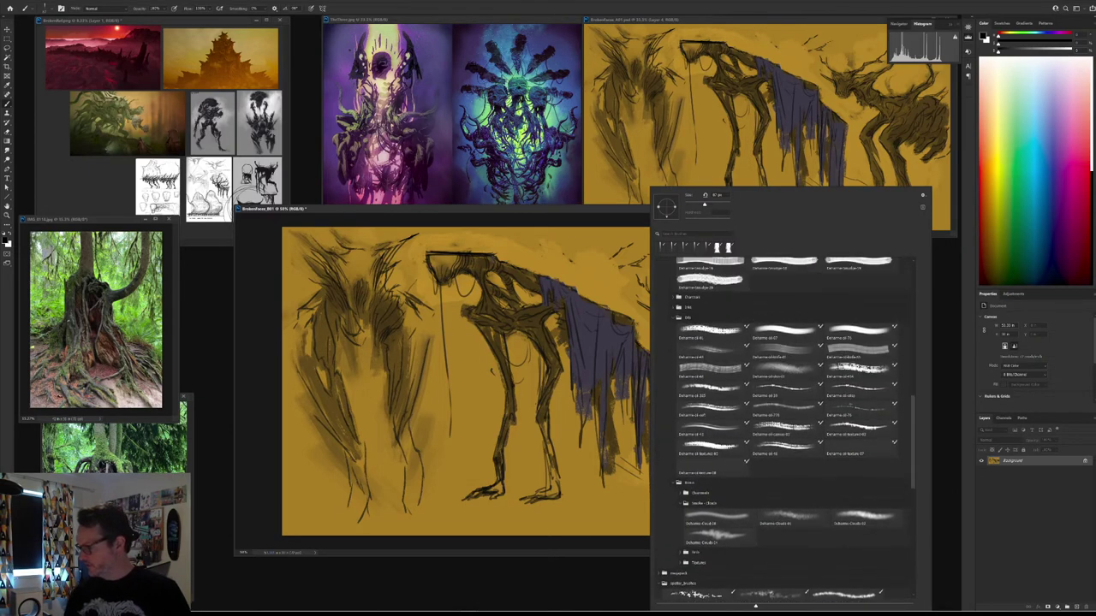
pyautogui.click(860, 369)
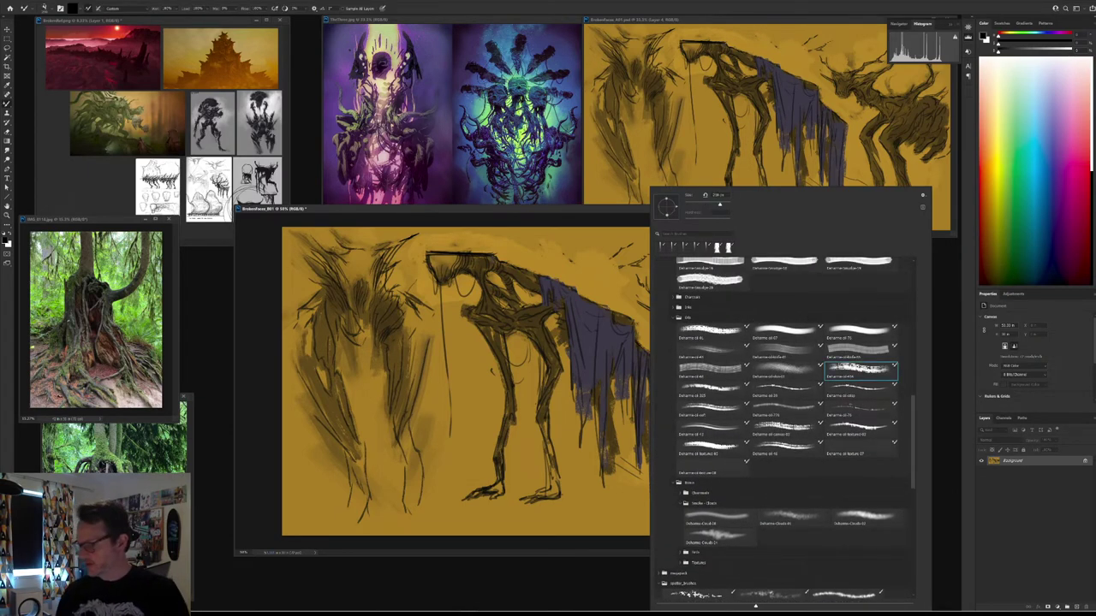
pyautogui.keyDown('alt'); pyautogui.click(593, 281); pyautogui.keyUp('alt')
pyautogui.keyDown('alt'); pyautogui.click(592, 298); pyautogui.keyUp('alt')
pyautogui.moveTo(590, 293)
pyautogui.mouseDown()
pyautogui.moveTo(617, 283)
pyautogui.moveTo(565, 295)
pyautogui.moveTo(516, 355)
pyautogui.moveTo(592, 308)
pyautogui.moveTo(509, 364)
pyautogui.moveTo(479, 287)
pyautogui.moveTo(445, 257)
pyautogui.moveTo(481, 325)
pyautogui.moveTo(435, 370)
pyautogui.mouseUp()
pyautogui.keyDown('alt'); pyautogui.click(464, 359); pyautogui.keyUp('alt')
# Step: Paint out the front-facing horned figure's shoulder and hanging limb nearest the middle creature with sampled ochre
pyautogui.moveTo(441, 318)
pyautogui.mouseDown()
pyautogui.moveTo(419, 361)
pyautogui.moveTo(396, 361)
pyautogui.mouseUp()
pyautogui.moveTo(433, 304)
pyautogui.mouseDown()
pyautogui.moveTo(385, 352)
pyautogui.moveTo(392, 416)
pyautogui.mouseUp()
pyautogui.keyDown('alt'); pyautogui.click(442, 385); pyautogui.keyUp('alt')
pyautogui.moveTo(406, 358); pyautogui.dragTo(379, 404)
pyautogui.moveTo(409, 390)
pyautogui.mouseDown()
pyautogui.moveTo(386, 433)
pyautogui.moveTo(388, 462)
pyautogui.mouseUp()
pyautogui.moveTo(425, 421); pyautogui.dragTo(405, 494)
pyautogui.moveTo(426, 360)
pyautogui.mouseDown()
pyautogui.moveTo(402, 382)
pyautogui.moveTo(385, 368)
pyautogui.mouseUp()
pyautogui.moveTo(395, 334); pyautogui.dragTo(377, 365)
# Step: Smear sampled ochre over the front-facing horned figure's body and limbs and the middle creature's head and torso
pyautogui.keyDown('alt'); pyautogui.click(349, 468); pyautogui.keyUp('alt')
pyautogui.moveTo(351, 473)
pyautogui.mouseDown()
pyautogui.moveTo(338, 494)
pyautogui.moveTo(347, 522)
pyautogui.moveTo(363, 514)
pyautogui.mouseUp()
pyautogui.moveTo(362, 445)
pyautogui.mouseDown()
pyautogui.moveTo(330, 368)
pyautogui.moveTo(316, 433)
pyautogui.moveTo(317, 321)
pyautogui.moveTo(376, 304)
pyautogui.mouseUp()
pyautogui.moveTo(359, 368)
pyautogui.mouseDown()
pyautogui.moveTo(370, 339)
pyautogui.moveTo(312, 257)
pyautogui.mouseUp()
pyautogui.moveTo(338, 300)
pyautogui.mouseDown()
pyautogui.moveTo(347, 236)
pyautogui.moveTo(363, 243)
pyautogui.mouseUp()
pyautogui.moveTo(358, 307)
pyautogui.mouseDown()
pyautogui.moveTo(387, 247)
pyautogui.moveTo(396, 257)
pyautogui.mouseUp()
pyautogui.moveTo(363, 335); pyautogui.dragTo(404, 297)
pyautogui.moveTo(419, 308); pyautogui.dragTo(397, 262)
pyautogui.moveTo(392, 332); pyautogui.dragTo(383, 349)
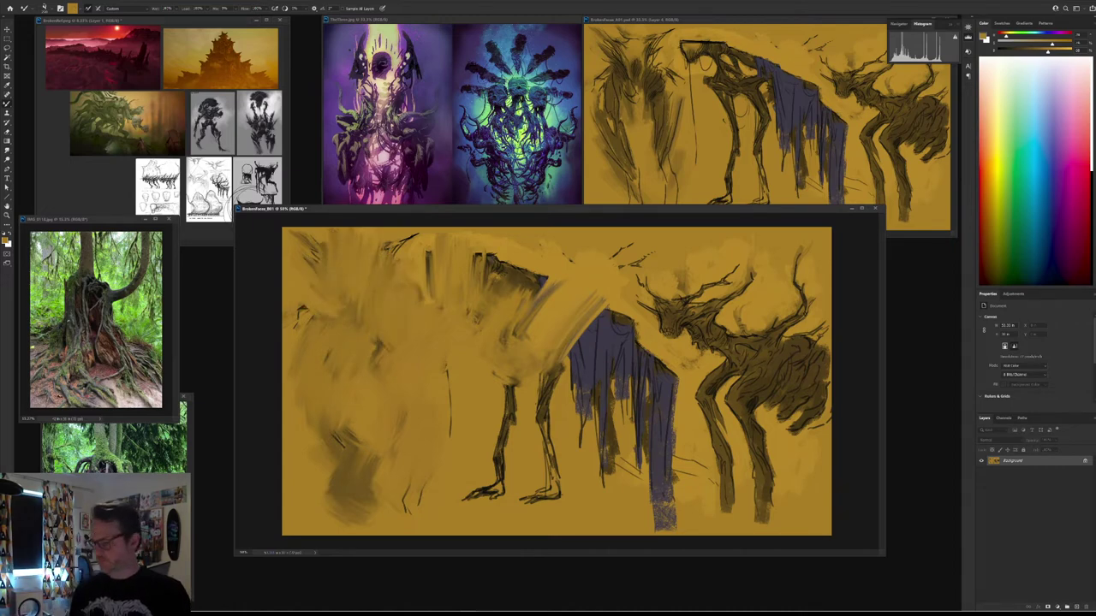
# Step: Paint out the middle creature's legs and most of its hanging blue drape with ochre strokes
pyautogui.moveTo(556, 445)
pyautogui.mouseDown()
pyautogui.moveTo(539, 385)
pyautogui.moveTo(505, 420)
pyautogui.moveTo(501, 484)
pyautogui.moveTo(467, 498)
pyautogui.mouseUp()
pyautogui.moveTo(510, 378); pyautogui.dragTo(498, 399)
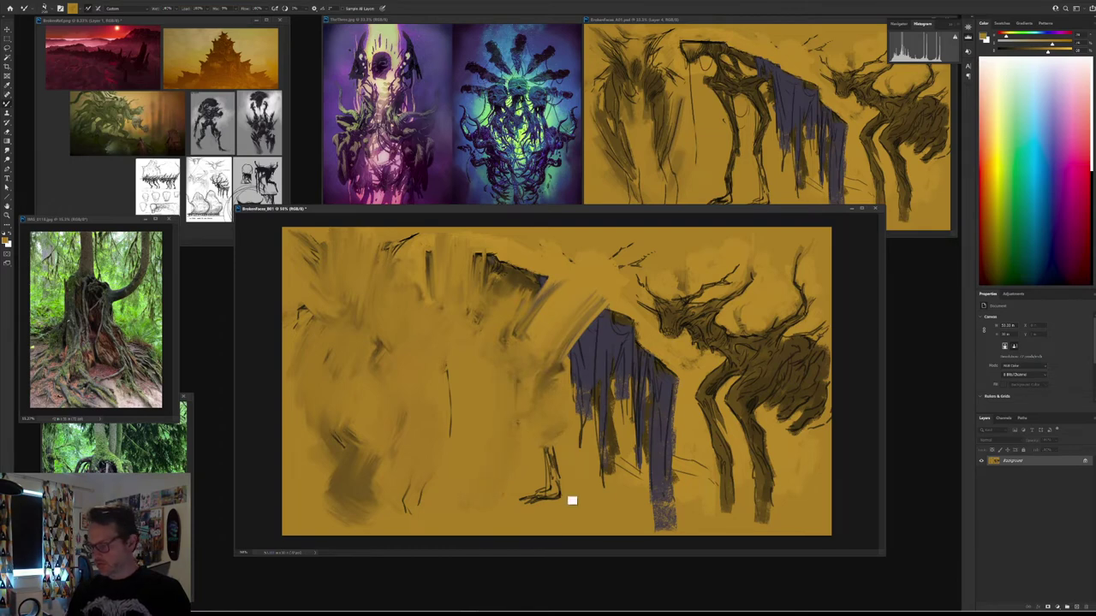
pyautogui.moveTo(556, 484); pyautogui.dragTo(681, 377)
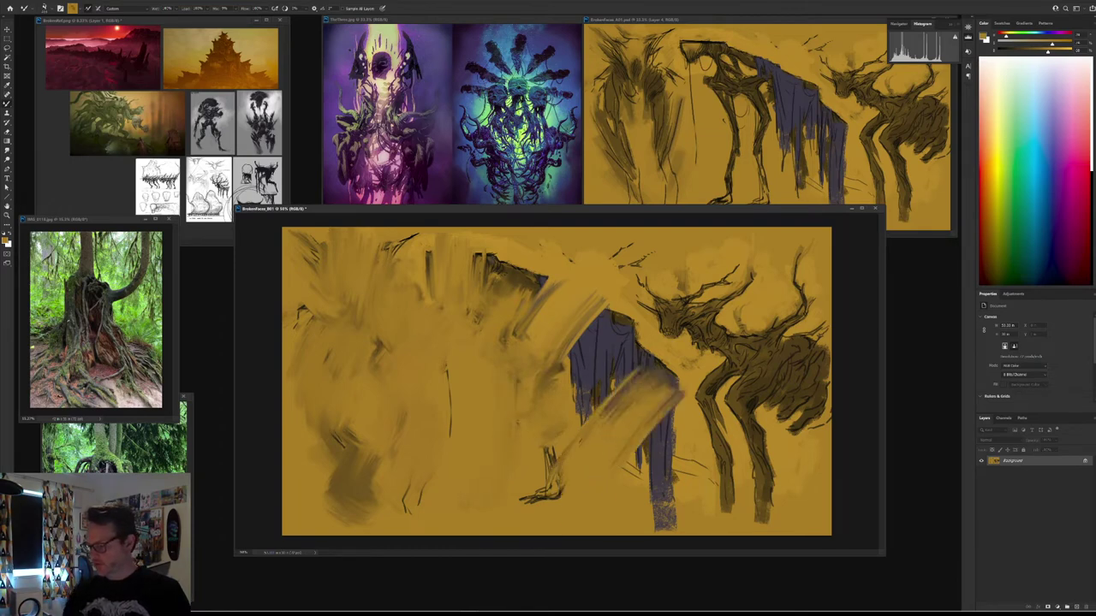
pyautogui.moveTo(600, 424); pyautogui.dragTo(566, 332)
pyautogui.moveTo(586, 389); pyautogui.dragTo(609, 315)
pyautogui.moveTo(623, 424)
pyautogui.mouseDown()
pyautogui.moveTo(652, 317)
pyautogui.moveTo(644, 447)
pyautogui.moveTo(695, 363)
pyautogui.moveTo(695, 415)
pyautogui.moveTo(659, 500)
pyautogui.moveTo(689, 466)
pyautogui.mouseUp()
# Step: Cover the twigs and cloaked back between the middle and antlered creatures with ochre sampled from the upper background
pyautogui.keyDown('alt'); pyautogui.click(695, 252); pyautogui.keyUp('alt')
pyautogui.moveTo(703, 256); pyautogui.dragTo(709, 256)
pyautogui.moveTo(609, 267)
pyautogui.mouseDown()
pyautogui.moveTo(631, 253)
pyautogui.moveTo(643, 260)
pyautogui.moveTo(657, 299)
pyautogui.moveTo(698, 284)
pyautogui.mouseUp()
pyautogui.moveTo(636, 306); pyautogui.dragTo(610, 315)
pyautogui.moveTo(554, 274)
pyautogui.mouseDown()
pyautogui.moveTo(515, 307)
pyautogui.moveTo(490, 260)
pyautogui.moveTo(524, 328)
pyautogui.mouseUp()
pyautogui.moveTo(615, 315)
pyautogui.mouseDown()
pyautogui.moveTo(579, 337)
pyautogui.moveTo(584, 344)
pyautogui.mouseUp()
# Step: Blend the middle creature's remaining foot and the dark patch in the canvas's lower-left area into sampled ochre
pyautogui.keyDown('alt'); pyautogui.click(556, 446); pyautogui.keyUp('alt')
pyautogui.keyDown('alt'); pyautogui.click(524, 465); pyautogui.keyUp('alt')
pyautogui.moveTo(556, 459)
pyautogui.mouseDown()
pyautogui.moveTo(525, 493)
pyautogui.moveTo(552, 492)
pyautogui.moveTo(555, 447)
pyautogui.mouseUp()
pyautogui.moveTo(424, 484); pyautogui.dragTo(404, 513)
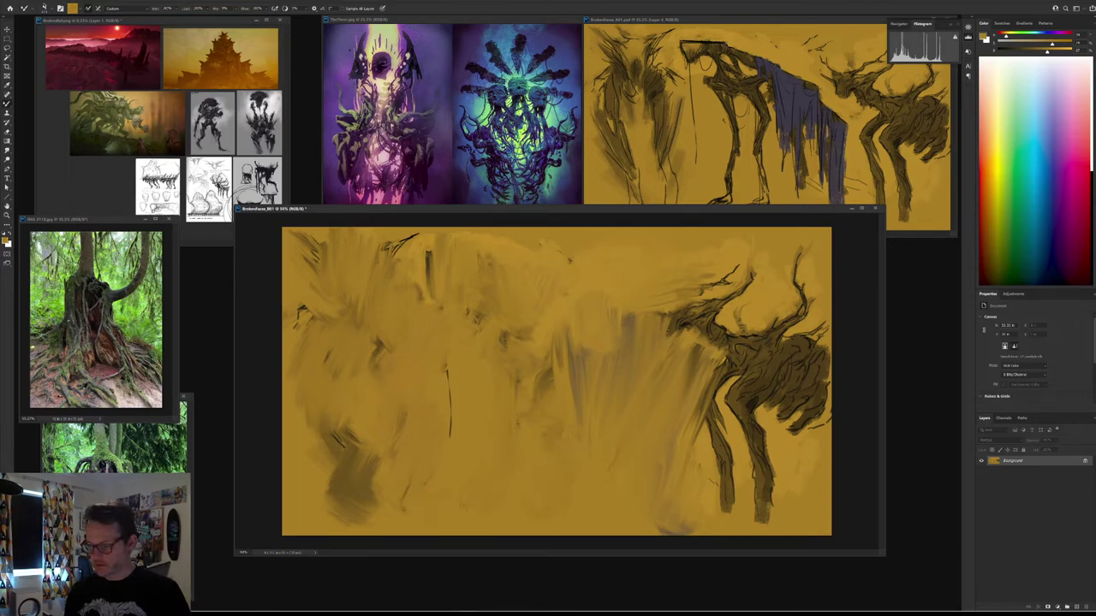
pyautogui.moveTo(368, 424); pyautogui.dragTo(344, 455)
pyautogui.moveTo(375, 439); pyautogui.dragTo(322, 497)
pyautogui.moveTo(344, 425); pyautogui.dragTo(303, 473)
# Step: Paint out the antlered creature's head, antlers, legs and shaggy hindquarters with ochre strokes
pyautogui.moveTo(685, 304)
pyautogui.mouseDown()
pyautogui.moveTo(672, 277)
pyautogui.moveTo(719, 338)
pyautogui.moveTo(744, 274)
pyautogui.moveTo(754, 325)
pyautogui.mouseUp()
pyautogui.moveTo(800, 248); pyautogui.dragTo(804, 317)
pyautogui.moveTo(714, 501)
pyautogui.mouseDown()
pyautogui.moveTo(770, 484)
pyautogui.moveTo(761, 518)
pyautogui.mouseUp()
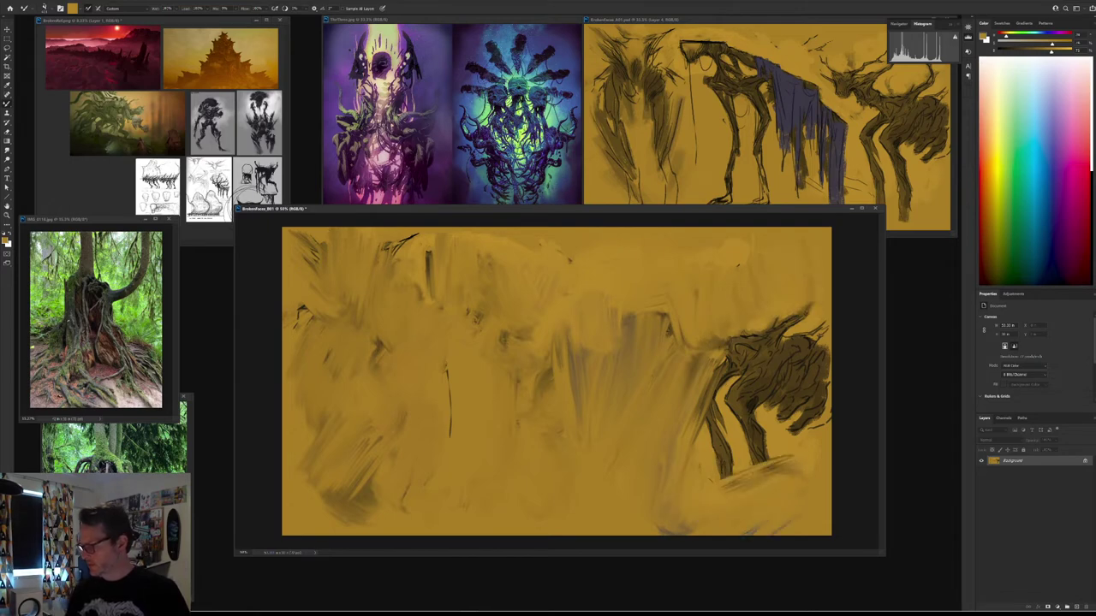
pyautogui.moveTo(746, 415); pyautogui.dragTo(715, 497)
pyautogui.moveTo(766, 396); pyautogui.dragTo(787, 474)
pyautogui.moveTo(825, 392); pyautogui.dragTo(792, 445)
pyautogui.moveTo(808, 363); pyautogui.dragTo(770, 404)
pyautogui.moveTo(822, 332); pyautogui.dragTo(797, 411)
pyautogui.moveTo(814, 395); pyautogui.dragTo(787, 435)
pyautogui.keyDown('alt'); pyautogui.click(788, 465); pyautogui.keyUp('alt')
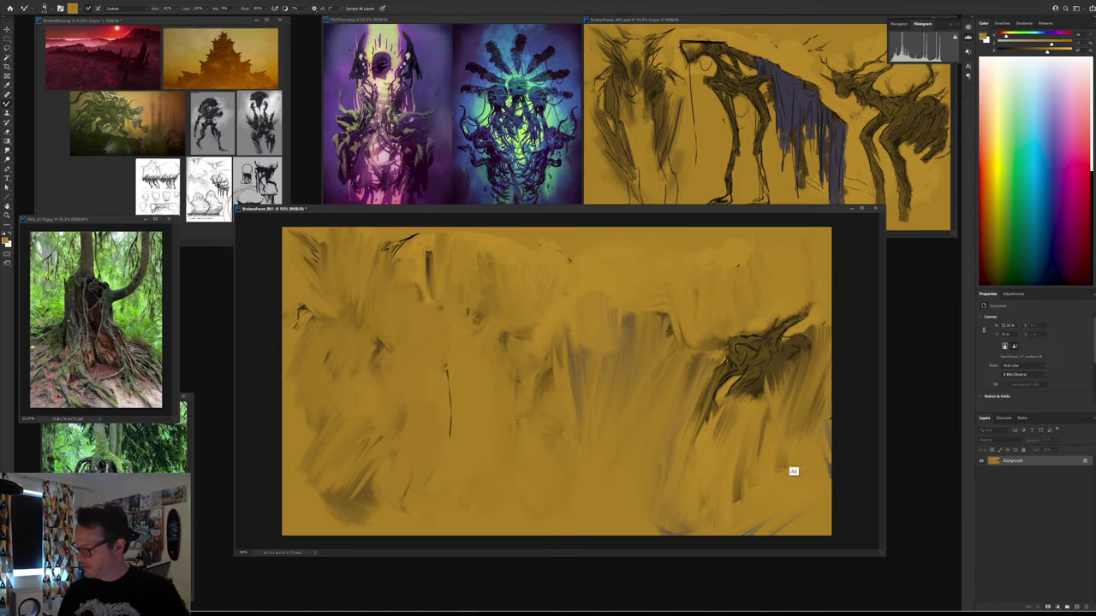
# Step: Smear resampled ochre over what remains of the antlered creature's torso and back
pyautogui.moveTo(749, 370); pyautogui.dragTo(711, 433)
pyautogui.moveTo(719, 330); pyautogui.dragTo(758, 402)
pyautogui.moveTo(805, 308); pyautogui.dragTo(753, 381)
pyautogui.moveTo(794, 346); pyautogui.dragTo(763, 407)
pyautogui.moveTo(828, 296)
pyautogui.mouseDown()
pyautogui.moveTo(703, 349)
pyautogui.moveTo(659, 387)
pyautogui.mouseUp()
# Step: Adjust the brush size and blend the dark streaks at the canvas's right side and centre into sampled ochre
pyautogui.keyDown('alt'); pyautogui.rightClick(671, 418); pyautogui.keyUp('alt')
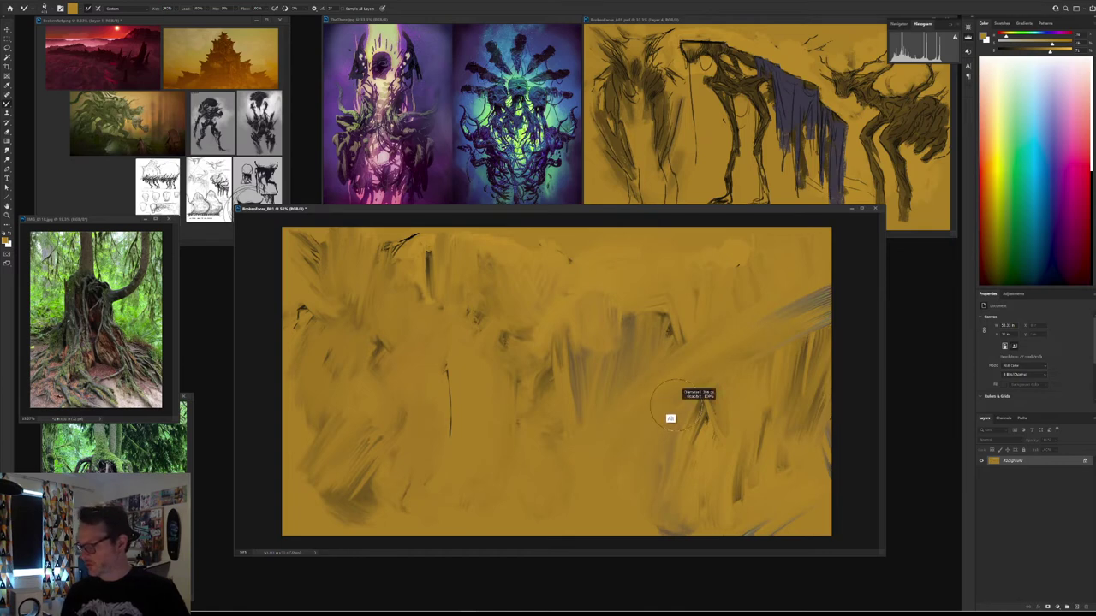
pyautogui.keyDown('alt'); pyautogui.click(739, 374); pyautogui.keyUp('alt')
pyautogui.moveTo(802, 350)
pyautogui.mouseDown()
pyautogui.moveTo(828, 330)
pyautogui.moveTo(828, 293)
pyautogui.mouseUp()
pyautogui.moveTo(731, 443); pyautogui.dragTo(719, 458)
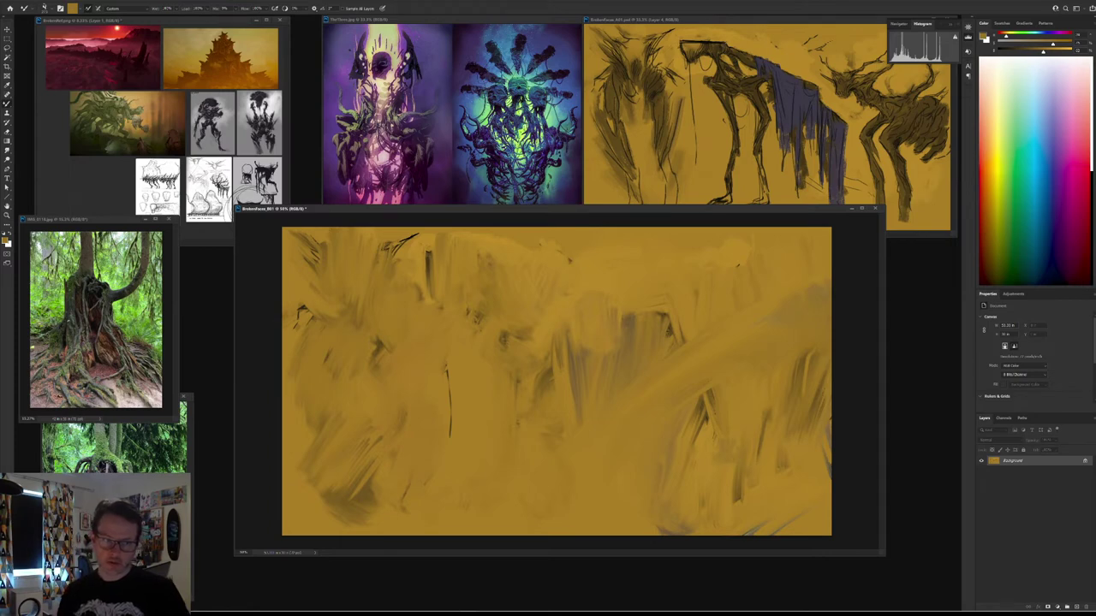
pyautogui.moveTo(683, 341); pyautogui.dragTo(654, 303)
# Step: Soften the leftover dark marks at the canvas's centre and upper-left area with sampled ochre
pyautogui.keyDown('alt'); pyautogui.click(541, 389); pyautogui.keyUp('alt')
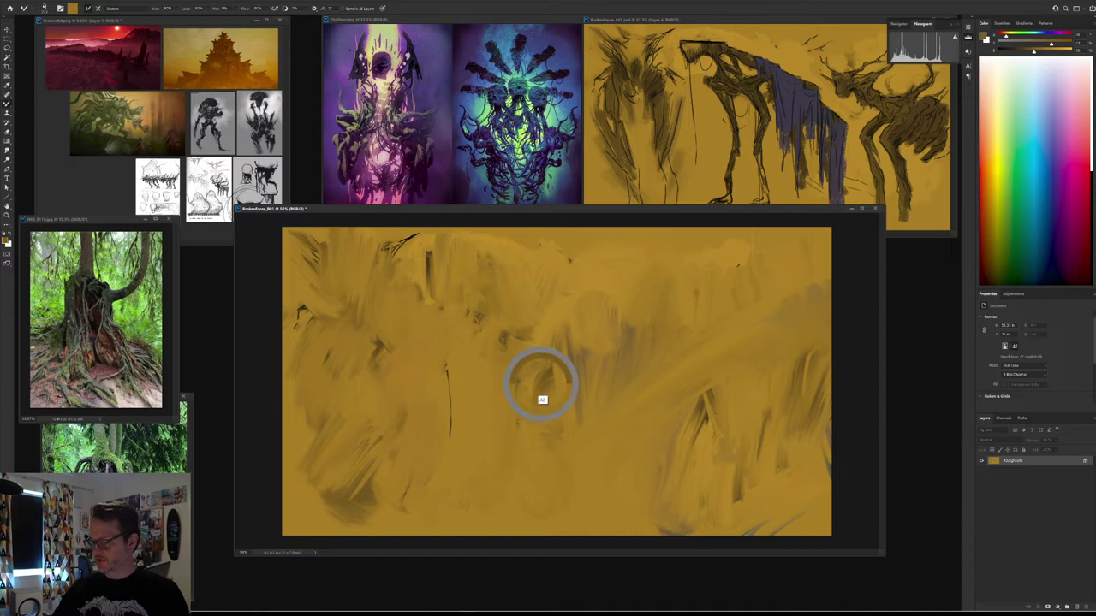
pyautogui.moveTo(517, 382); pyautogui.dragTo(535, 398)
pyautogui.moveTo(510, 349); pyautogui.dragTo(483, 322)
pyautogui.keyDown('alt'); pyautogui.click(412, 264); pyautogui.keyUp('alt')
pyautogui.moveTo(417, 234)
pyautogui.mouseDown()
pyautogui.moveTo(380, 257)
pyautogui.moveTo(310, 254)
pyautogui.mouseUp()
pyautogui.moveTo(313, 236); pyautogui.dragTo(303, 247)
pyautogui.moveTo(311, 305)
pyautogui.mouseDown()
pyautogui.moveTo(297, 318)
pyautogui.moveTo(305, 342)
pyautogui.mouseUp()
# Step: Blend the remaining streaks in the canvas's lower-left and lower-right areas with locally sampled ochre
pyautogui.keyDown('alt'); pyautogui.click(301, 515); pyautogui.keyUp('alt')
pyautogui.moveTo(318, 461)
pyautogui.mouseDown()
pyautogui.moveTo(305, 484)
pyautogui.moveTo(346, 506)
pyautogui.mouseUp()
pyautogui.moveTo(334, 493)
pyautogui.mouseDown()
pyautogui.moveTo(357, 518)
pyautogui.moveTo(367, 497)
pyautogui.mouseUp()
pyautogui.keyDown('alt'); pyautogui.click(748, 498); pyautogui.keyUp('alt')
pyautogui.moveTo(759, 527); pyautogui.dragTo(750, 532)
pyautogui.moveTo(781, 528); pyautogui.dragTo(770, 534)
pyautogui.moveTo(827, 466)
pyautogui.mouseDown()
pyautogui.moveTo(828, 437)
pyautogui.moveTo(810, 408)
pyautogui.mouseUp()
pyautogui.moveTo(760, 448)
pyautogui.mouseDown()
pyautogui.moveTo(759, 413)
pyautogui.moveTo(697, 433)
pyautogui.moveTo(695, 445)
pyautogui.mouseUp()
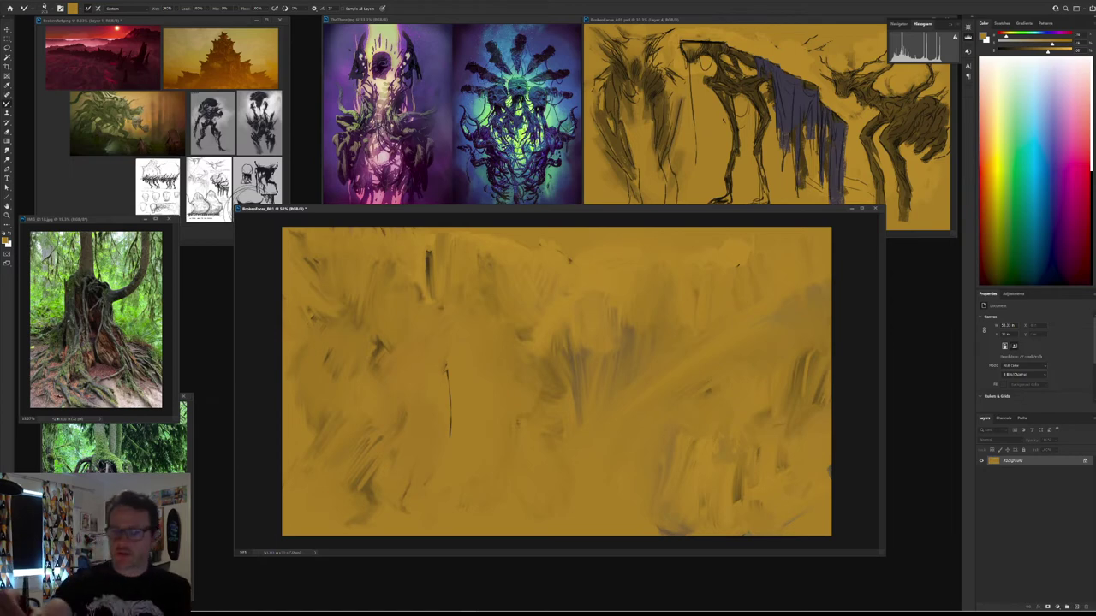
# Step: Flip the whole canvas horizontally
pyautogui.click(28, 1)
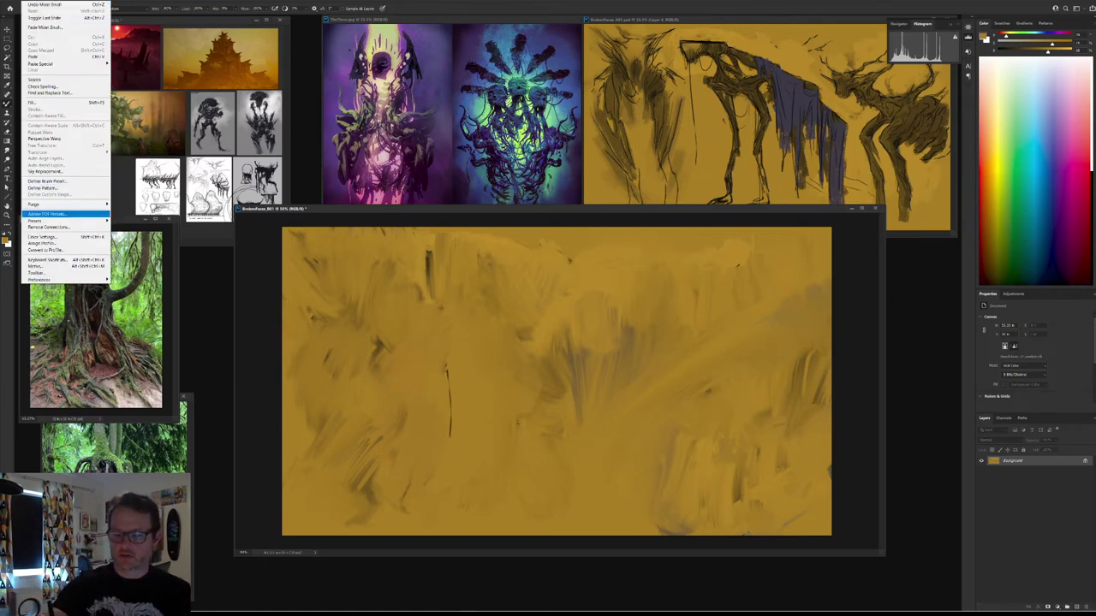
pyautogui.moveTo(41, 1)
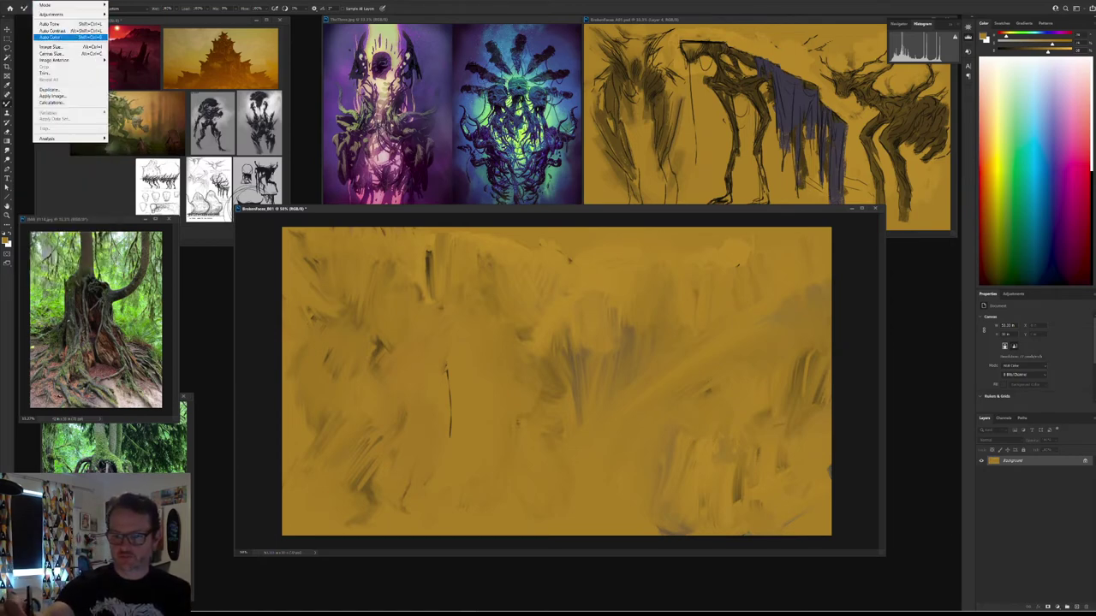
pyautogui.moveTo(54, 60)
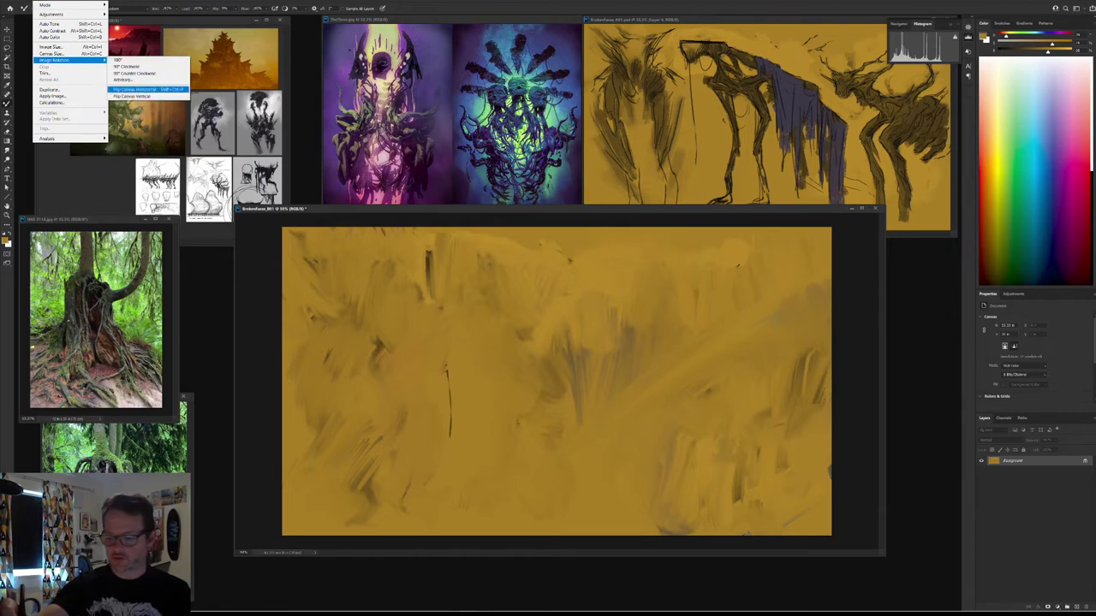
pyautogui.click(134, 89)
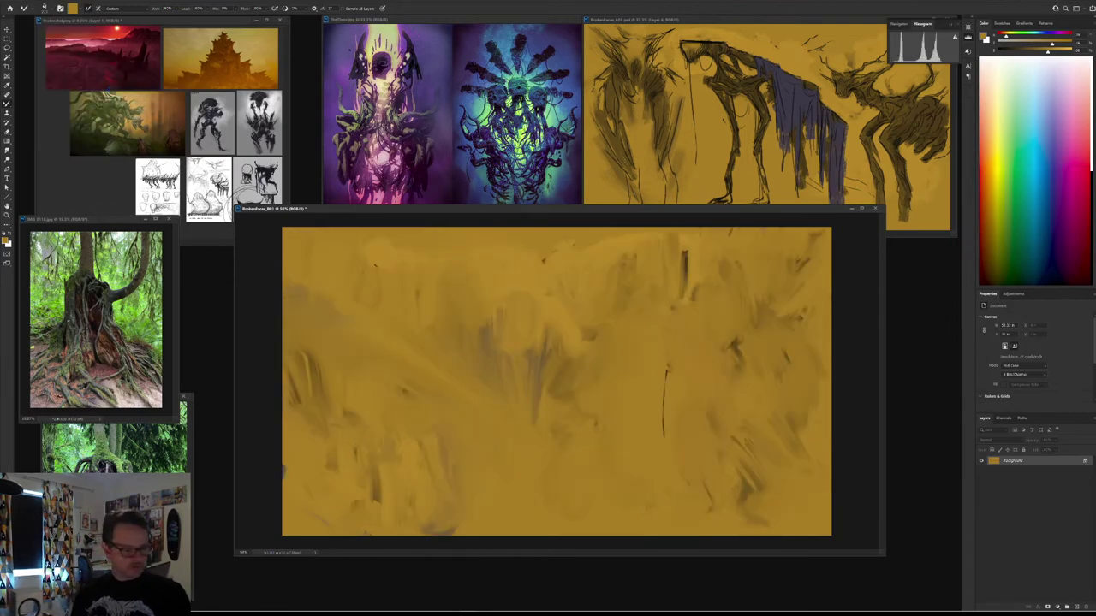
# Step: Save the cleared canvas as BrokenFaces_B01.psd and move its window slightly lower, clear of the original sketch
pyautogui.hotkey('ctrl', 'shift', 's')
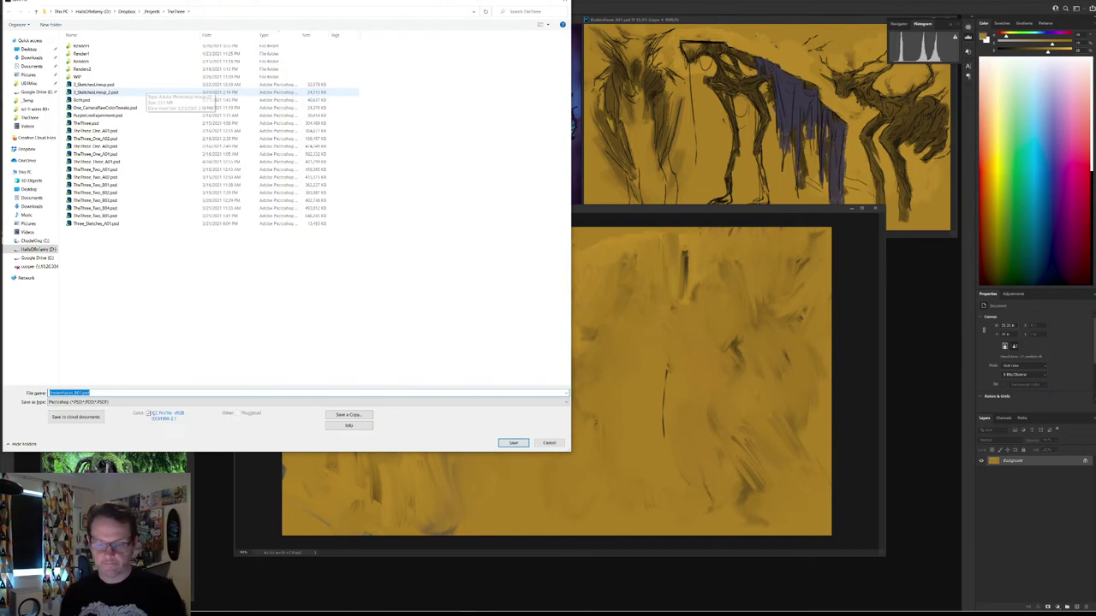
pyautogui.click(513, 442)
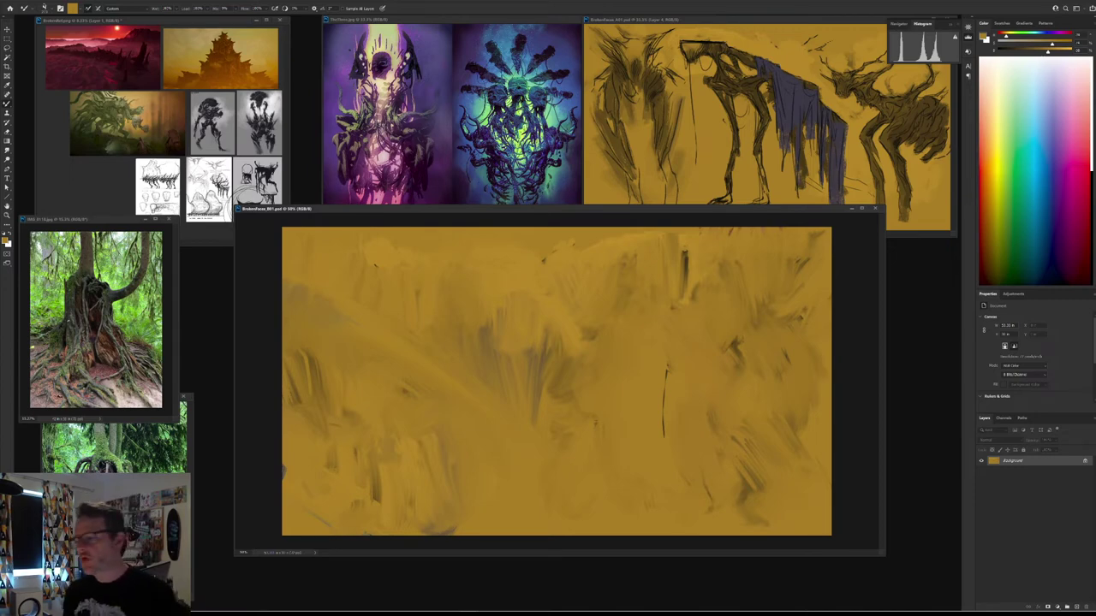
pyautogui.moveTo(726, 207); pyautogui.dragTo(736, 234)
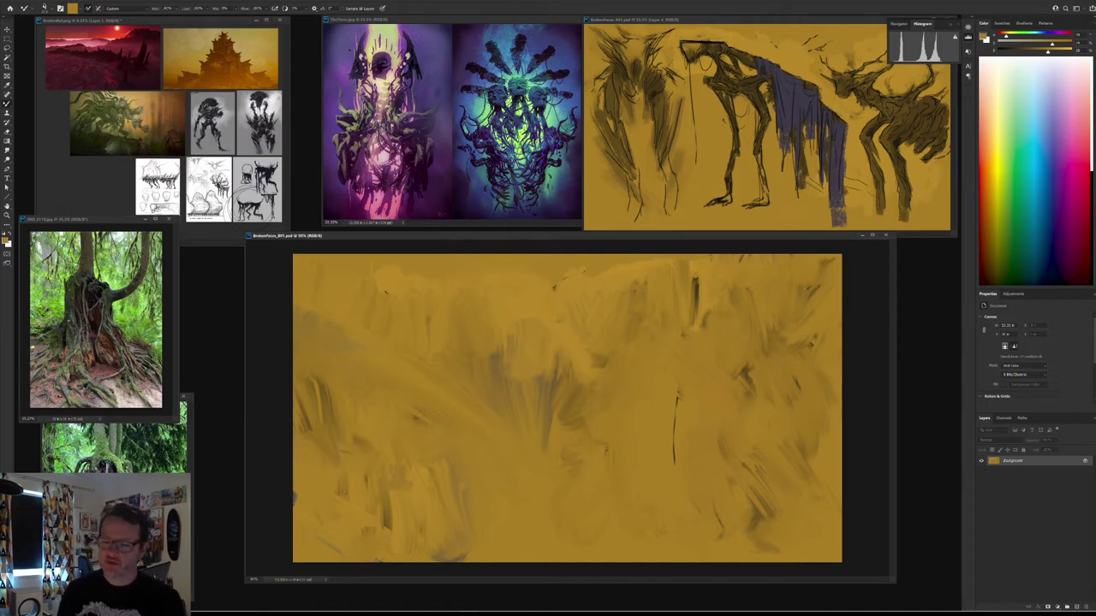
pyautogui.moveTo(291, 245); pyautogui.dragTo(800, 505)
pyautogui.press('super+plus')
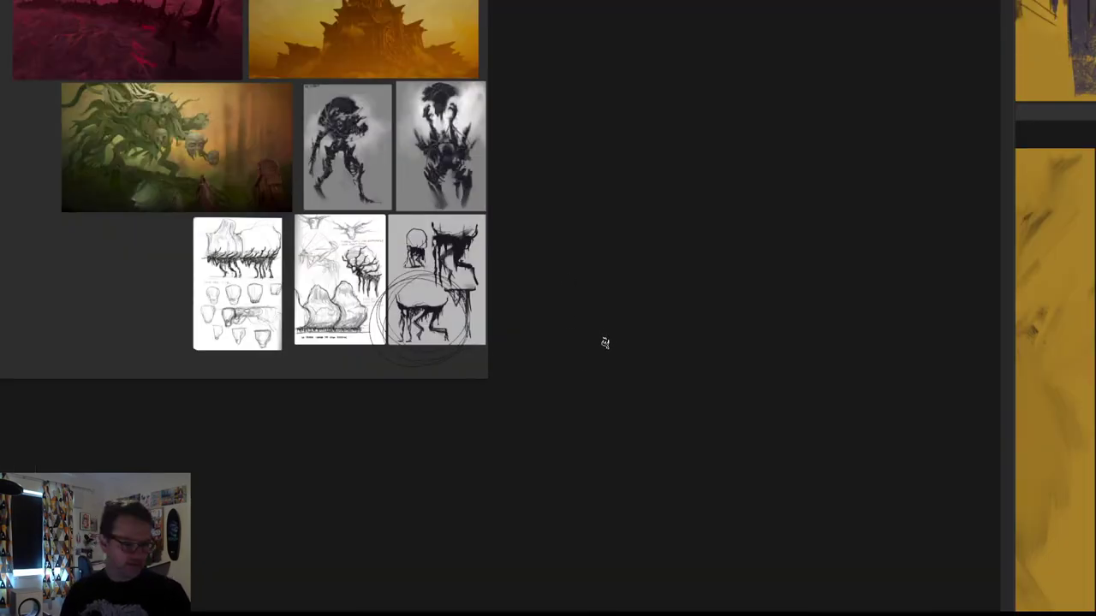
pyautogui.press('f')
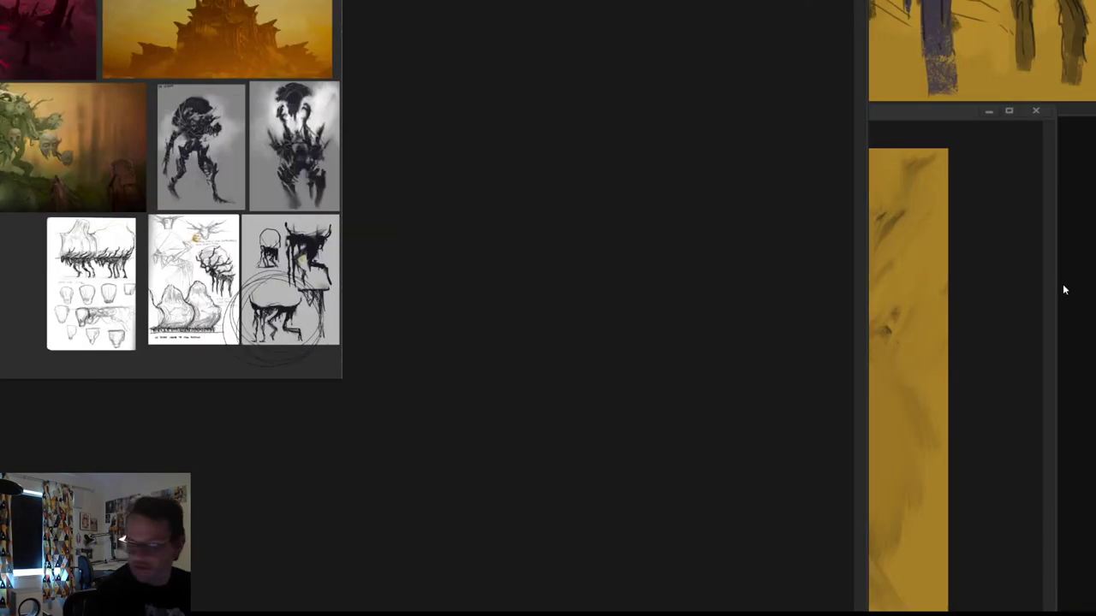
pyautogui.hotkey('alt', 'F4')
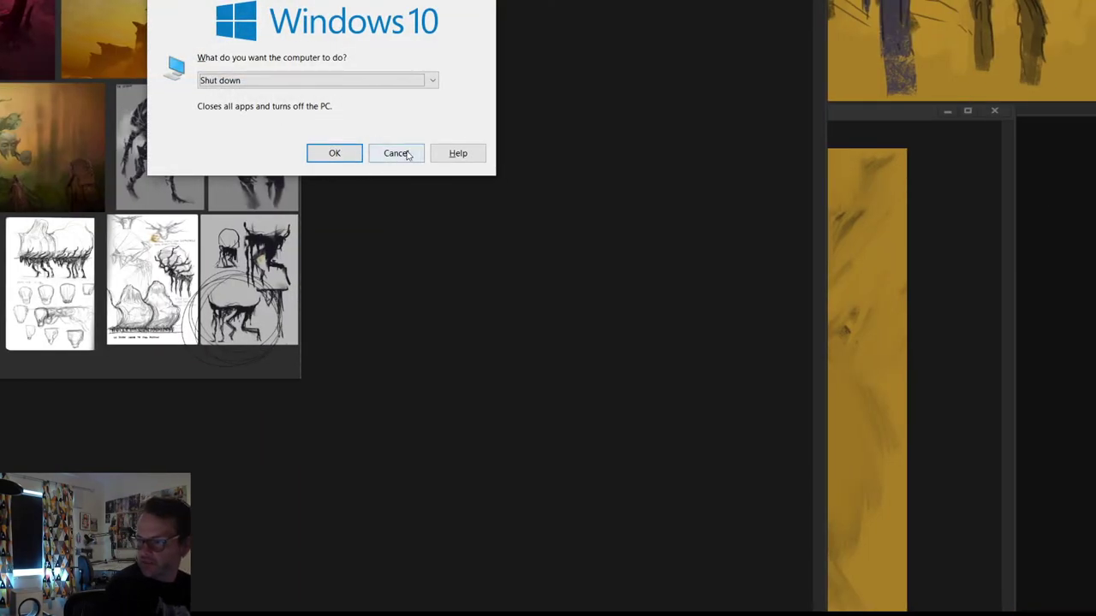
pyautogui.click(444, 153)
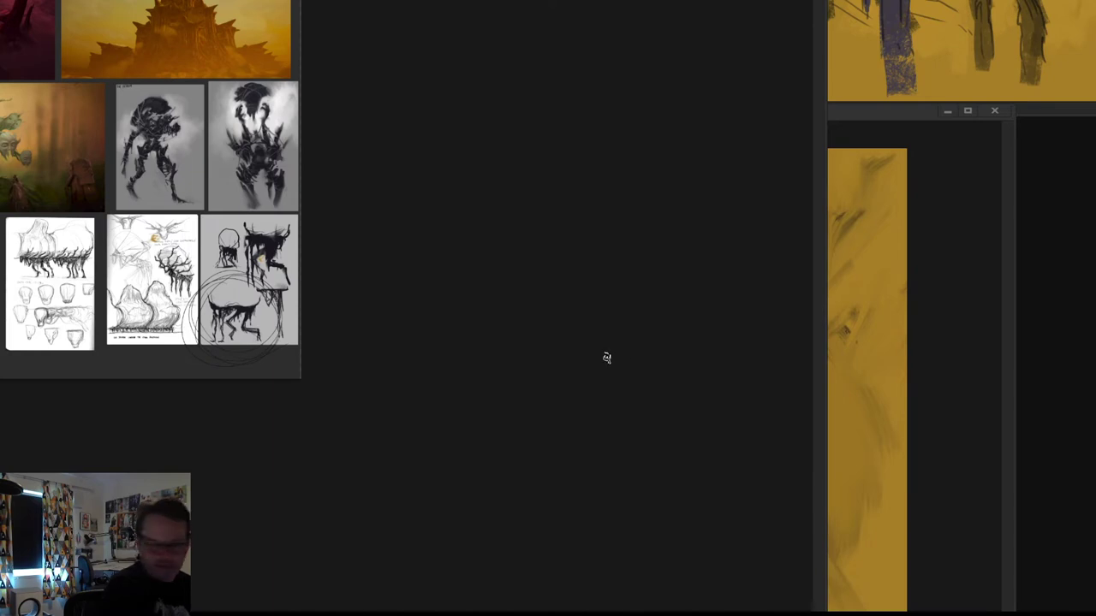
# Step: Close BrokenRef.png without saving, and quit Photoshop while discarding the unsaved changes to BrokenFaces_B01.psd
pyautogui.hotkey('alt', 'F4')
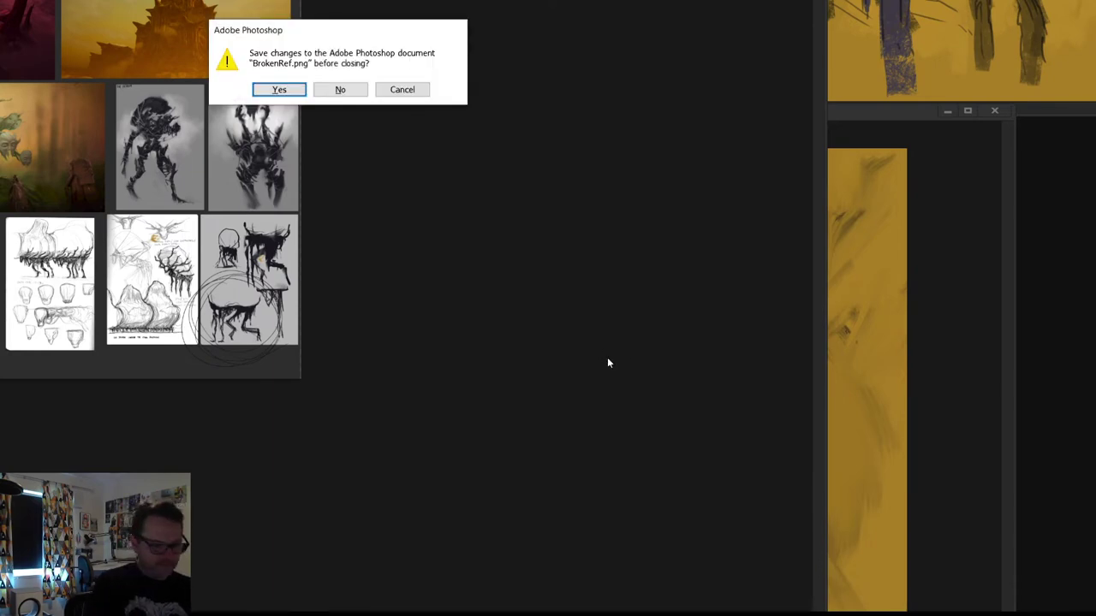
pyautogui.press('n')
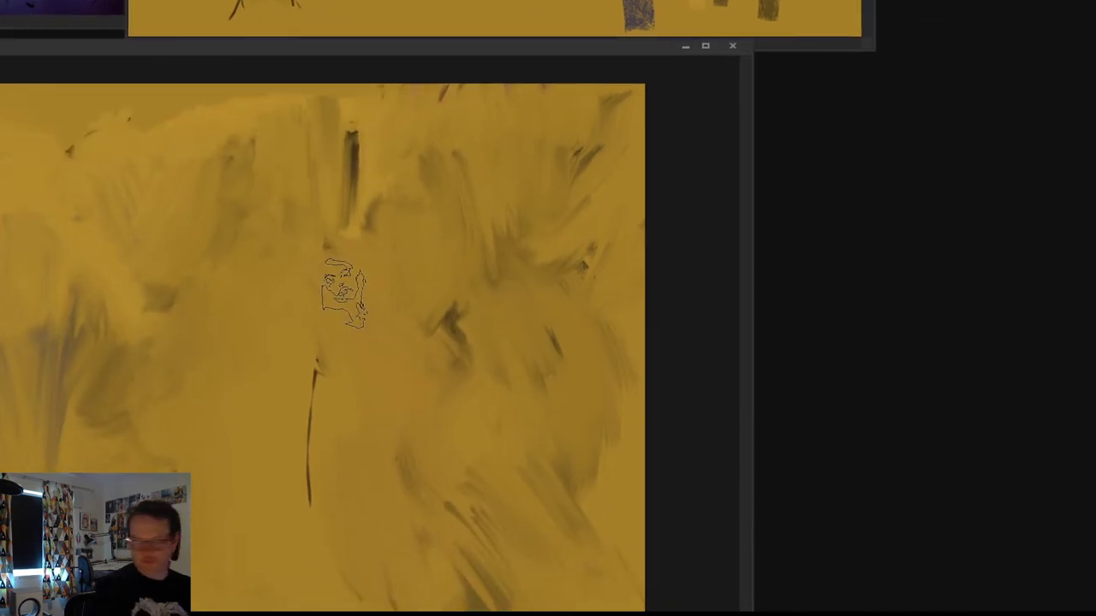
pyautogui.click(482, 439)
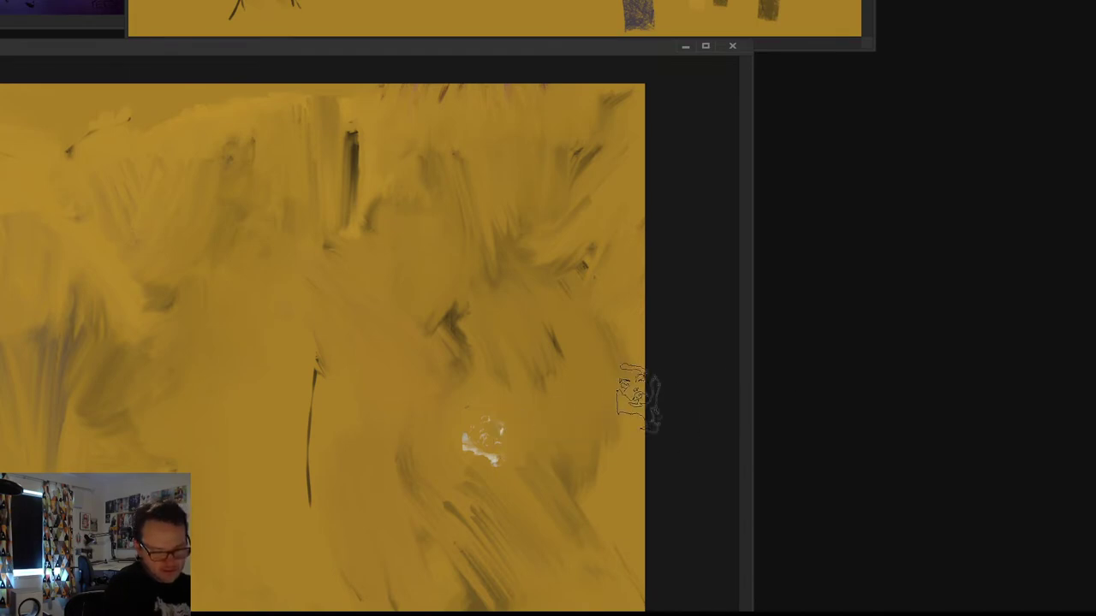
pyautogui.hotkey('ctrl', '-')
pyautogui.hotkey('ctrl', '=')
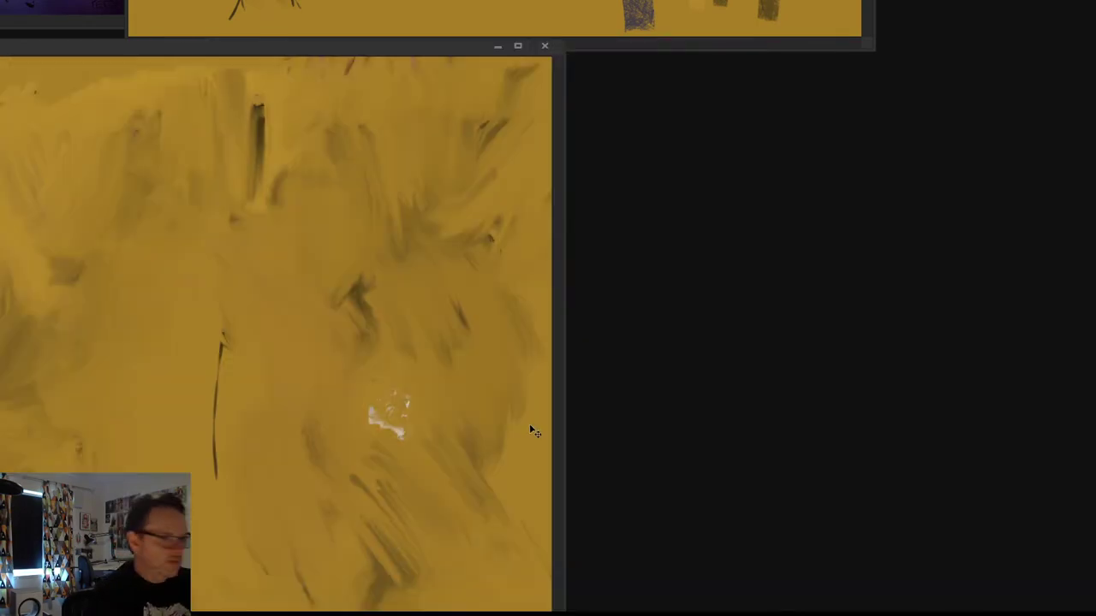
pyautogui.hotkey('ctrl', '-')
pyautogui.hotkey('ctrl', '-')
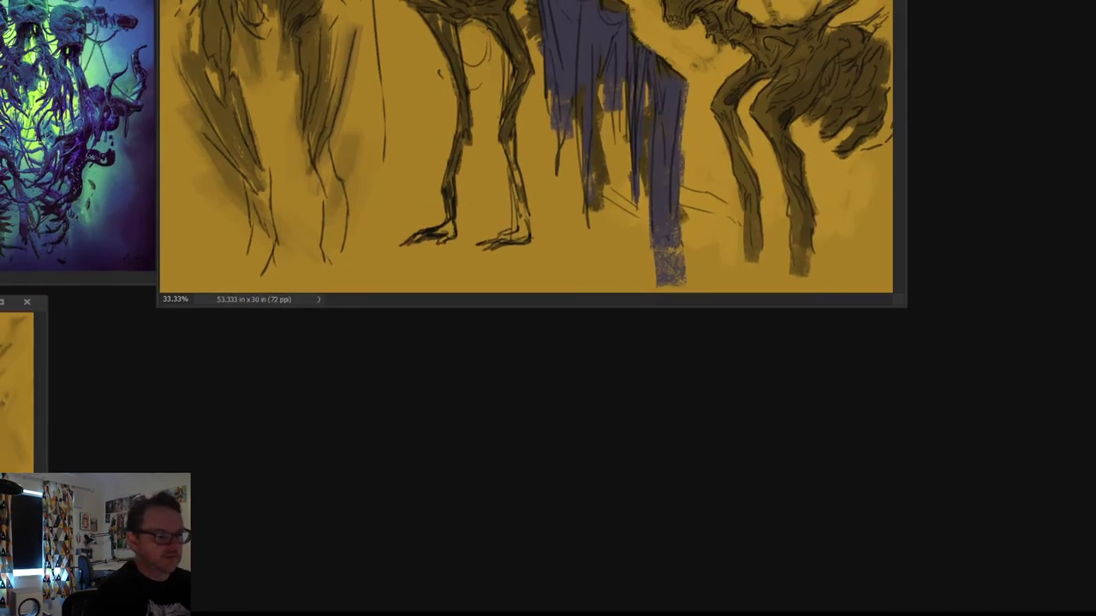
pyautogui.hotkey('ctrl', 'q')
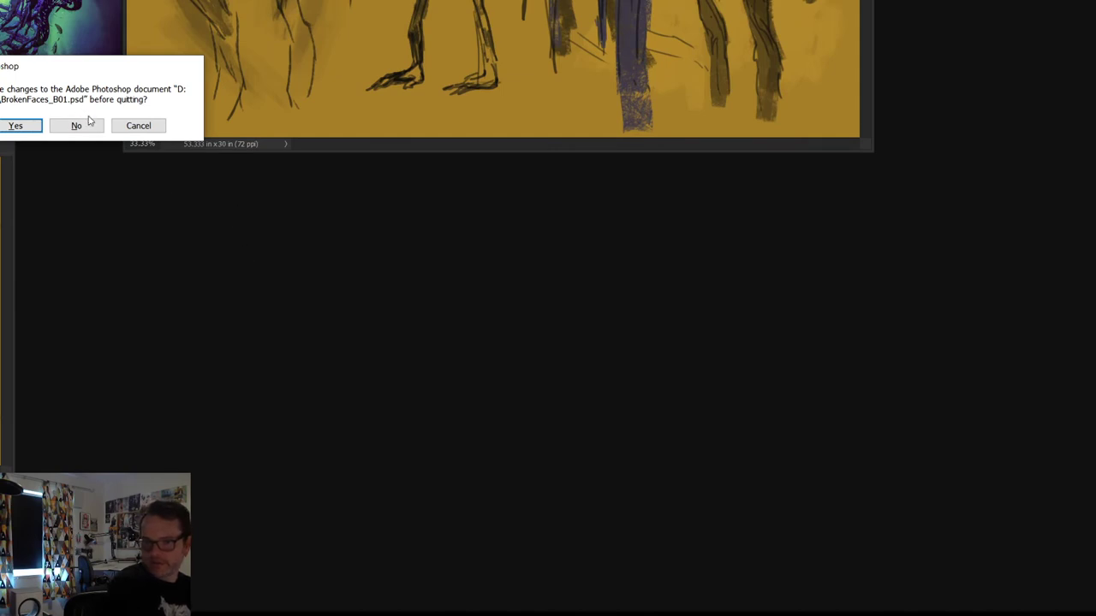
pyautogui.click(91, 83)
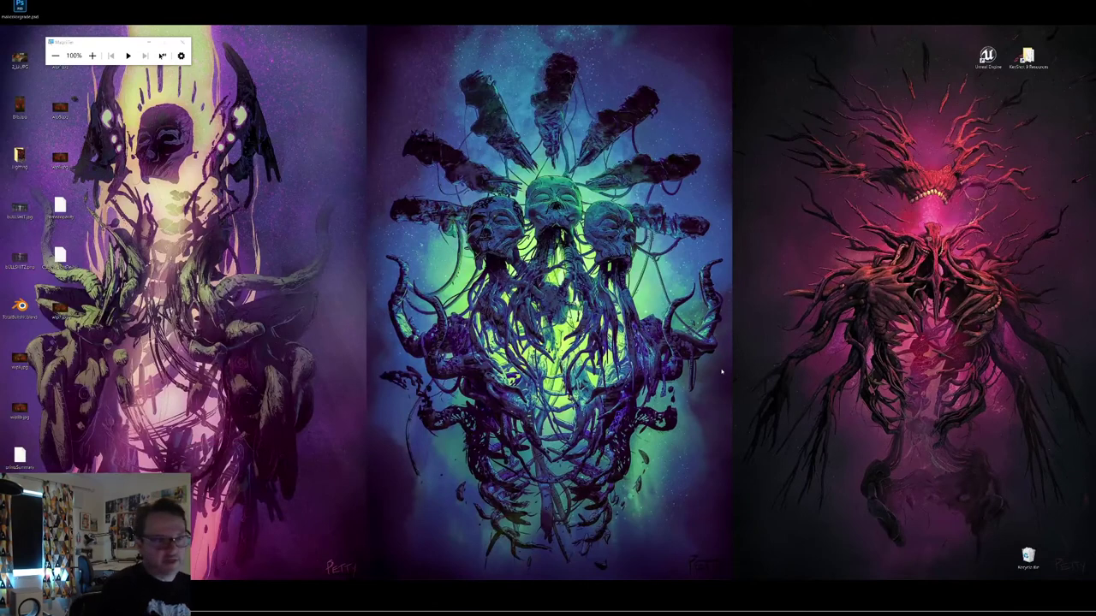
# Step: Relaunch Photoshop, close Magnifier, and reopen BrokenFaces_B01.psd with its window placed beside the smoothing utility
pyautogui.moveTo(600, 613)
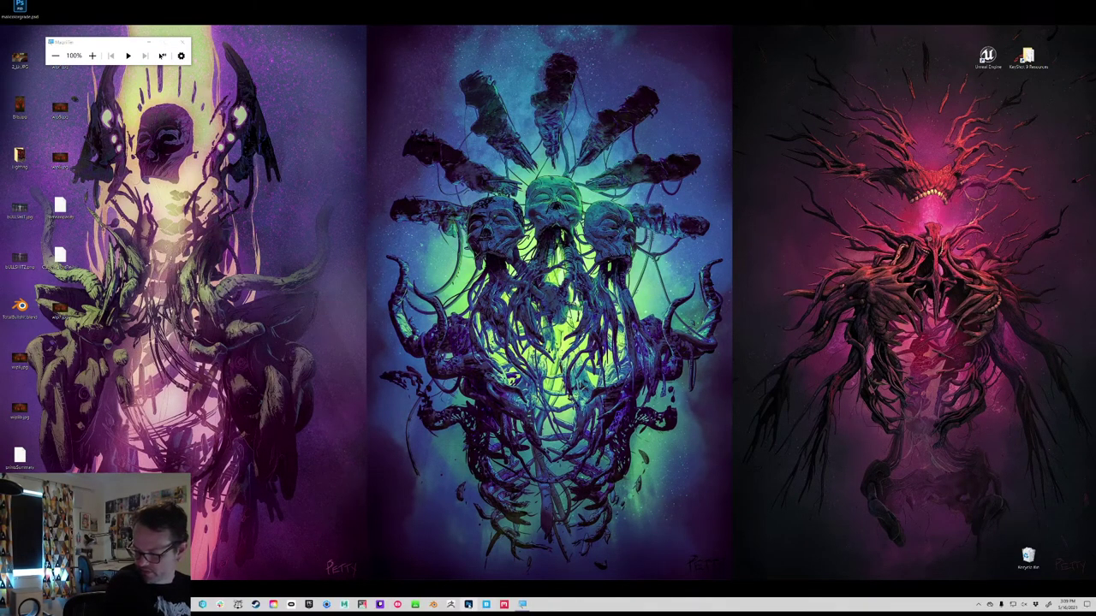
pyautogui.click(469, 604)
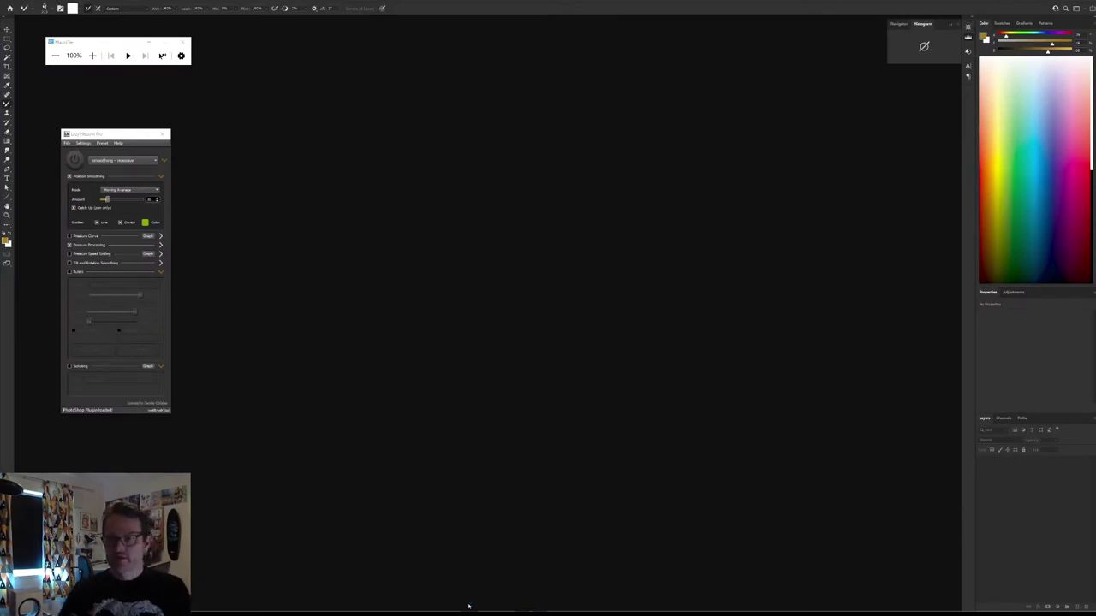
pyautogui.click(186, 41)
pyautogui.click(18, 1)
pyautogui.moveTo(31, 37)
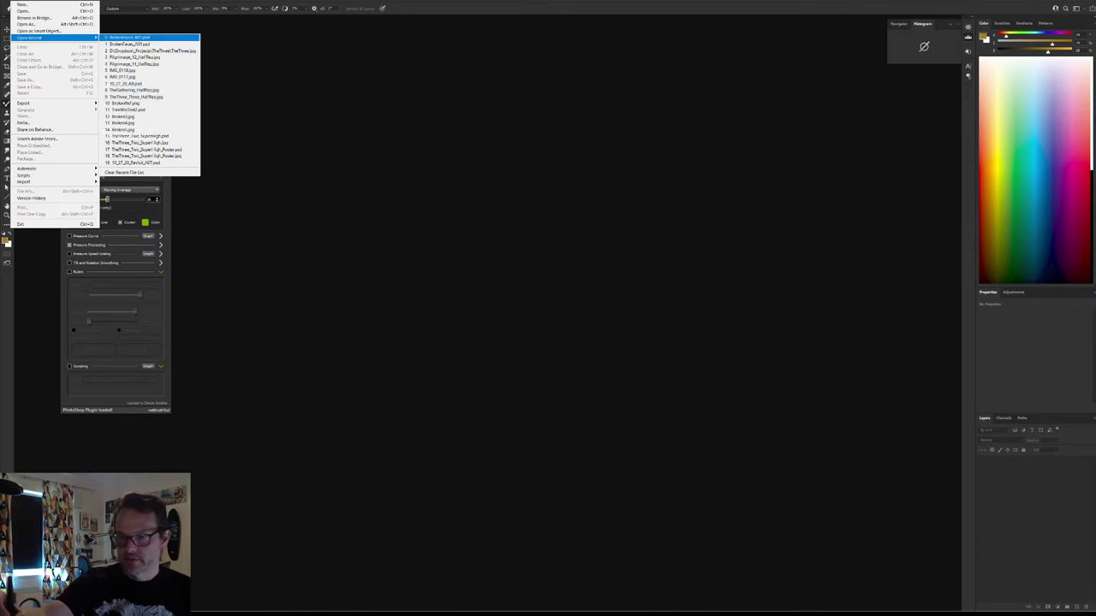
pyautogui.press('Return')
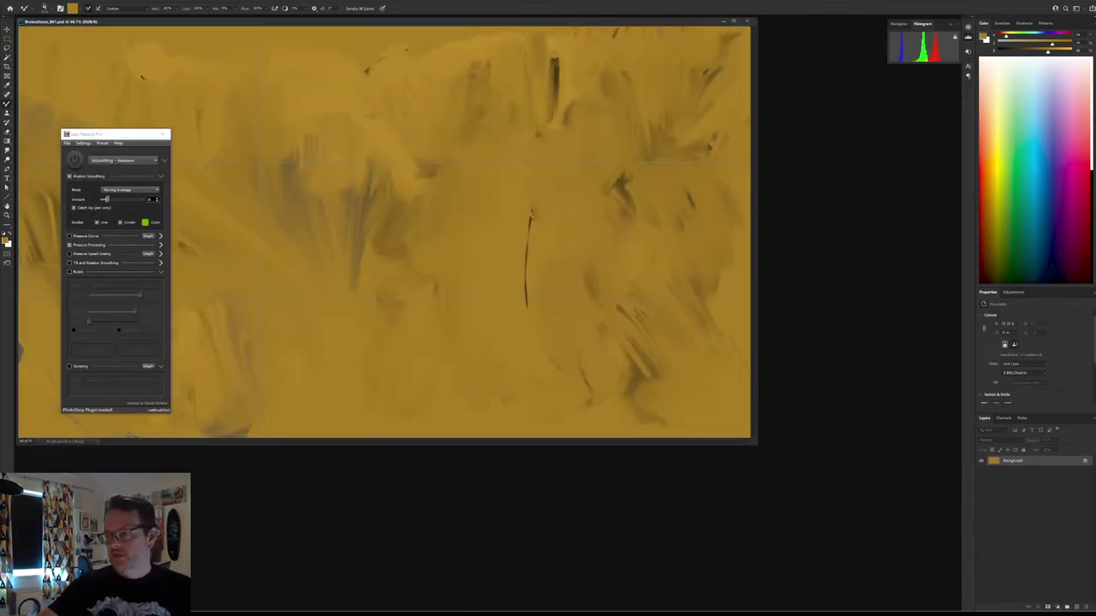
pyautogui.moveTo(343, 22); pyautogui.dragTo(497, 164)
# Step: Reopen BrokenRef.png from the recent files and place its window over the ochre canvas, clear of the smoothing utility
pyautogui.click(17, 1)
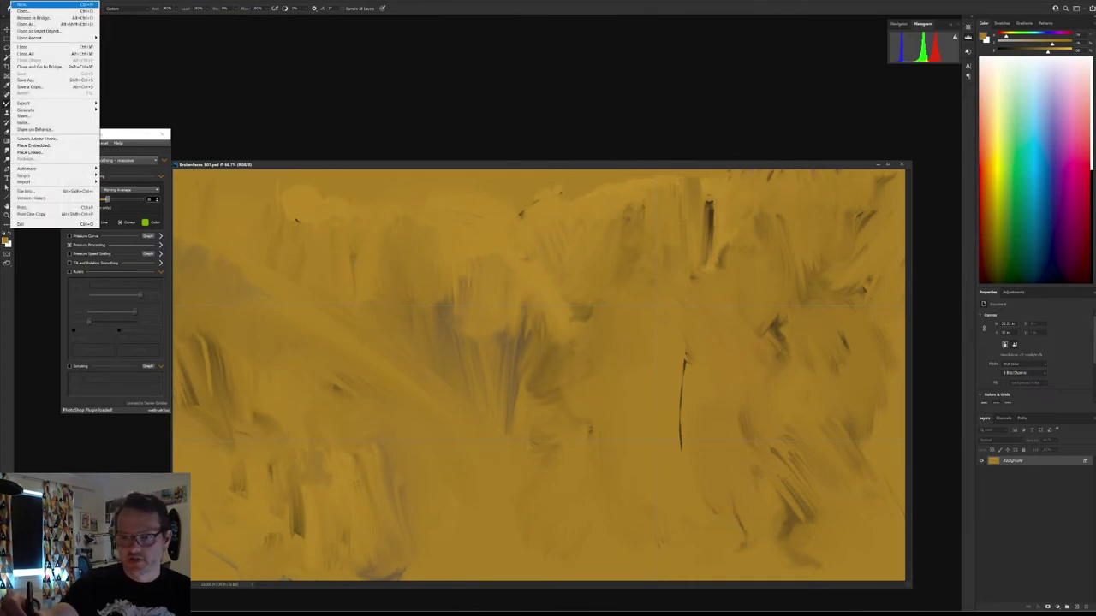
pyautogui.moveTo(34, 38)
pyautogui.press('Down')
pyautogui.press('Down')
pyautogui.press('Down')
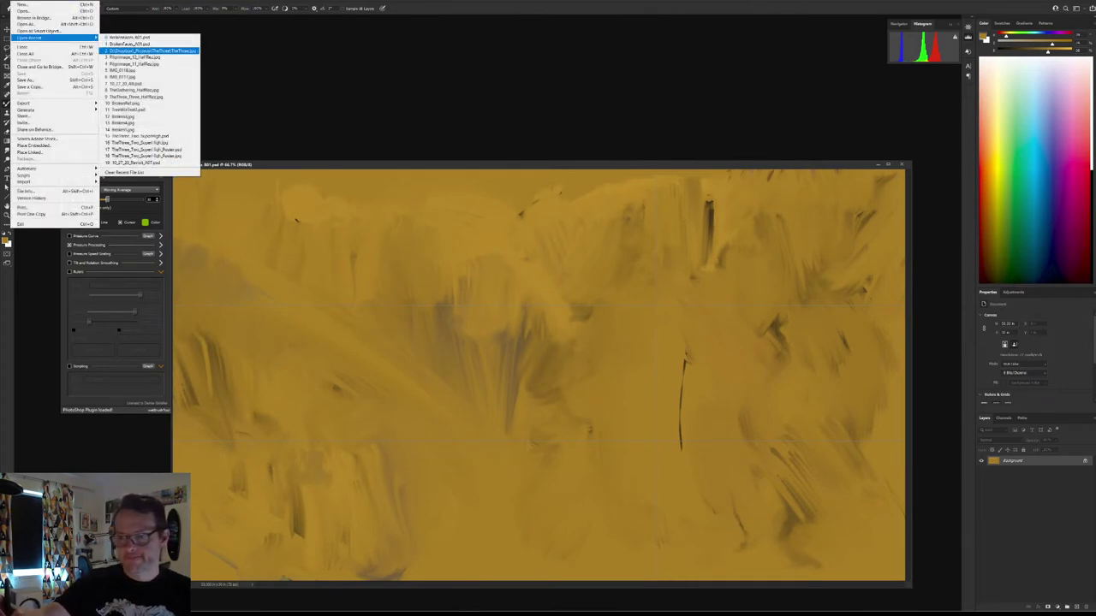
pyautogui.press('Down')
pyautogui.press('Down')
pyautogui.press('Down')
pyautogui.press('Down')
pyautogui.press('Down')
pyautogui.press('Down')
pyautogui.press('Down')
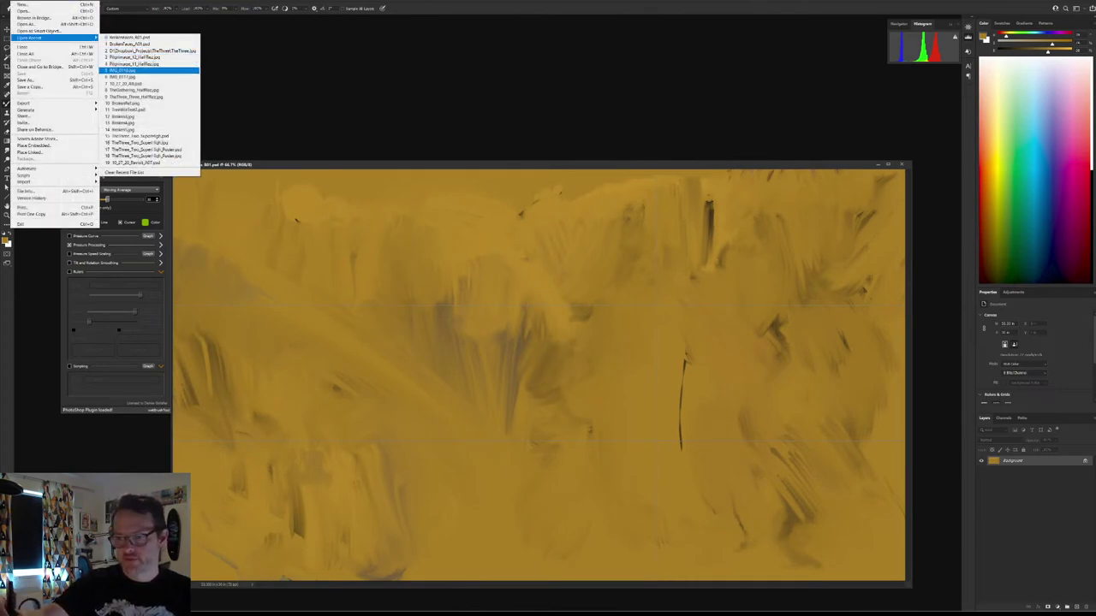
pyautogui.click(128, 104)
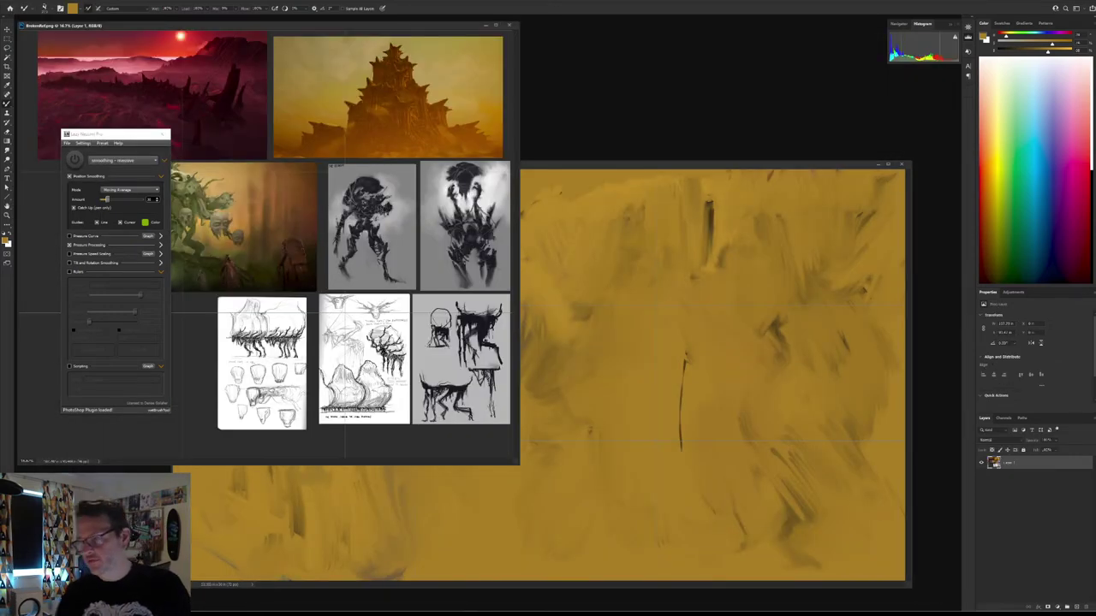
pyautogui.moveTo(257, 25); pyautogui.dragTo(496, 77)
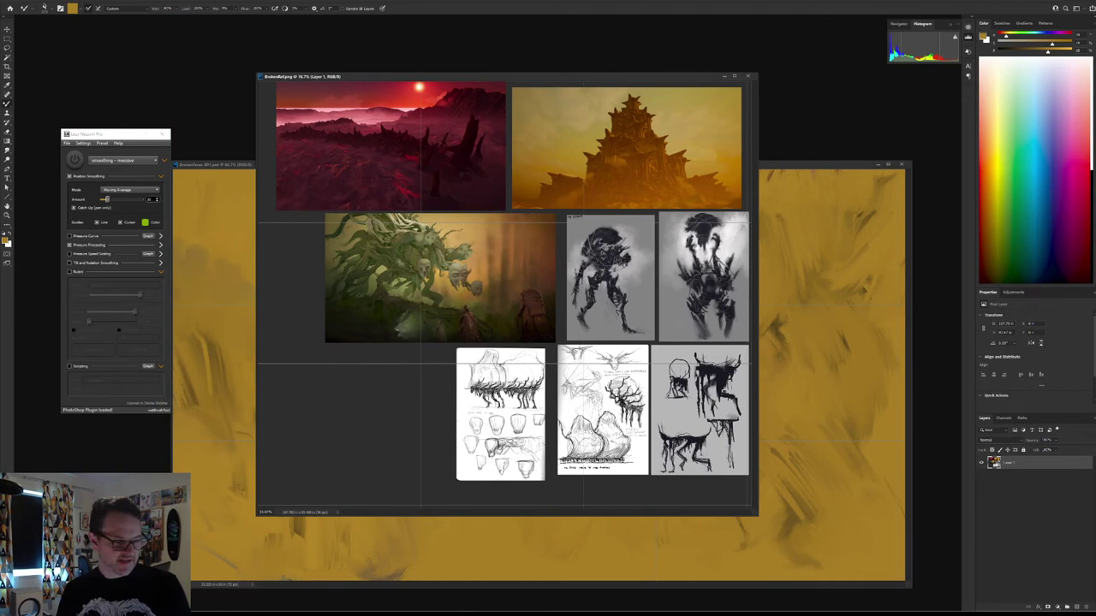
# Step: Hide the guides on the reference board and reset the painting colours to default black and white
pyautogui.hotkey('ctrl', 'h')
pyautogui.press('d')
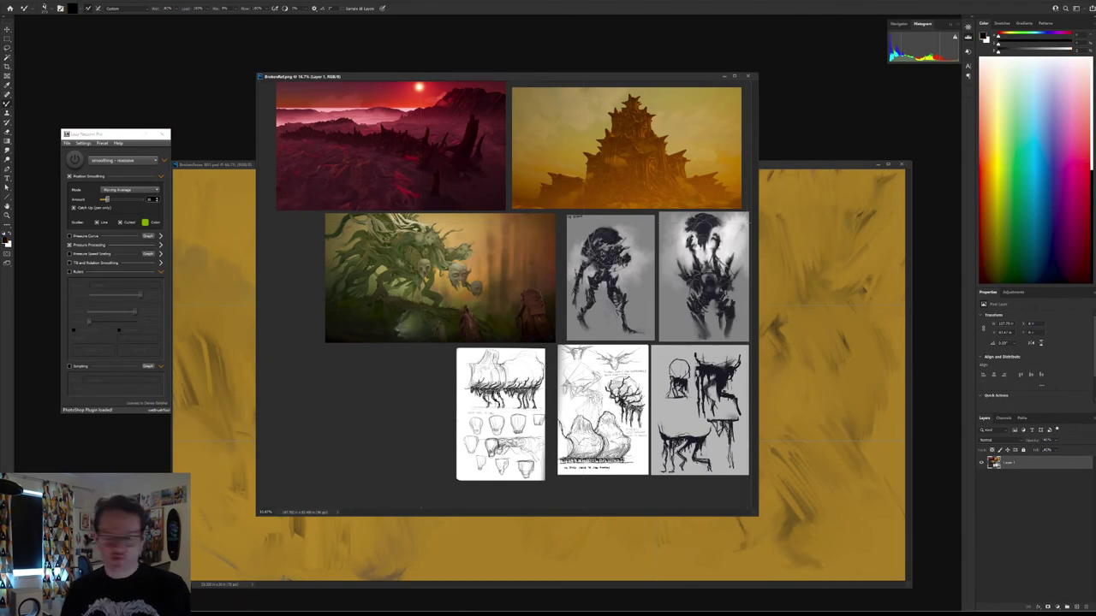
pyautogui.moveTo(454, 214)
pyautogui.mouseDown()
pyautogui.moveTo(394, 213)
pyautogui.moveTo(351, 236)
pyautogui.moveTo(327, 269)
pyautogui.moveTo(329, 305)
pyautogui.moveTo(383, 328)
pyautogui.moveTo(524, 327)
pyautogui.moveTo(565, 296)
pyautogui.moveTo(564, 257)
pyautogui.moveTo(537, 230)
pyautogui.mouseUp()
pyautogui.hotkey('ctrl', 'z')
# Step: Switch from the Mixer Brush to a regular Brush preset, trying a short stroke on the reference board and undoing it
pyautogui.rightClick(463, 295)
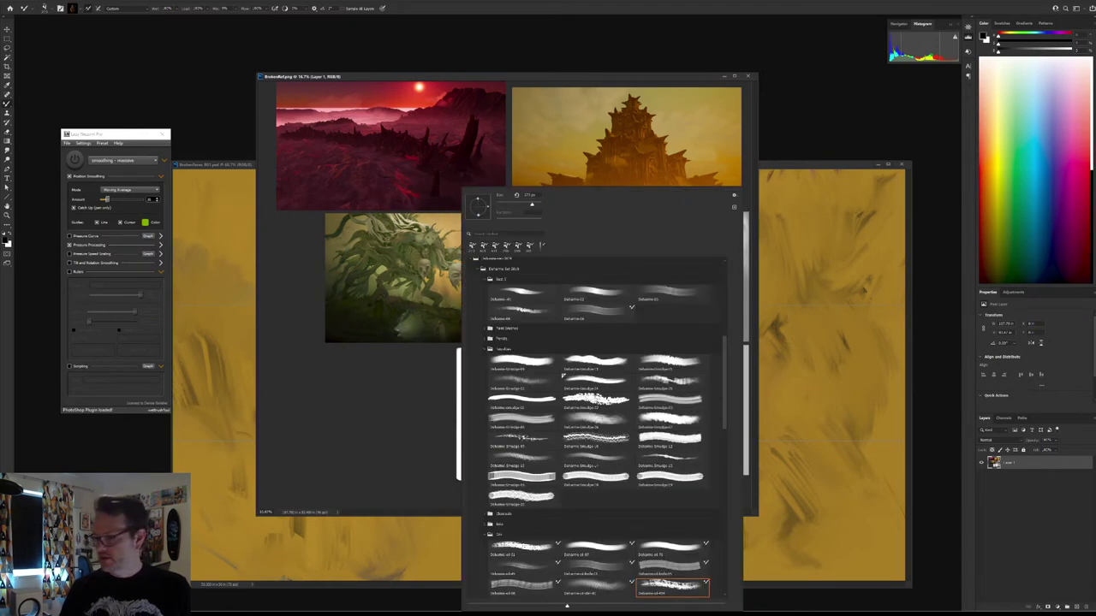
pyautogui.scroll(5, 562, 375)
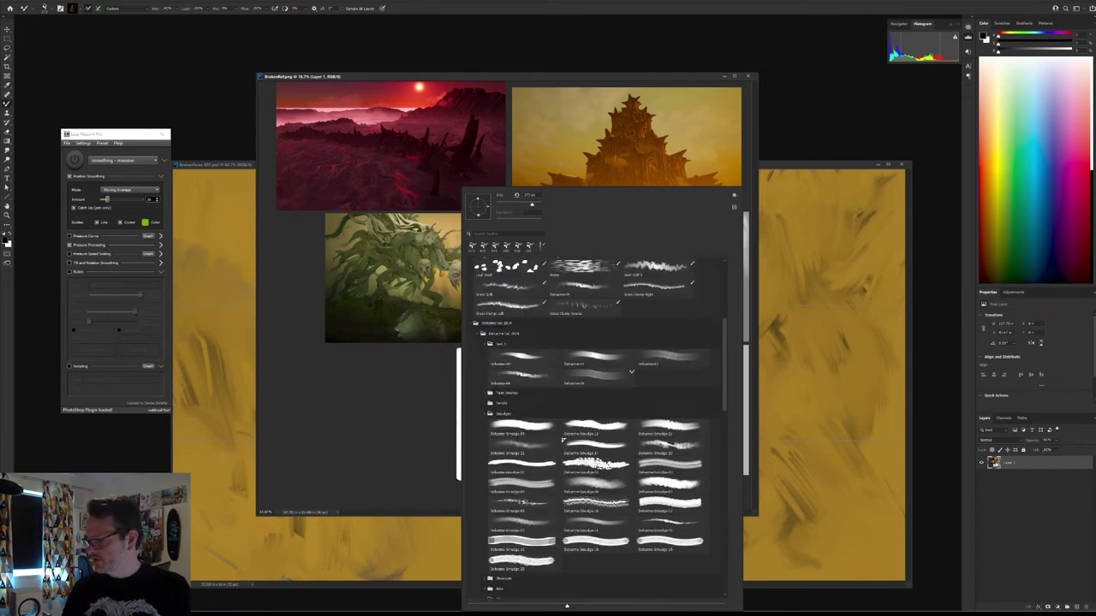
pyautogui.click(508, 276)
pyautogui.click(394, 405)
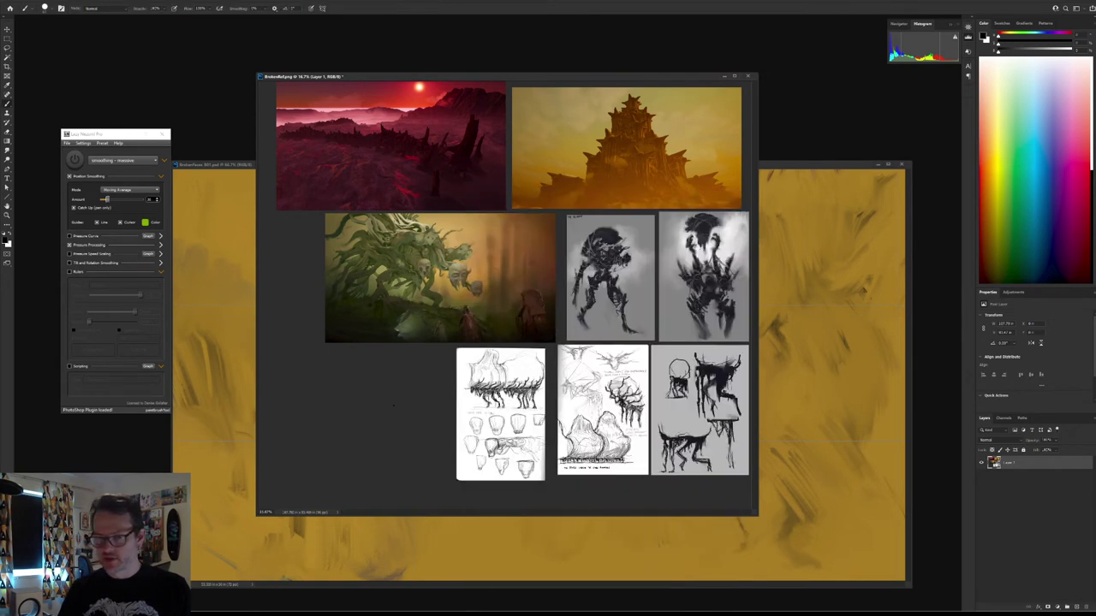
pyautogui.moveTo(368, 208)
pyautogui.mouseDown()
pyautogui.moveTo(377, 337)
pyautogui.moveTo(532, 214)
pyautogui.moveTo(401, 208)
pyautogui.mouseUp()
pyautogui.hotkey('ctrl', 'z')
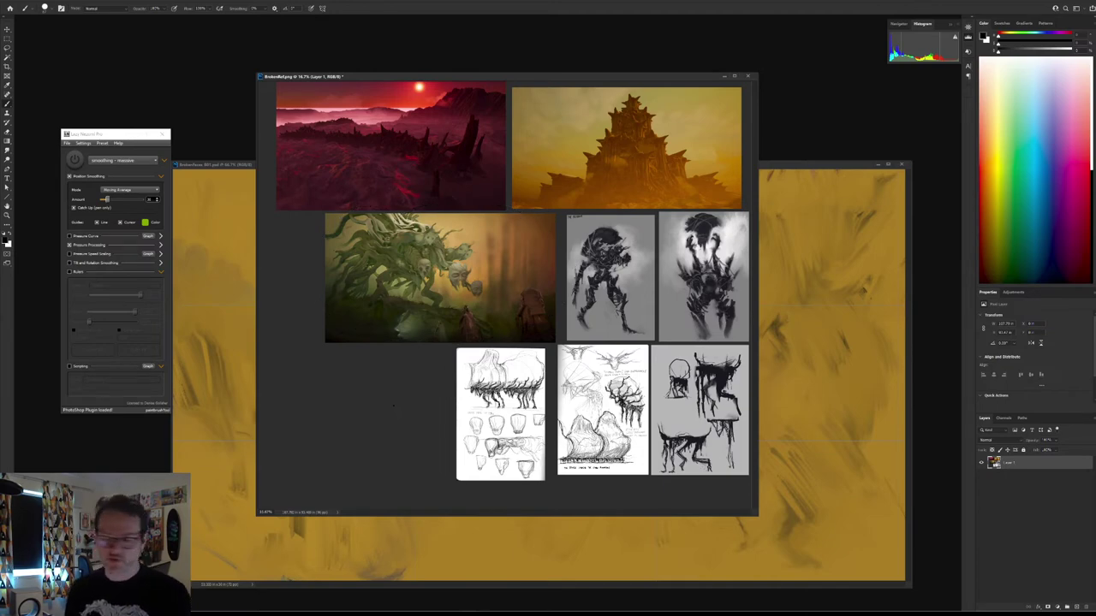
# Step: Enlarge the reference board to 25% zoom and shift its window slightly away from the smoothing utility
pyautogui.hotkey('ctrl', '+')
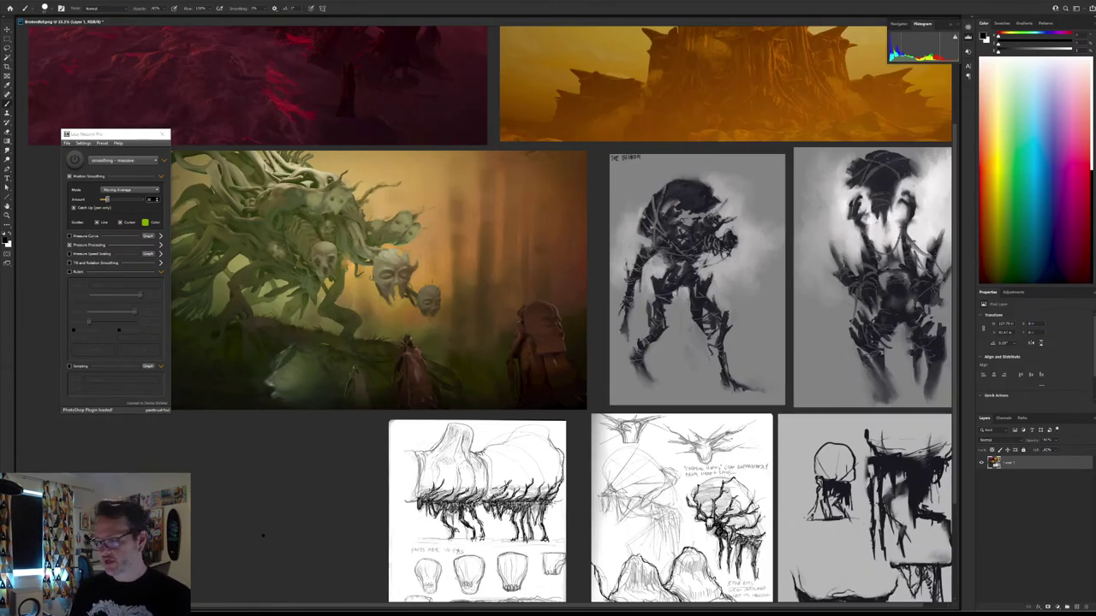
pyautogui.hotkey('ctrl', '-')
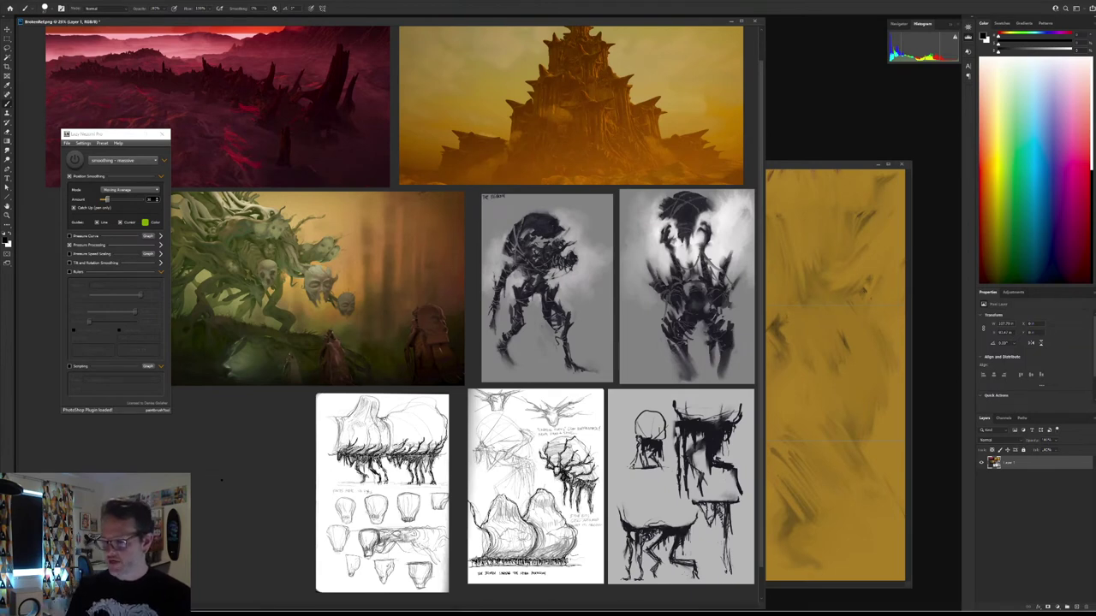
pyautogui.moveTo(450, 22); pyautogui.dragTo(505, 19)
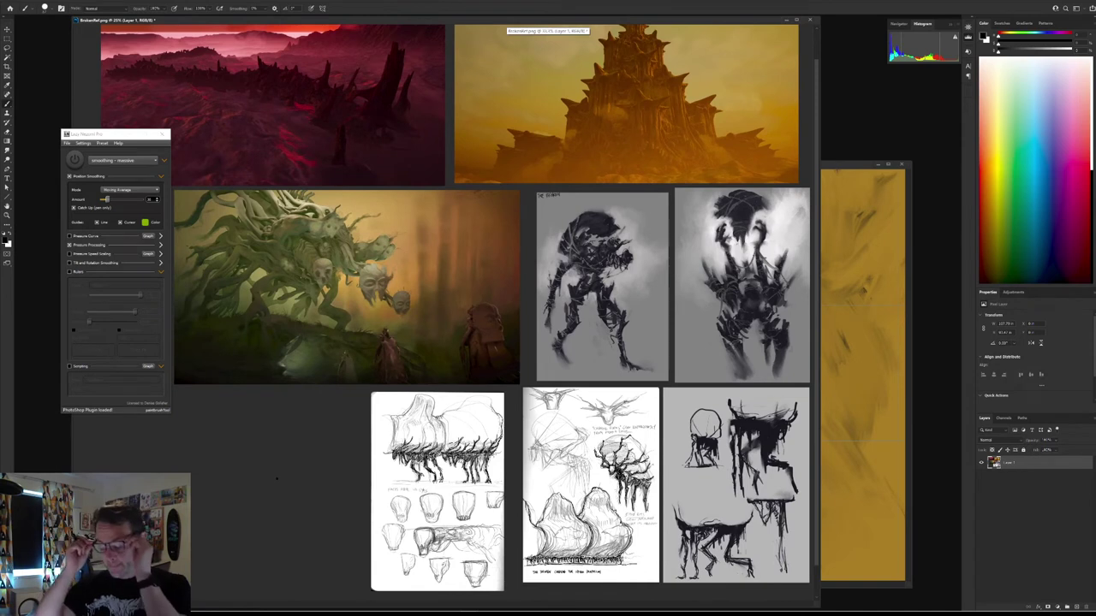